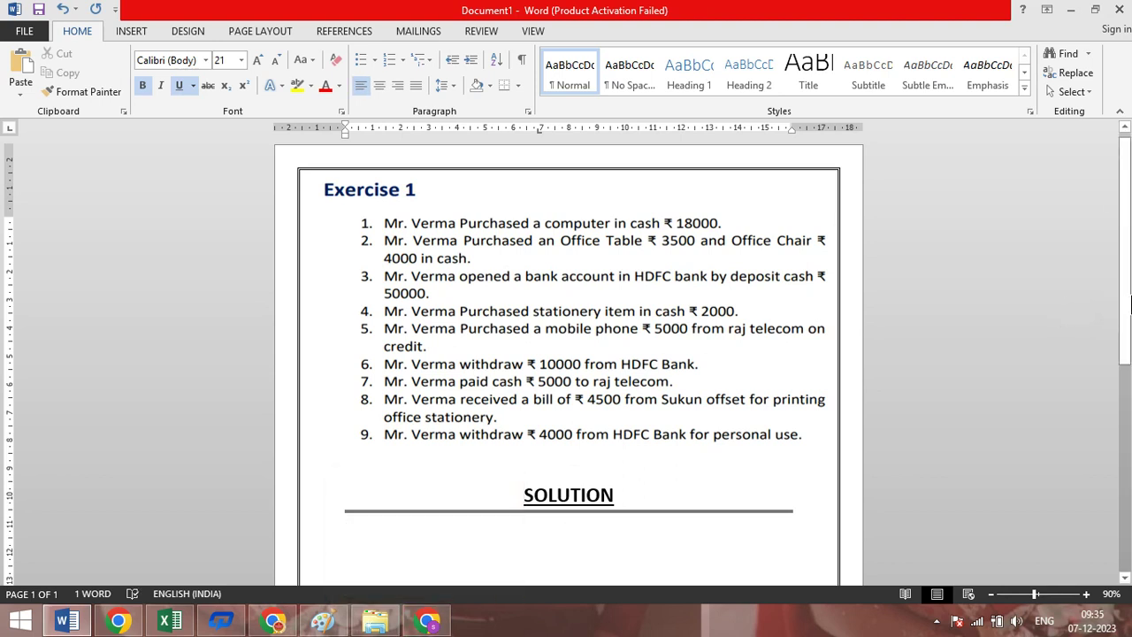
{"action": "scroll", "coordinate": [1129, 305], "scroll_direction": "down", "scroll_amount": 1}
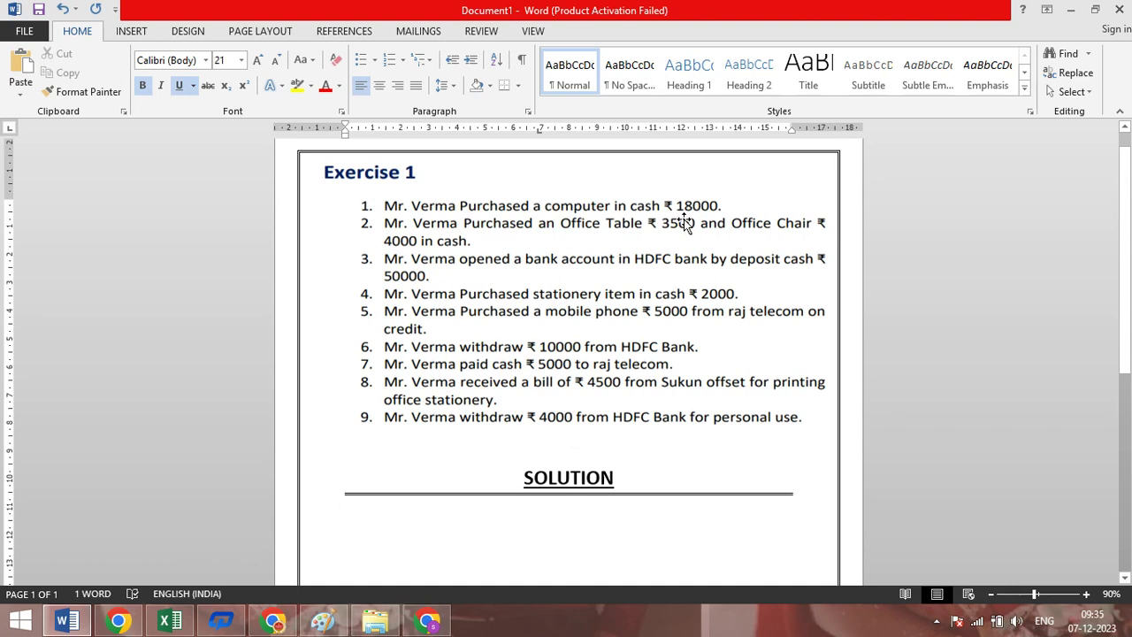
{"action": "type", "text": "1."}
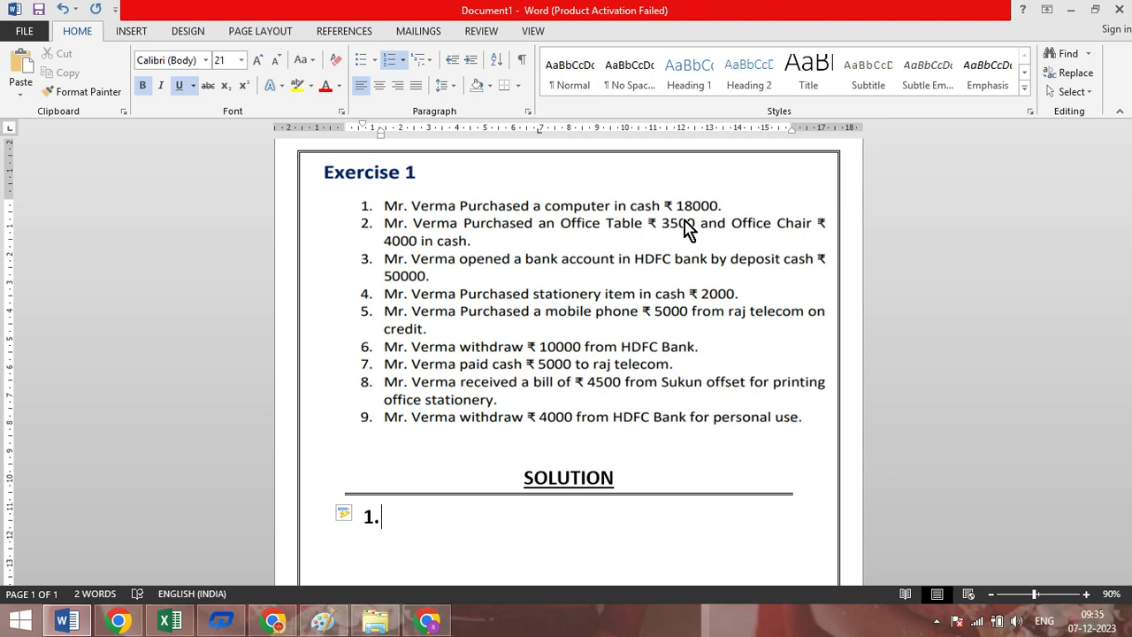
{"action": "key", "text": "BackSpace"}
{"action": "key", "text": "BackSpace"}
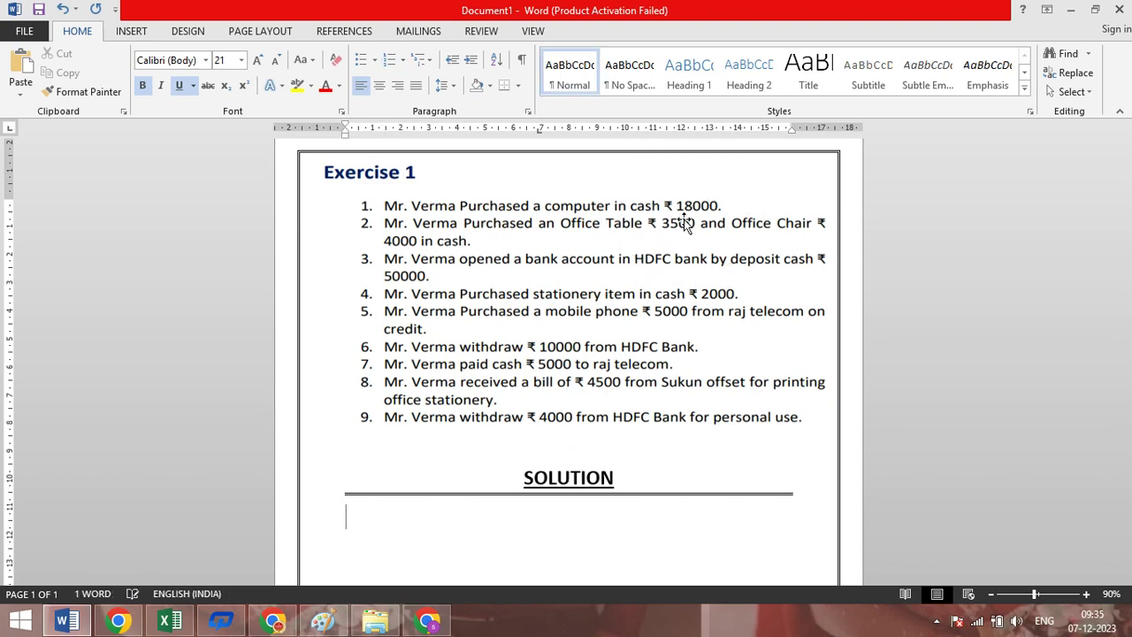
Reduce the font size to 16 and start a numbered list with item 1 below the SOLUTION heading.
{"action": "key", "text": "ctrl+["}
{"action": "key", "text": "ctrl+["}
{"action": "key", "text": "ctrl+["}
{"action": "type", "text": "1."}
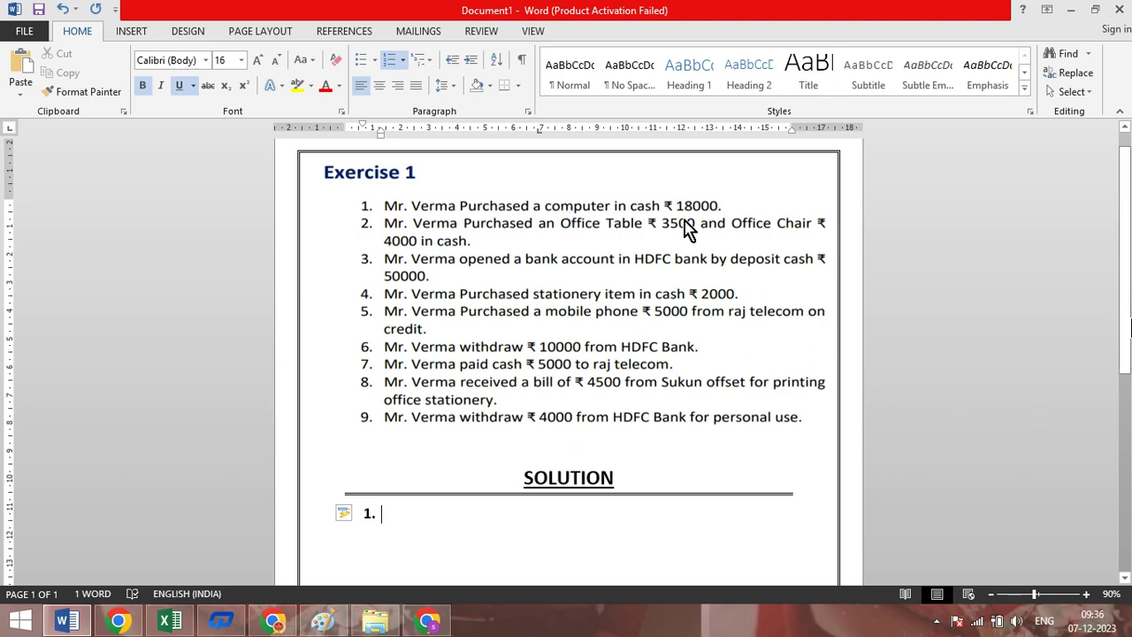
Enter COMPUTER-DR as the text of item 1 under the SOLUTION heading.
{"action": "left_click_drag", "start_coordinate": [1128, 325], "coordinate": [1128, 337]}
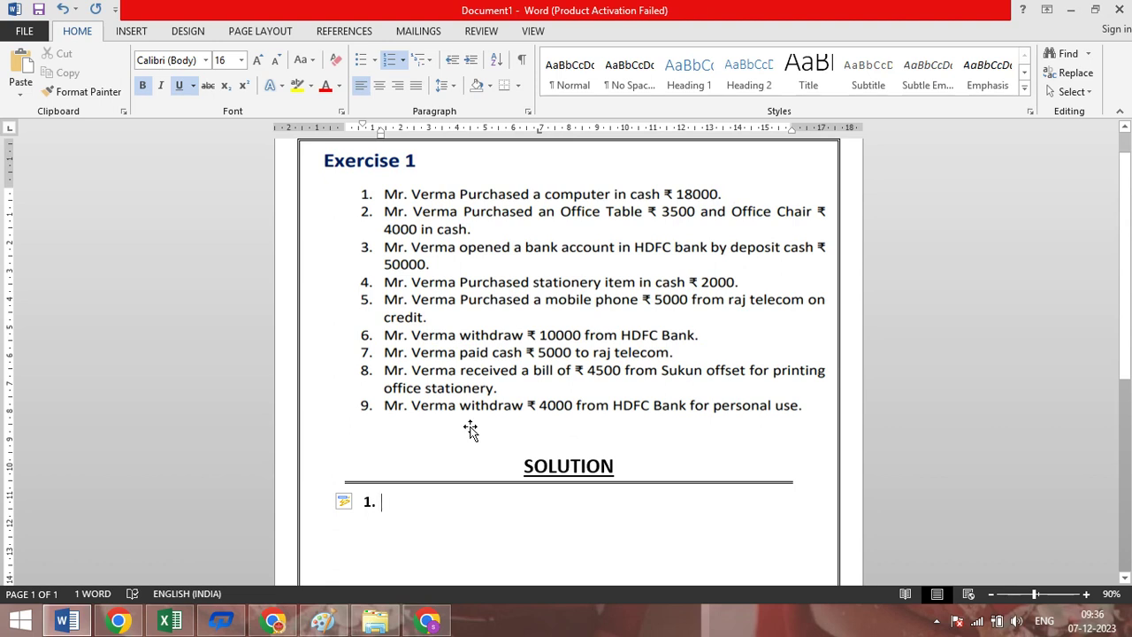
{"action": "type", "text": "C"}
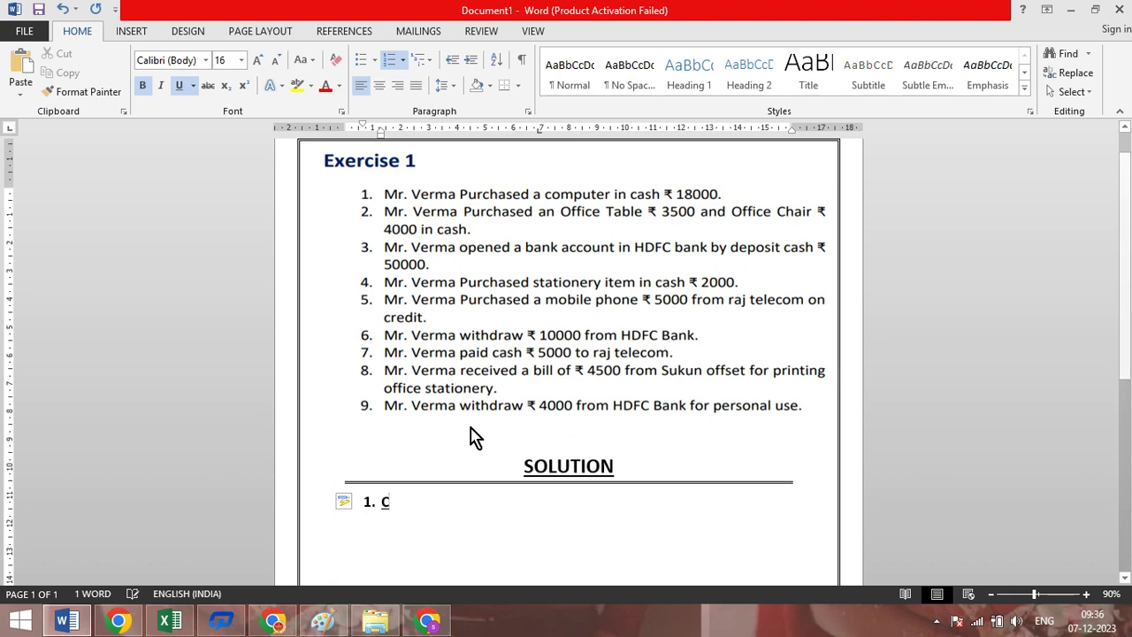
{"action": "type", "text": "OMPUTER"}
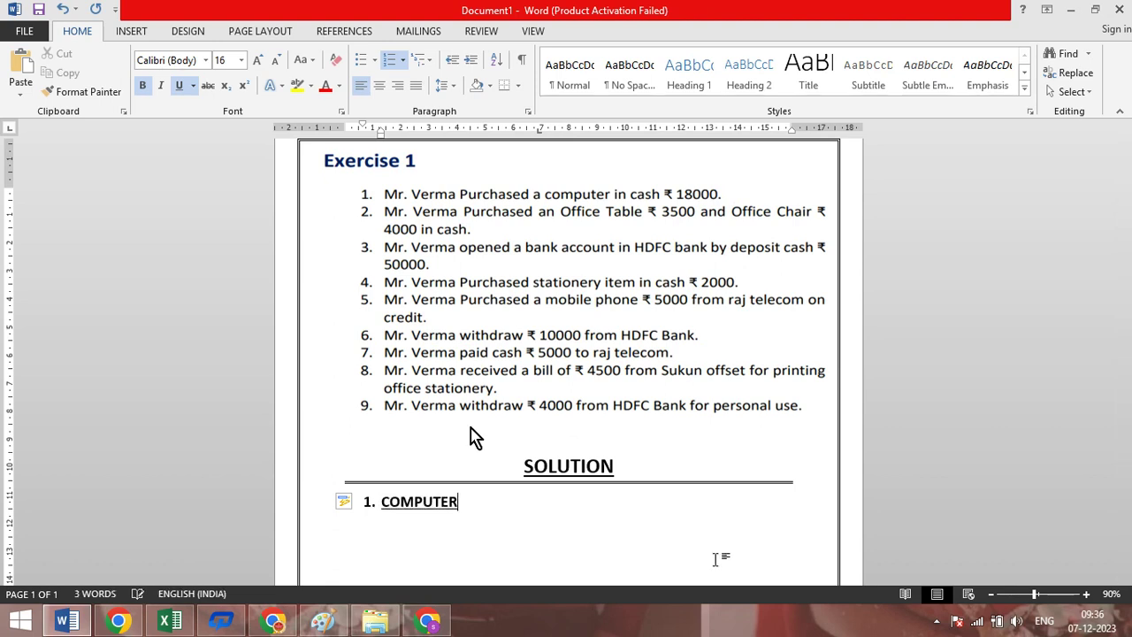
{"action": "type", "text": "-"}
{"action": "type", "text": "DR"}
Add CASH-CR on an unnumbered line directly beneath COMPUTER-DR.
{"action": "key", "text": "Return"}
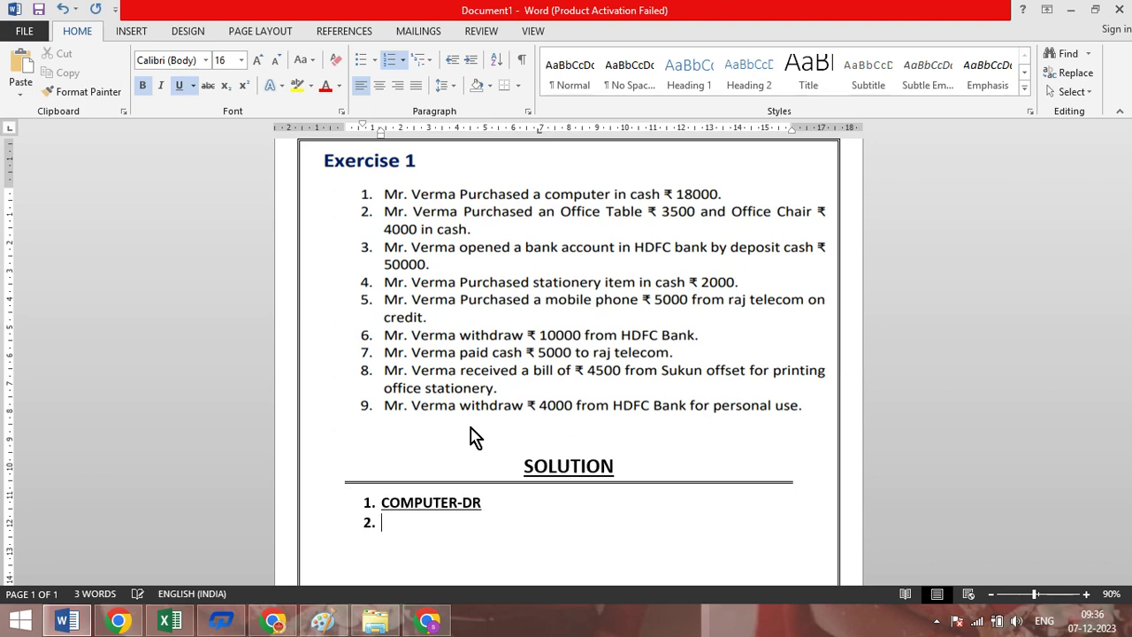
{"action": "key", "text": "BackSpace"}
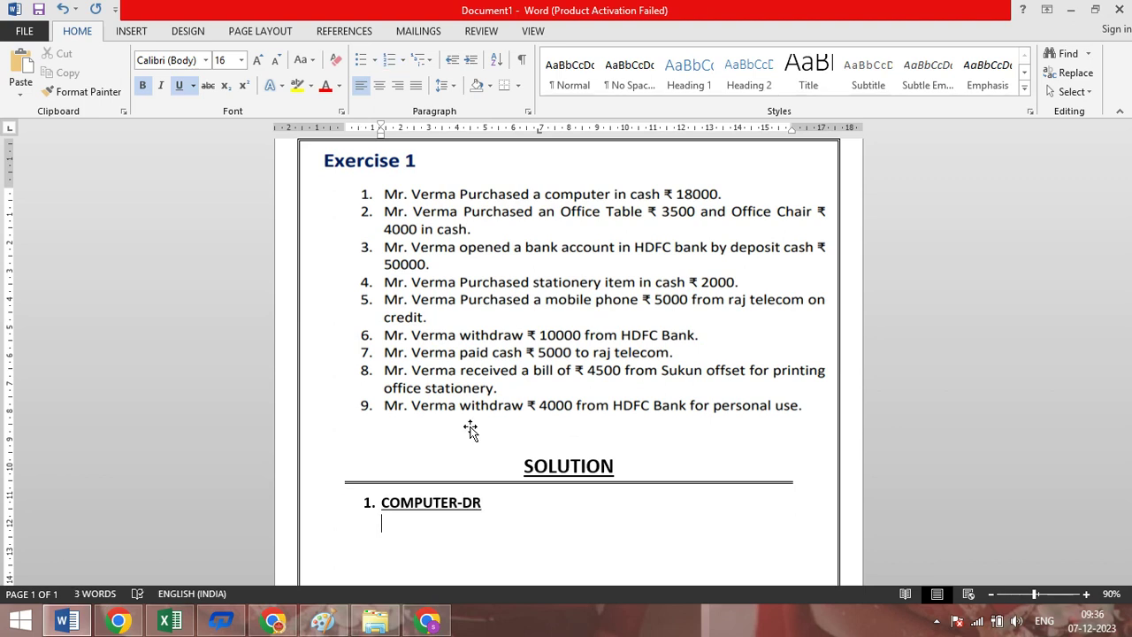
{"action": "type", "text": "CASH"}
{"action": "type", "text": "-"}
{"action": "type", "text": "C"}
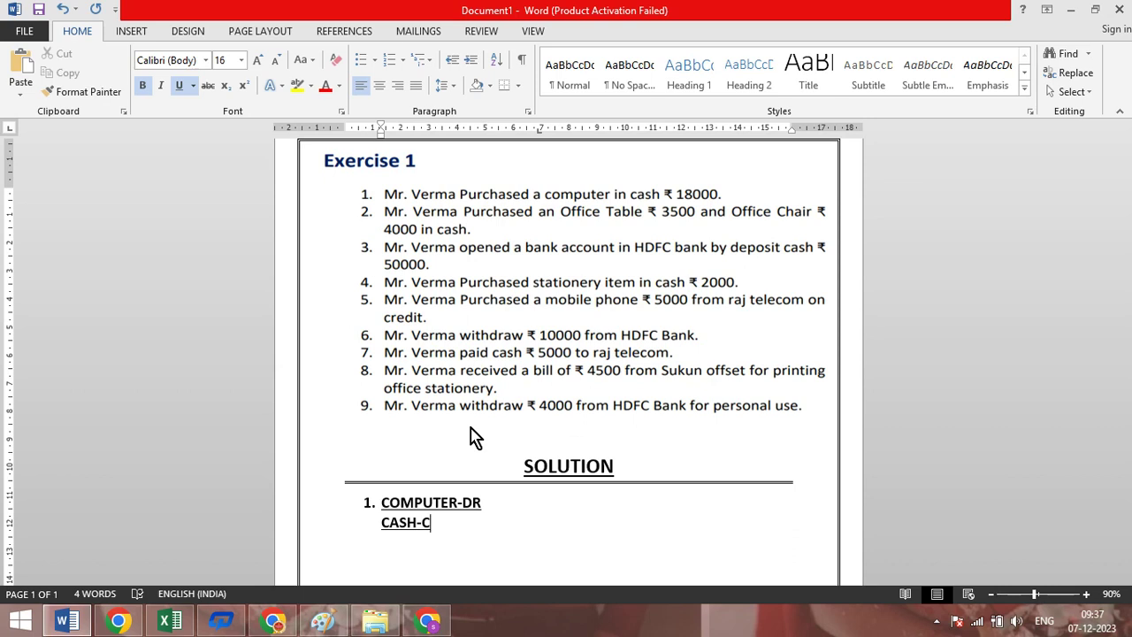
{"action": "type", "text": "R"}
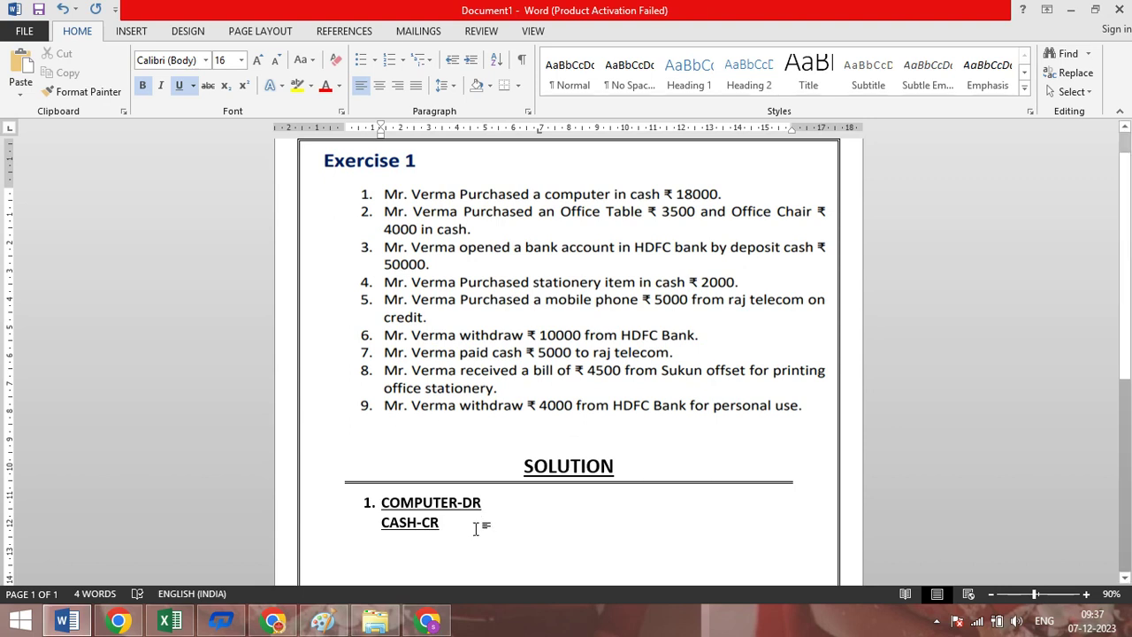
{"action": "left_click", "coordinate": [500, 501]}
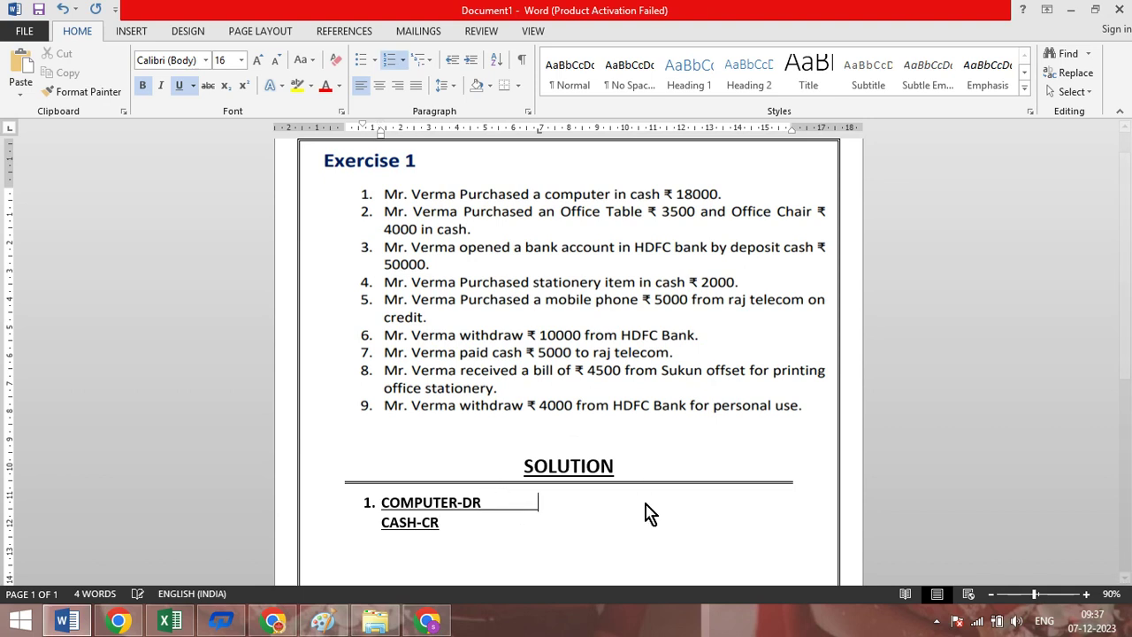
{"action": "key", "text": "Tab"}
{"action": "key", "text": "BackSpace"}
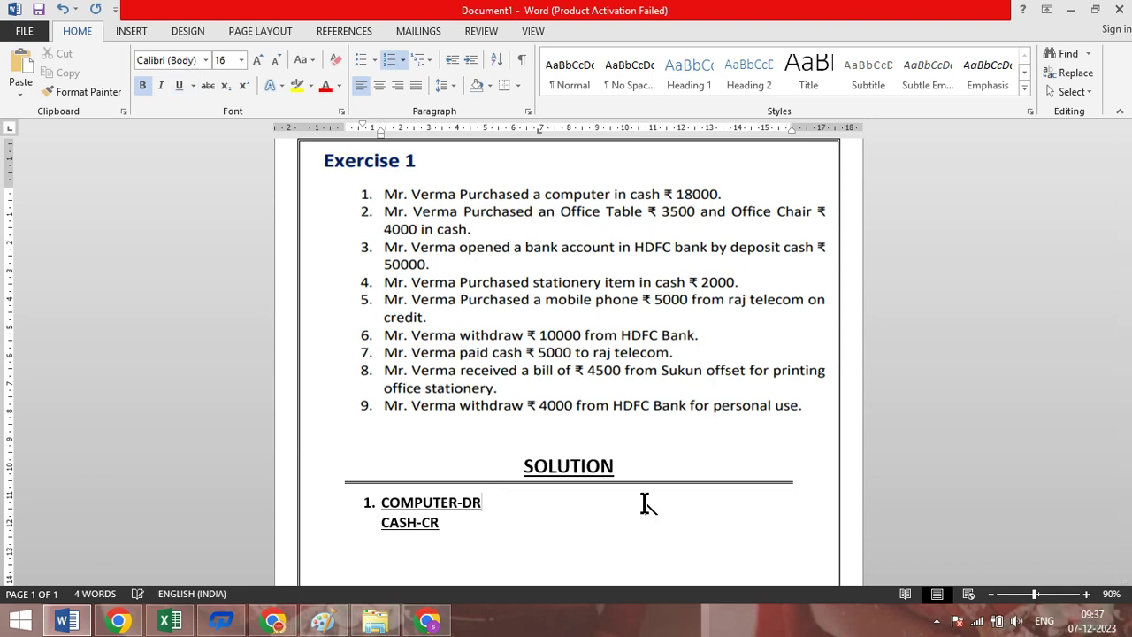
{"action": "left_click", "coordinate": [509, 525]}
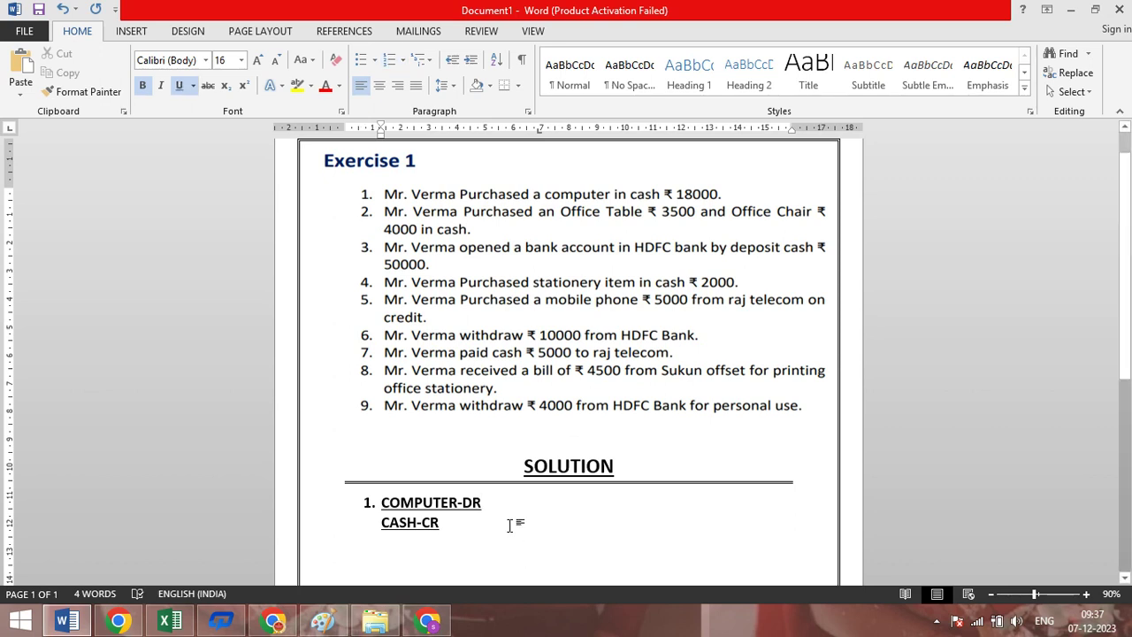
Turn off underlining after COMPUTER-DR and add FIXED ASSETS in a second, tab-aligned column on the same line.
{"action": "left_click", "coordinate": [547, 509]}
{"action": "key", "text": "Tab"}
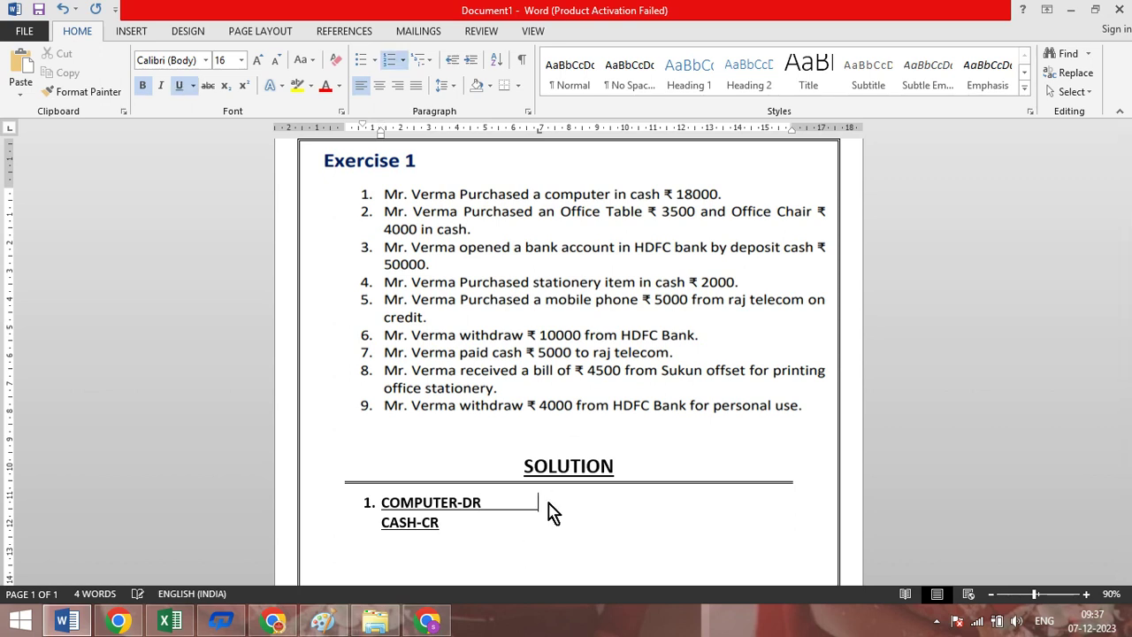
{"action": "key", "text": "BackSpace"}
{"action": "key", "text": "ctrl+u"}
{"action": "key", "text": "Tab"}
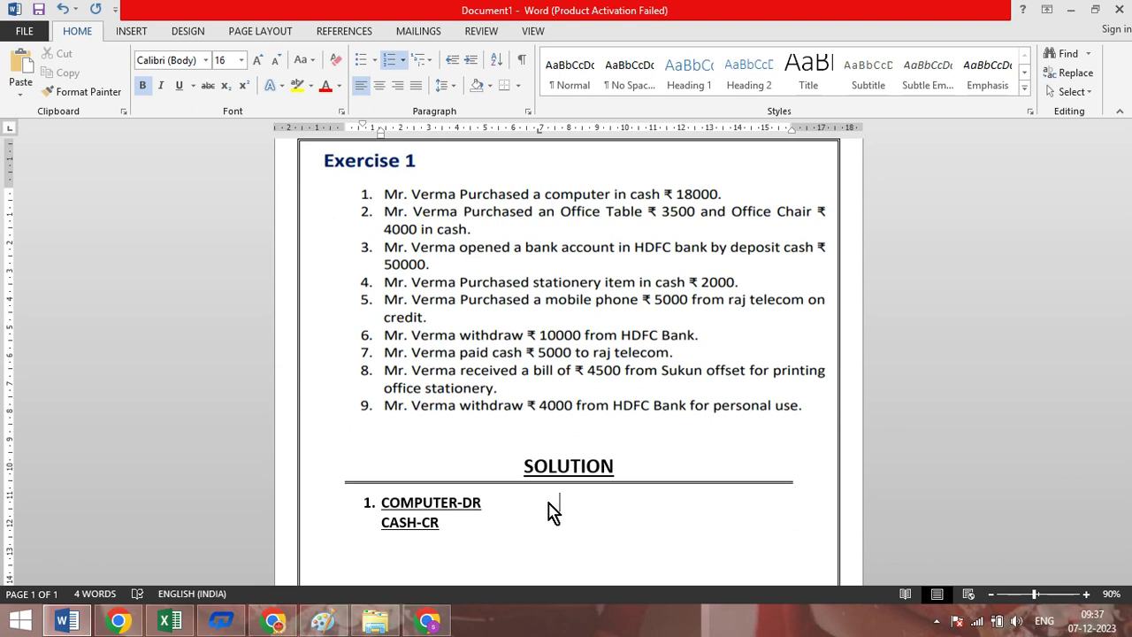
{"action": "type", "text": "FIXED ASSETS"}
Add CASH IN HAND without underline beside CASH-CR, aligned under FIXED ASSETS.
{"action": "left_click", "coordinate": [509, 541]}
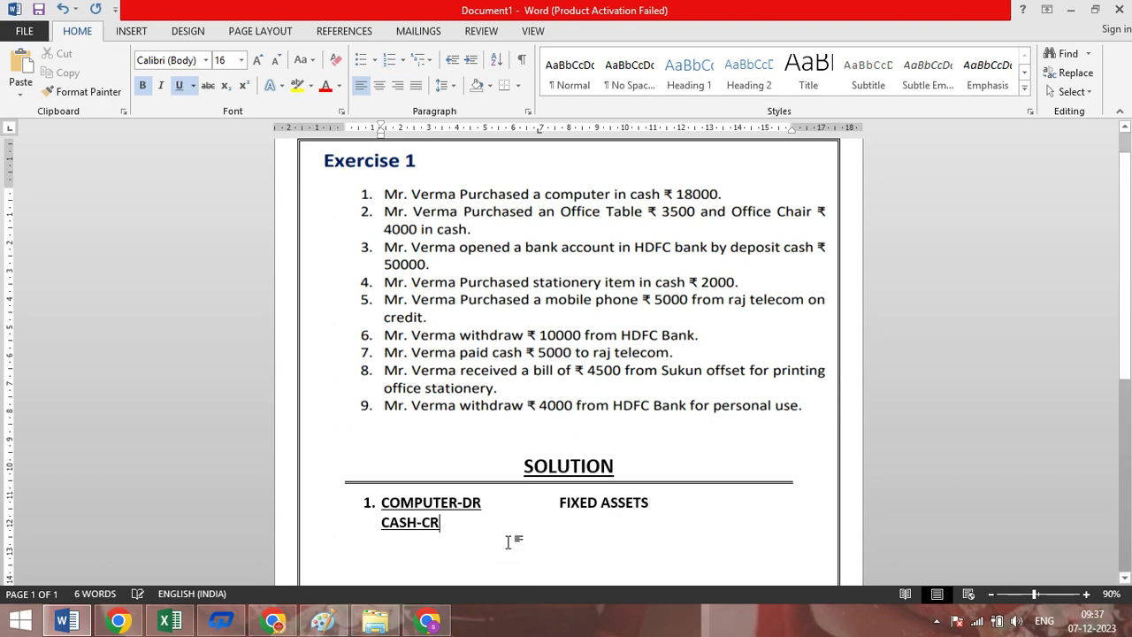
{"action": "key", "text": "ctrl+u"}
{"action": "key", "text": "Tab"}
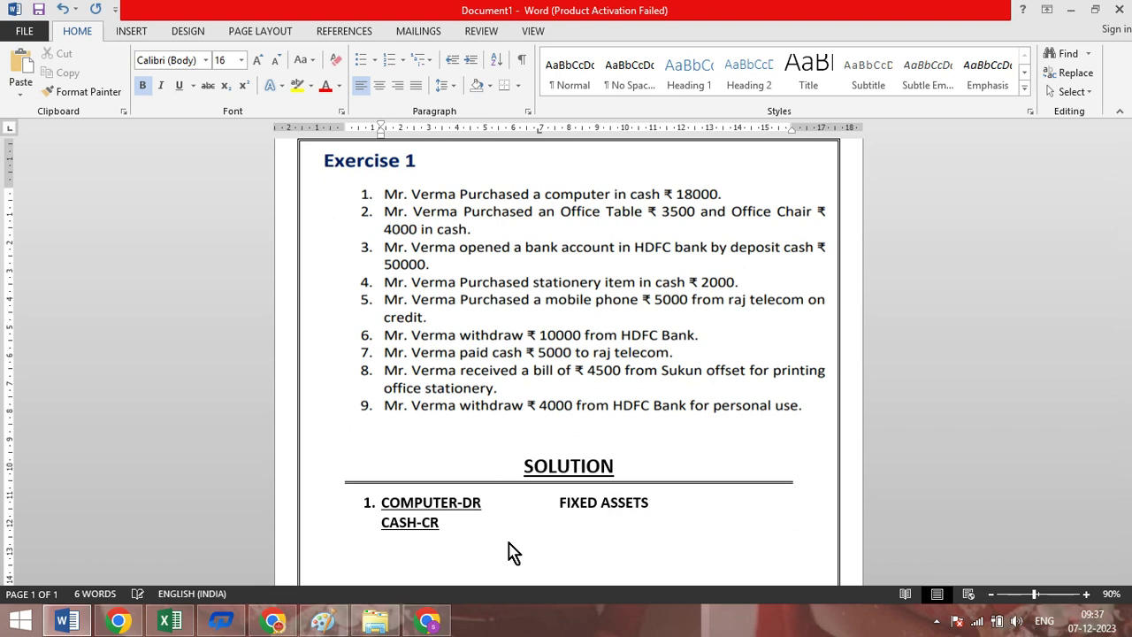
{"action": "type", "text": "CASH IN HAND"}
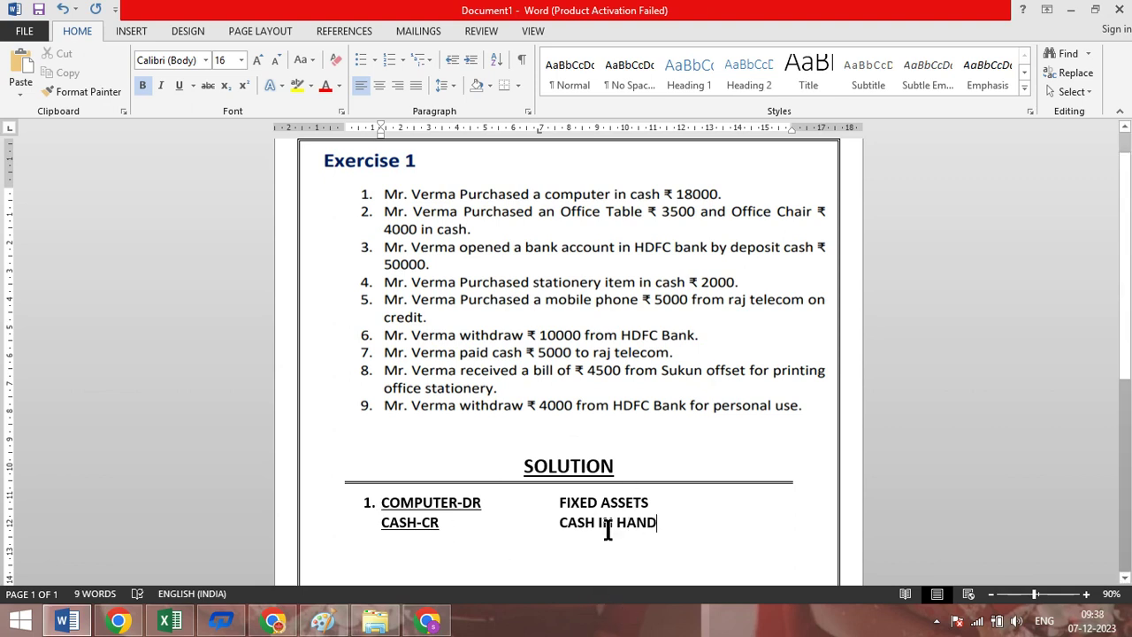
Try to add PAYMENT VOUCHER in a third column beside FIXED ASSETS.
{"action": "left_click", "coordinate": [710, 501]}
{"action": "key", "text": "Tab"}
{"action": "key", "text": "Tab"}
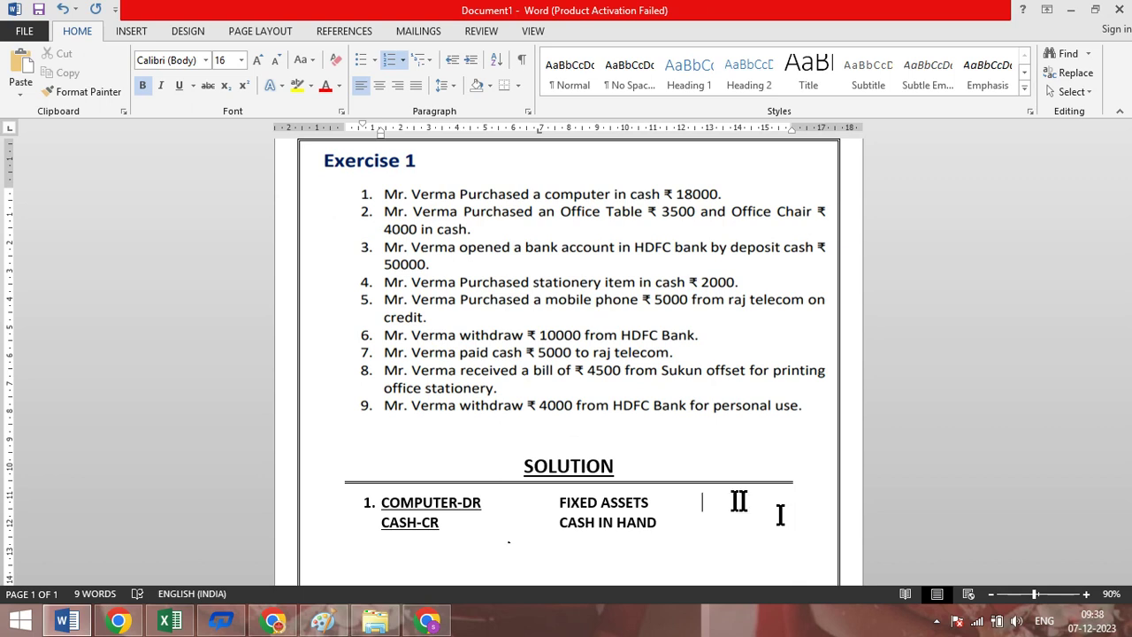
{"action": "type", "text": "PAY"}
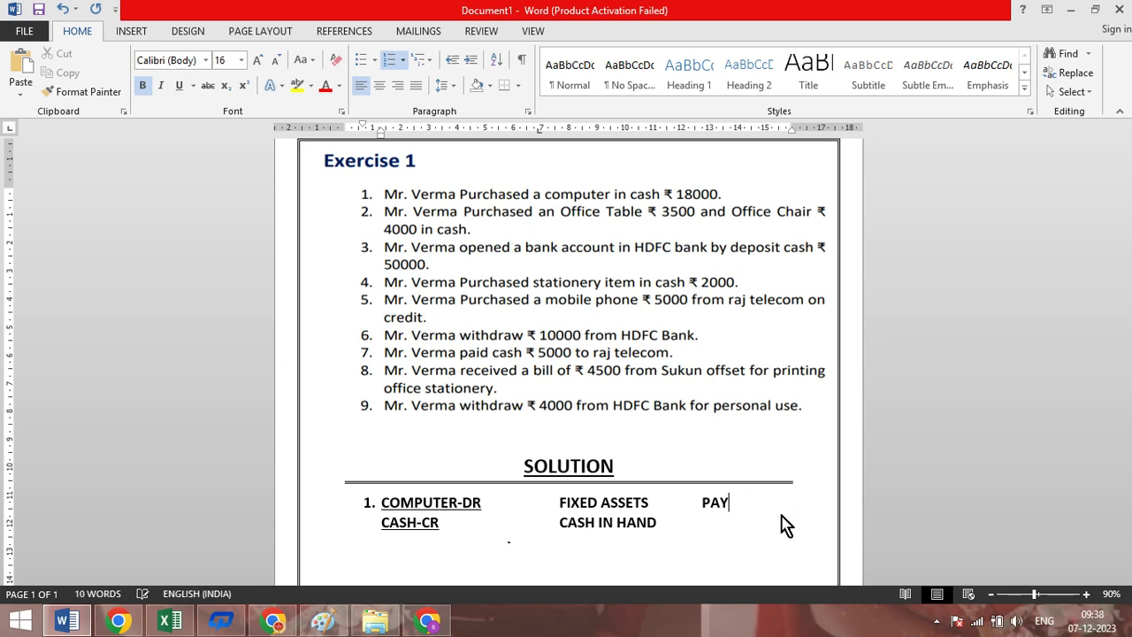
{"action": "type", "text": "MENT VOUCHER"}
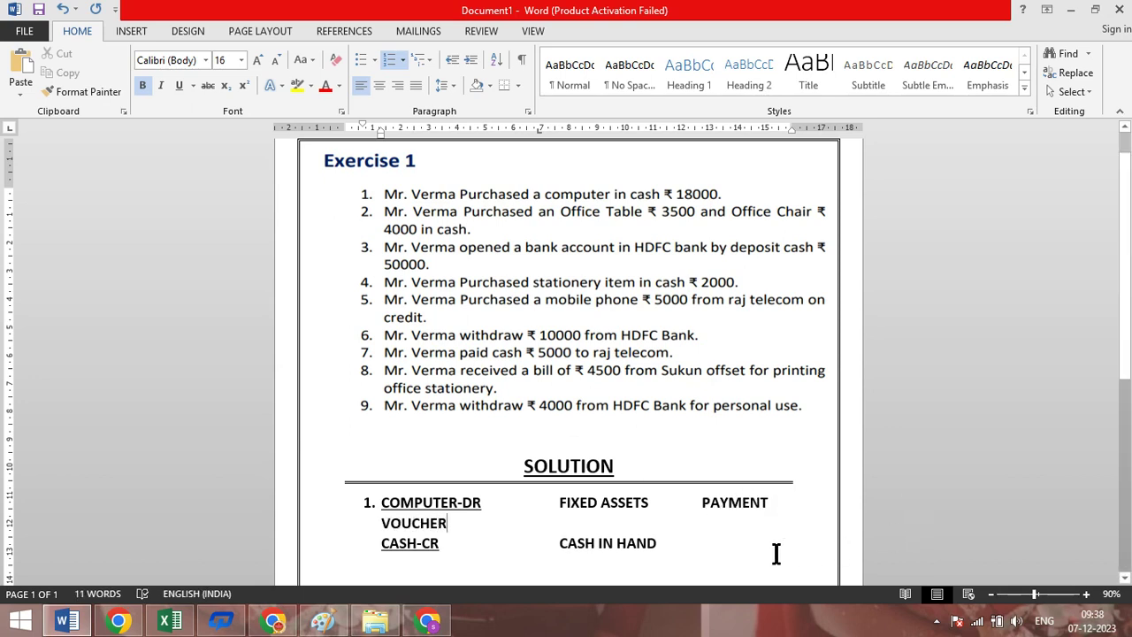
{"action": "key", "text": "ctrl+BackSpace"}
{"action": "key", "text": "ctrl+BackSpace"}
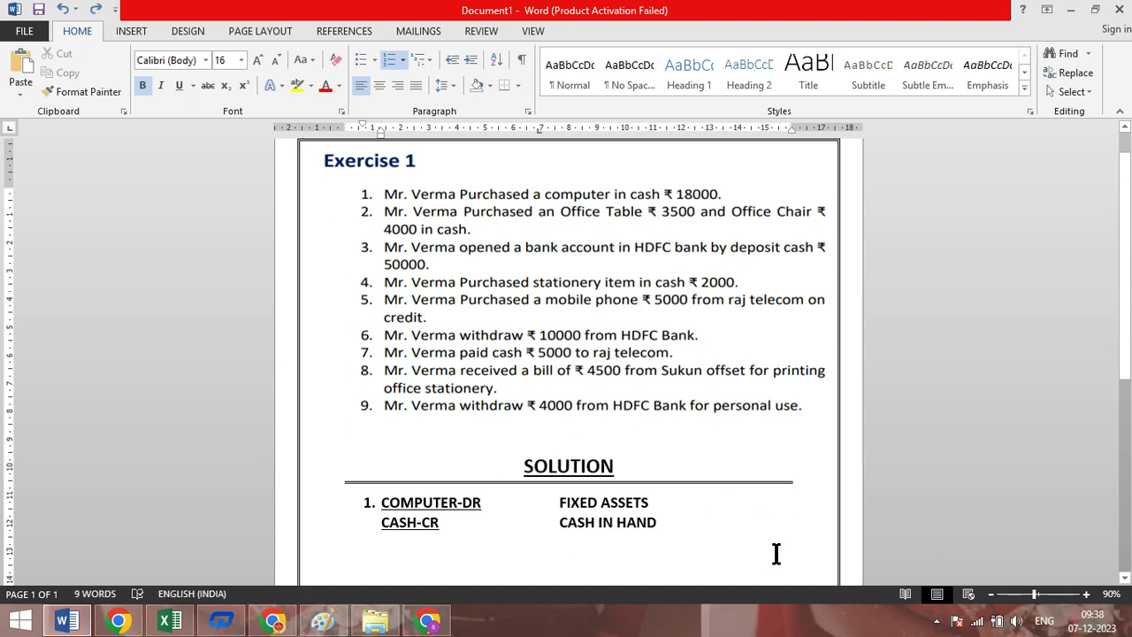
Enter the voucher type PAYMENT F5 in a third column beside FIXED ASSETS.
{"action": "key", "text": "Tab"}
{"action": "type", "text": "PAY"}
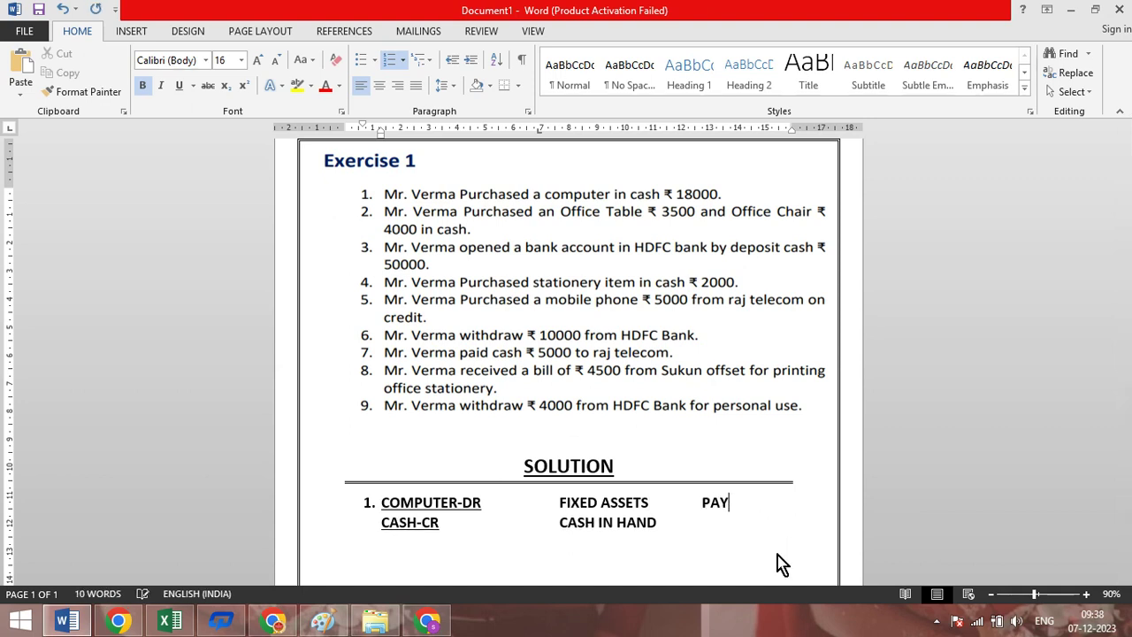
{"action": "type", "text": "MENT F5"}
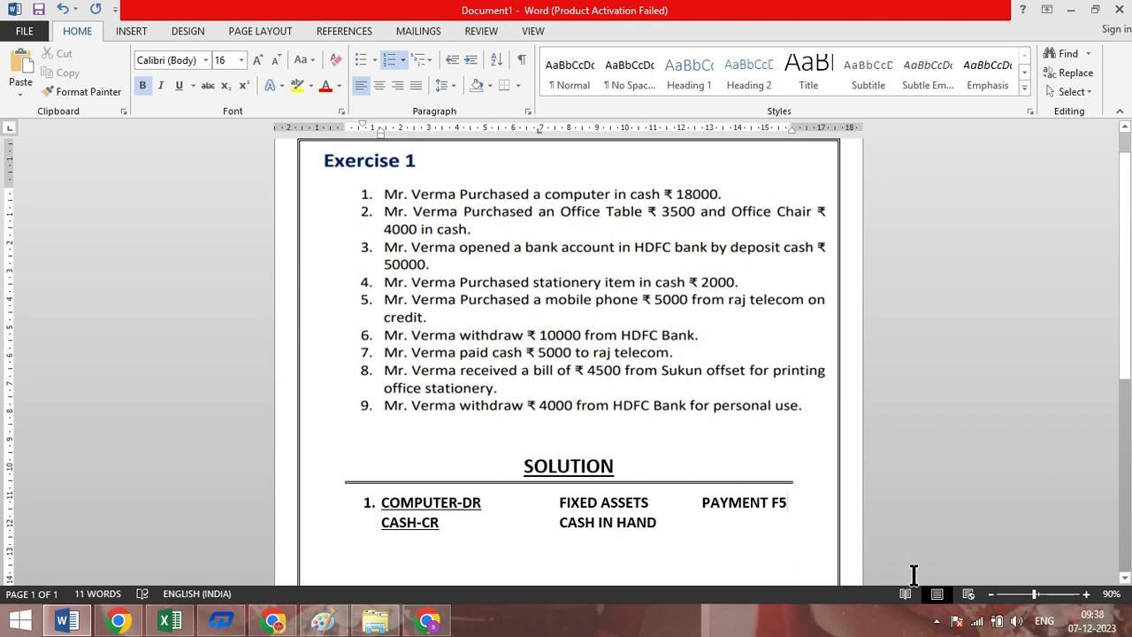
Insert a thin horizontal line below the CASH-CR row to close off entry 1.
{"action": "left_click", "coordinate": [707, 530]}
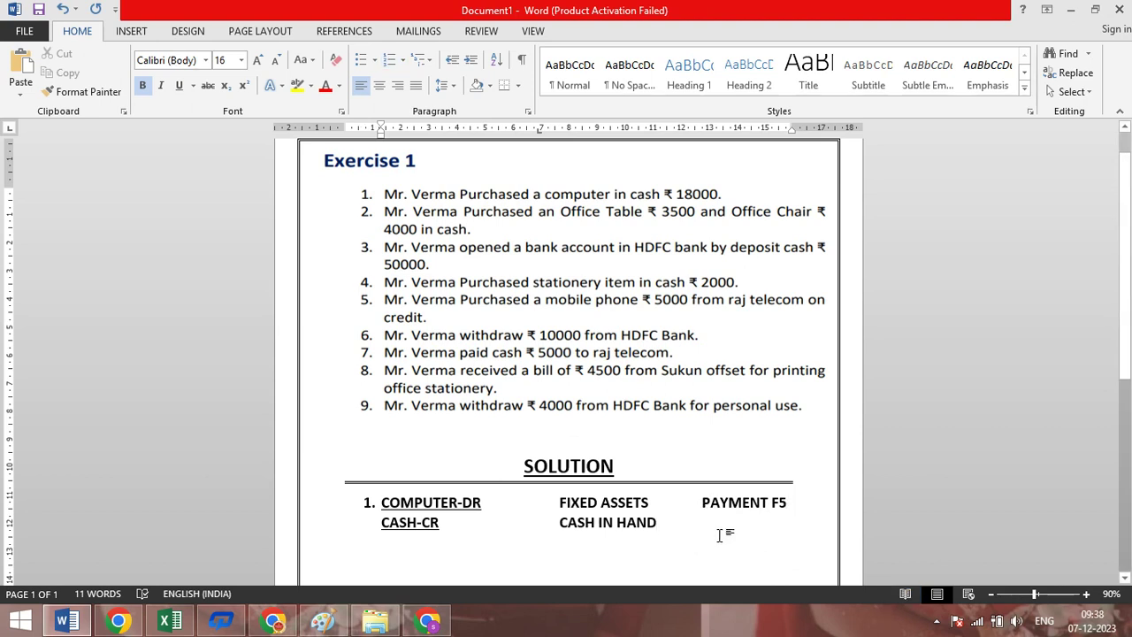
{"action": "key", "text": "Return"}
{"action": "type", "text": "------"}
{"action": "key", "text": "Return"}
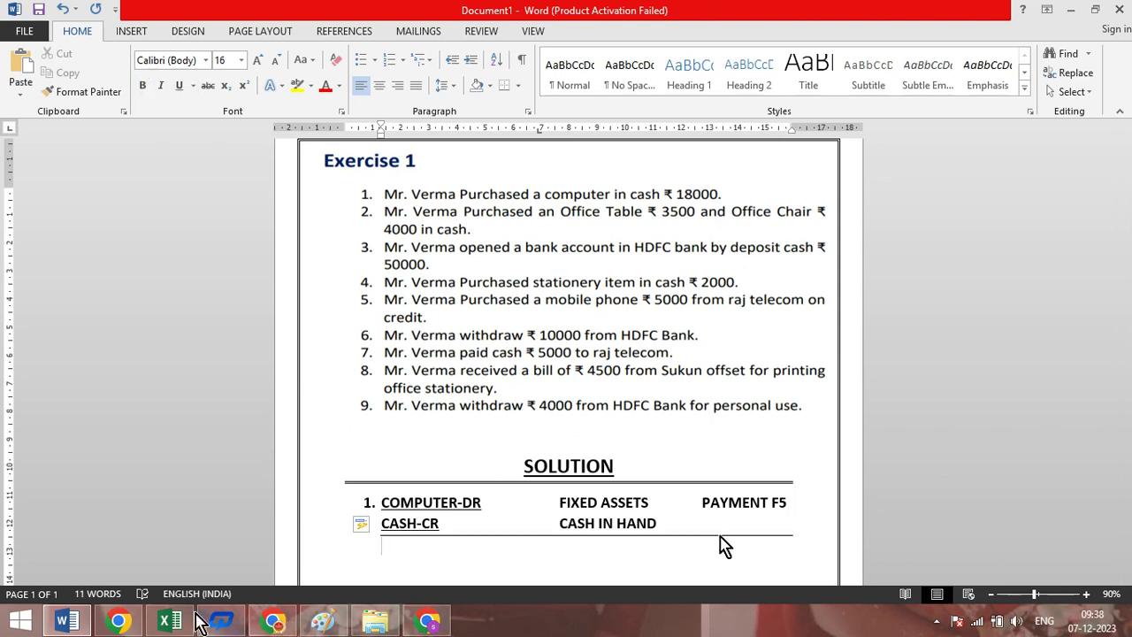
Launch TallyPrime and return to the Word document while it loads.
{"action": "key", "text": "super"}
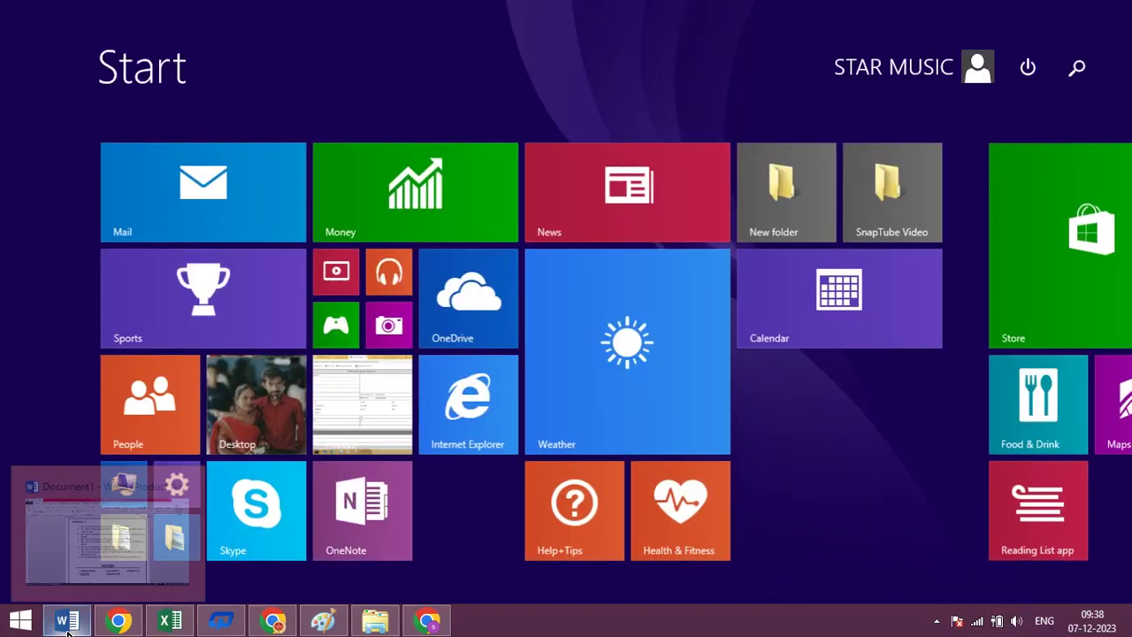
{"action": "type", "text": "tallyPrime"}
{"action": "left_click", "coordinate": [67, 623]}
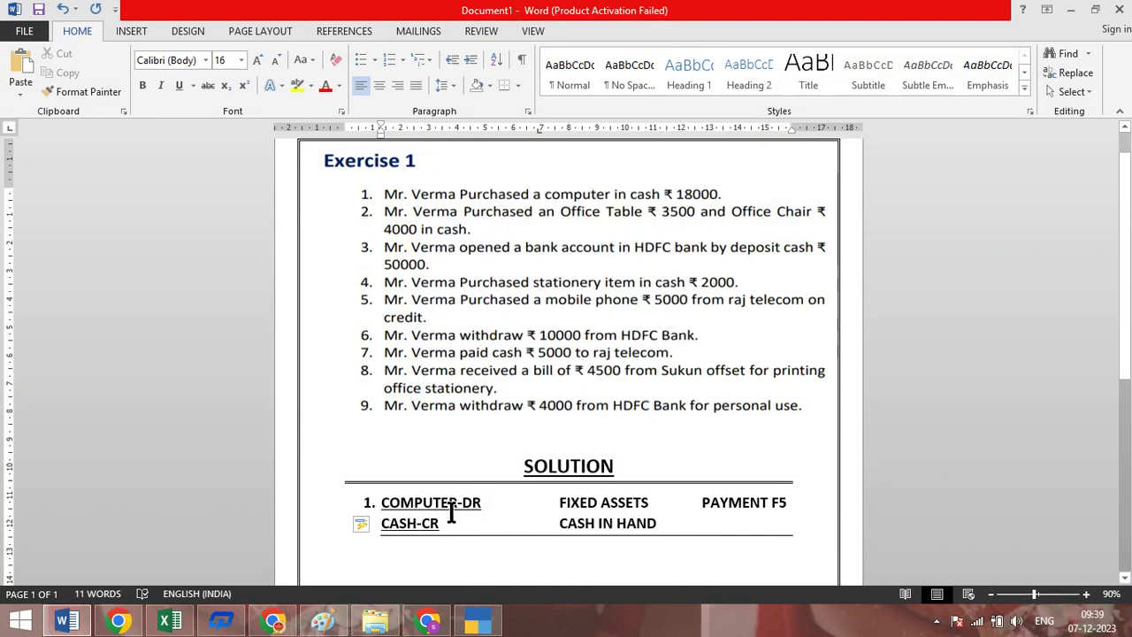
Start item 2 of the numbered list in bold below the horizontal line.
{"action": "type", "text": "2"}
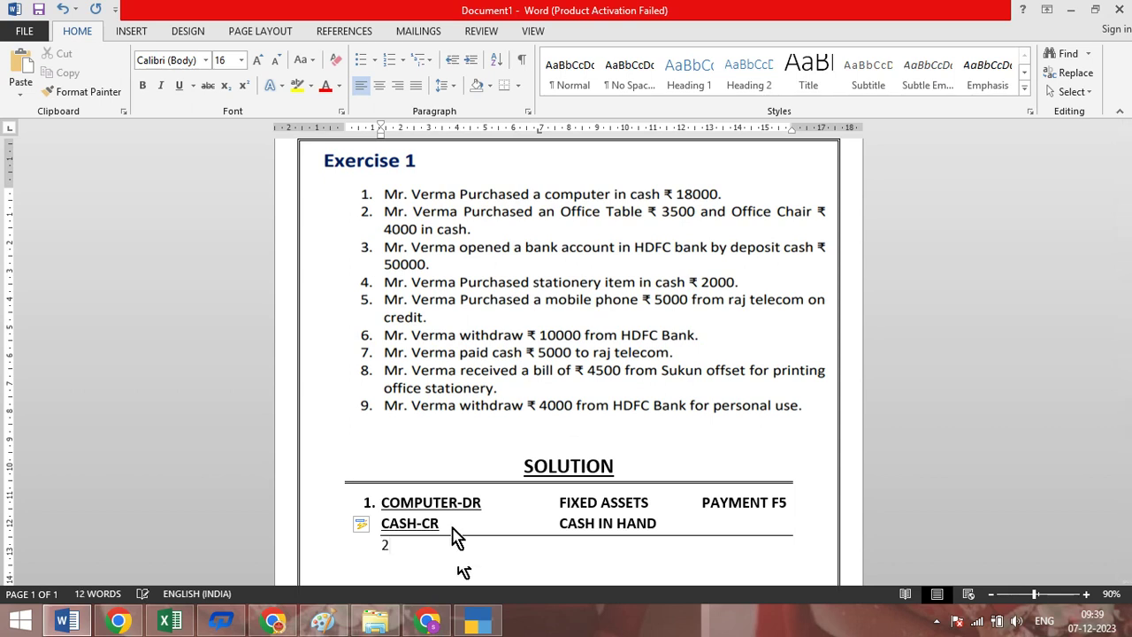
{"action": "key", "text": "BackSpace"}
{"action": "key", "text": "BackSpace"}
{"action": "key", "text": "ctrl+b"}
{"action": "type", "text": "2."}
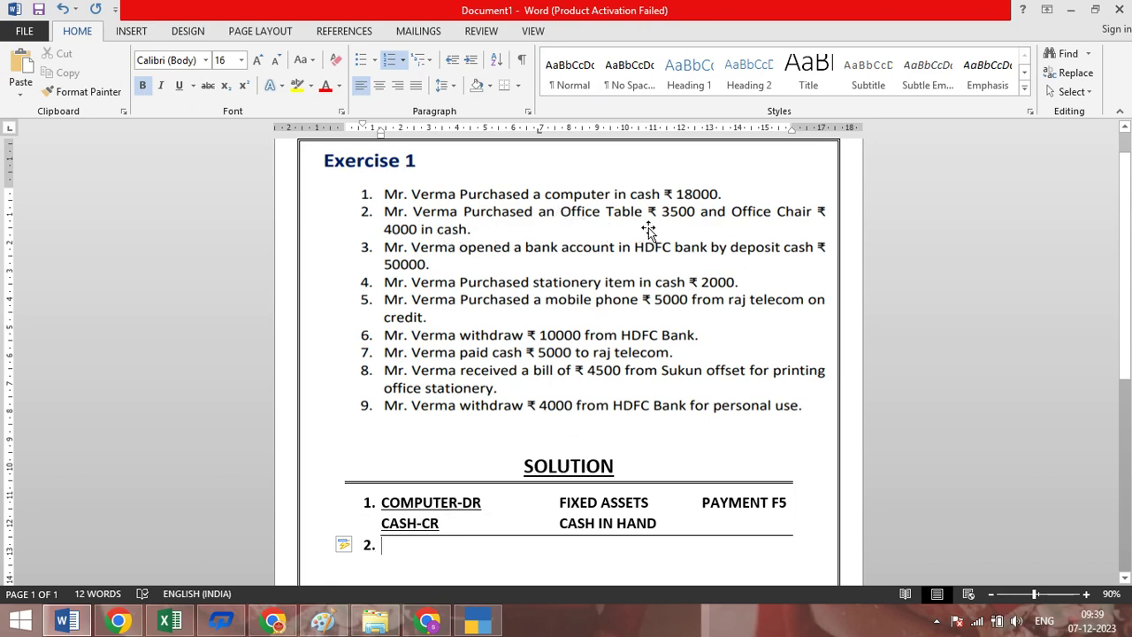
Return to the Word document and enter OFFICE TABLE-DR as the debit ledger of solution item 2.
{"action": "key", "text": "alt+Tab"}
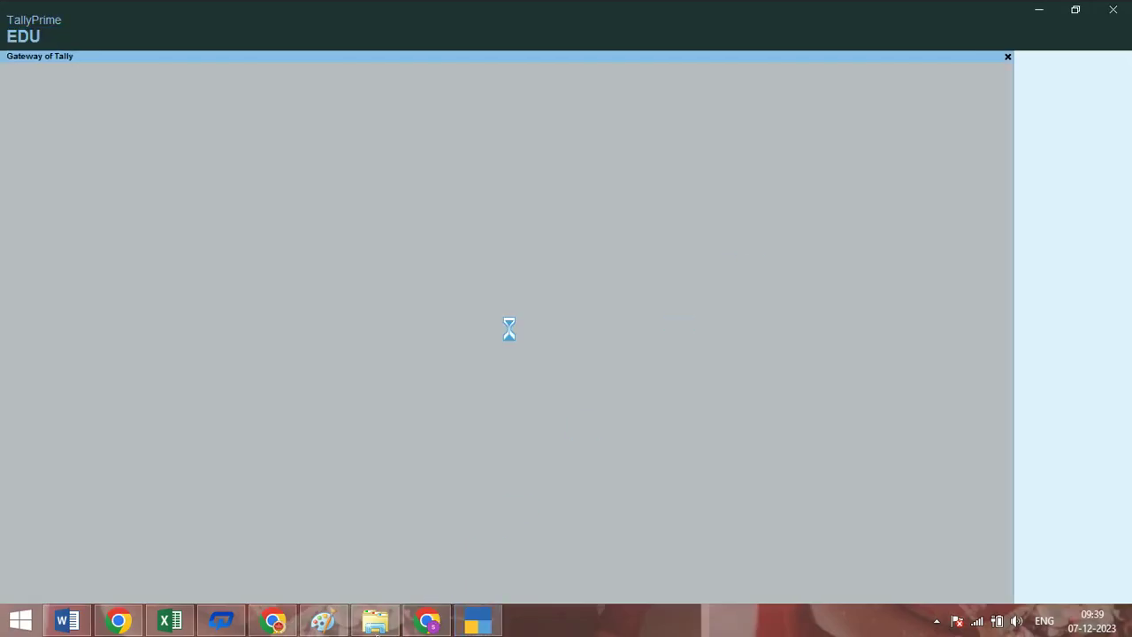
{"action": "left_click", "coordinate": [68, 622]}
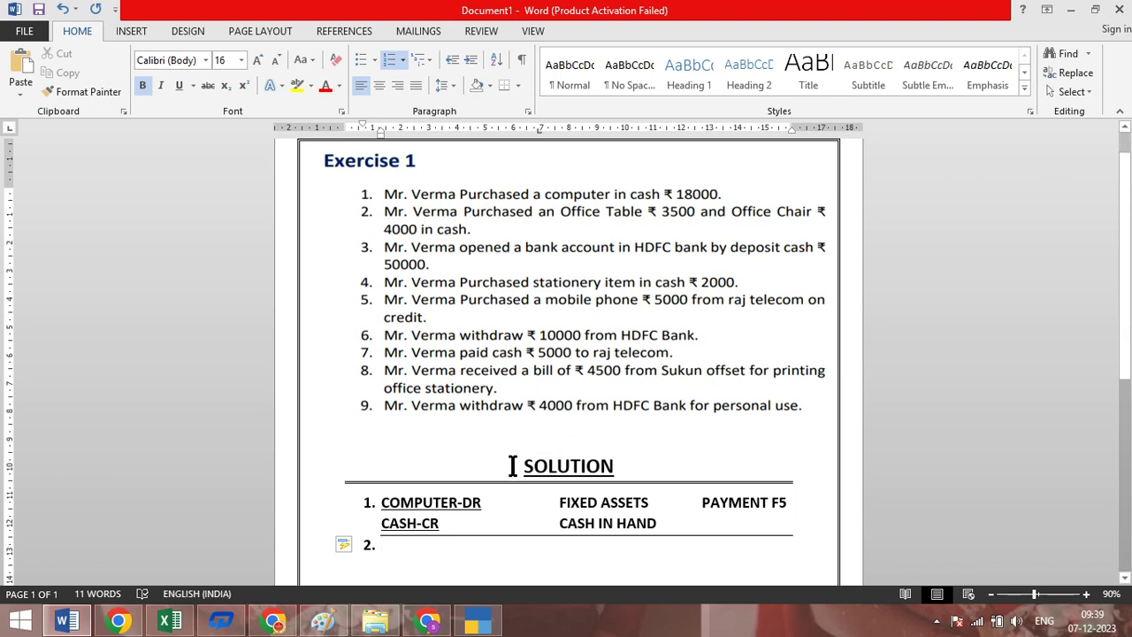
{"action": "type", "text": "OFFICE TA"}
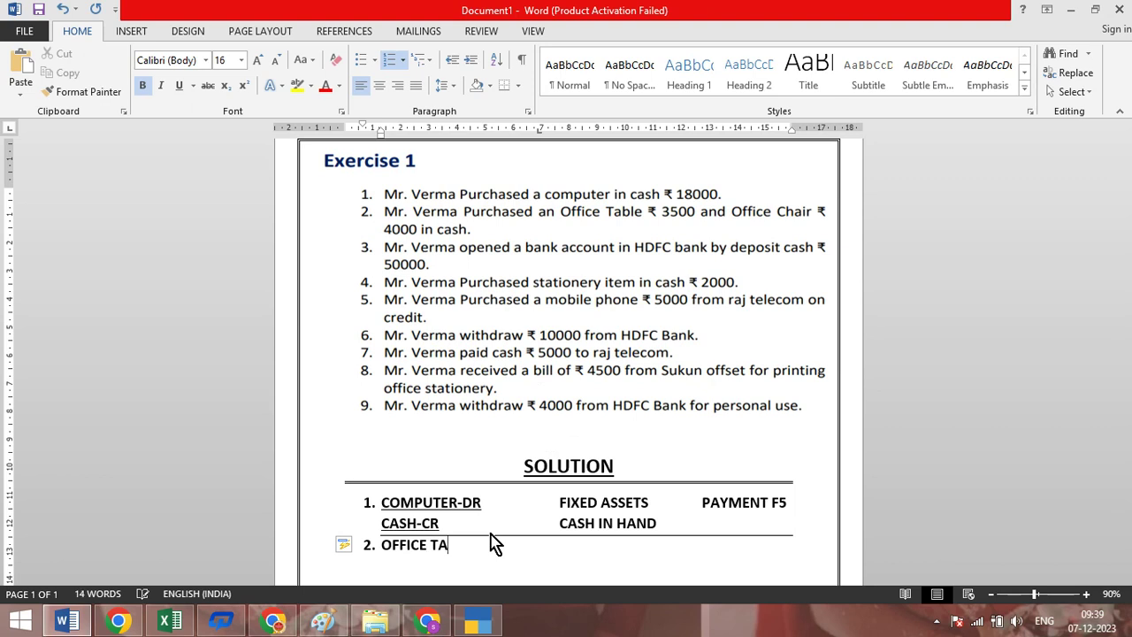
{"action": "type", "text": "BLE"}
{"action": "scroll", "coordinate": [493, 531], "scroll_direction": "up", "scroll_amount": 3, "text": "ctrl"}
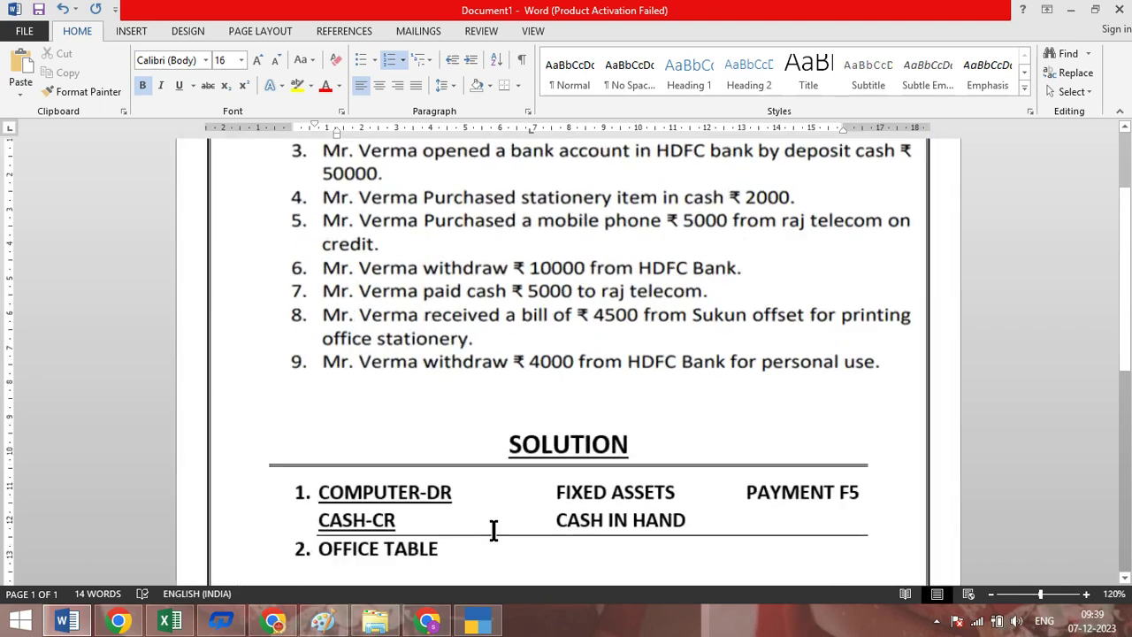
{"action": "scroll", "coordinate": [500, 527], "scroll_direction": "up", "scroll_amount": 3}
{"action": "scroll", "coordinate": [507, 527], "scroll_direction": "down", "scroll_amount": 5}
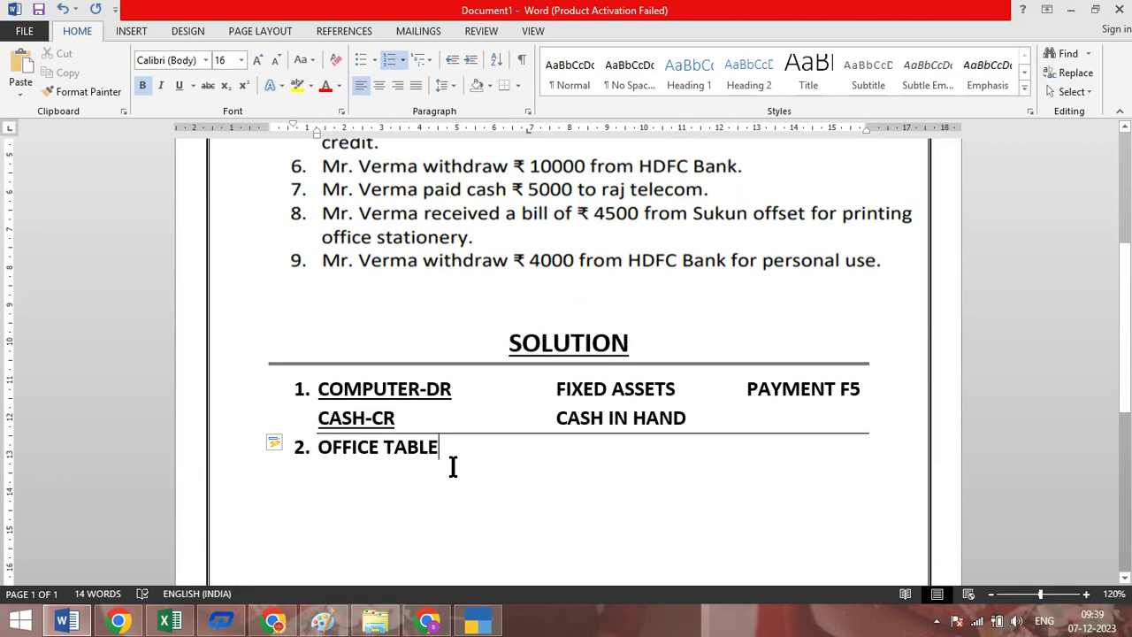
{"action": "type", "text": "DR"}
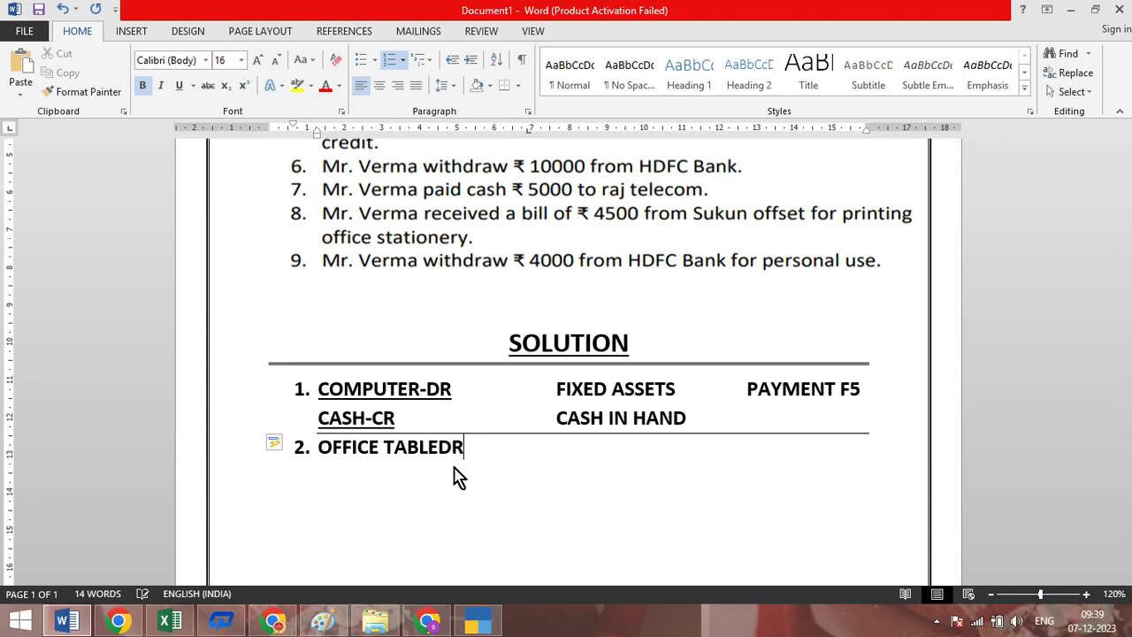
{"action": "key", "text": "BackSpace"}
{"action": "key", "text": "BackSpace"}
{"action": "type", "text": "-DR"}
Enter the group FIXED ASSETS in the second column beside OFFICE TABLE-DR.
{"action": "key", "text": "Tab"}
{"action": "type", "text": "FIXET"}
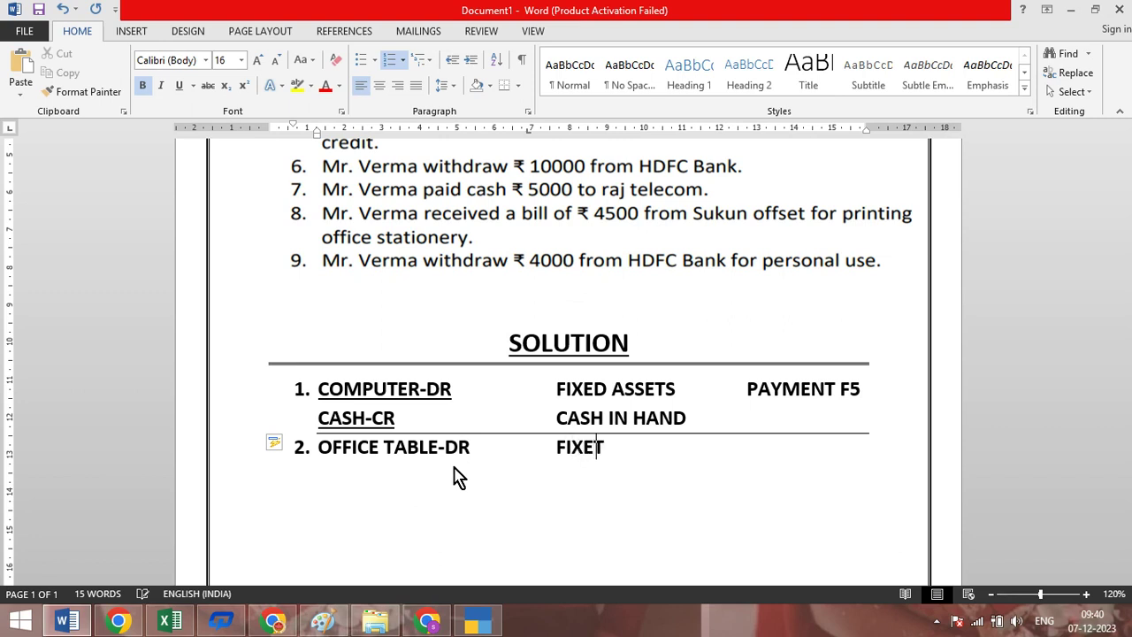
{"action": "key", "text": "BackSpace"}
{"action": "type", "text": "D ASSETS"}
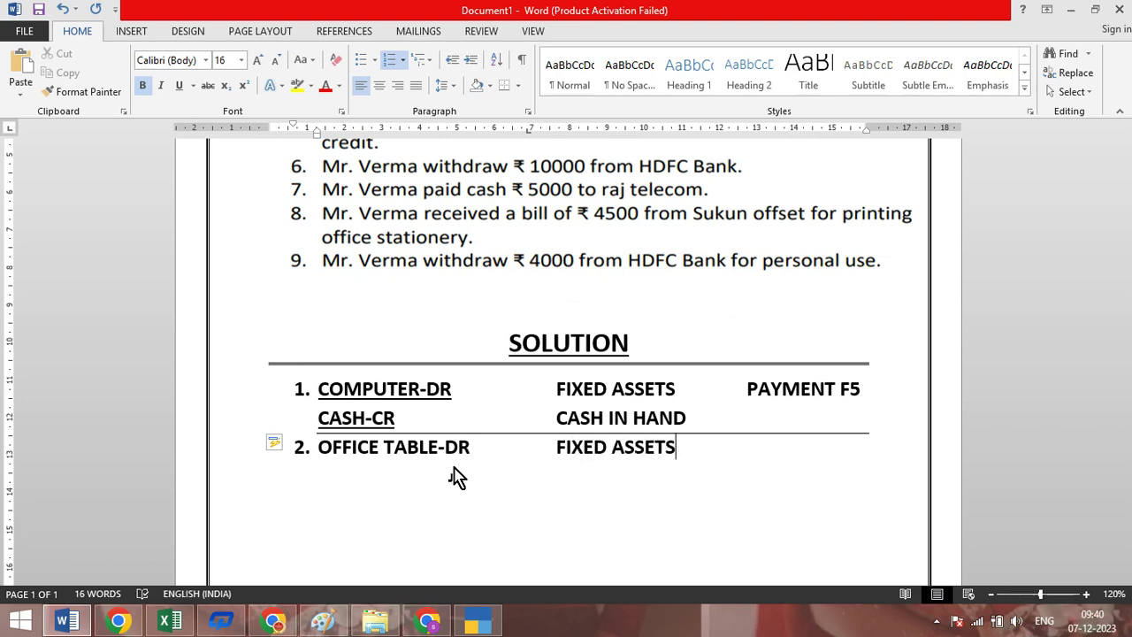
Add an unnumbered row below OFFICE TABLE-DR with the ledger OFFICE CHAIR-DR and the group FIXED ASSETS.
{"action": "key", "text": "Return"}
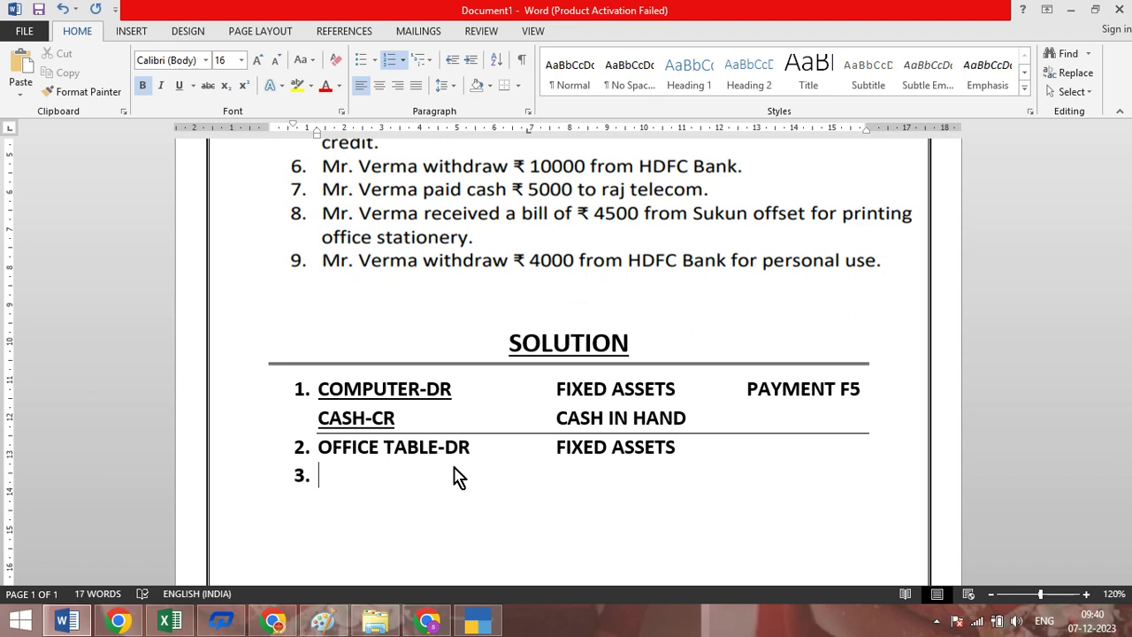
{"action": "key", "text": "BackSpace"}
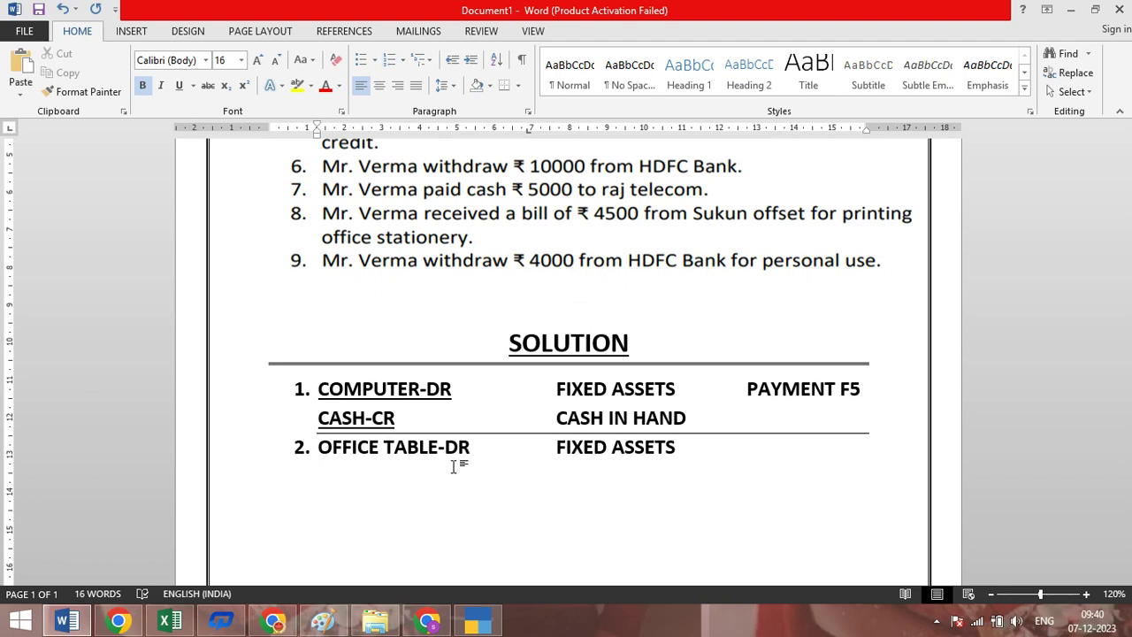
{"action": "type", "text": "OFFICE "}
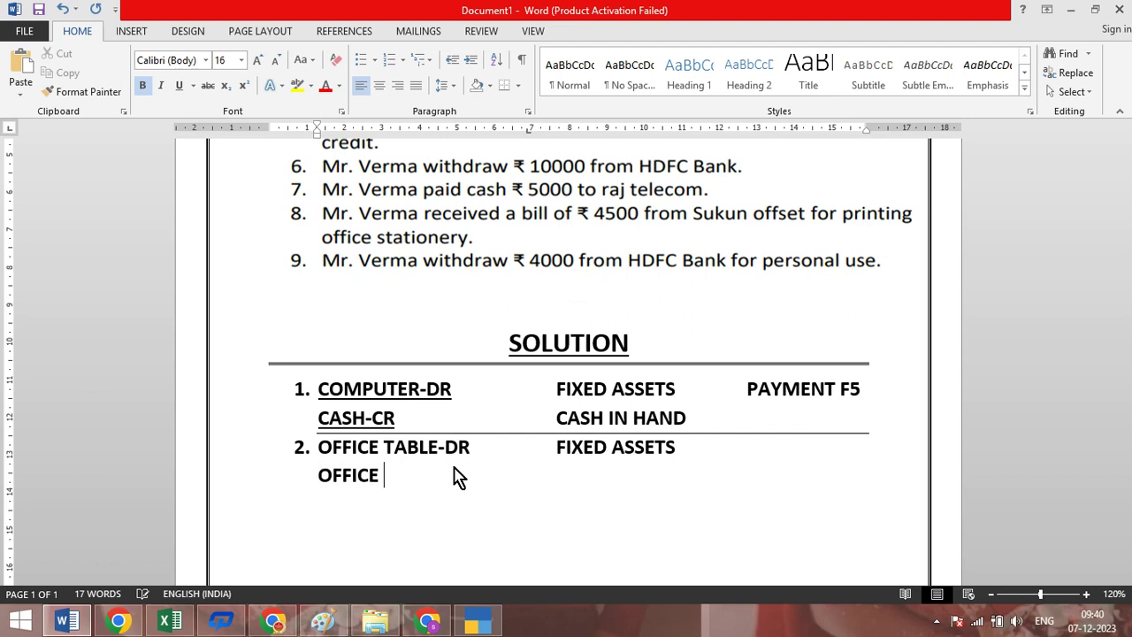
{"action": "type", "text": "CHAIR"}
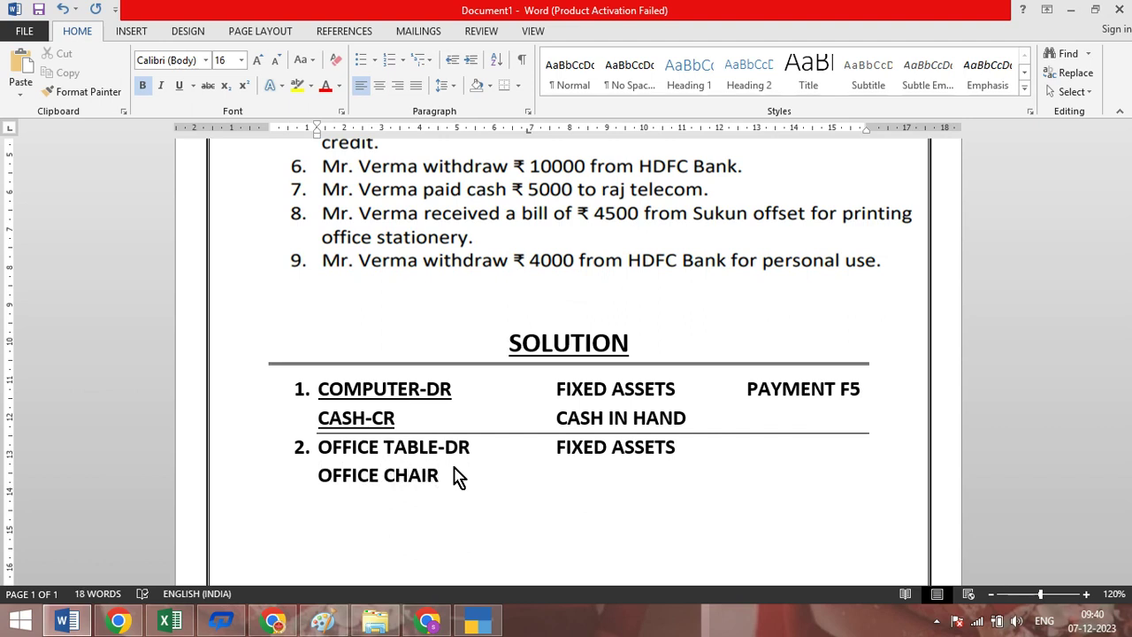
{"action": "type", "text": "-DR"}
{"action": "key", "text": "Tab"}
{"action": "type", "text": "FIXED "}
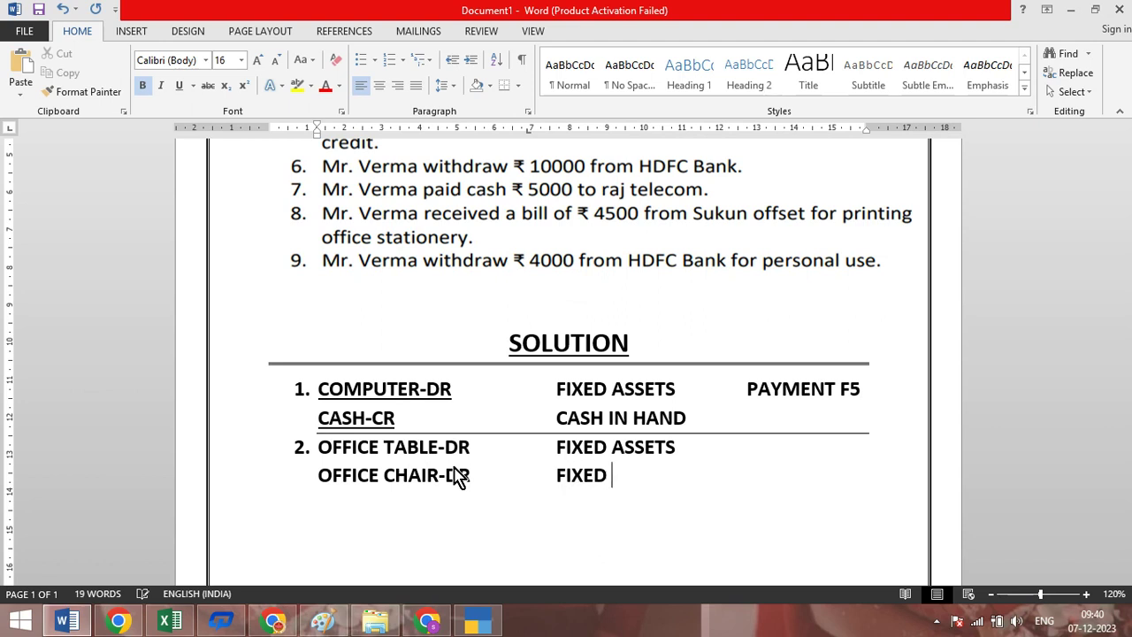
{"action": "type", "text": "ASSETS"}
{"action": "key", "text": "Tab"}
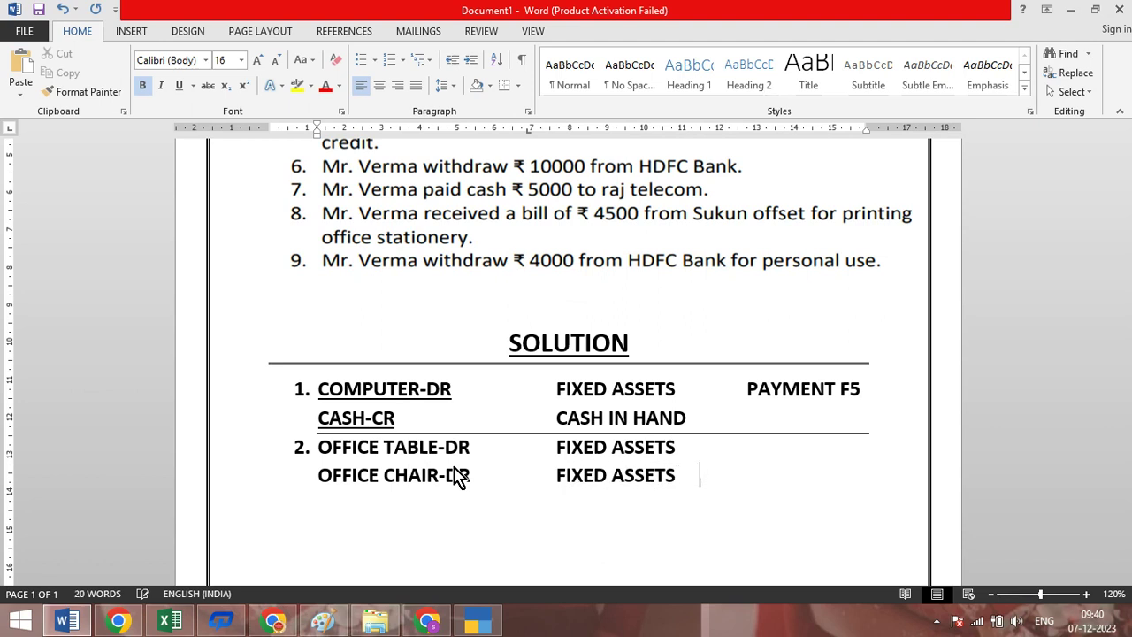
{"action": "key", "text": "BackSpace"}
Add the credit row CASH-CR with the group CASH IN HAND below the OFFICE CHAIR-DR row.
{"action": "key", "text": "Return"}
{"action": "type", "text": "CASH-CR"}
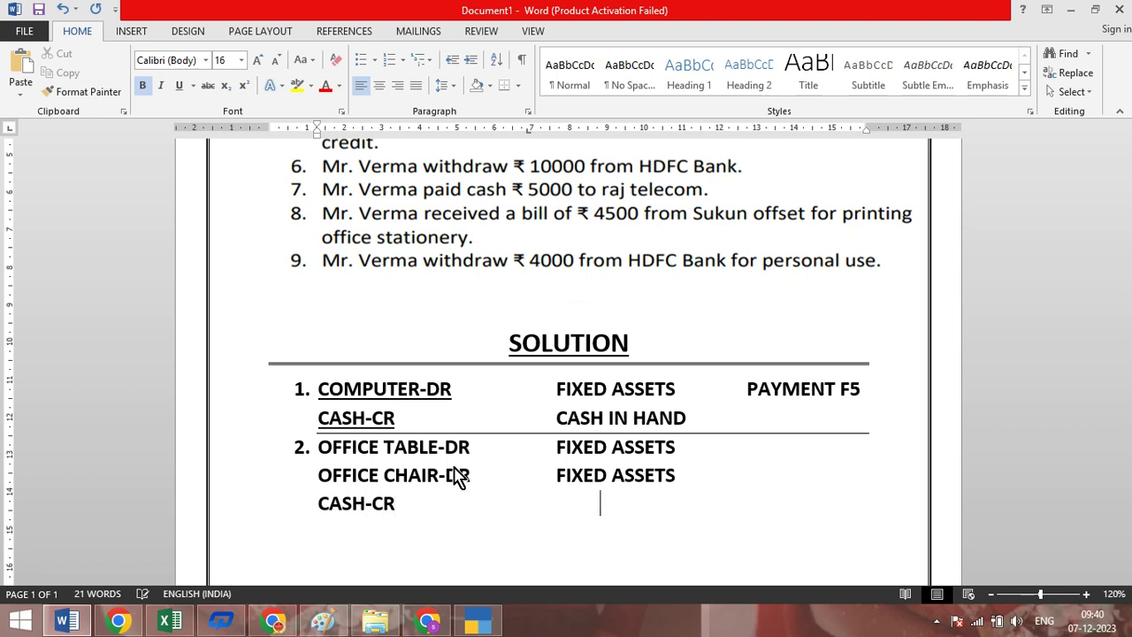
{"action": "key", "text": "BackSpace"}
{"action": "key", "text": "BackSpace"}
{"action": "key", "text": "Tab"}
{"action": "type", "text": "CAHI"}
{"action": "key", "text": "BackSpace"}
{"action": "key", "text": "BackSpace"}
{"action": "type", "text": "SH IN HAND"}
Enter the voucher type PAYMENT F5 in the third column beside CASH IN HAND in entry 2.
{"action": "key", "text": "Tab"}
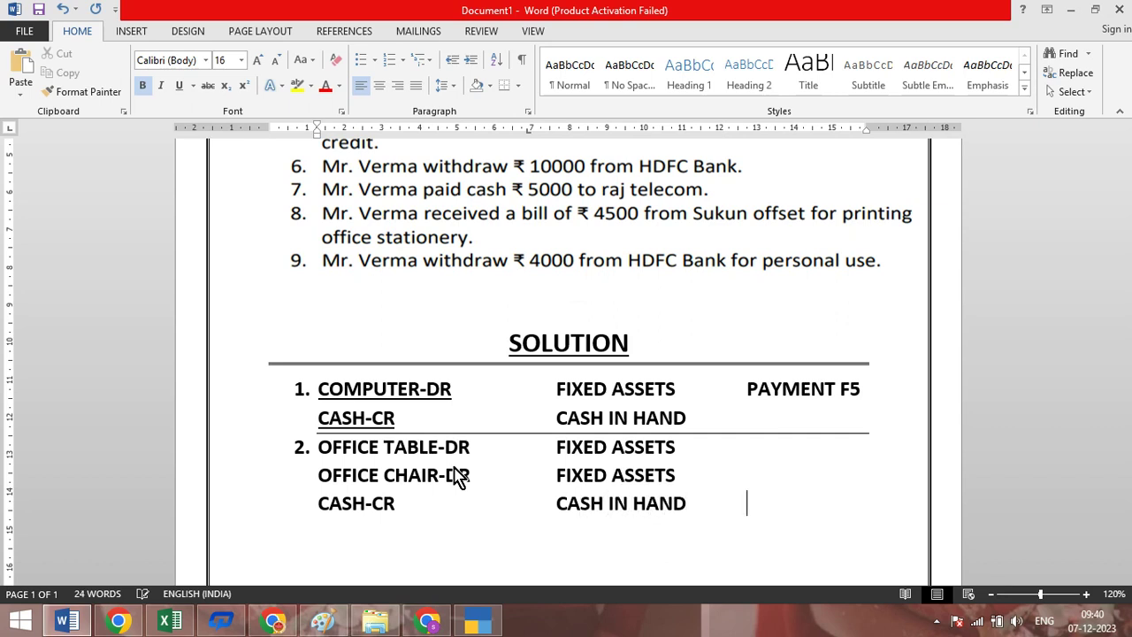
{"action": "type", "text": "P"}
{"action": "key", "text": "BackSpace"}
{"action": "key", "text": "BackSpace"}
{"action": "type", "text": "PAYMENT"}
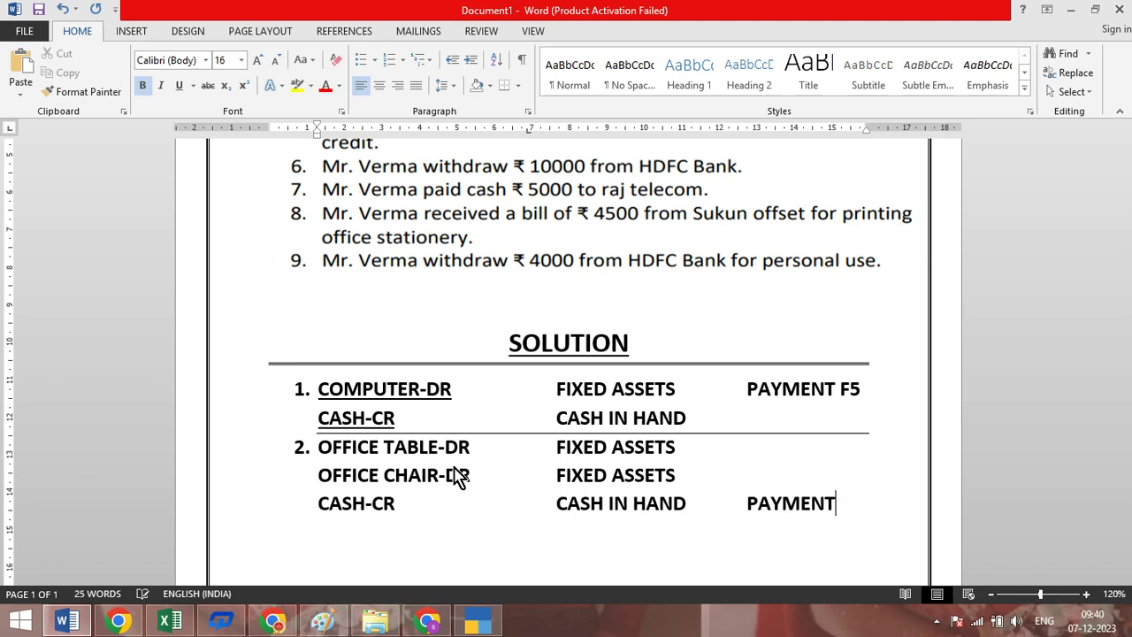
{"action": "type", "text": " F5"}
Insert a thin horizontal line below entry 2's CASH-CR row to close off the entry.
{"action": "key", "text": "Return"}
{"action": "type", "text": "----------"}
{"action": "key", "text": "Return"}
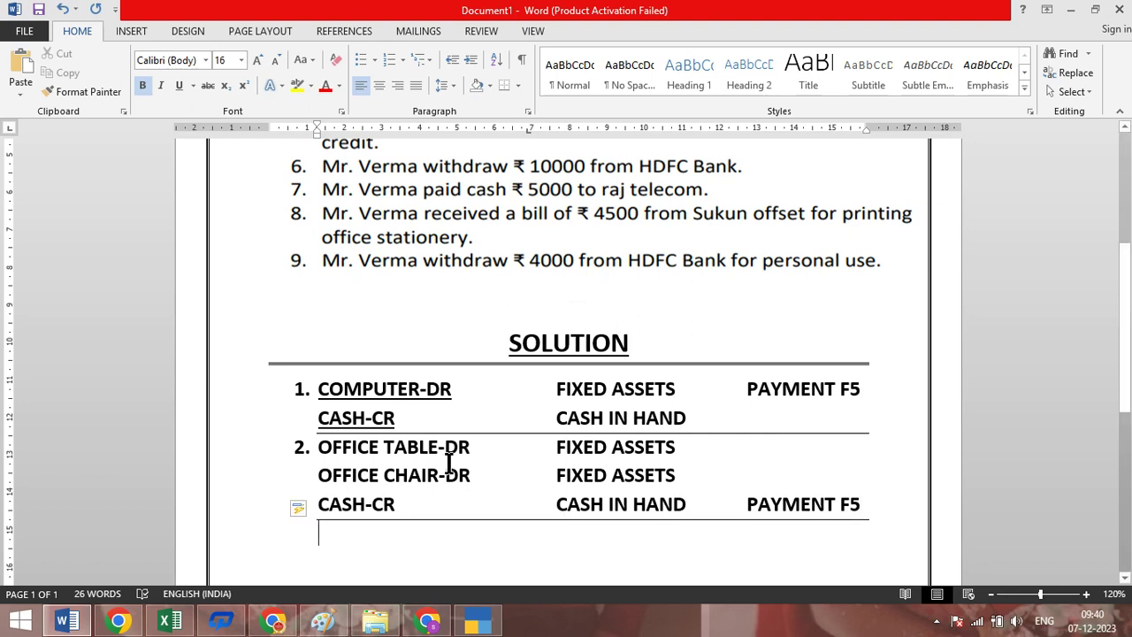
Switch to TallyPrime, continue in Educational Mode and open the form for creating a company.
{"action": "left_click", "coordinate": [477, 621]}
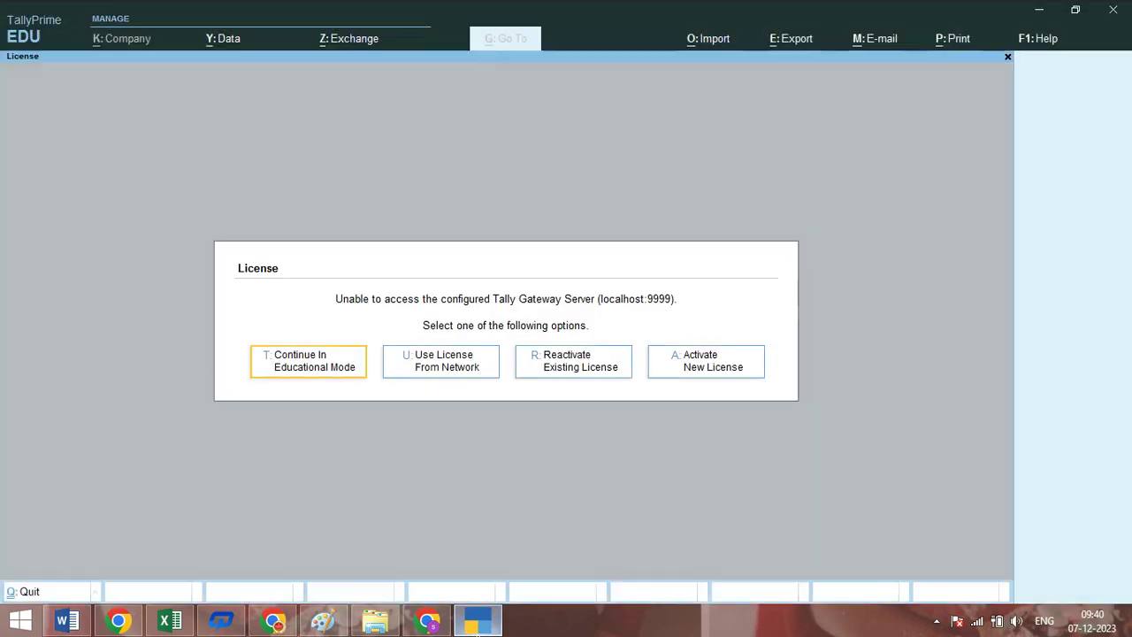
{"action": "key", "text": "Return"}
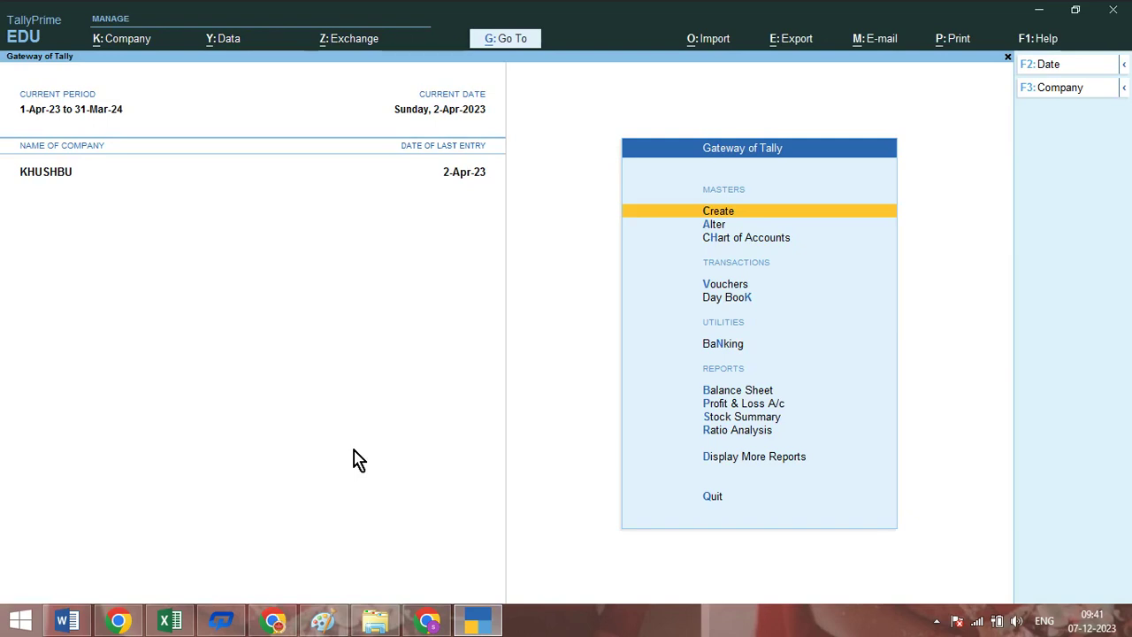
{"action": "key", "text": "alt+k"}
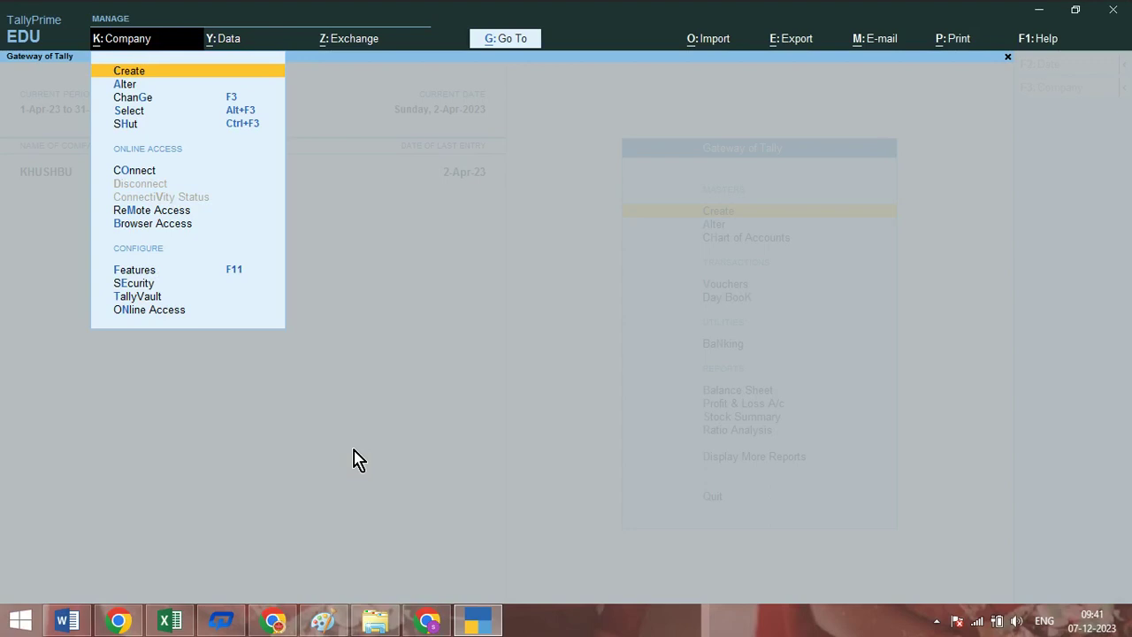
{"action": "key", "text": "Return"}
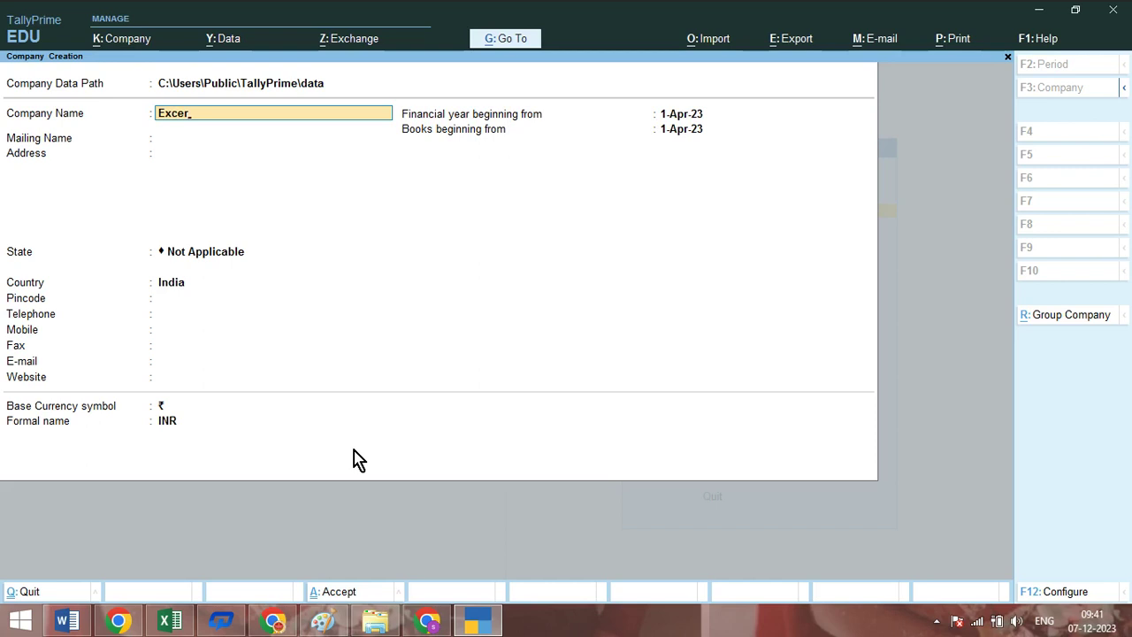
Name the new company Excercise 1, leave the address blank and set the state to Uttar Pradesh.
{"action": "type", "text": "se 1"}
{"action": "key", "text": "Return"}
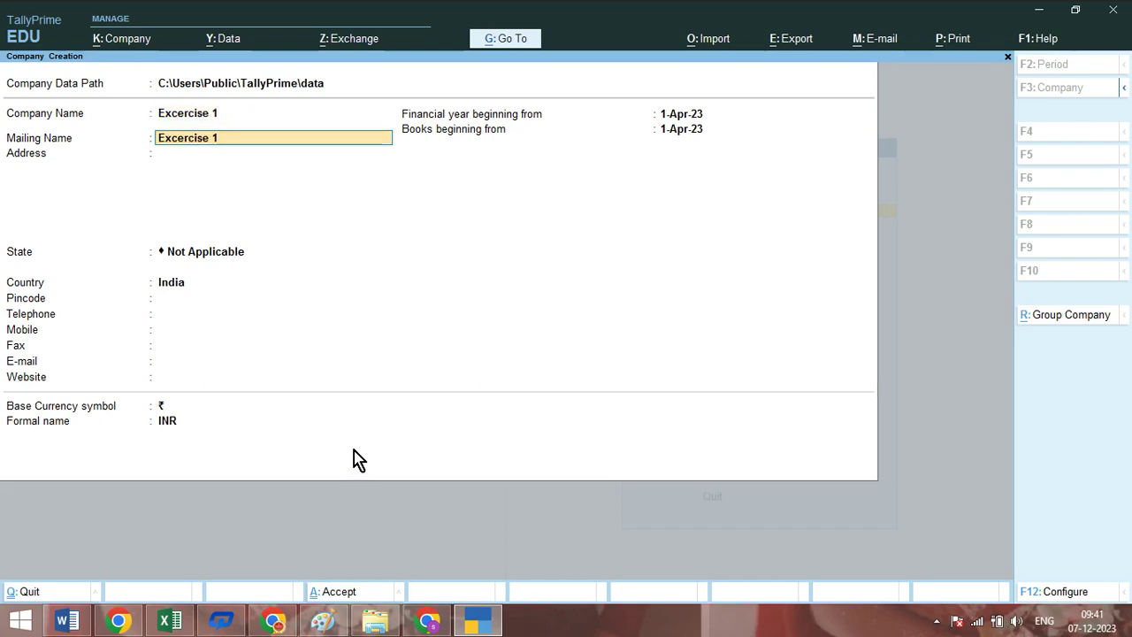
{"action": "key", "text": "Return"}
{"action": "key", "text": "Return"}
{"action": "key", "text": "Return"}
{"action": "key", "text": "BackSpace"}
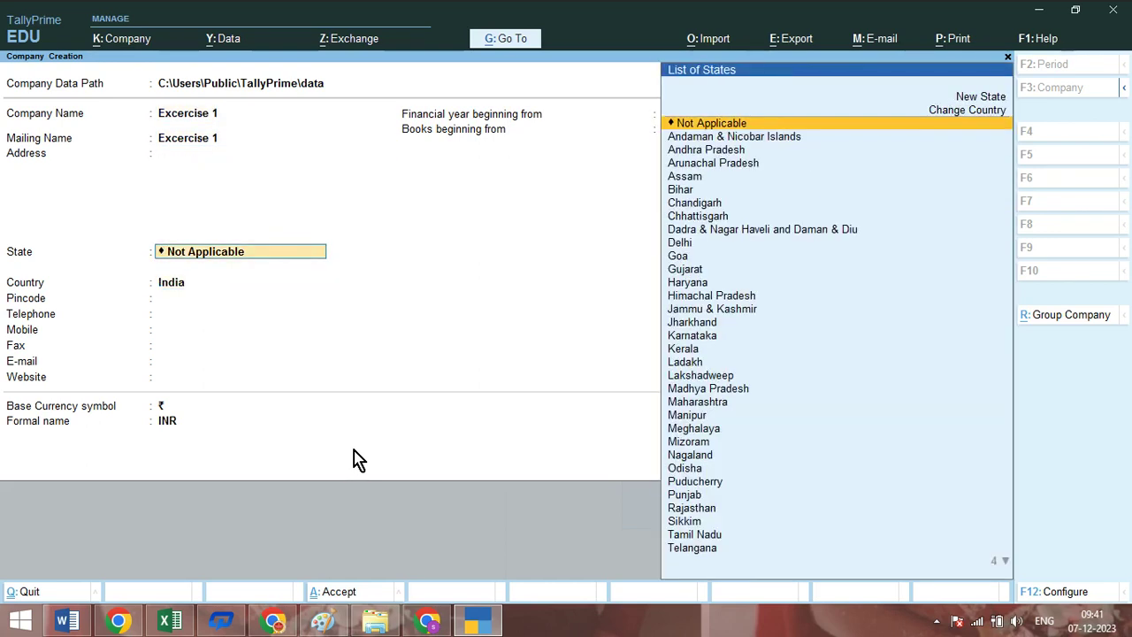
{"action": "type", "text": "Ut"}
{"action": "key", "text": "Down"}
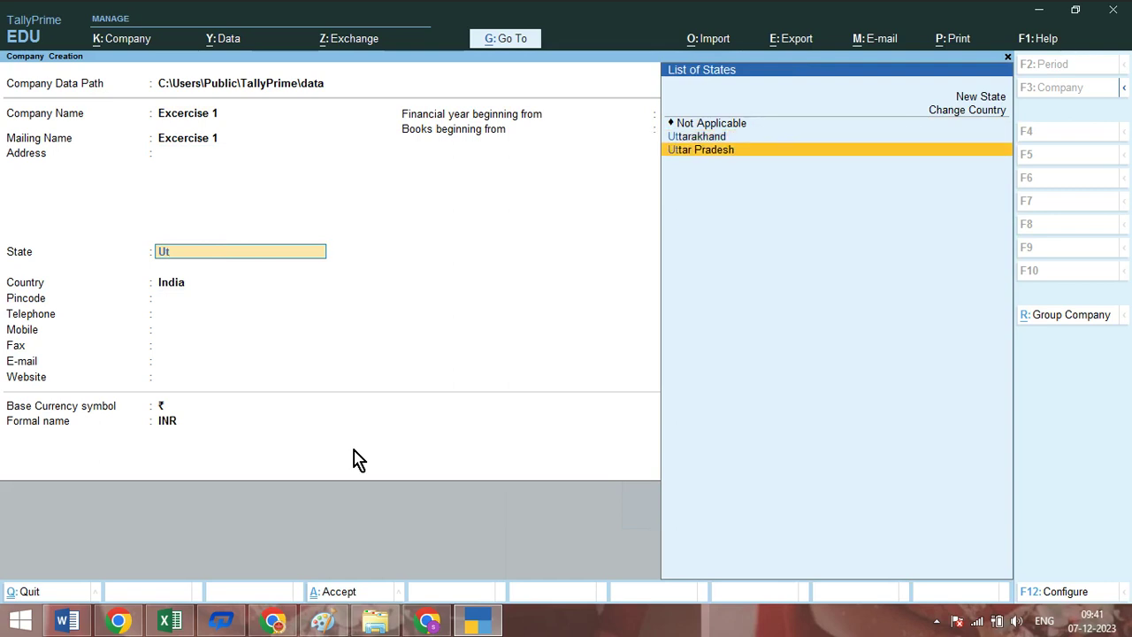
{"action": "key", "text": "Return"}
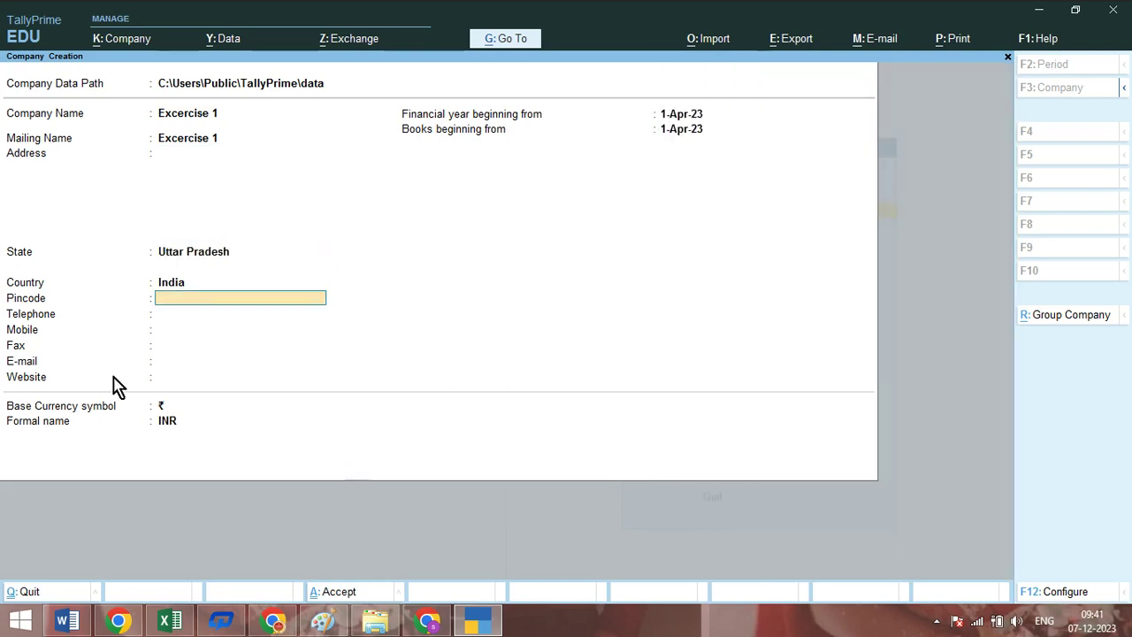
Keep the financial year start of 1-Apr-23, create the company and accept its default features.
{"action": "left_click", "coordinate": [674, 115]}
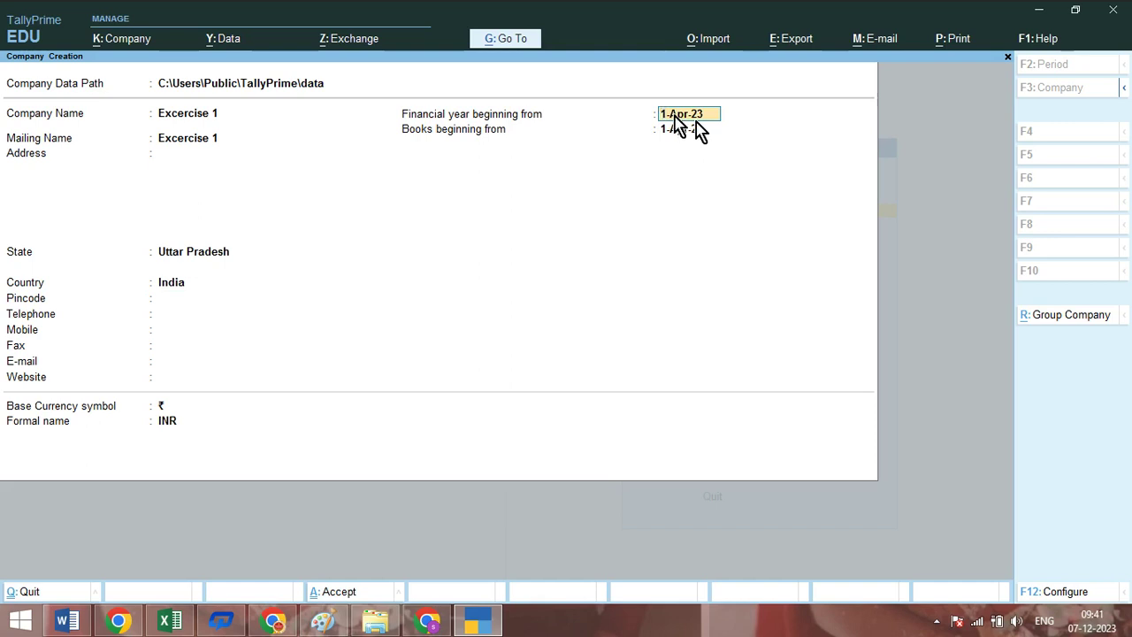
{"action": "key", "text": "ctrl+a"}
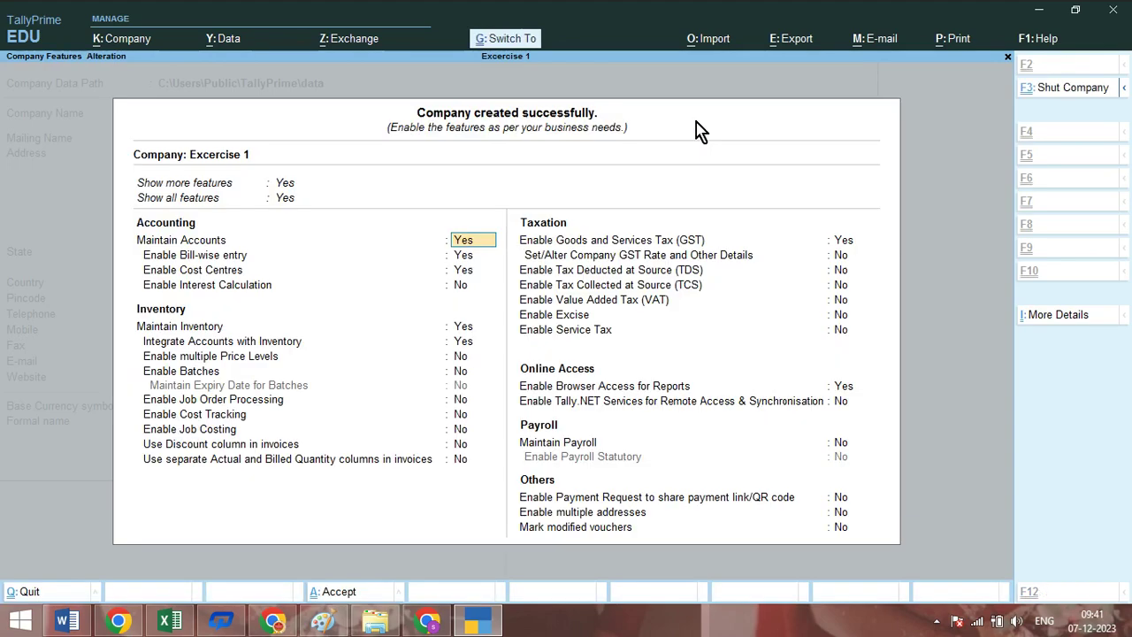
{"action": "key", "text": "ctrl+a"}
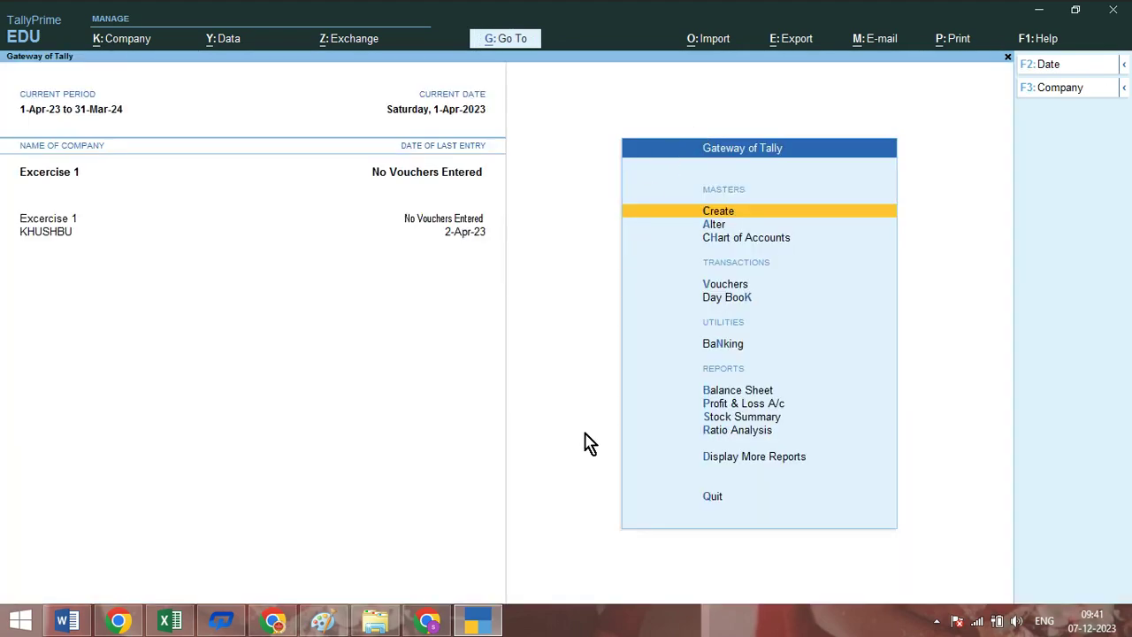
{"action": "left_click", "coordinate": [429, 622]}
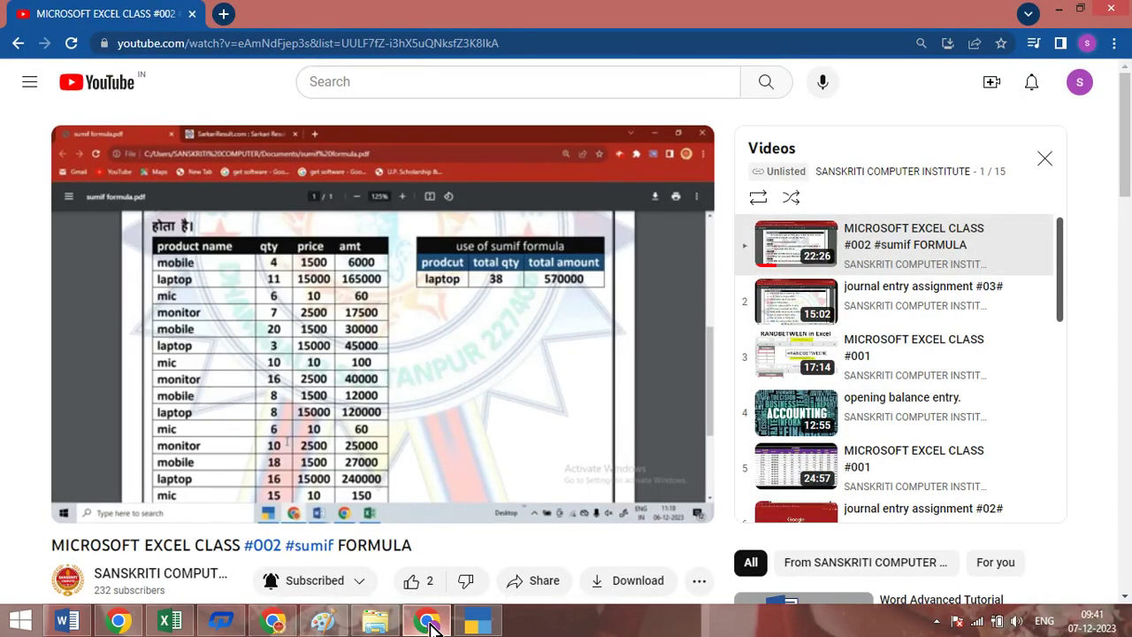
{"action": "left_click", "coordinate": [475, 623]}
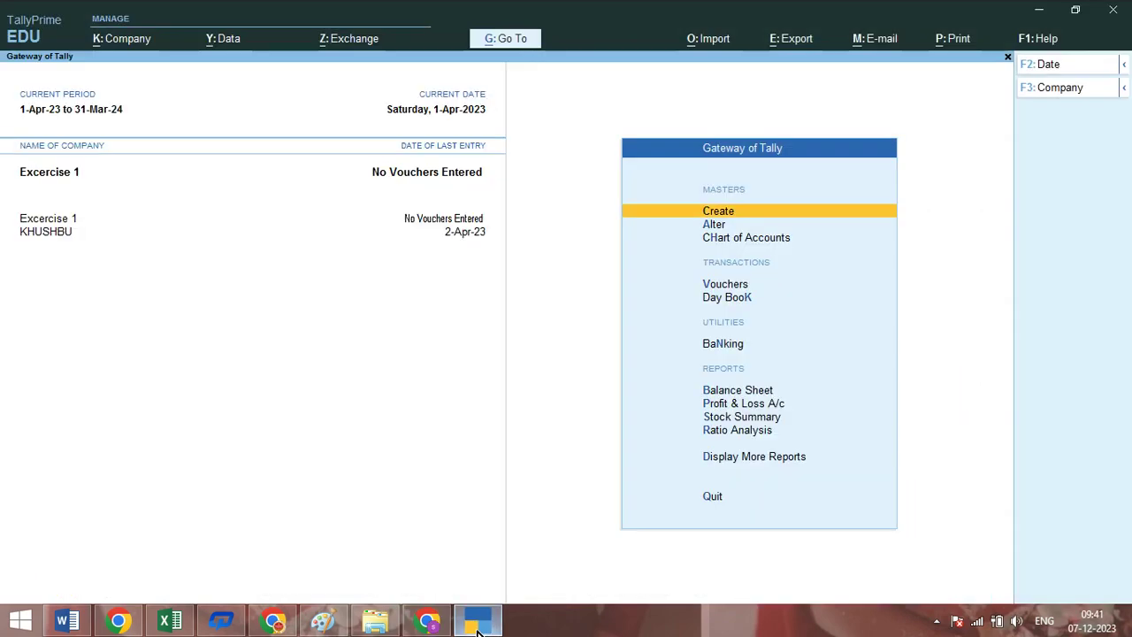
{"action": "left_click", "coordinate": [428, 623]}
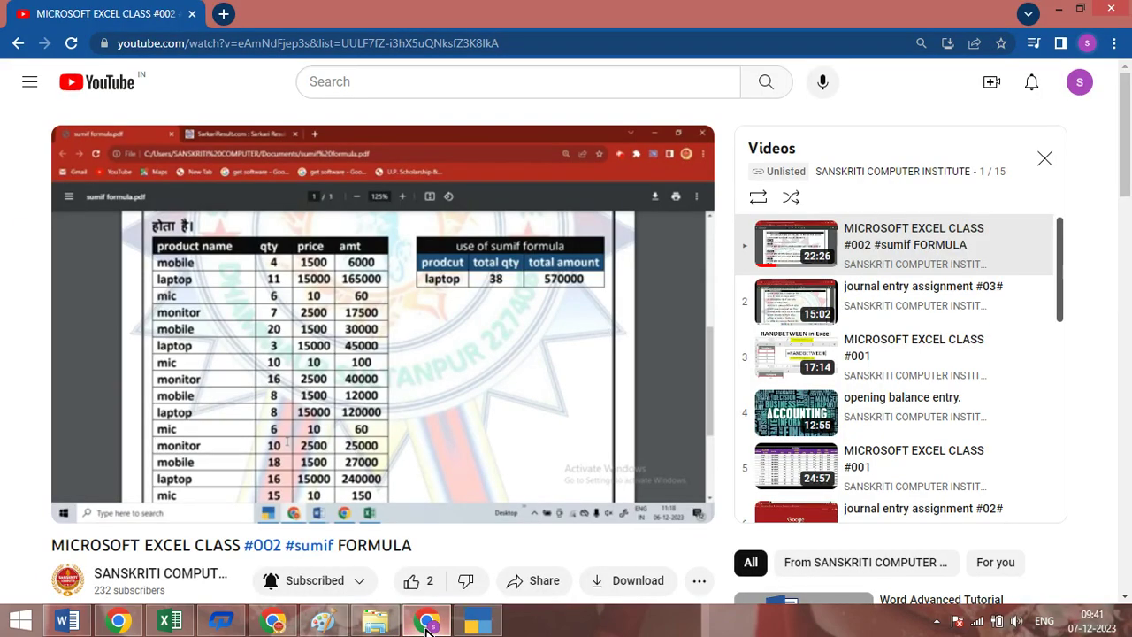
{"action": "left_click", "coordinate": [428, 623]}
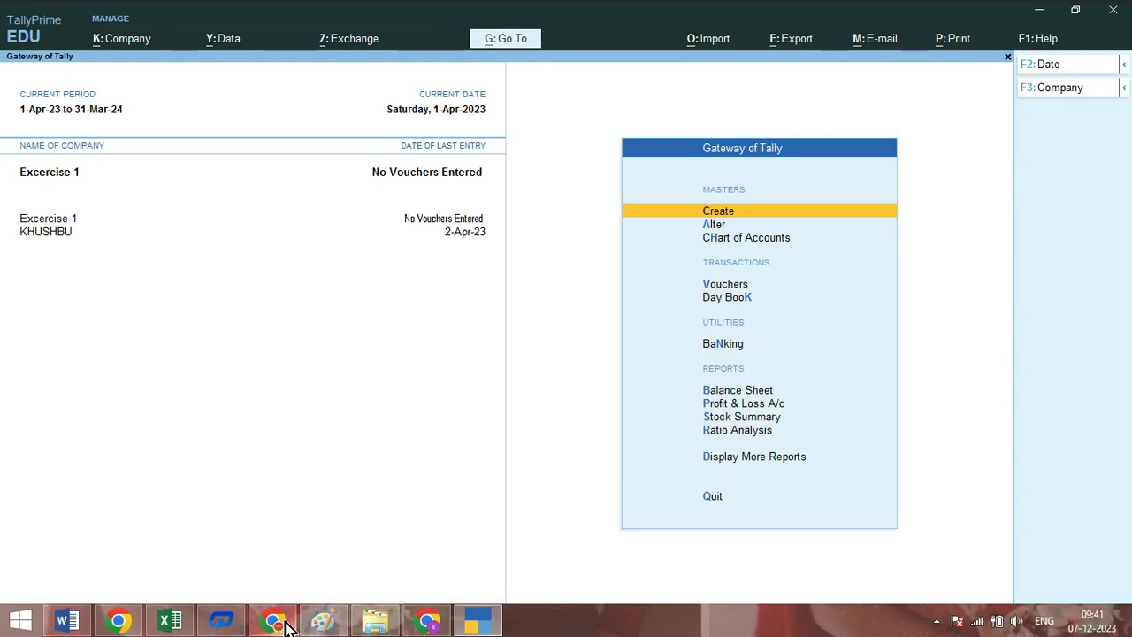
{"action": "left_click", "coordinate": [476, 623]}
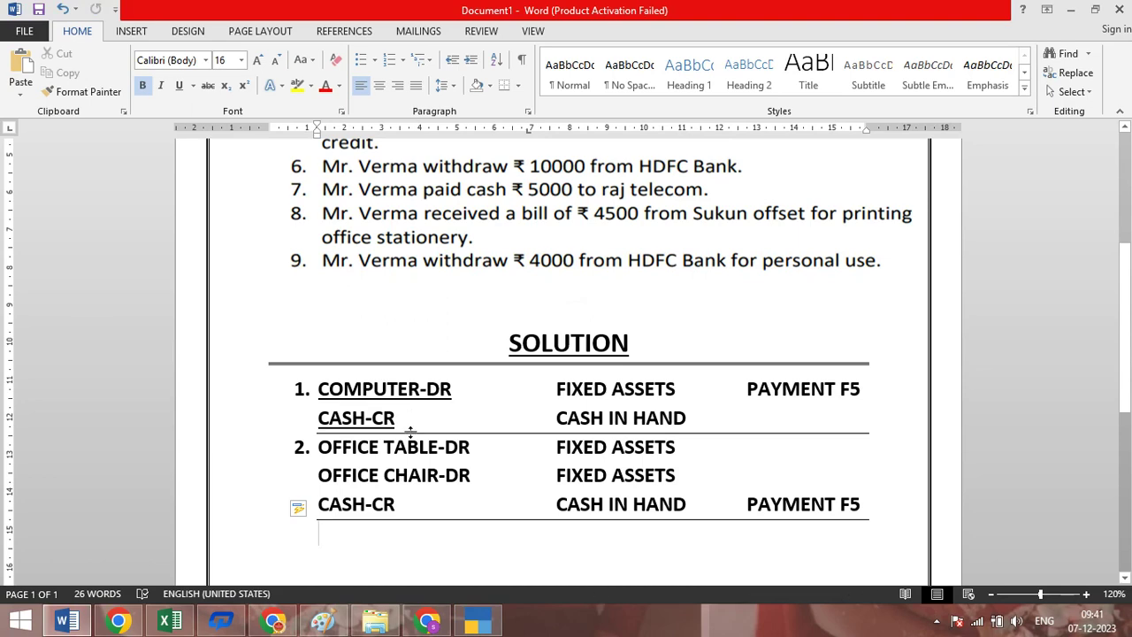
{"action": "left_click", "coordinate": [480, 626]}
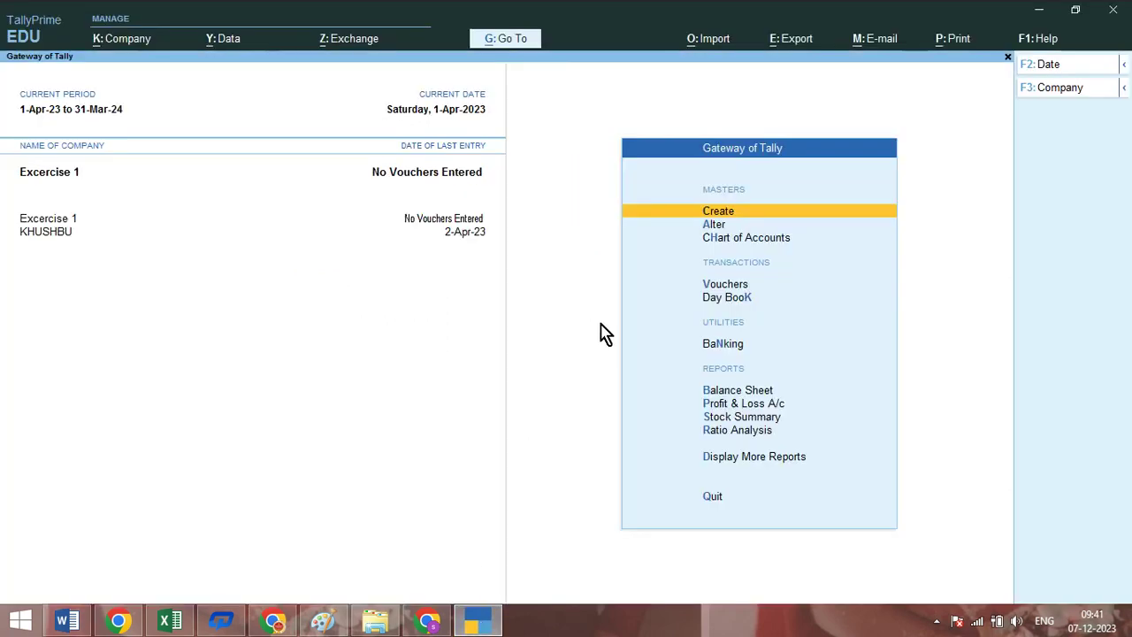
Create a ledger named Computer under the Fixed Assets group, keeping the remaining ledger details at their defaults.
{"action": "key", "text": "Return"}
{"action": "key", "text": "Down"}
{"action": "key", "text": "Return"}
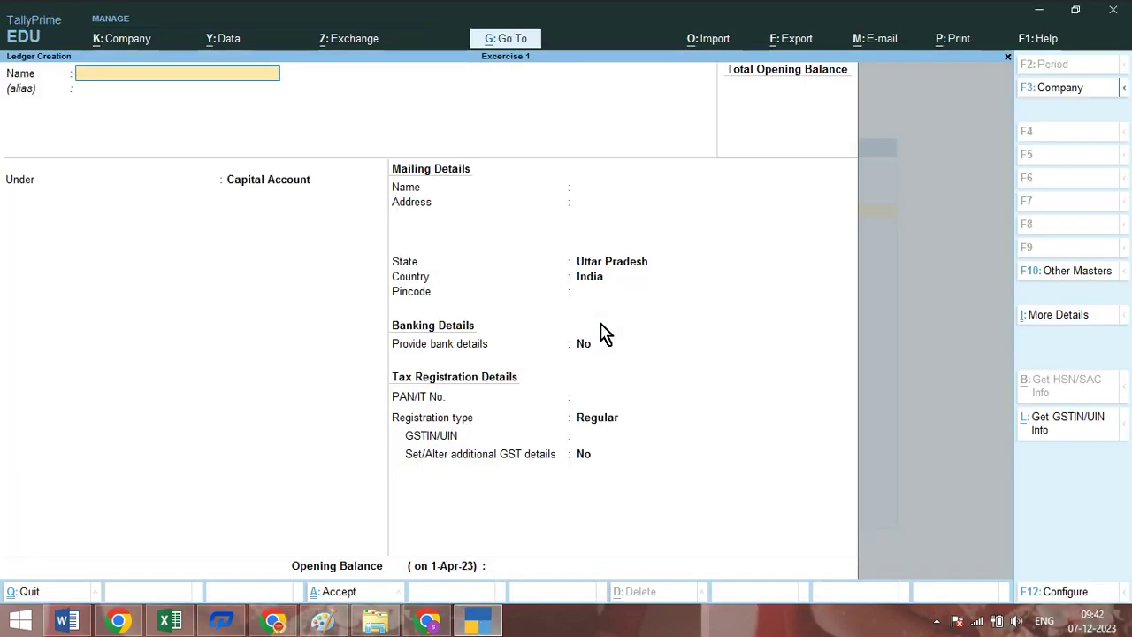
{"action": "type", "text": "Computer"}
{"action": "key", "text": "Return"}
{"action": "key", "text": "Return"}
{"action": "type", "text": "Fi"}
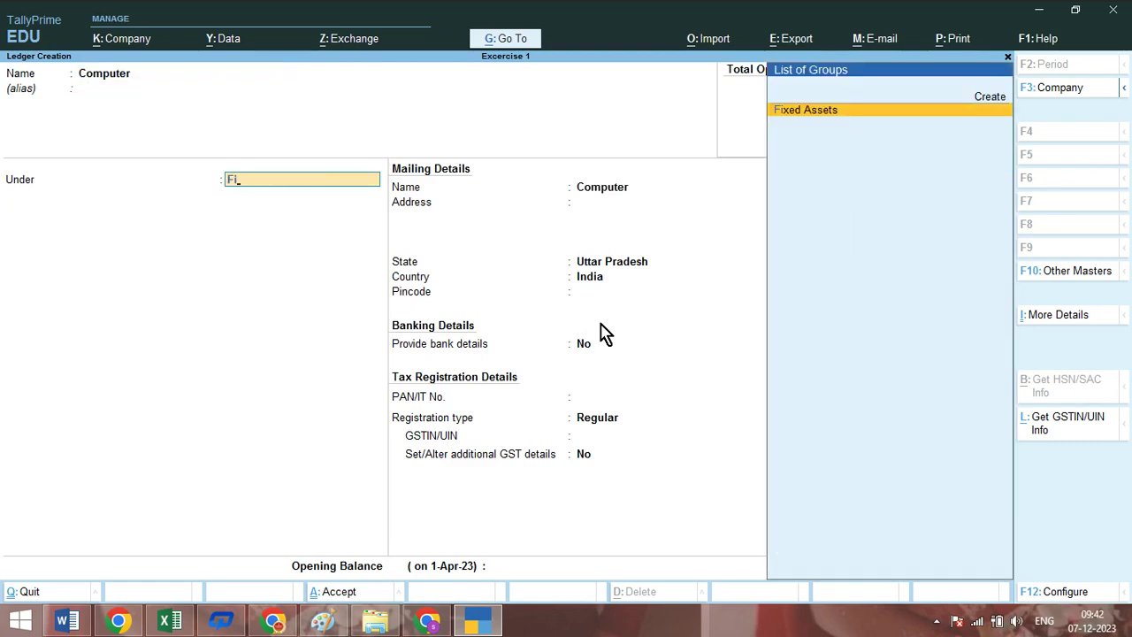
{"action": "key", "text": "Return"}
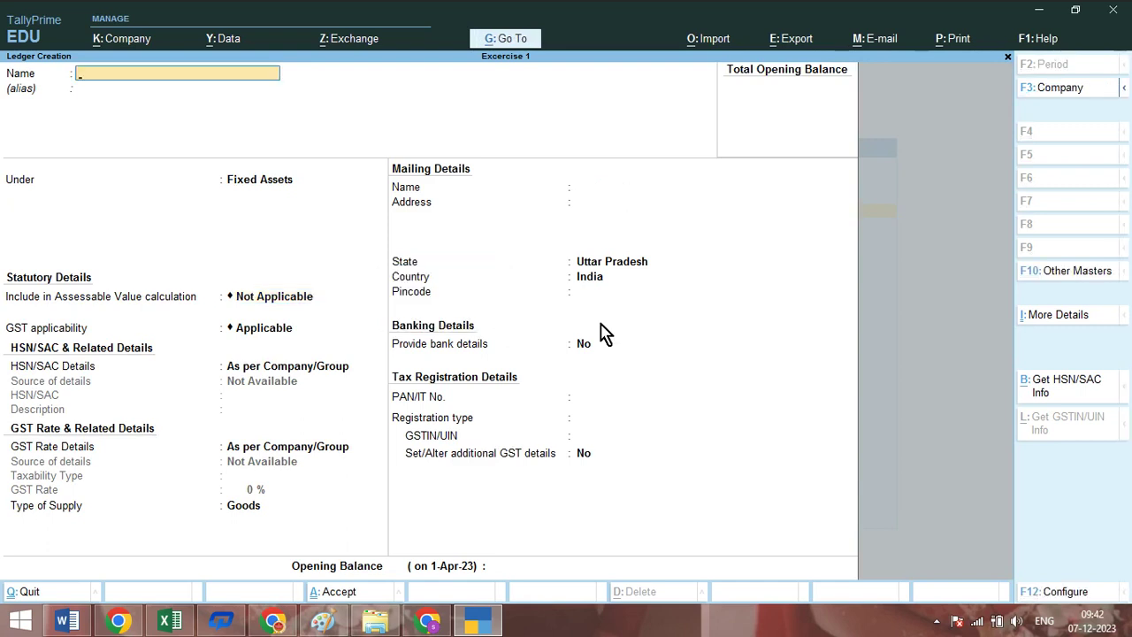
Create a ledger named Office Table under Fixed Assets and save it with the default details.
{"action": "type", "text": "Office Table"}
{"action": "key", "text": "Return"}
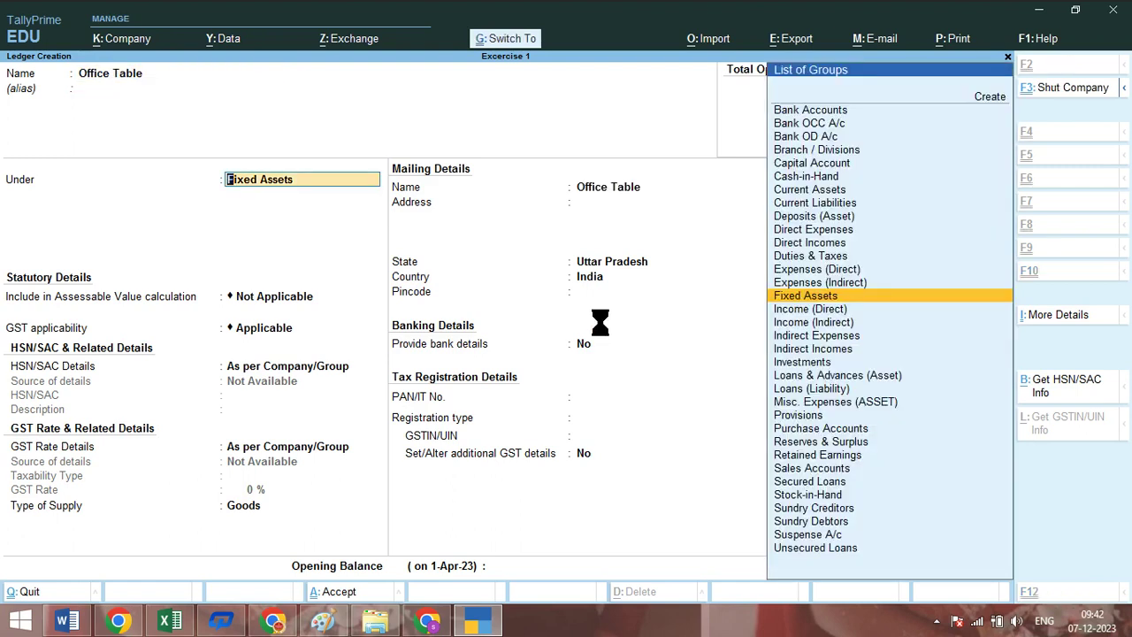
{"action": "key", "text": "ctrl+a"}
Create a ledger named Office Chair under Fixed Assets, save it, and return to the Gateway of Tally.
{"action": "type", "text": "Office"}
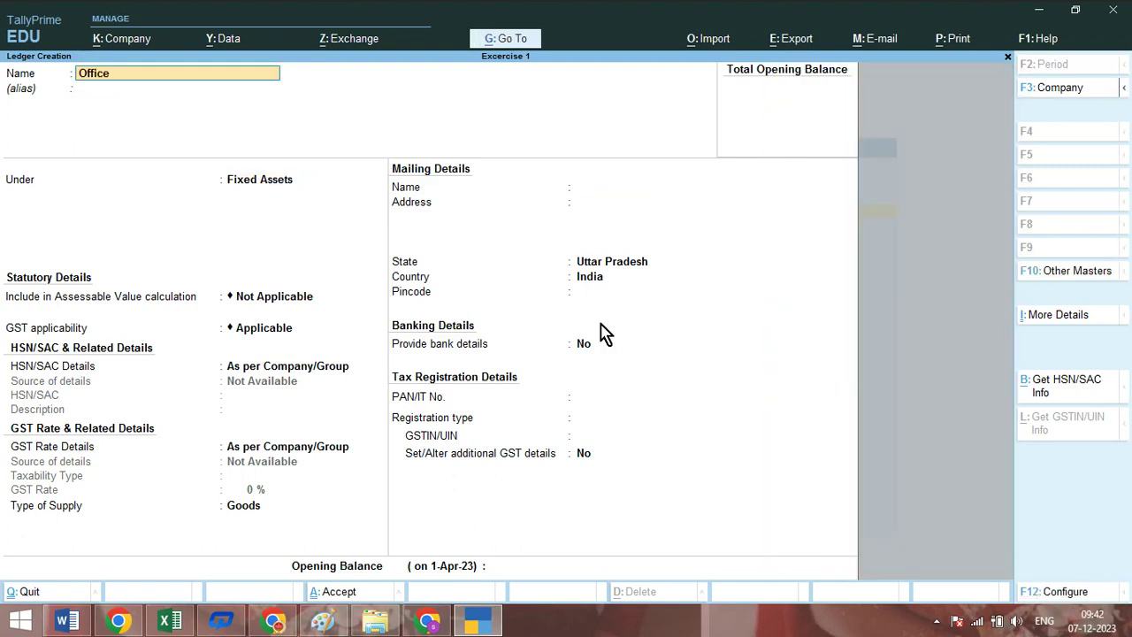
{"action": "type", "text": " Chair"}
{"action": "key", "text": "Return"}
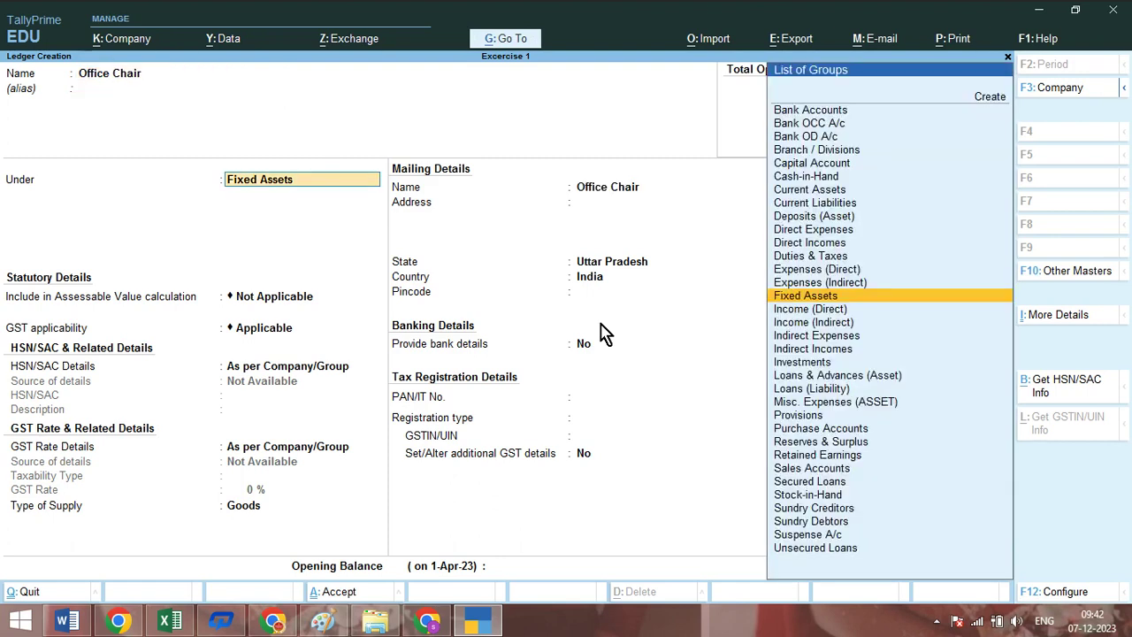
{"action": "key", "text": "ctrl+a"}
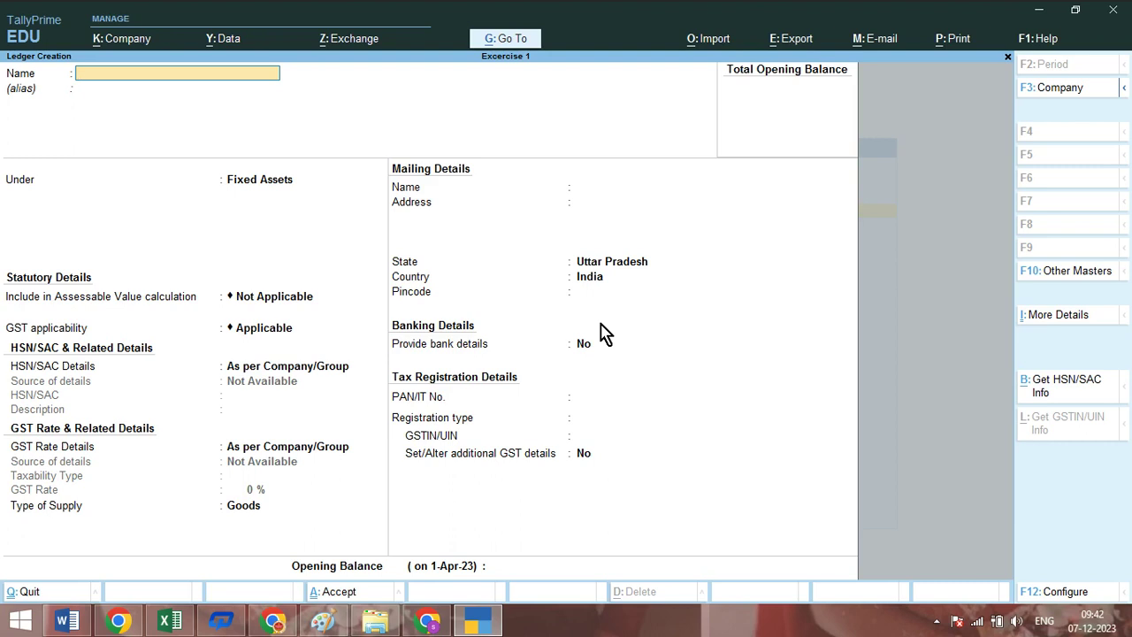
{"action": "key", "text": "Escape"}
{"action": "key", "text": "y"}
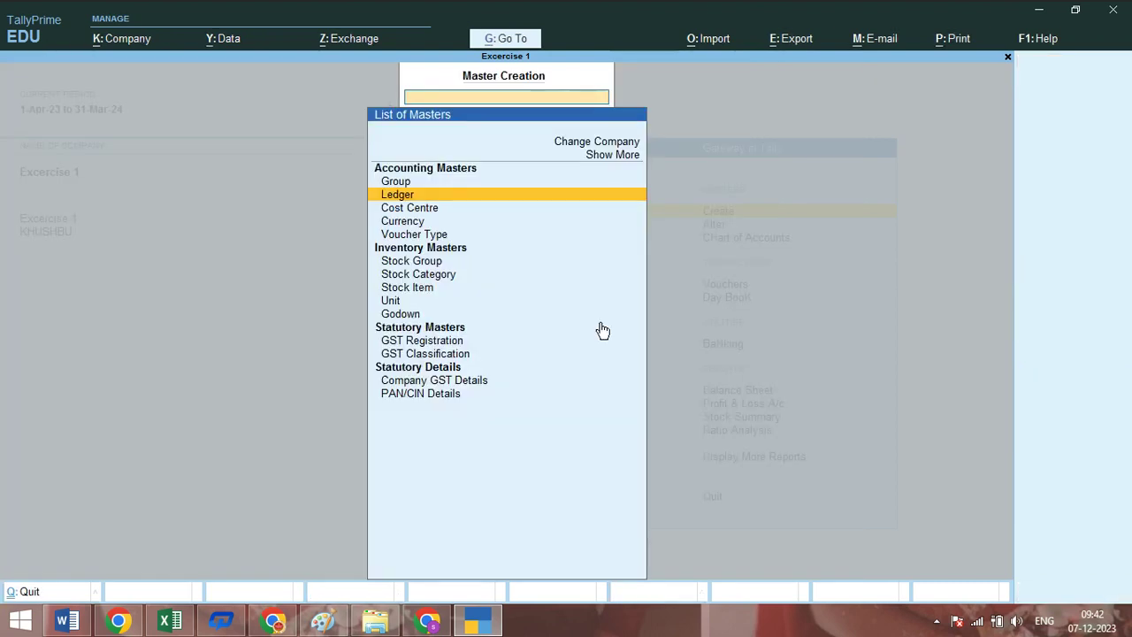
{"action": "key", "text": "Escape"}
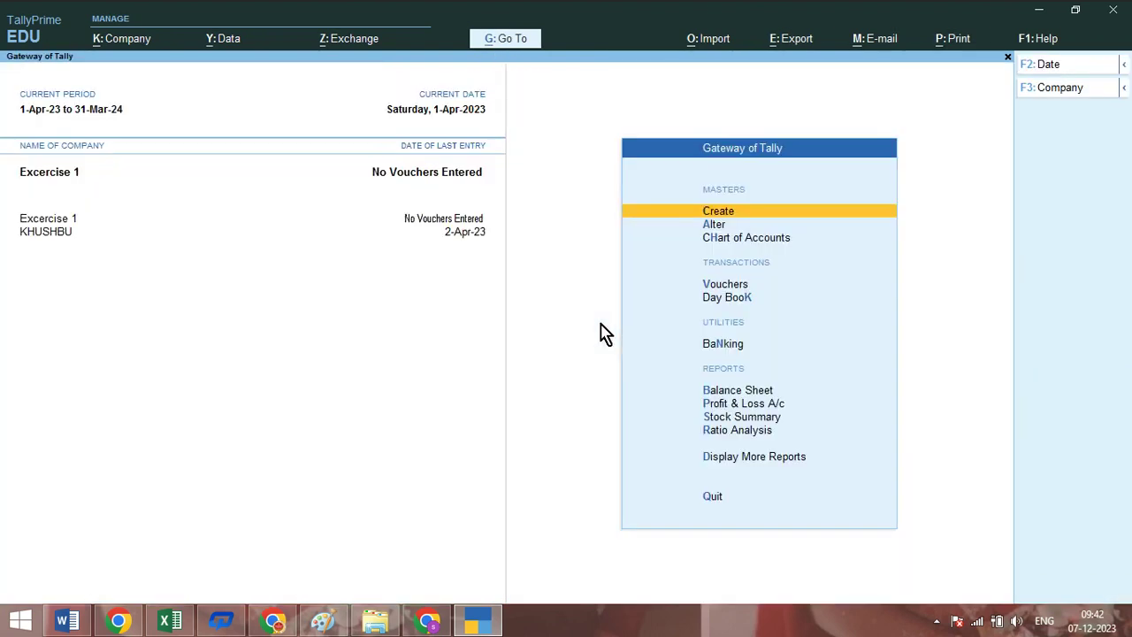
Start a new payment voucher and change its voucher mode to Double Entry.
{"action": "key", "text": "v"}
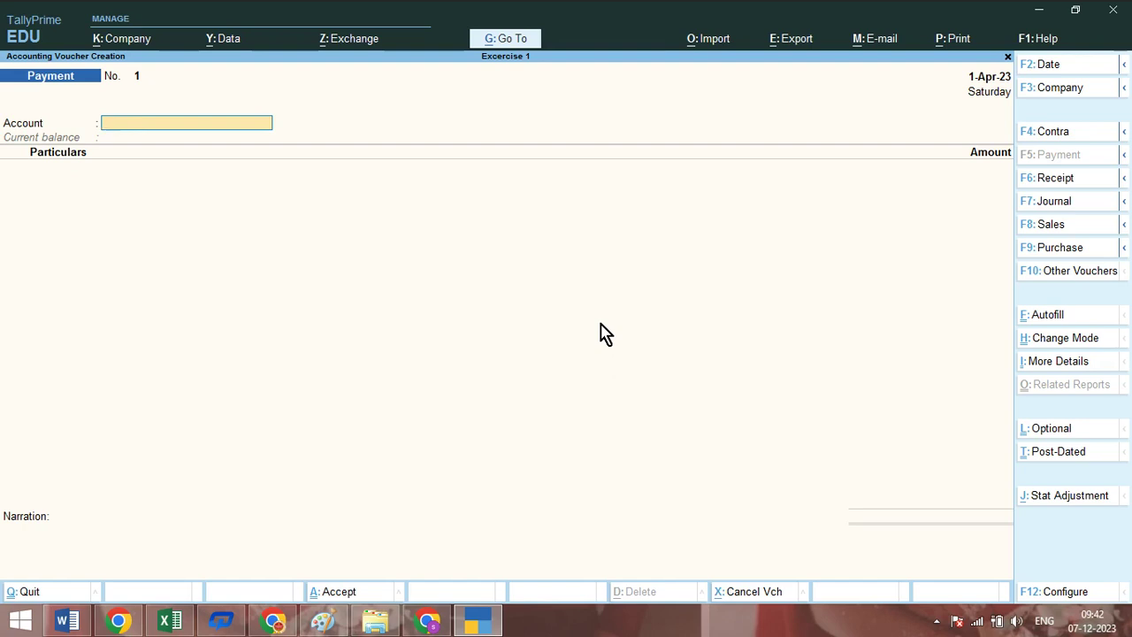
{"action": "key", "text": "ctrl+h"}
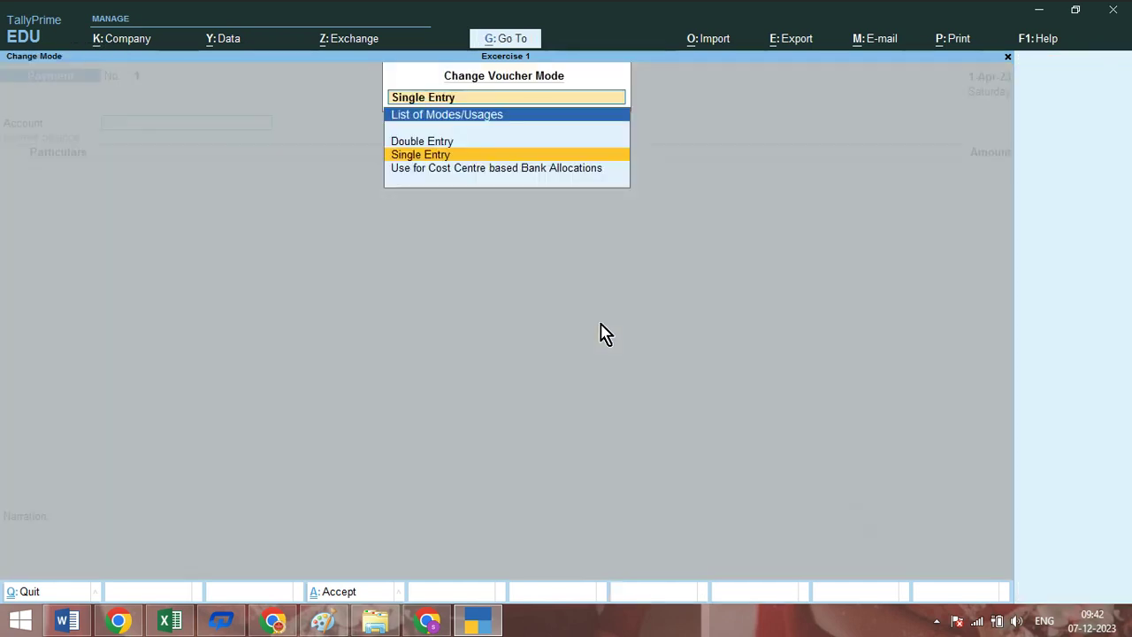
{"action": "key", "text": "Up"}
{"action": "key", "text": "Return"}
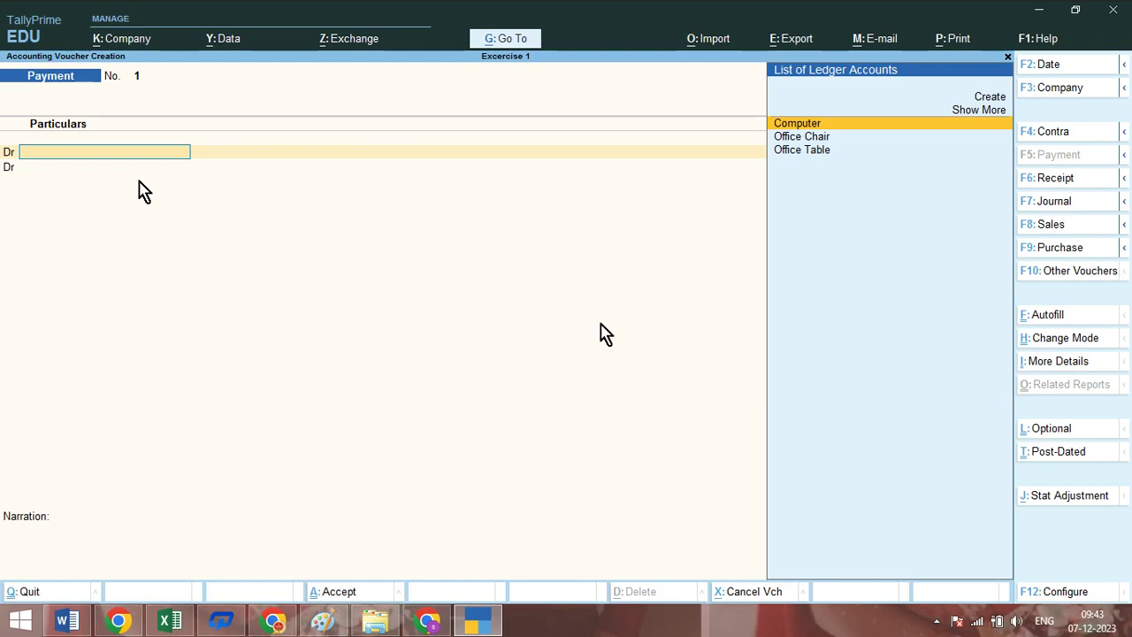
Configure the voucher to use To/By labels by setting Use Cr/Dr instead of To/By to No.
{"action": "key", "text": "F12"}
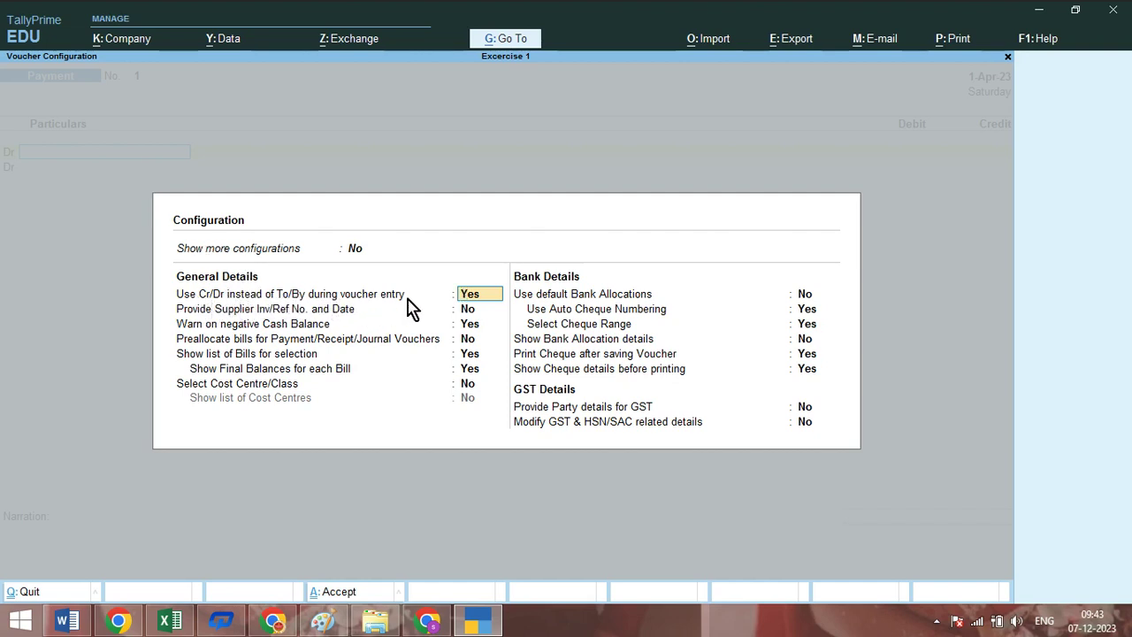
{"action": "key", "text": "BackSpace"}
{"action": "type", "text": "n"}
{"action": "key", "text": "Return"}
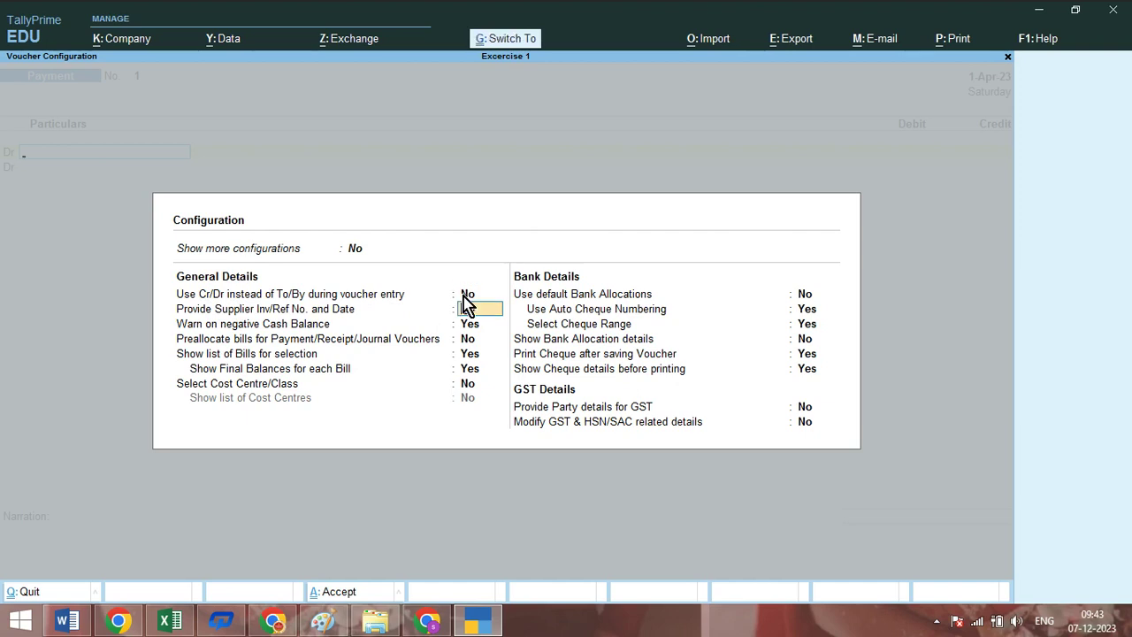
{"action": "key", "text": "ctrl+a"}
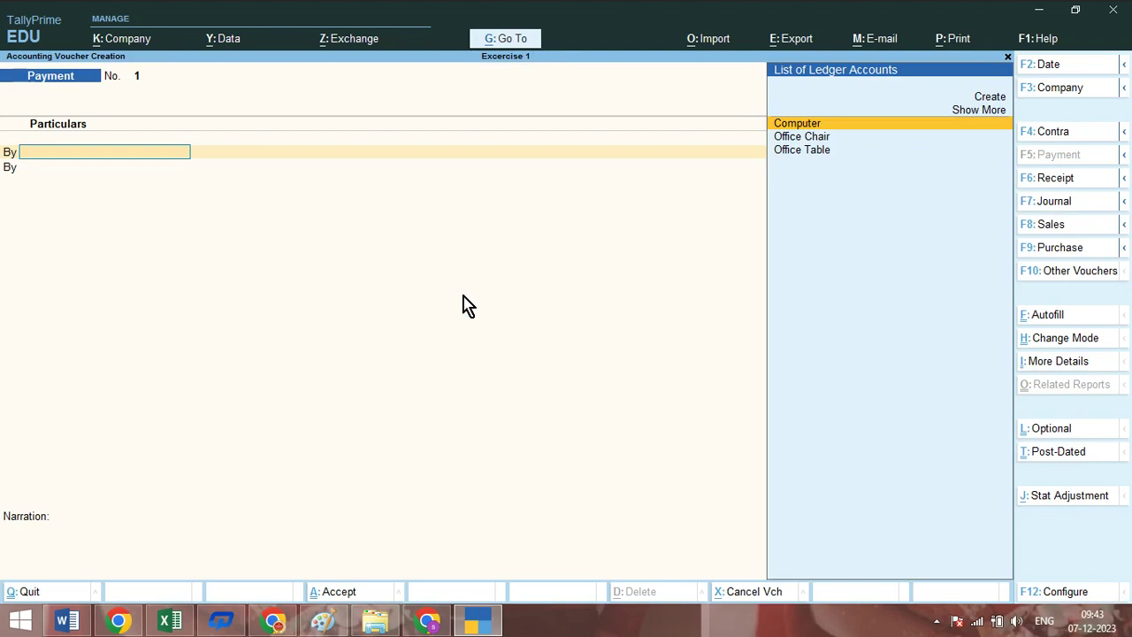
Restore the Cr/Dr labels by setting Use Cr/Dr instead of To/By back to Yes.
{"action": "key", "text": "F12"}
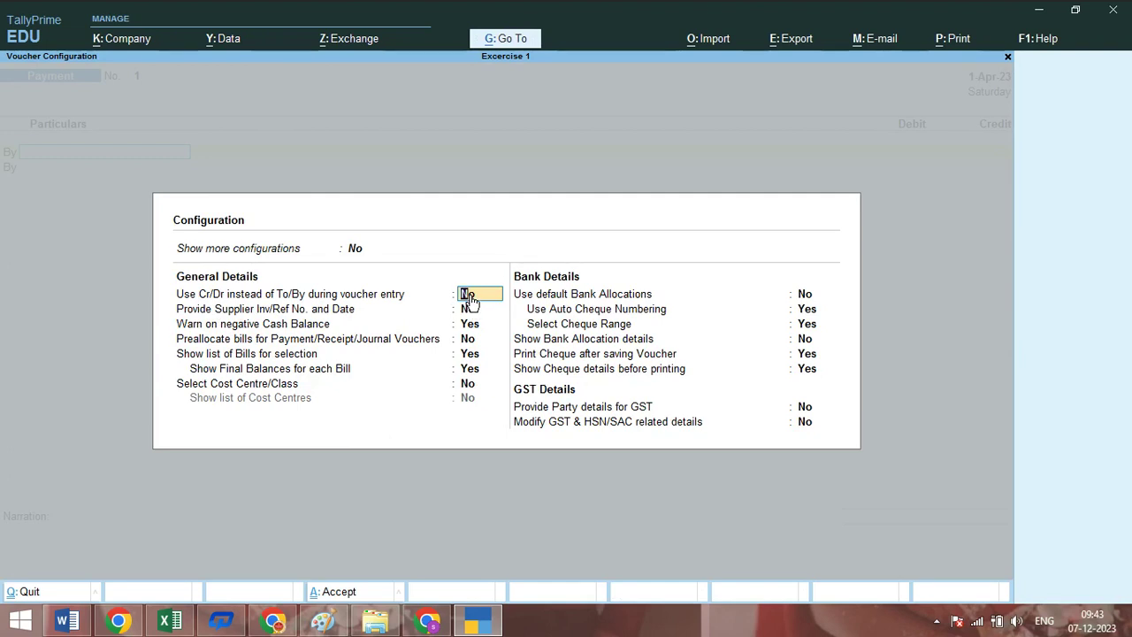
{"action": "key", "text": "y"}
{"action": "key", "text": "ctrl+a"}
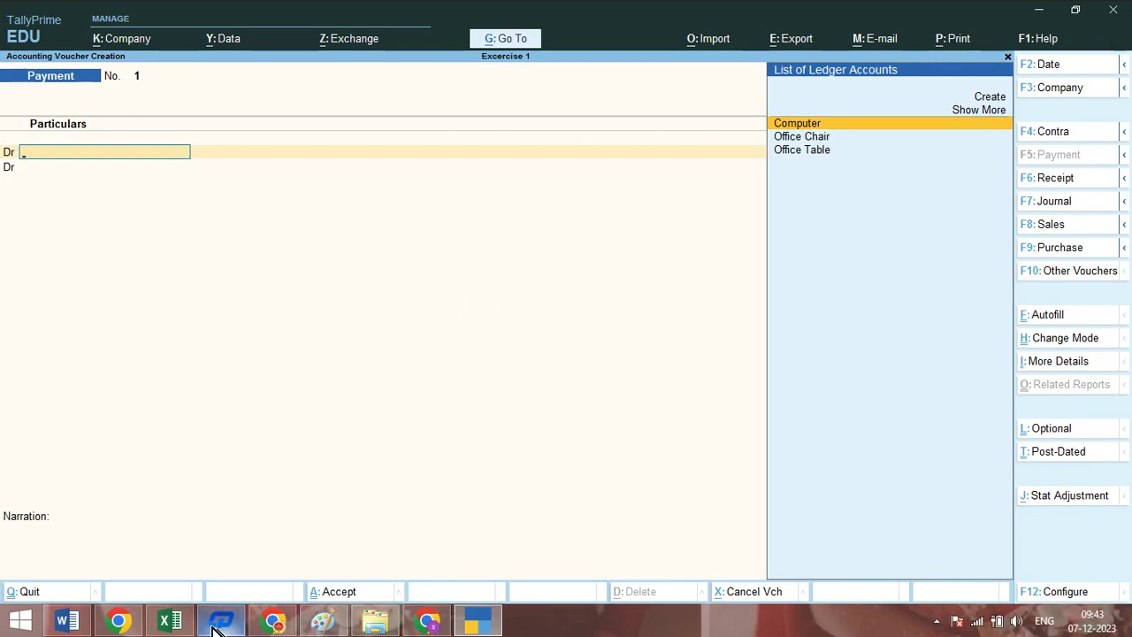
Check entry 1 and its amount in the Word exercise, and debit Computer with 18000 in TallyPrime's payment voucher.
{"action": "left_click", "coordinate": [67, 618]}
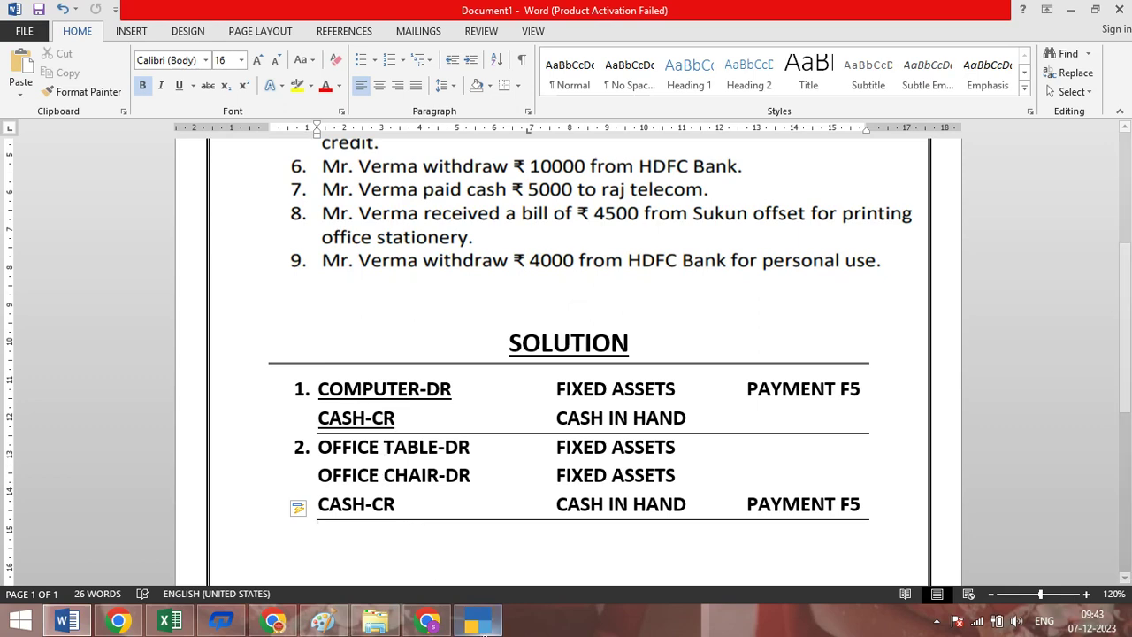
{"action": "left_click", "coordinate": [477, 625]}
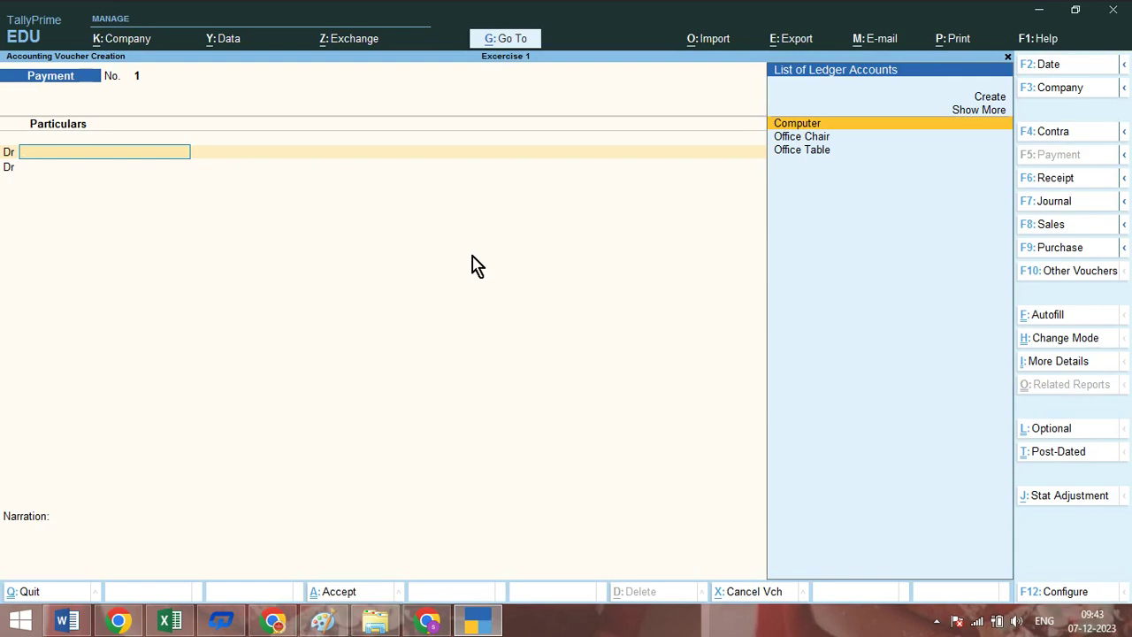
{"action": "key", "text": "Return"}
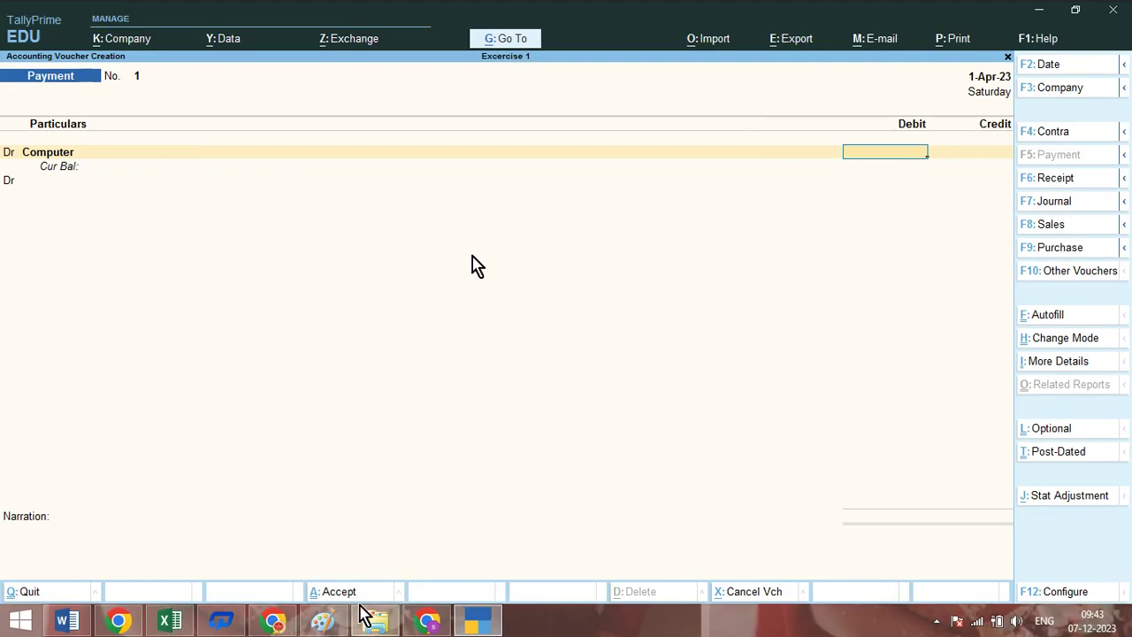
{"action": "left_click", "coordinate": [72, 625]}
{"action": "scroll", "coordinate": [283, 379], "scroll_direction": "up", "scroll_amount": 5}
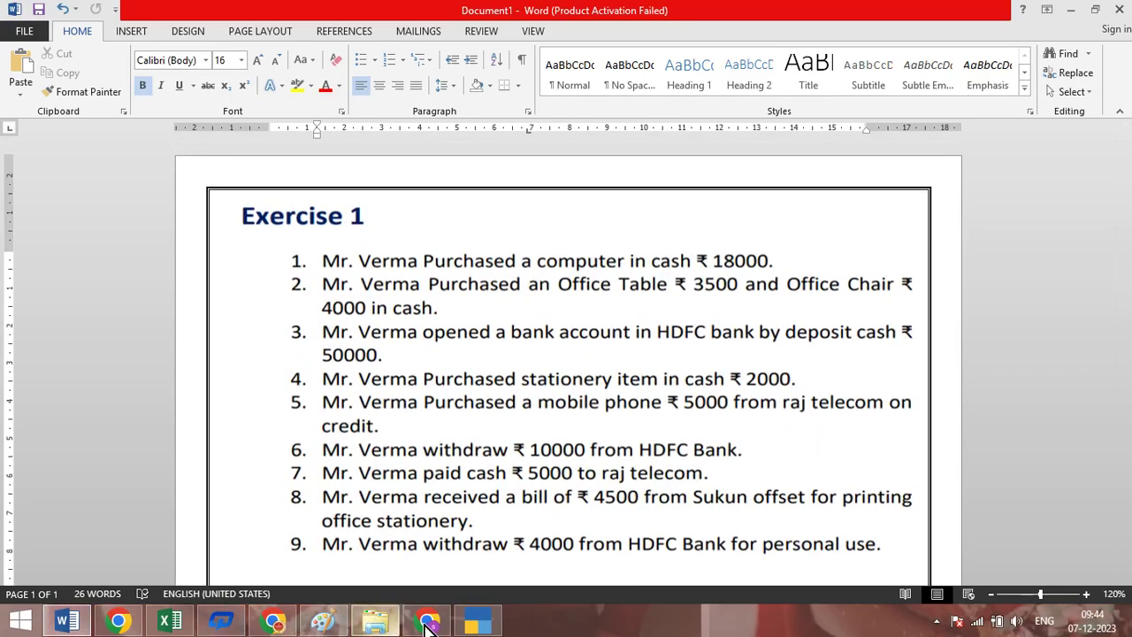
{"action": "left_click", "coordinate": [477, 621]}
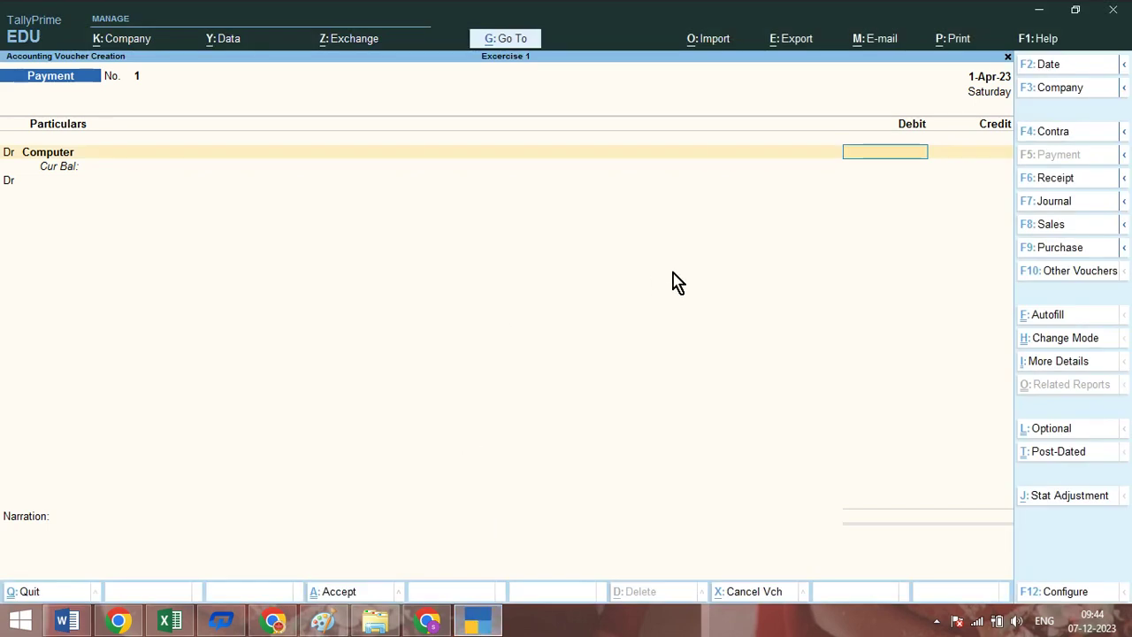
{"action": "type", "text": "18000"}
{"action": "key", "text": "Return"}
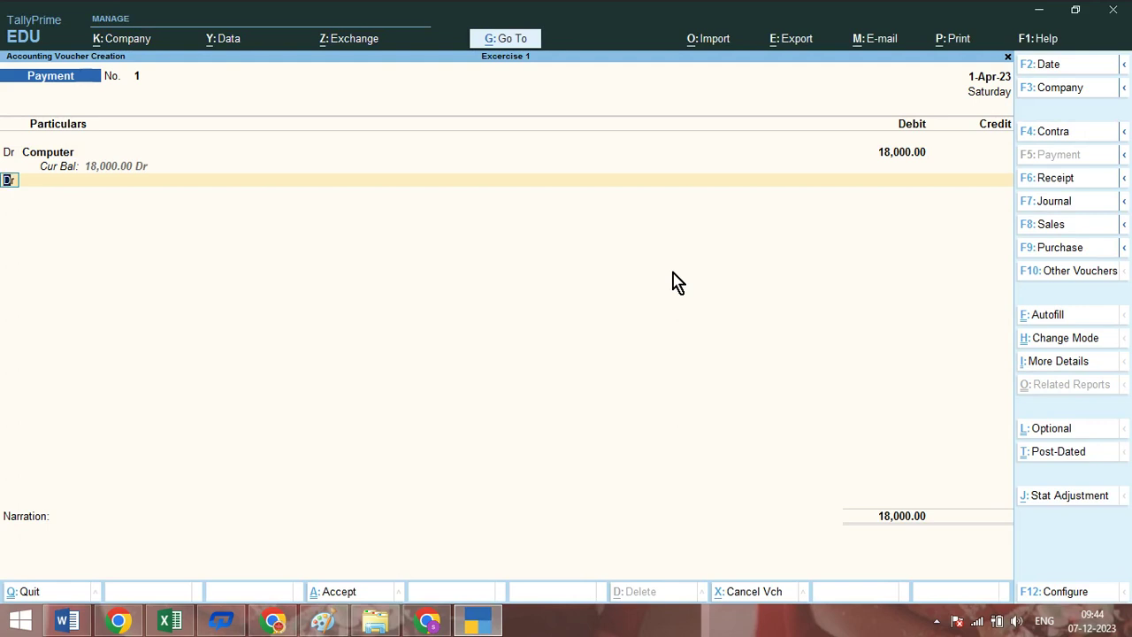
Credit Cash with 18,000 on the second line and save the payment voucher with no narration.
{"action": "type", "text": "c"}
{"action": "key", "text": "Return"}
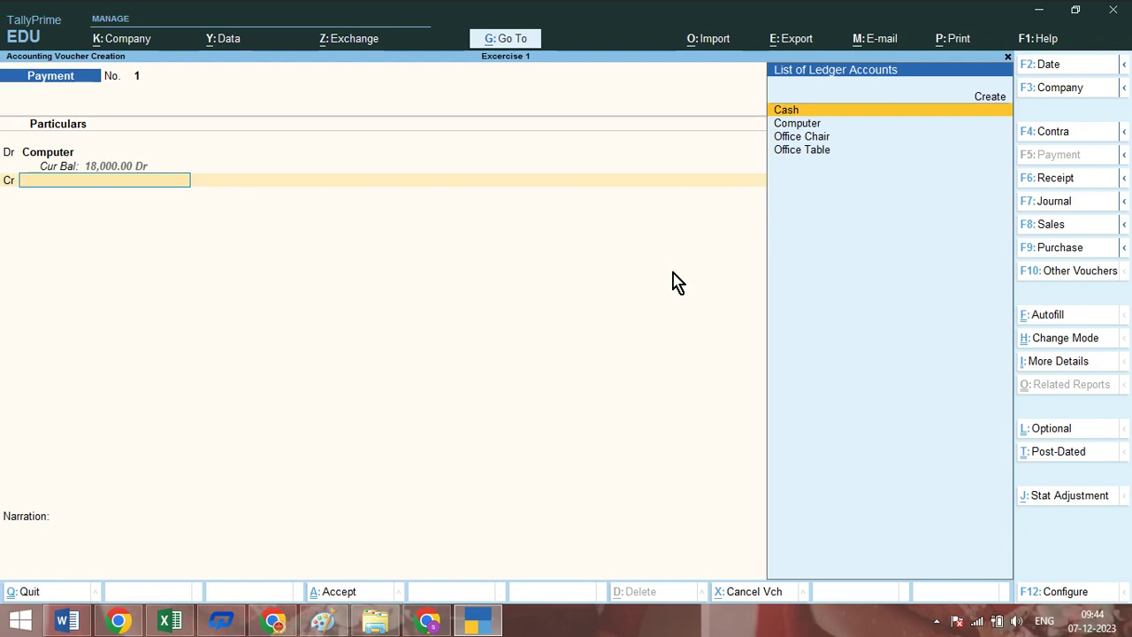
{"action": "key", "text": "Return"}
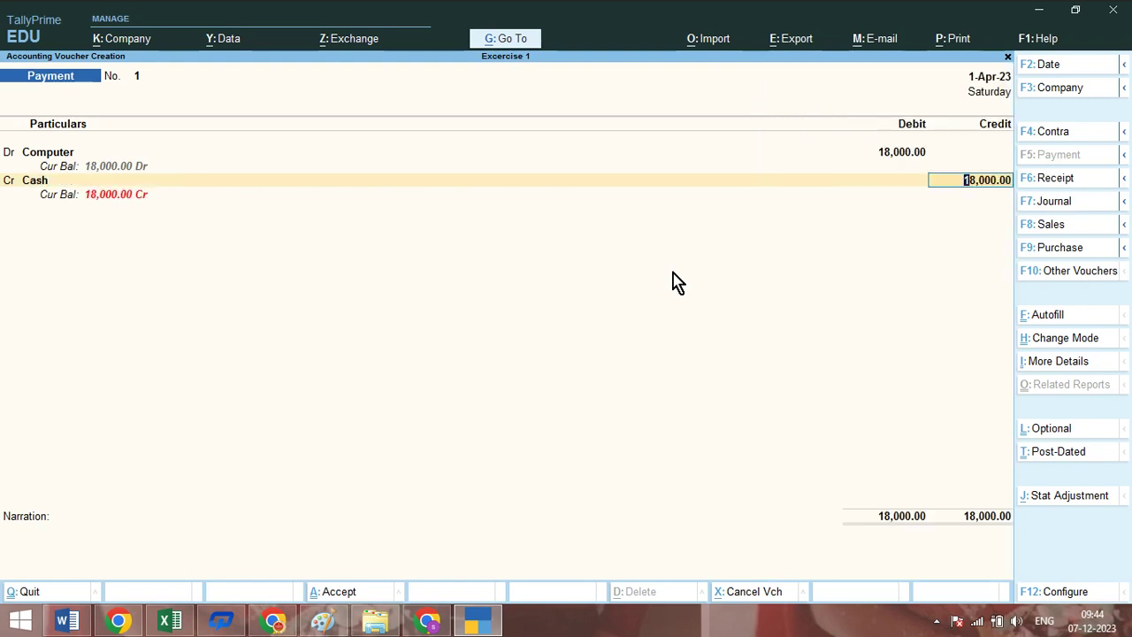
{"action": "key", "text": "Return"}
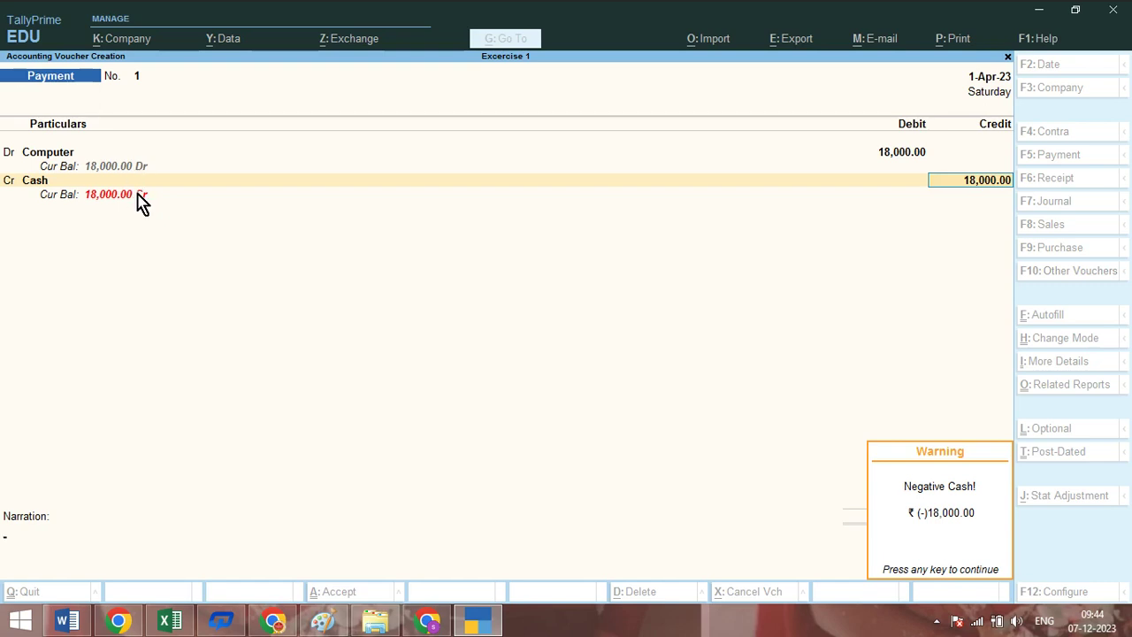
{"action": "key", "text": "Return"}
{"action": "key", "text": "ctrl"}
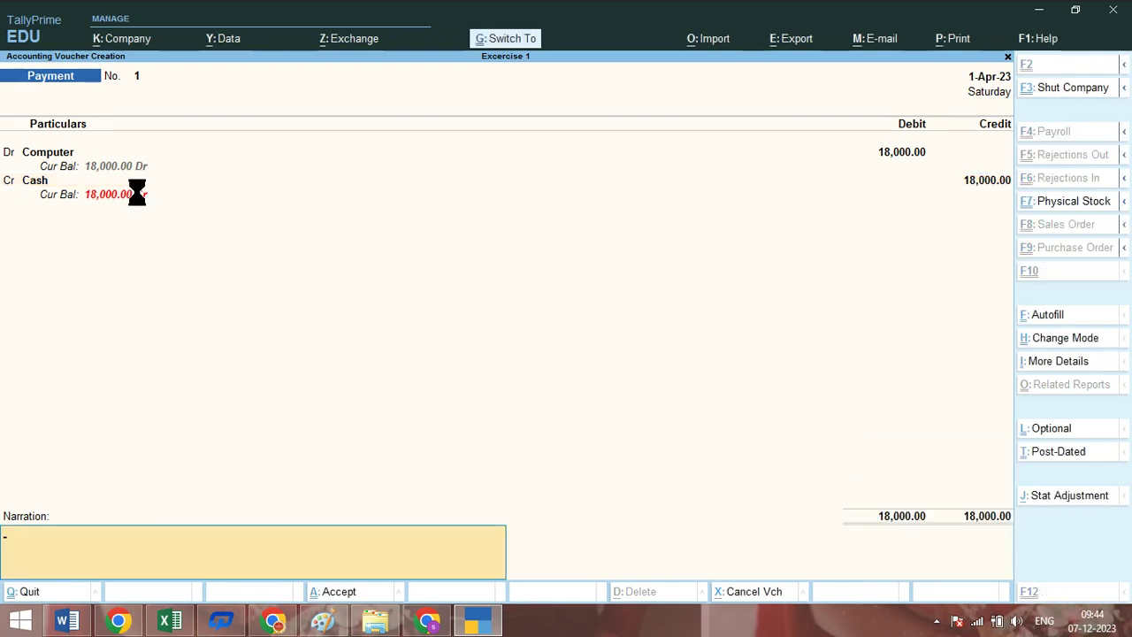
{"action": "key", "text": "ctrl+a"}
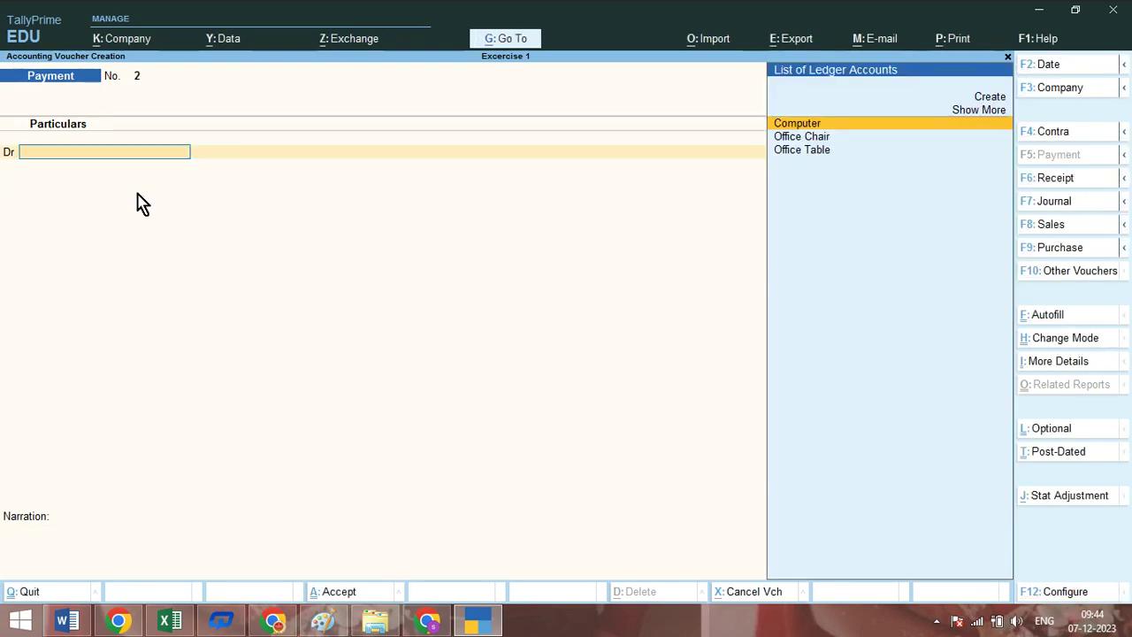
Check transaction 2 in the Word exercise, and debit Office Table with 3500 in the new TallyPrime payment voucher.
{"action": "key", "text": "alt+Tab"}
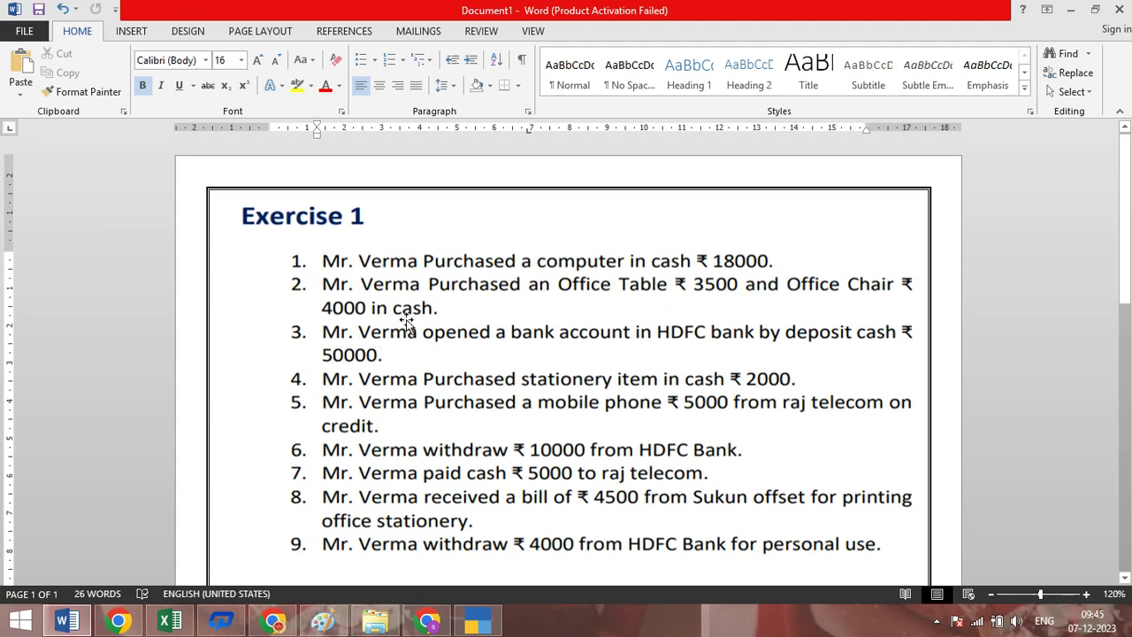
{"action": "key", "text": "alt+Tab"}
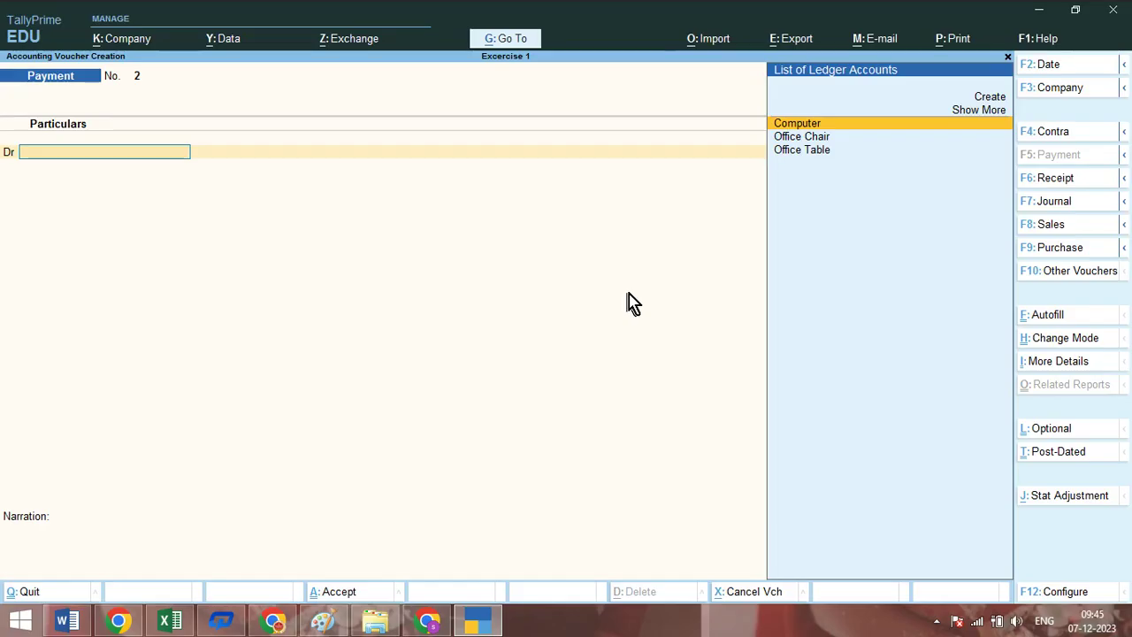
{"action": "type", "text": "Of"}
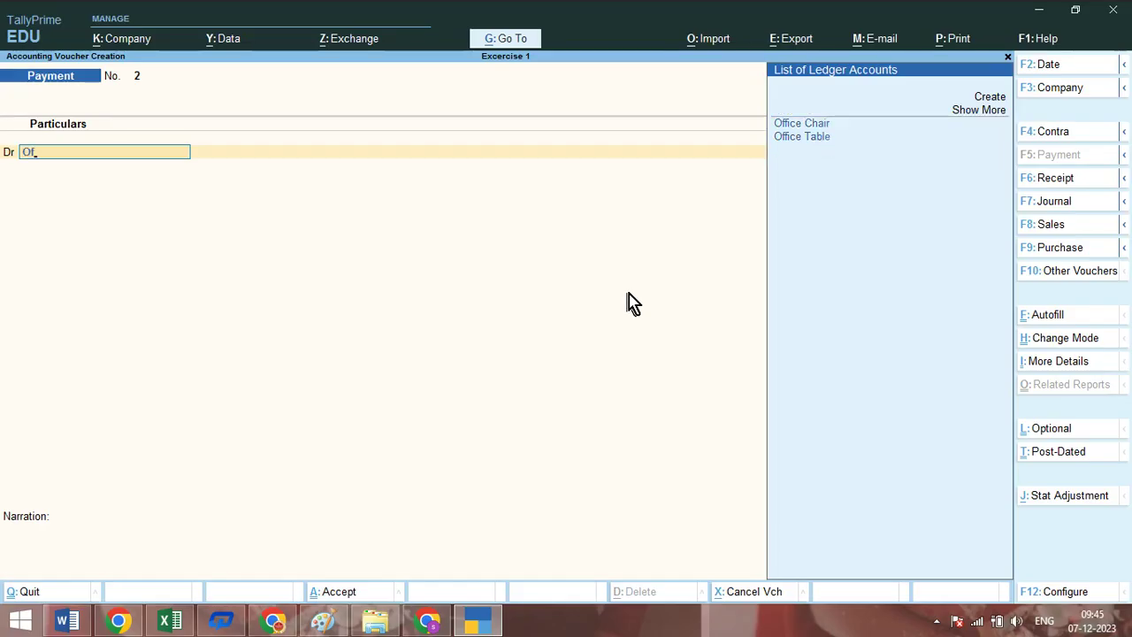
{"action": "key", "text": "Down"}
{"action": "key", "text": "Return"}
{"action": "type", "text": "3500"}
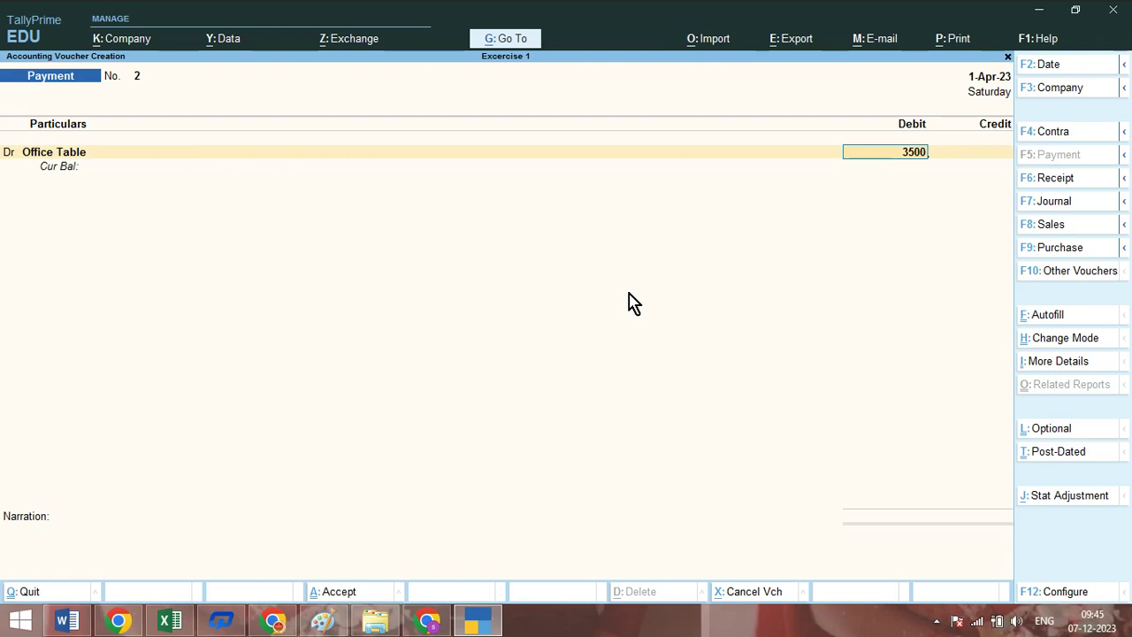
{"action": "key", "text": "Return"}
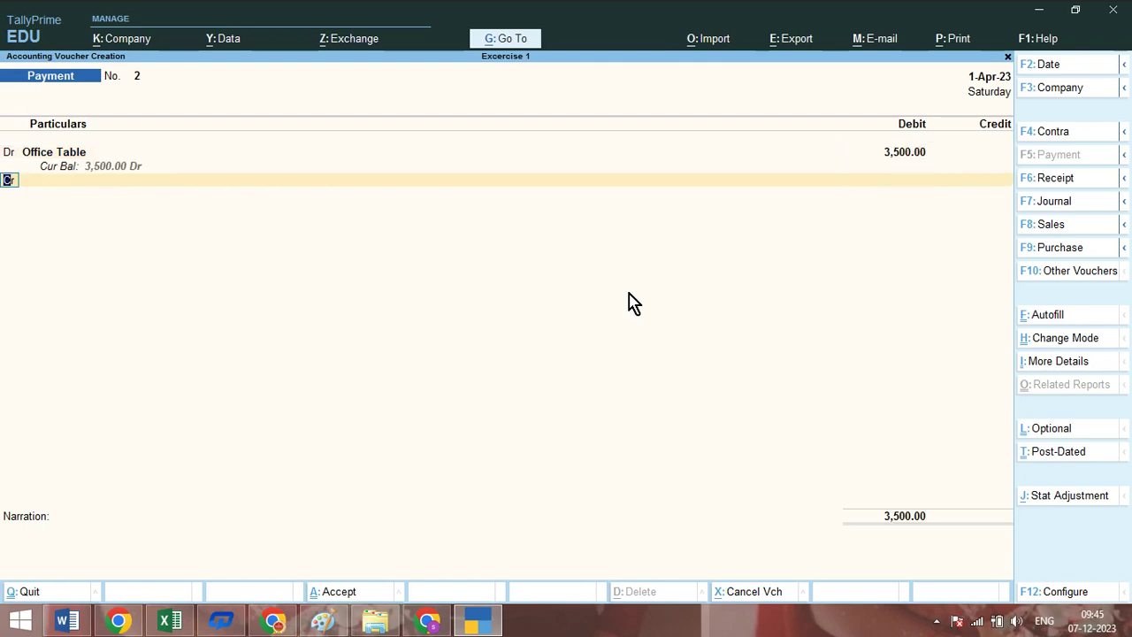
Debit Office Chair with 4000 on the second line of the payment voucher.
{"action": "key", "text": "Return"}
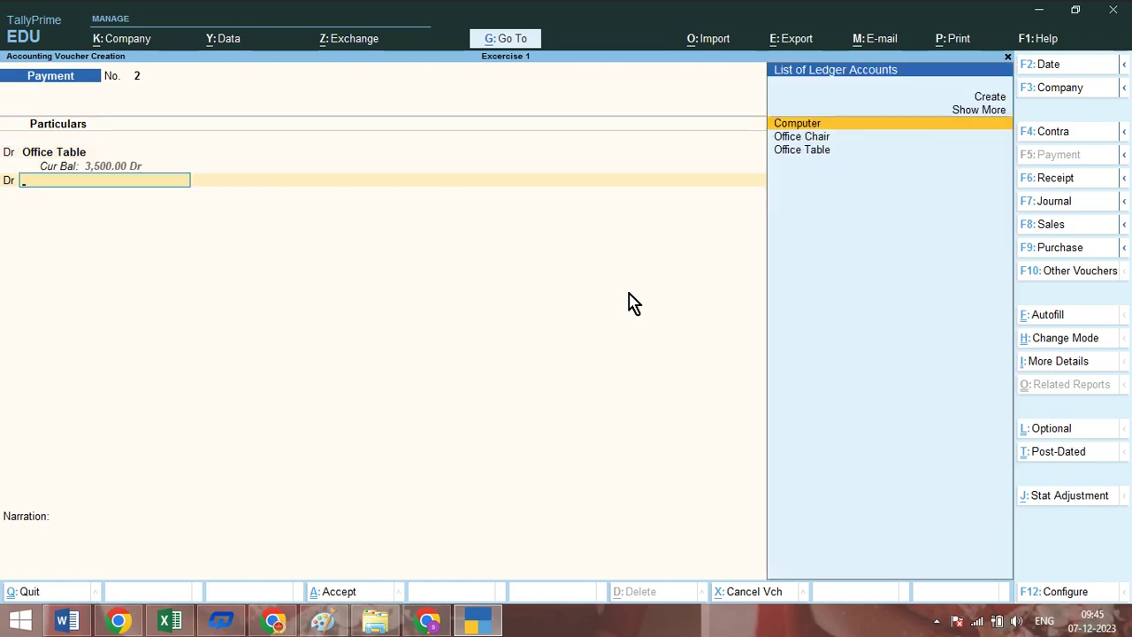
{"action": "type", "text": "Offic"}
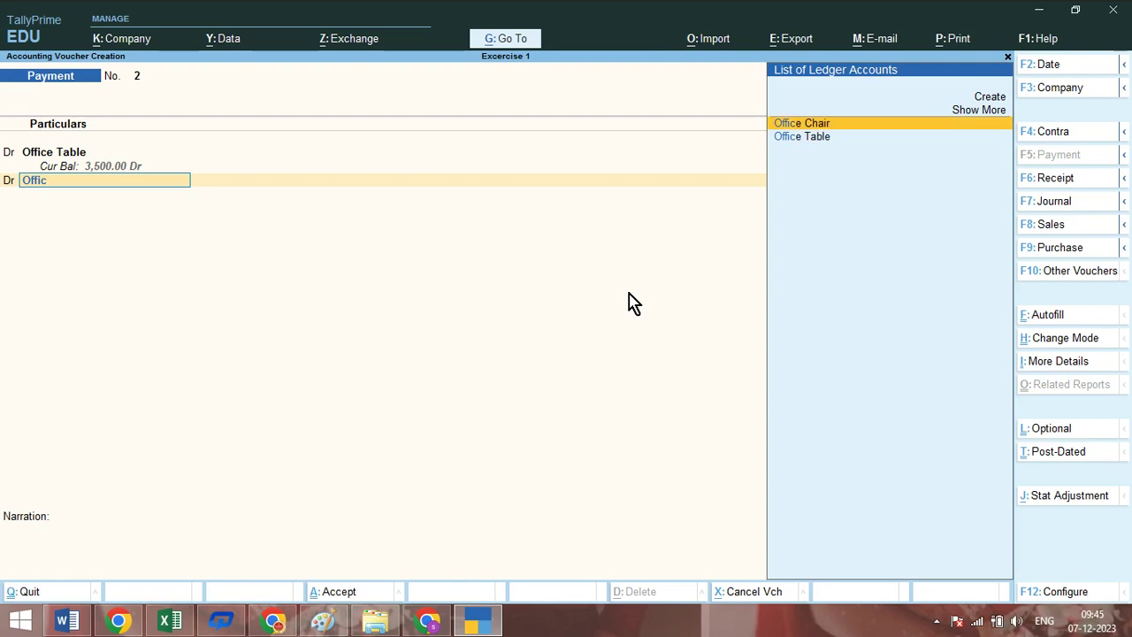
{"action": "key", "text": "Return"}
{"action": "type", "text": "4000"}
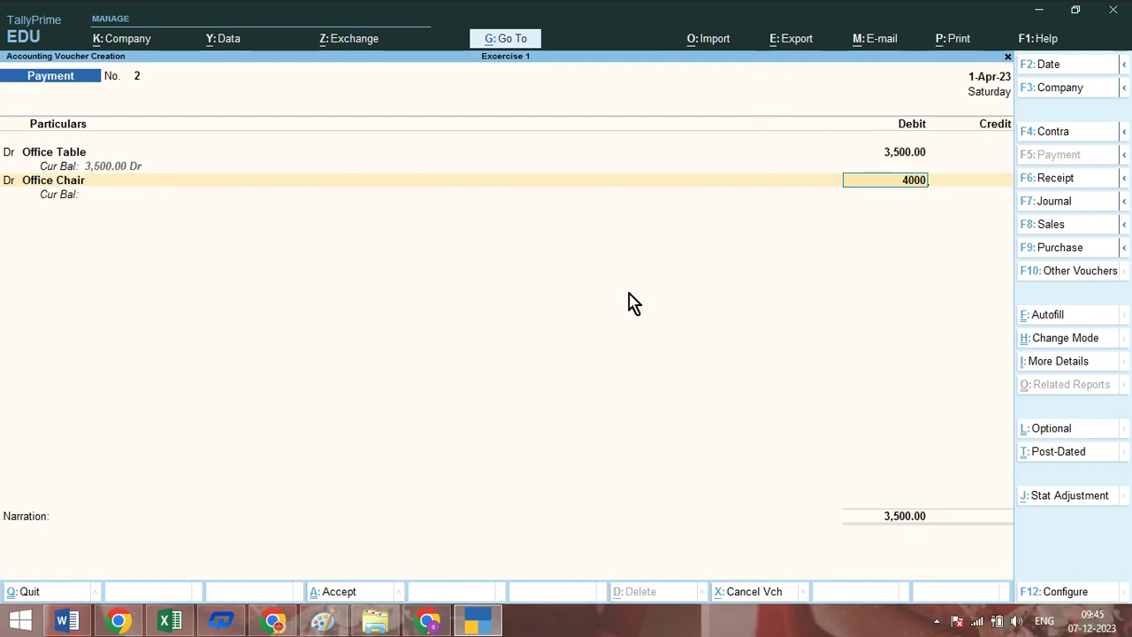
{"action": "key", "text": "Return"}
Credit Cash with 7,500 on the third line and save the payment voucher without a narration.
{"action": "key", "text": "Return"}
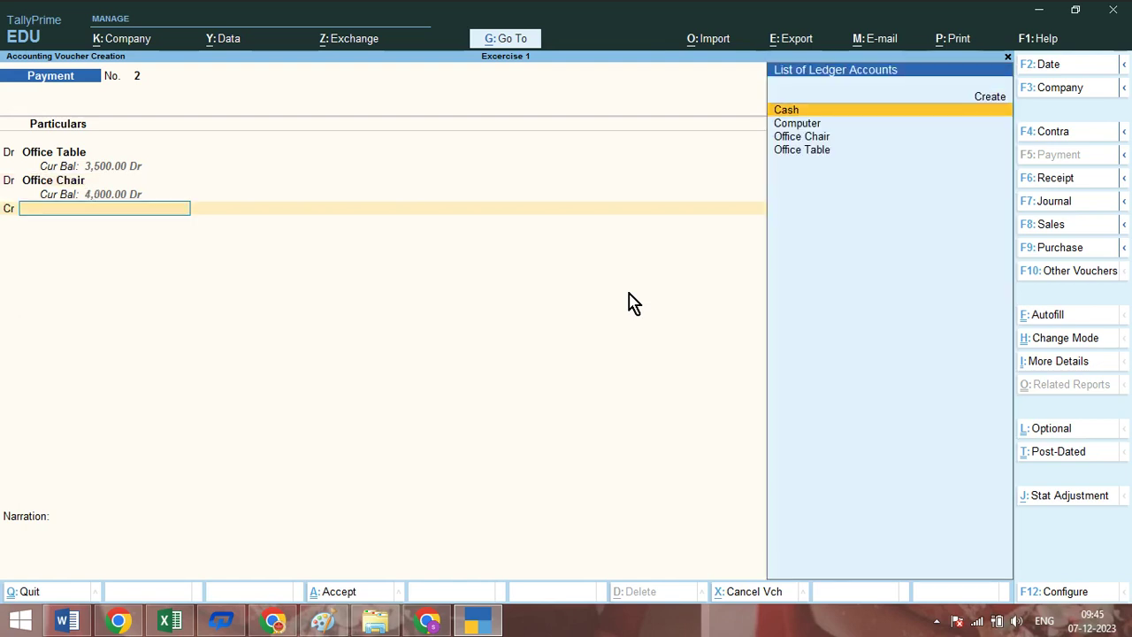
{"action": "type", "text": "Cas"}
{"action": "key", "text": "Return"}
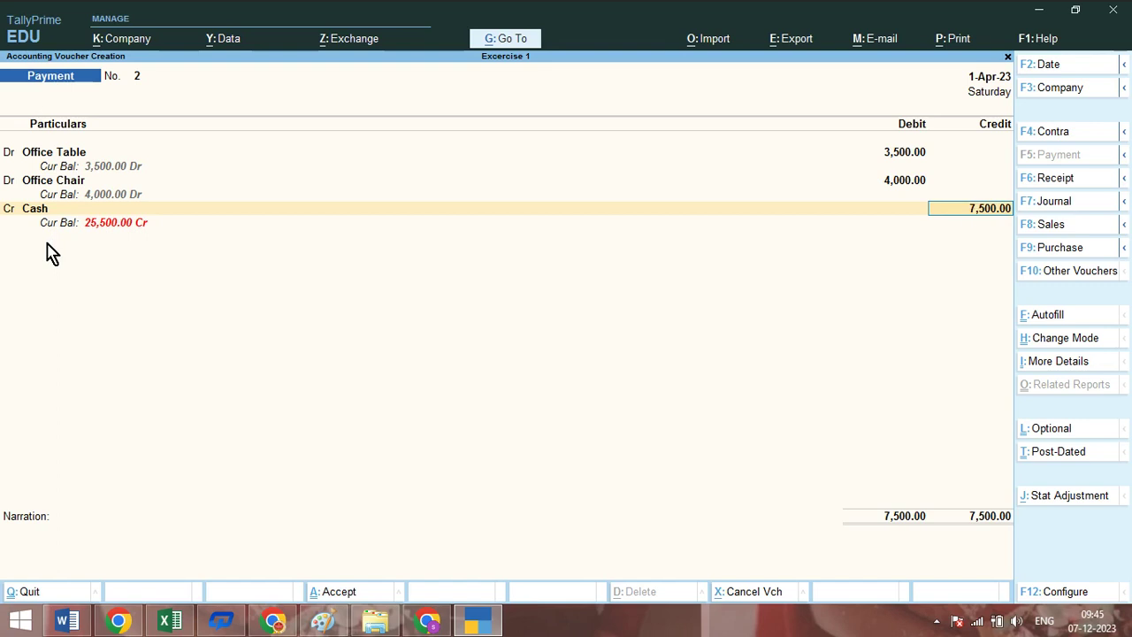
{"action": "key", "text": "ctrl+a"}
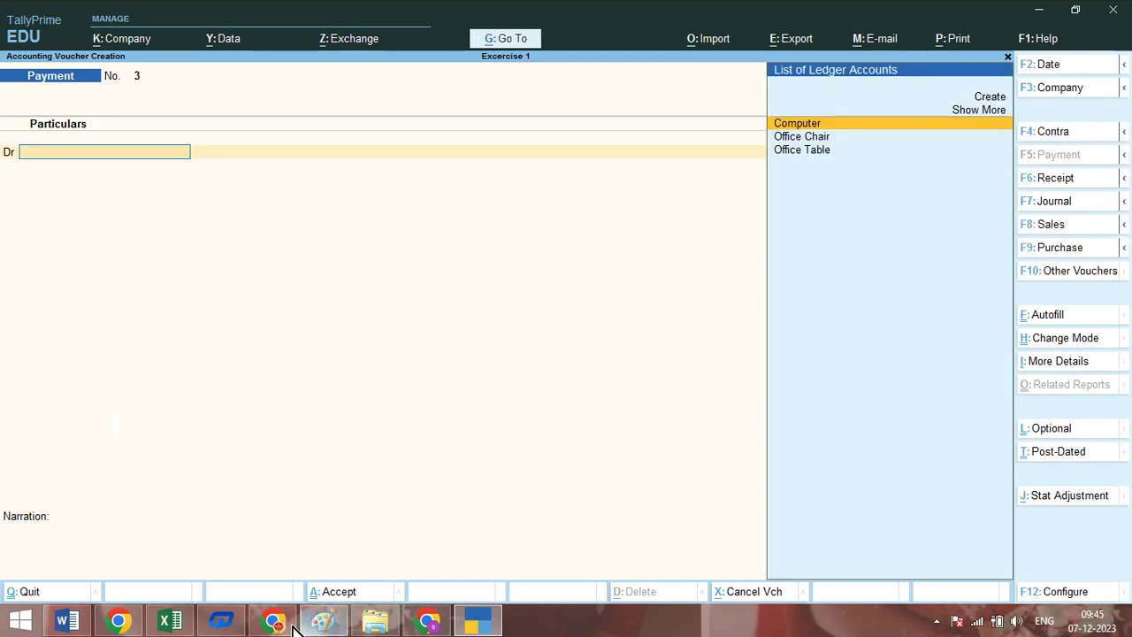
Check transaction 3 in the Word exercise, and add solution entry 3 as HDFC BANK-DR with the group BANK A/C.
{"action": "left_click", "coordinate": [67, 620]}
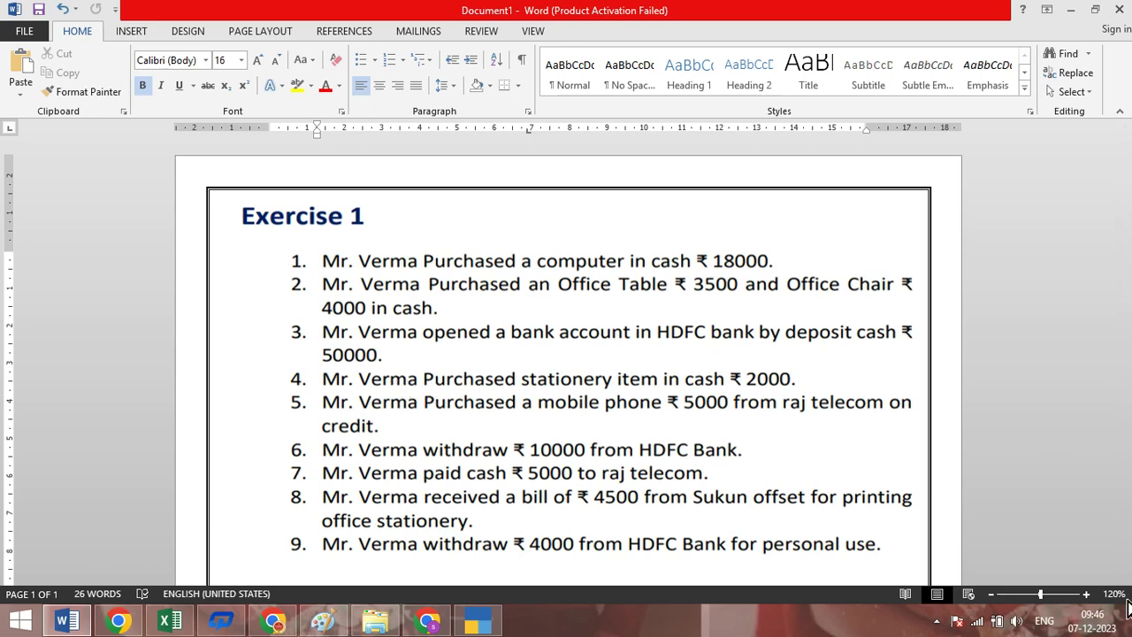
{"action": "left_click", "coordinate": [996, 291]}
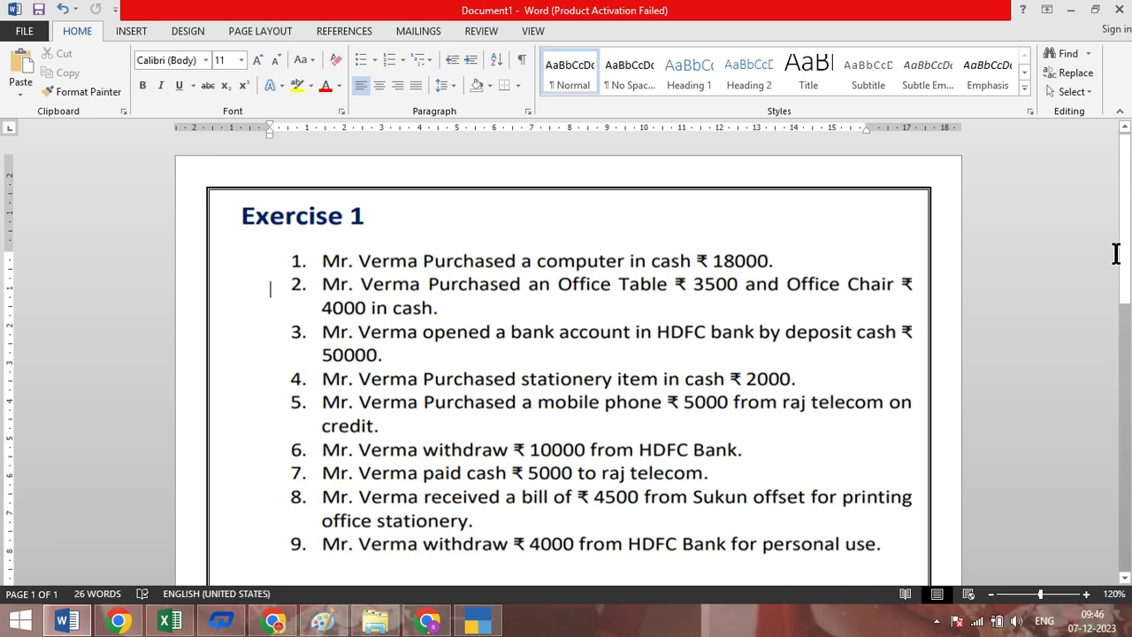
{"action": "scroll", "coordinate": [1119, 265], "scroll_direction": "down", "scroll_amount": 1}
{"action": "scroll", "coordinate": [1000, 437], "scroll_direction": "down", "scroll_amount": 5}
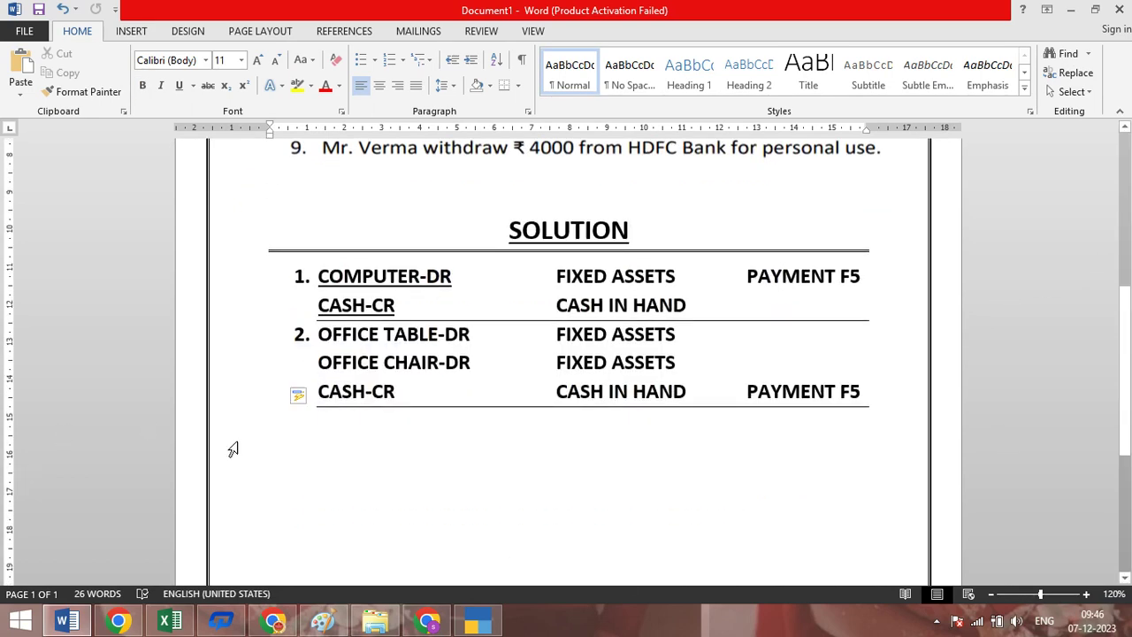
{"action": "left_click", "coordinate": [308, 430]}
{"action": "type", "text": "3"}
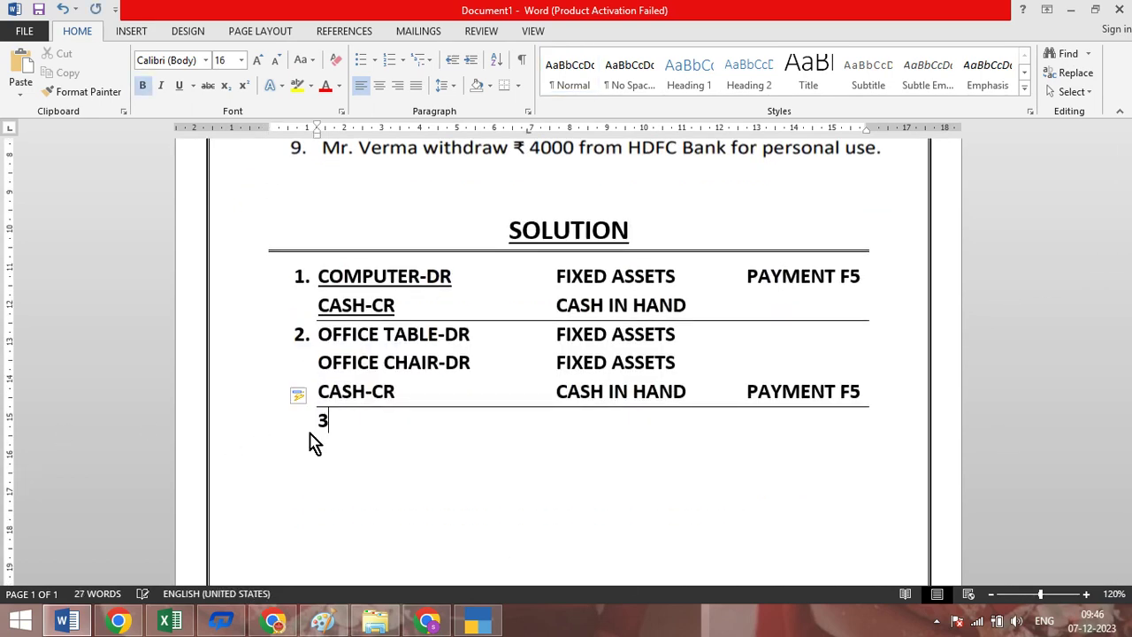
{"action": "type", "text": ". HD"}
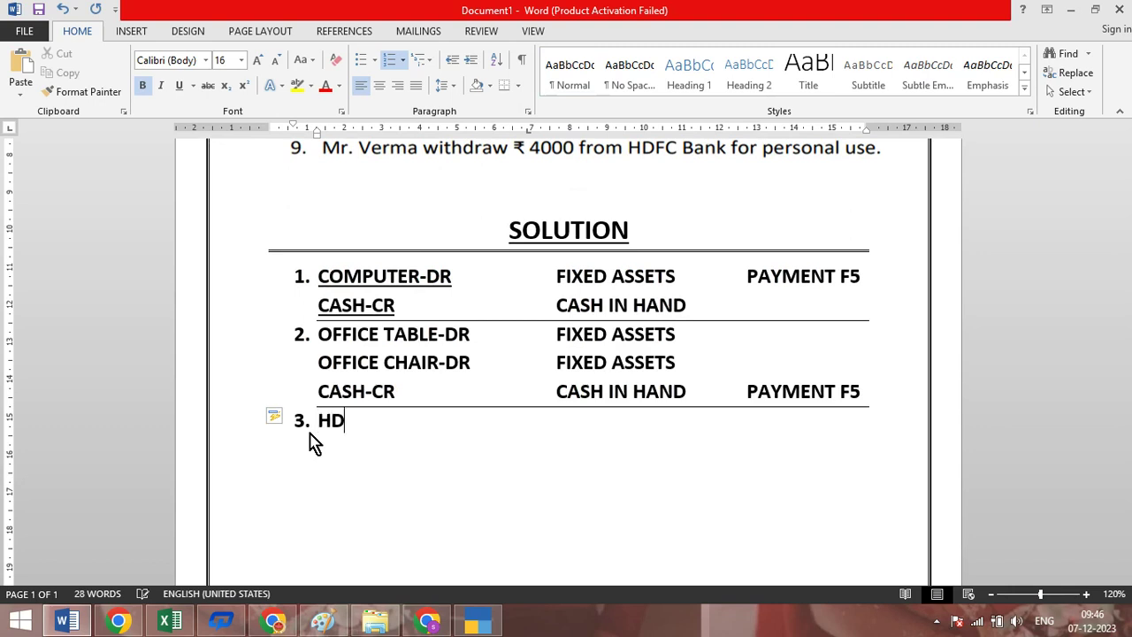
{"action": "type", "text": "FC BAN"}
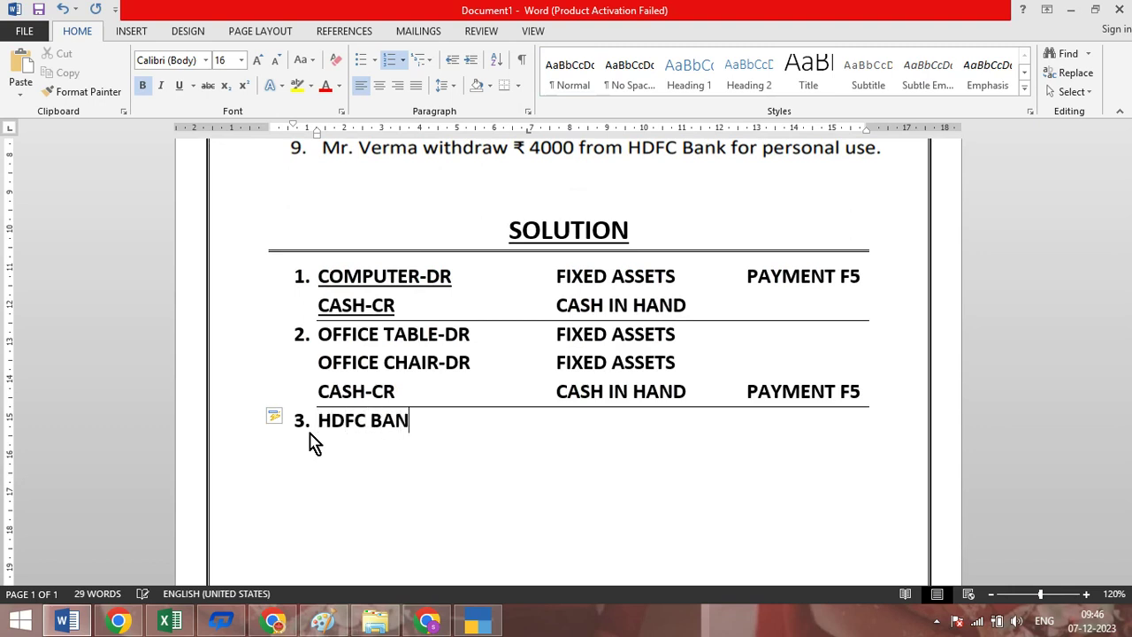
{"action": "type", "text": "K-"}
{"action": "type", "text": "DR"}
{"action": "key", "text": "Tab"}
{"action": "key", "text": "Tab"}
{"action": "type", "text": "BANK A/C"}
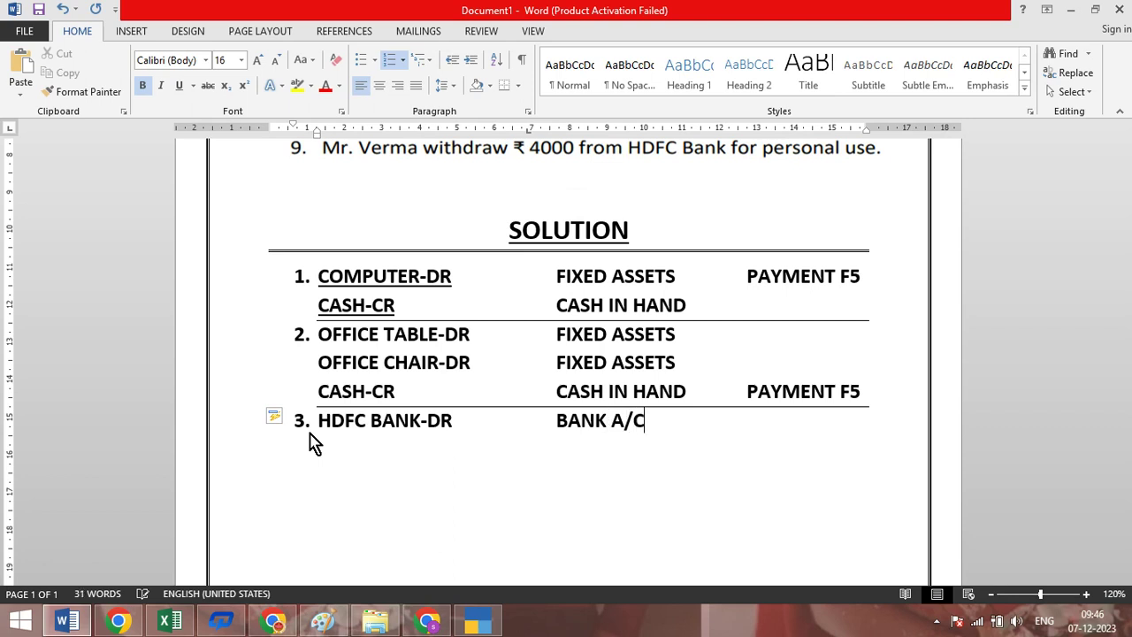
Add the line CASH-CR with the group CASH IN HAND, unnumbered, beneath HDFC BANK-DR.
{"action": "key", "text": "Return"}
{"action": "key", "text": "BackSpace"}
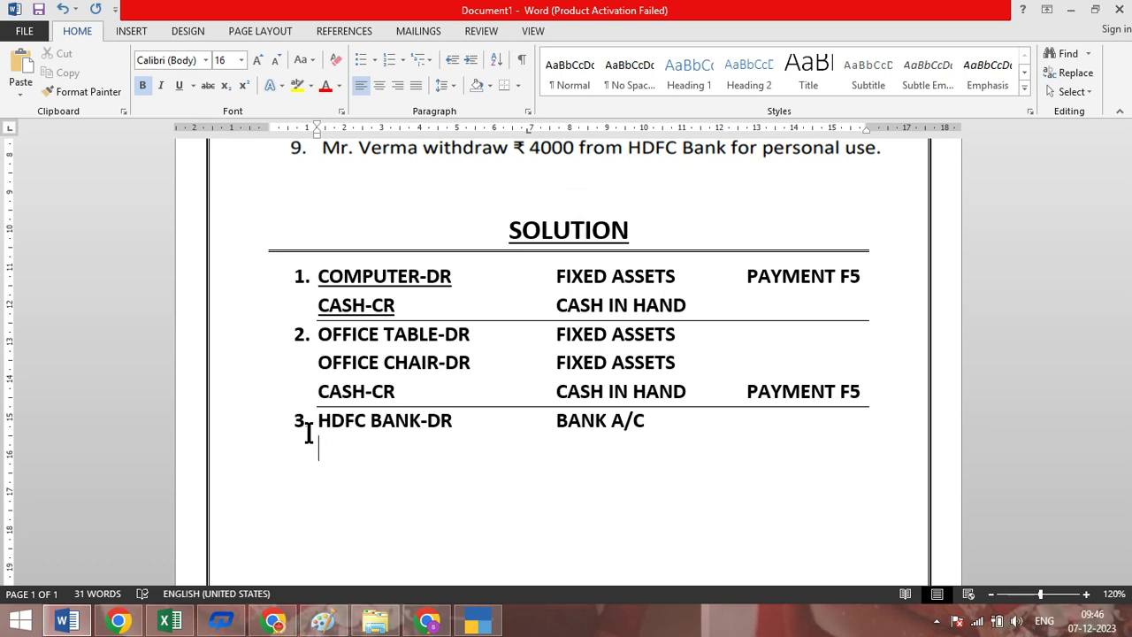
{"action": "type", "text": "CASH-CR"}
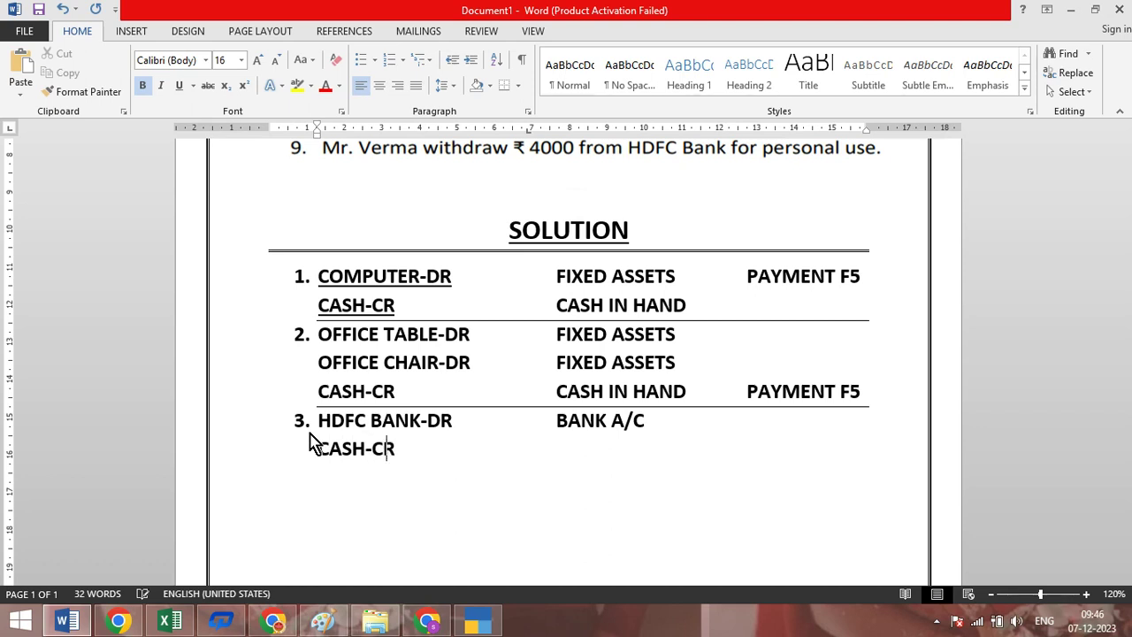
{"action": "key", "text": "Tab"}
{"action": "key", "text": "Tab"}
{"action": "type", "text": "CASH IN HAND"}
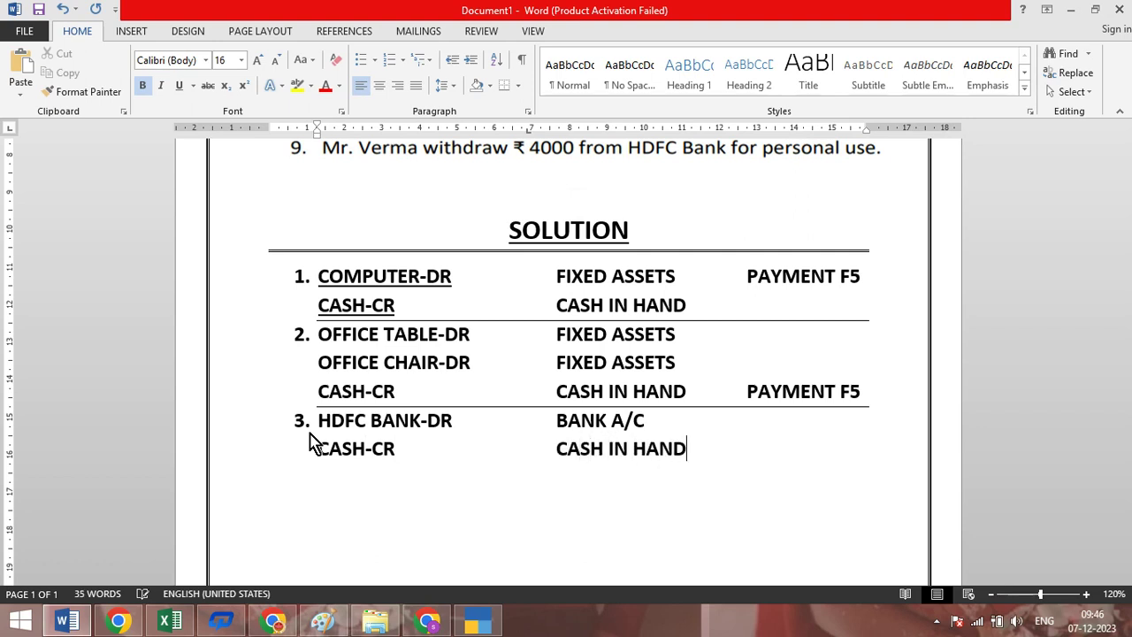
Enter PAYMENT F5 as the voucher type of entry 3 and close the entry with a horizontal separator line.
{"action": "key", "text": "Tab"}
{"action": "key", "text": "Tab"}
{"action": "key", "text": "Tab"}
{"action": "key", "text": "BackSpace"}
{"action": "type", "text": "PAYMENT "}
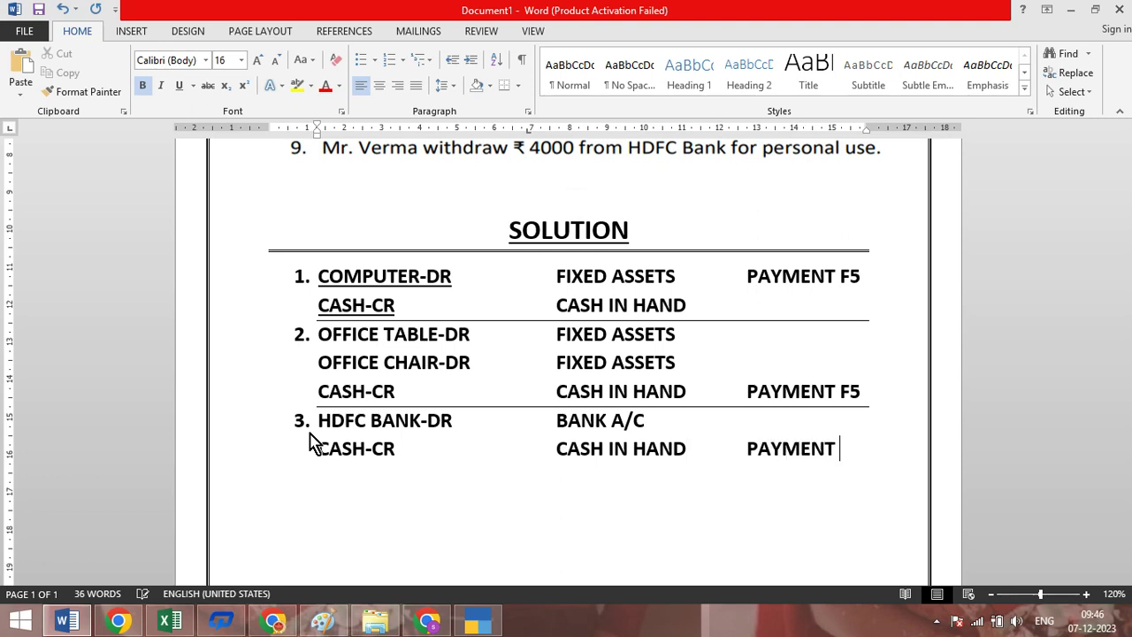
{"action": "type", "text": "F5"}
{"action": "key", "text": "Return"}
{"action": "type", "text": "---------"}
{"action": "key", "text": "Return"}
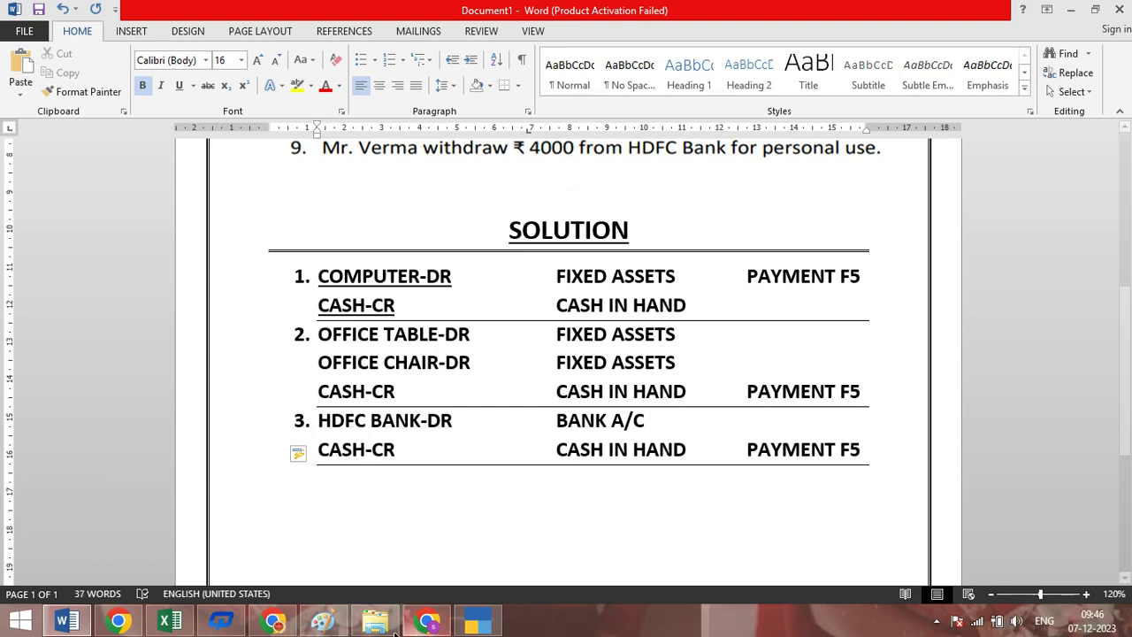
Switch to TallyPrime, leave the empty payment voucher and start creating a new ledger.
{"action": "left_click", "coordinate": [493, 621]}
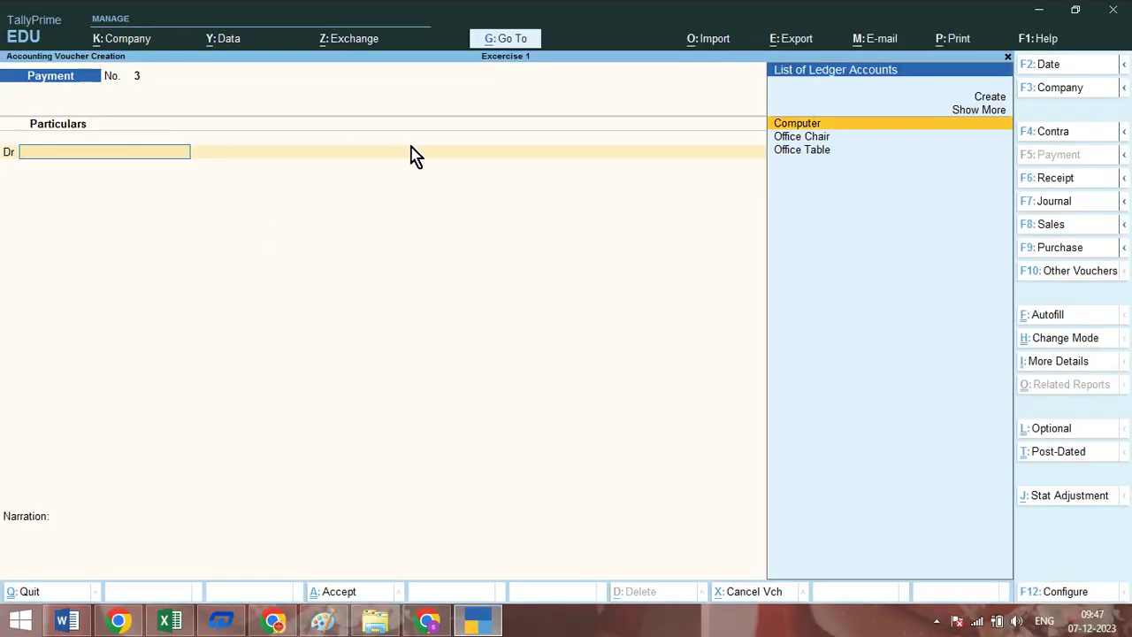
{"action": "key", "text": "Escape"}
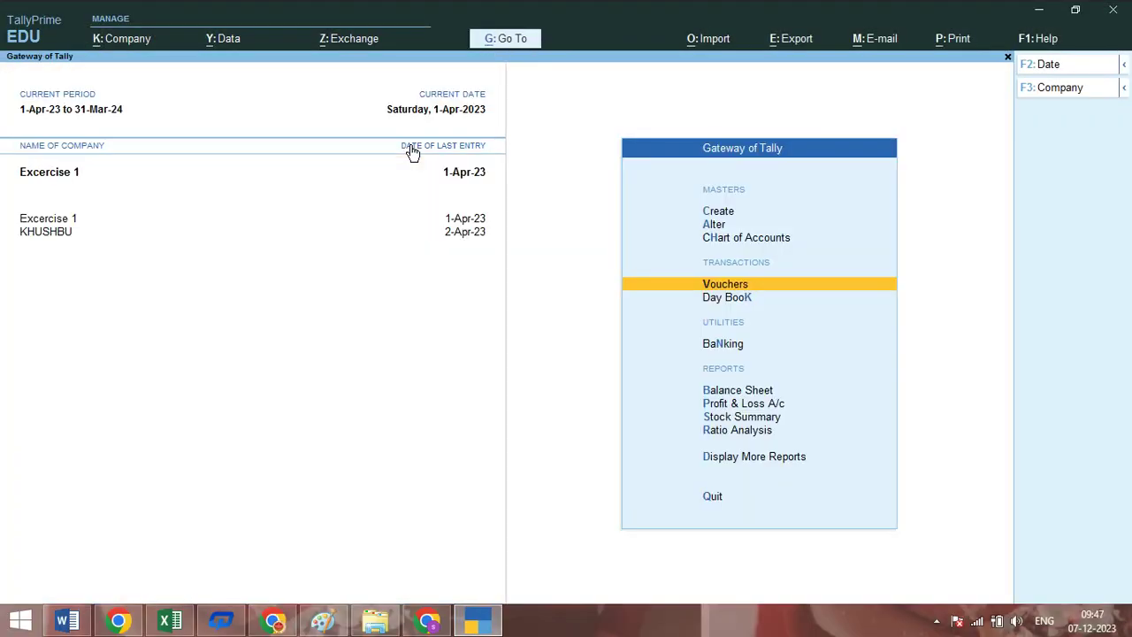
{"action": "key", "text": "Up"}
{"action": "key", "text": "Up"}
{"action": "key", "text": "Up"}
{"action": "key", "text": "Return"}
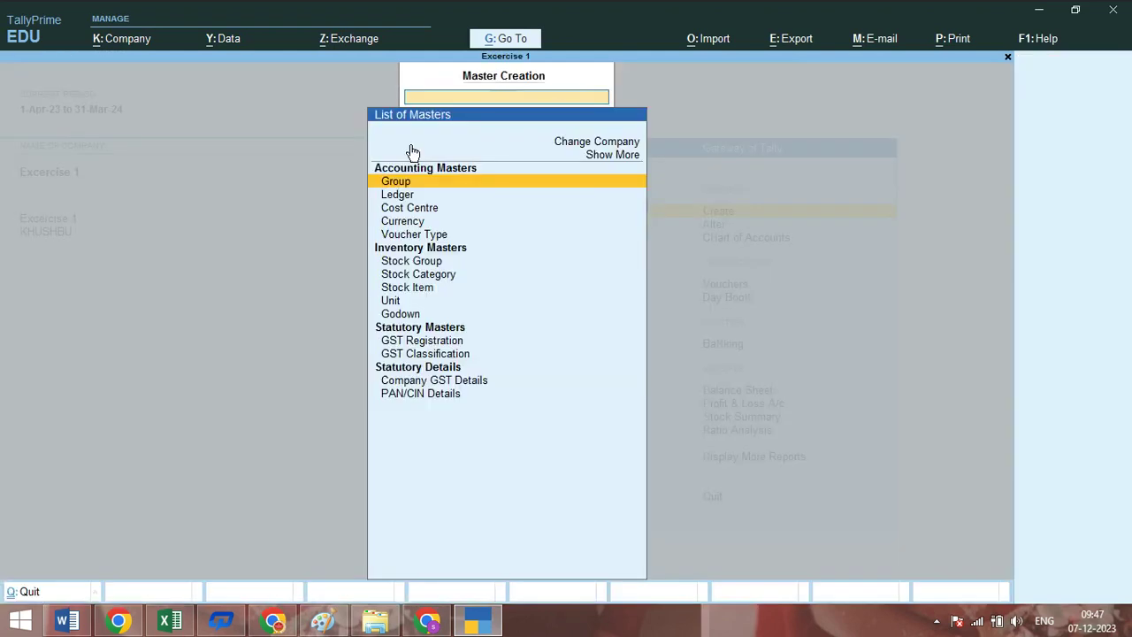
{"action": "key", "text": "Down"}
{"action": "key", "text": "Return"}
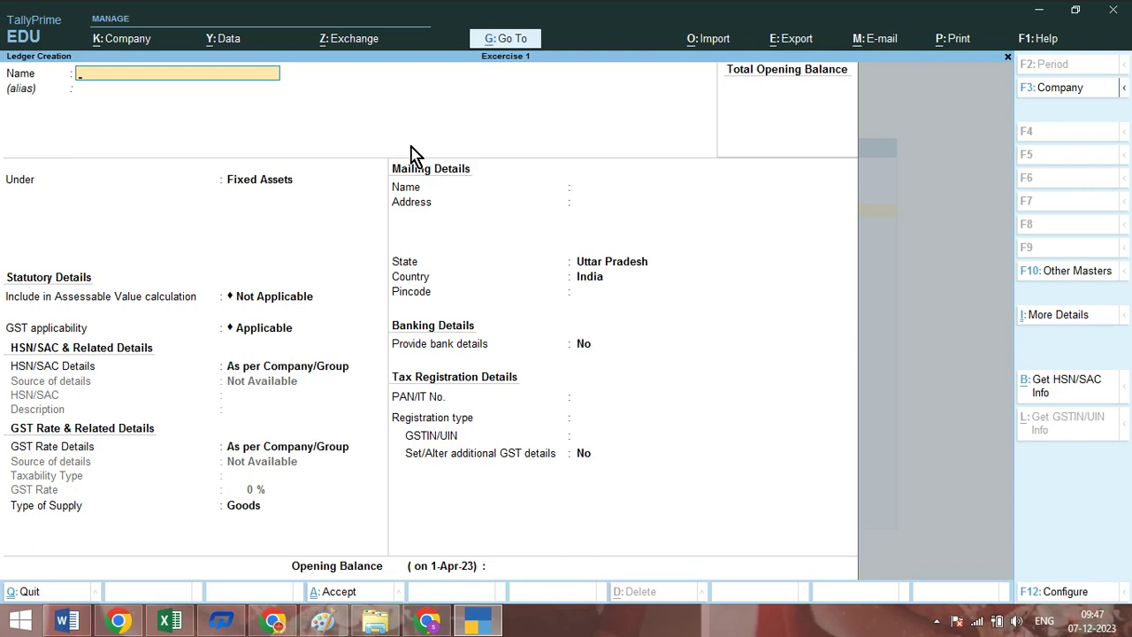
Save a ledger named Hdfc Bank under Bank Accounts and return to the Gateway of Tally.
{"action": "type", "text": "Hdfc bank"}
{"action": "key", "text": "Return"}
{"action": "type", "text": "Ban"}
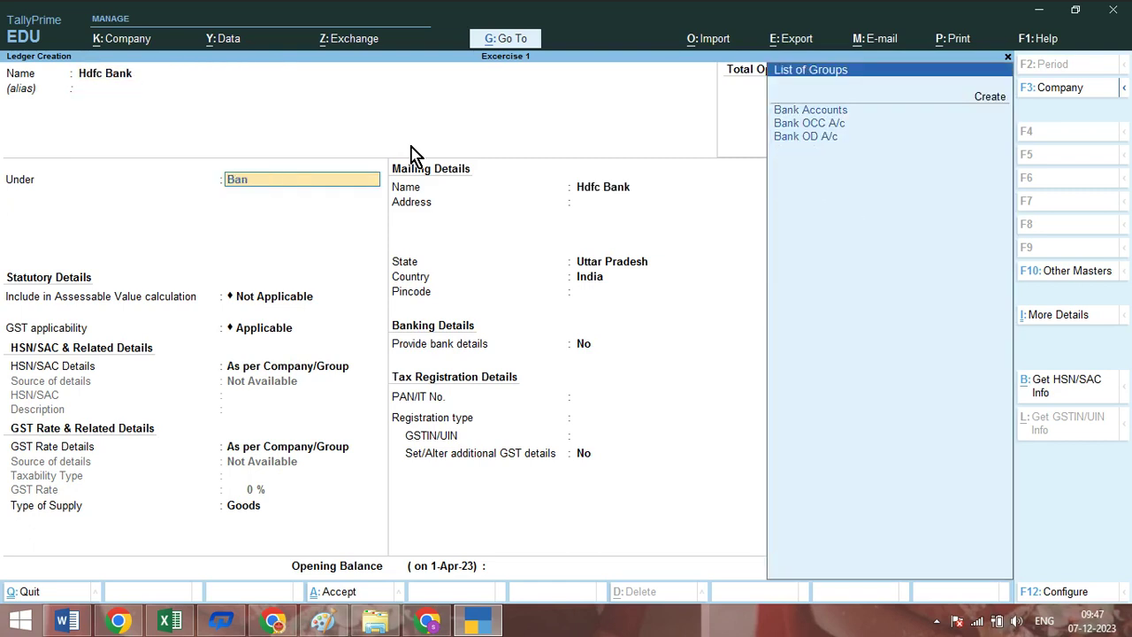
{"action": "key", "text": "Return"}
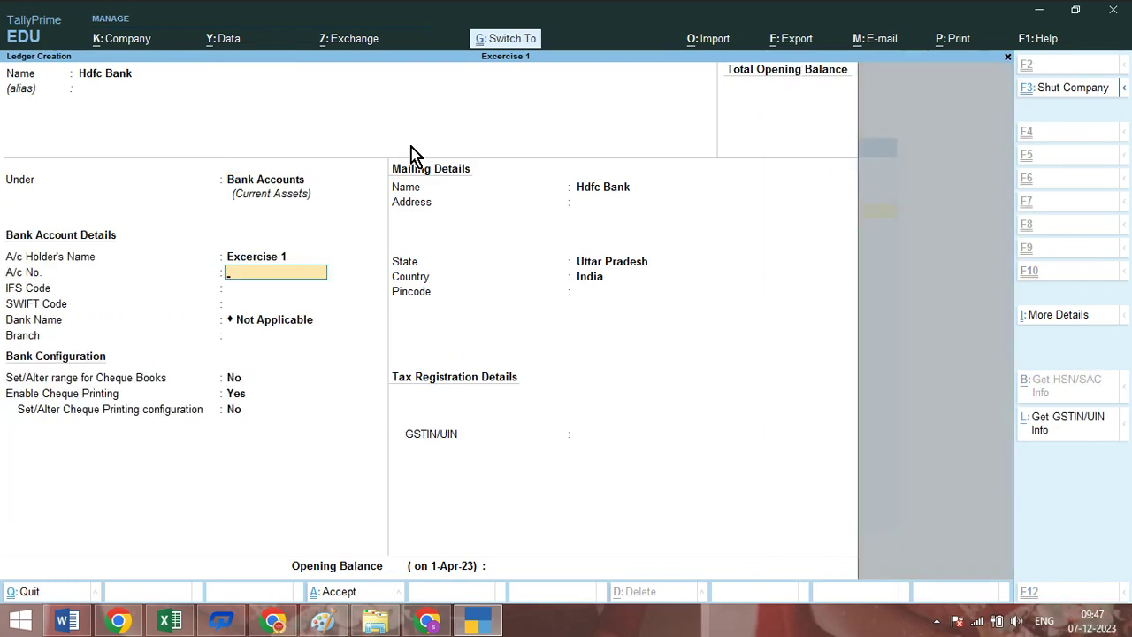
{"action": "key", "text": "ctrl+a"}
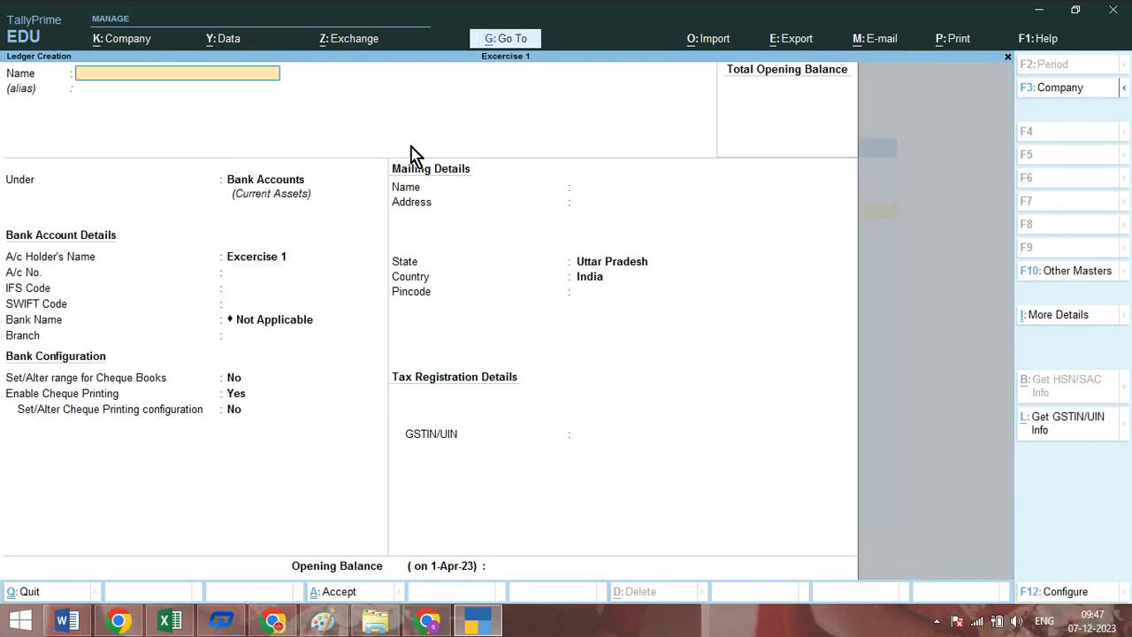
{"action": "key", "text": "Escape"}
{"action": "key", "text": "y"}
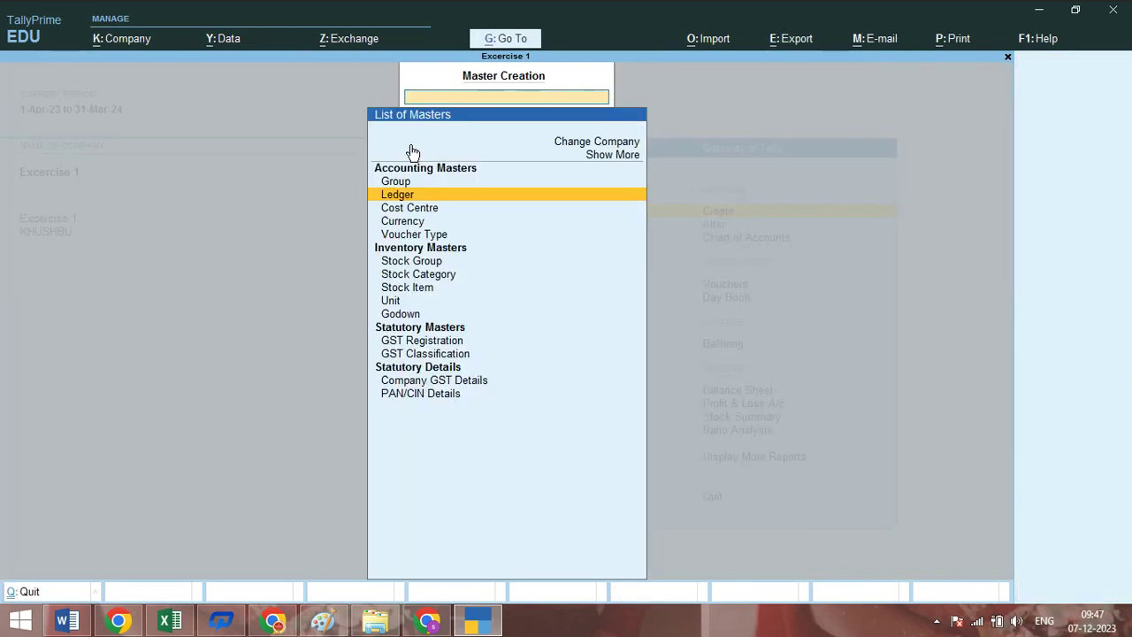
{"action": "key", "text": "Escape"}
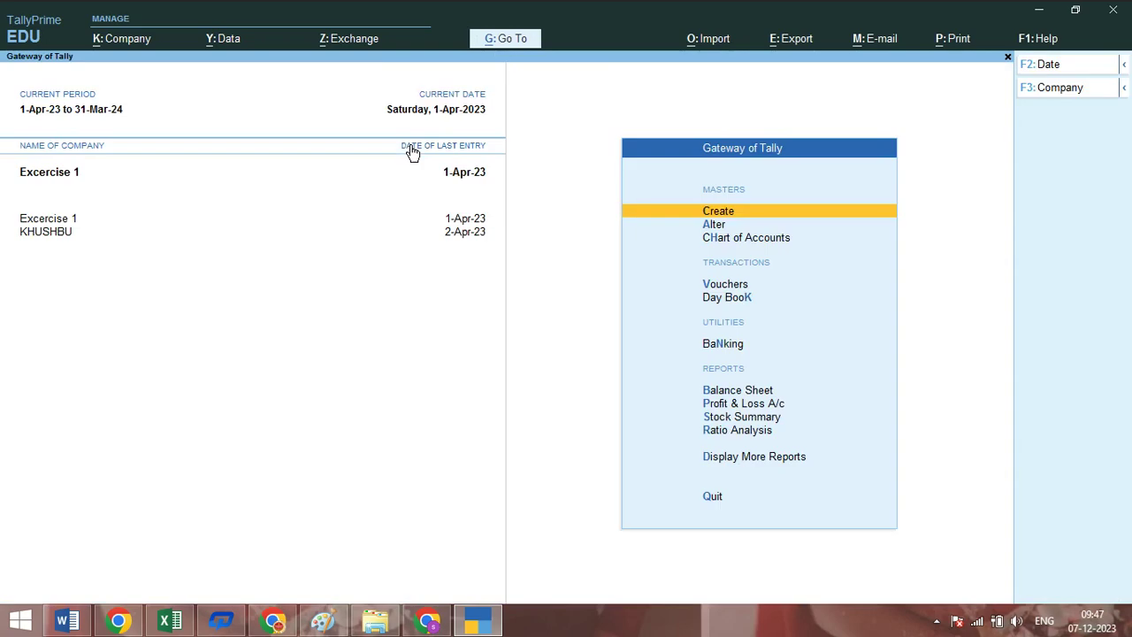
Start a contra voucher and credit Cash with 50000 on its first line.
{"action": "key", "text": "v"}
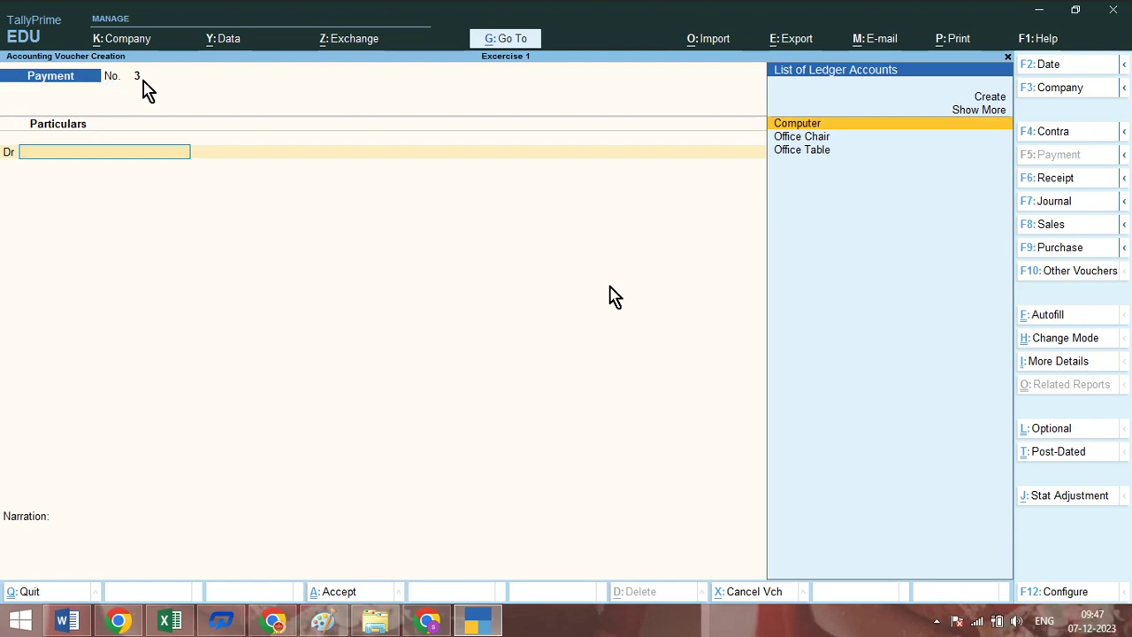
{"action": "key", "text": "F4"}
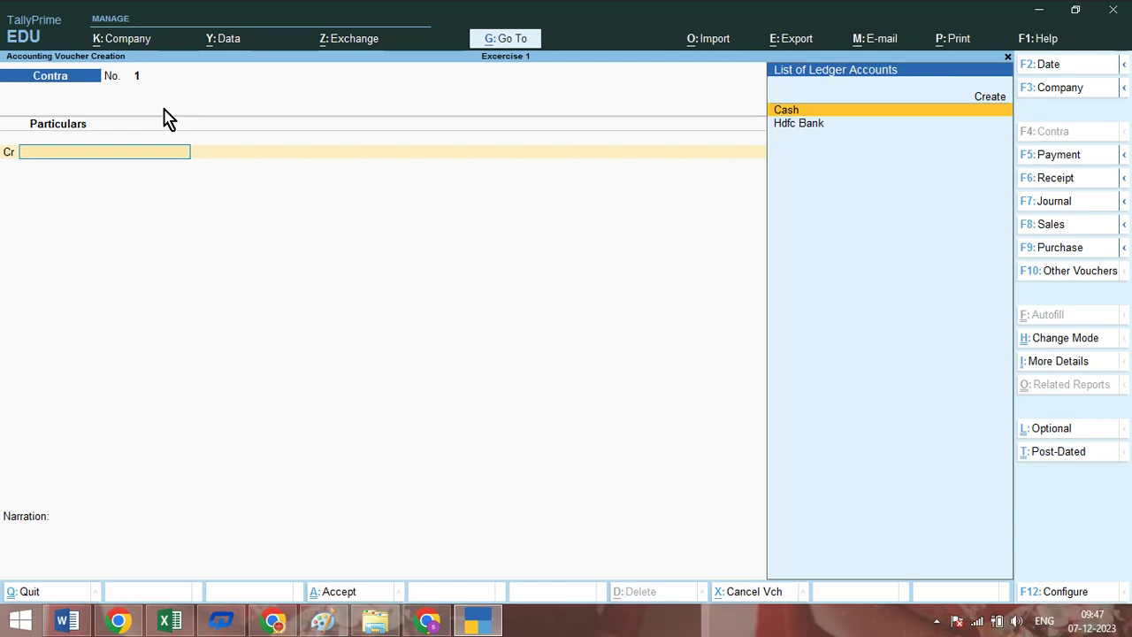
{"action": "key", "text": "Return"}
{"action": "type", "text": "5"}
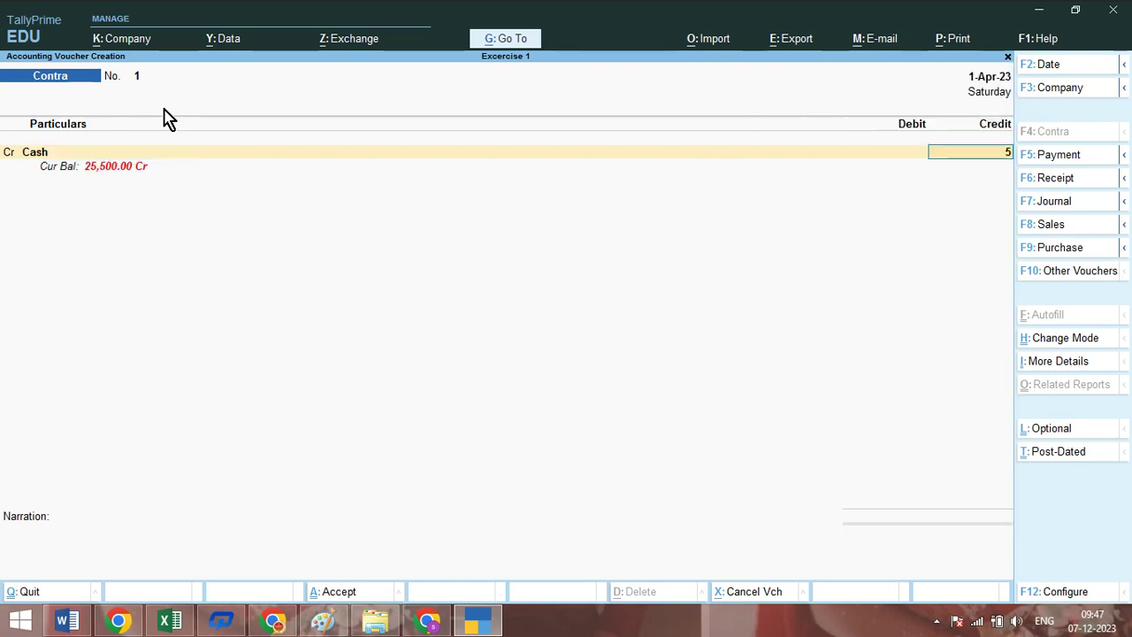
{"action": "type", "text": "0000"}
{"action": "key", "text": "Return"}
Debit Hdfc Bank with 50,000, accept the Cash bank allocation and save the contra voucher without a narration.
{"action": "key", "text": "Return"}
{"action": "key", "text": "d"}
{"action": "key", "text": "Return"}
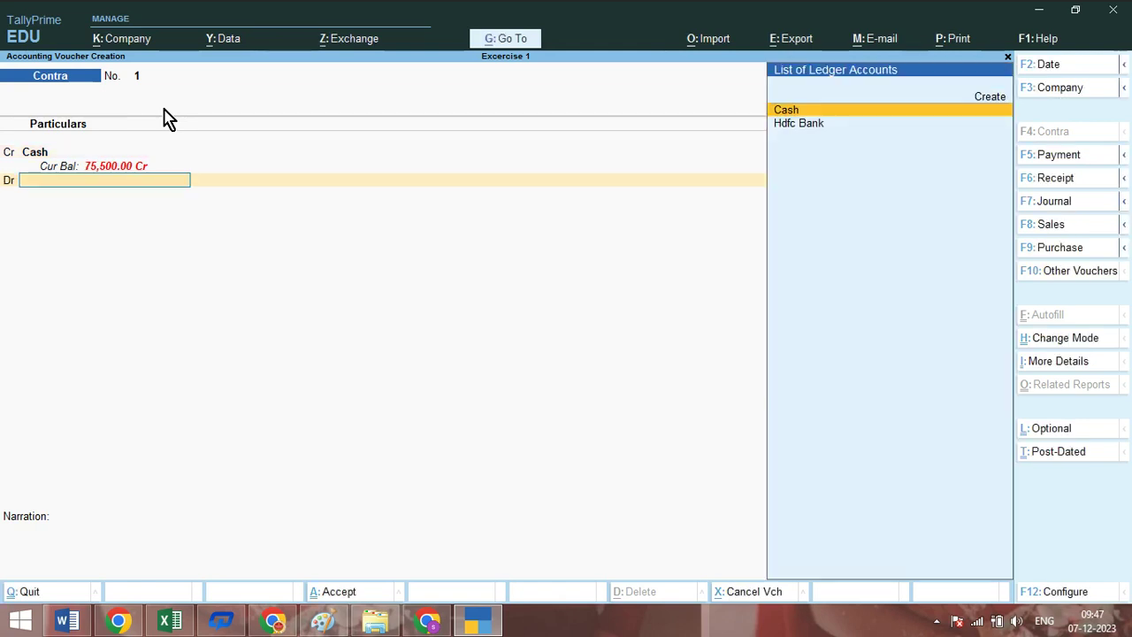
{"action": "key", "text": "Down"}
{"action": "key", "text": "Return"}
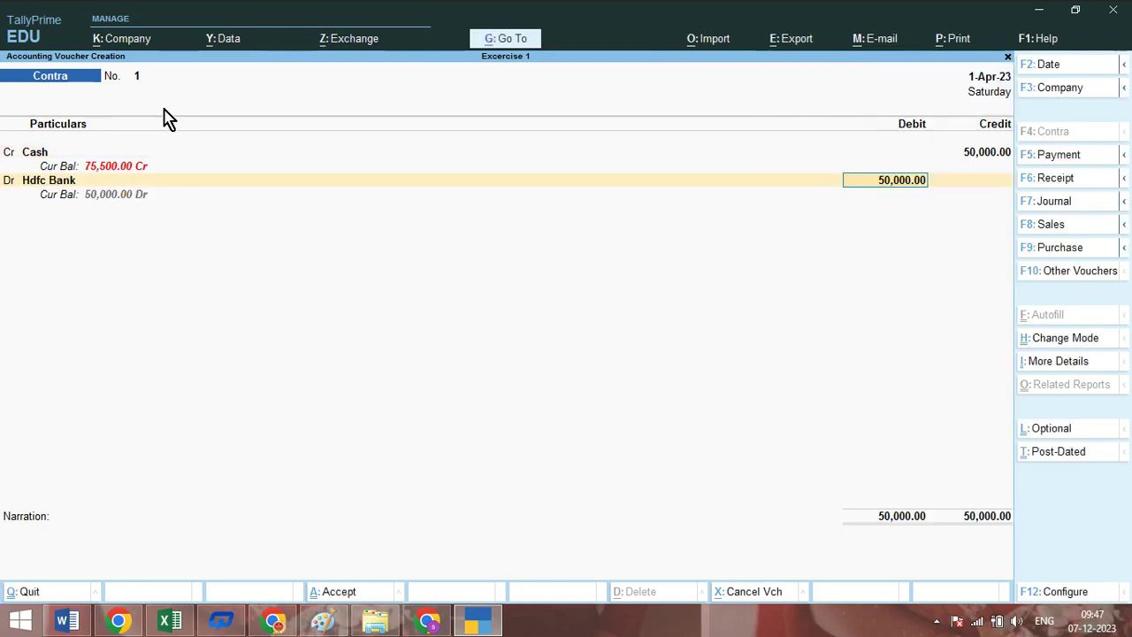
{"action": "key", "text": "Return"}
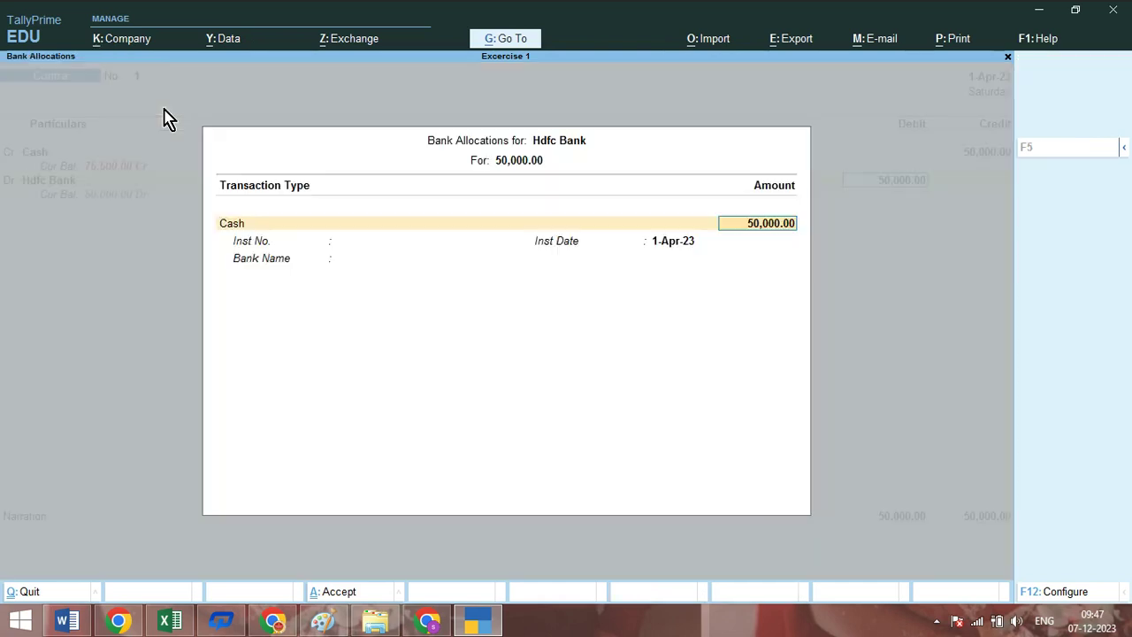
{"action": "key", "text": "Return"}
{"action": "key", "text": "ctrl+a"}
{"action": "key", "text": "ctrl+a"}
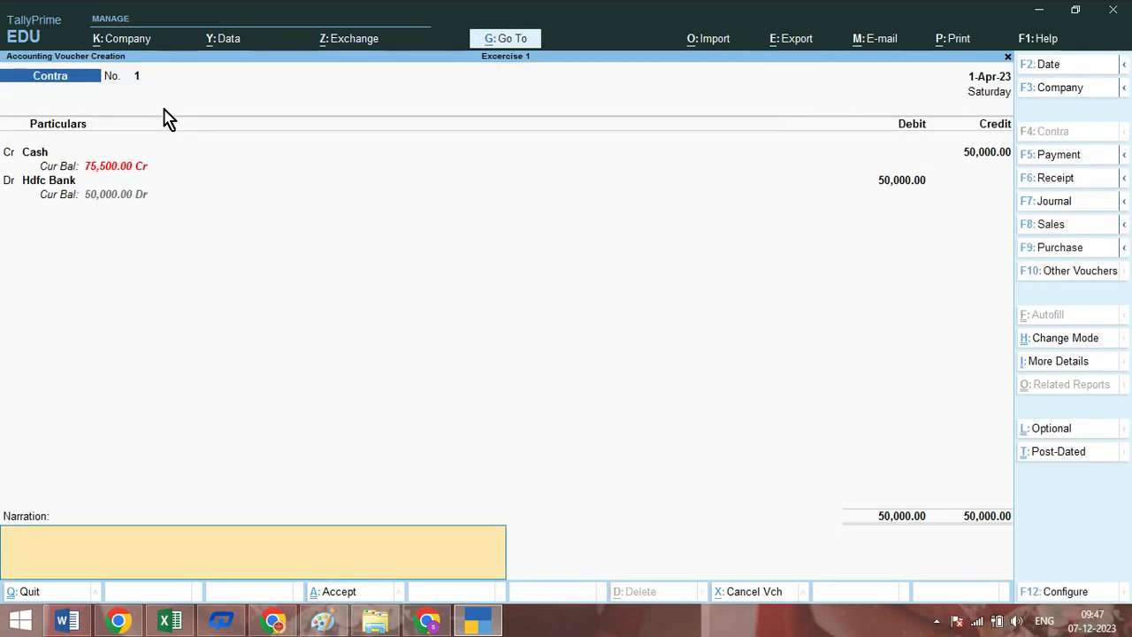
{"action": "key", "text": "ctrl+a"}
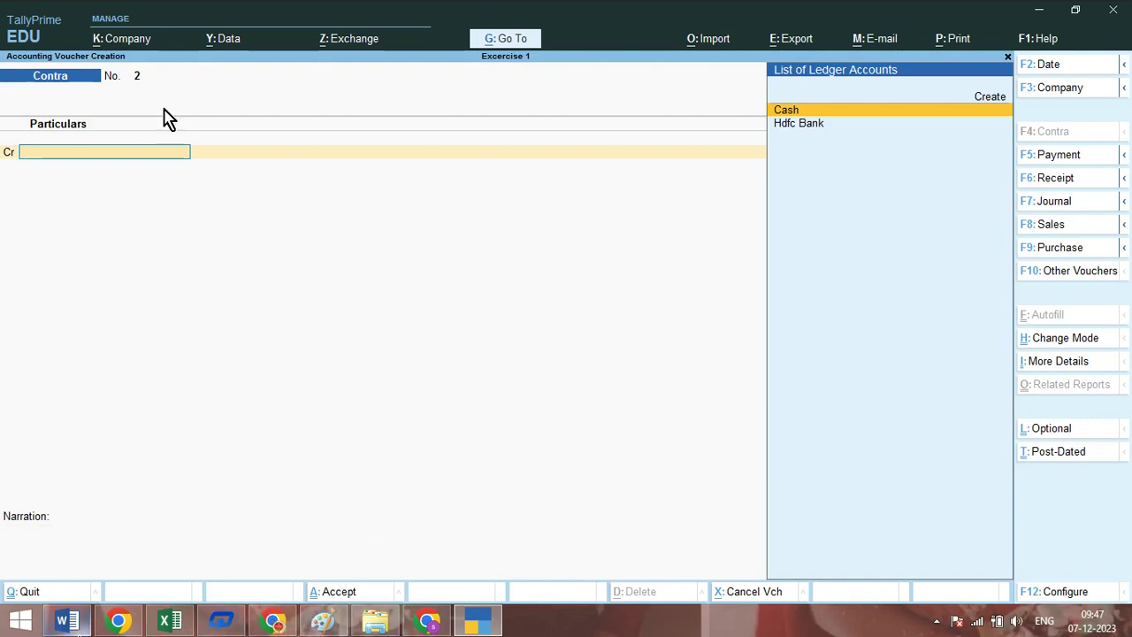
Switch to Word, check transaction 4 and write entry 4's debit line as STATIONARY-DR with the group INDIRECT EXPANSE.
{"action": "left_click", "coordinate": [67, 621]}
{"action": "scroll", "coordinate": [364, 504], "scroll_direction": "up", "scroll_amount": 8}
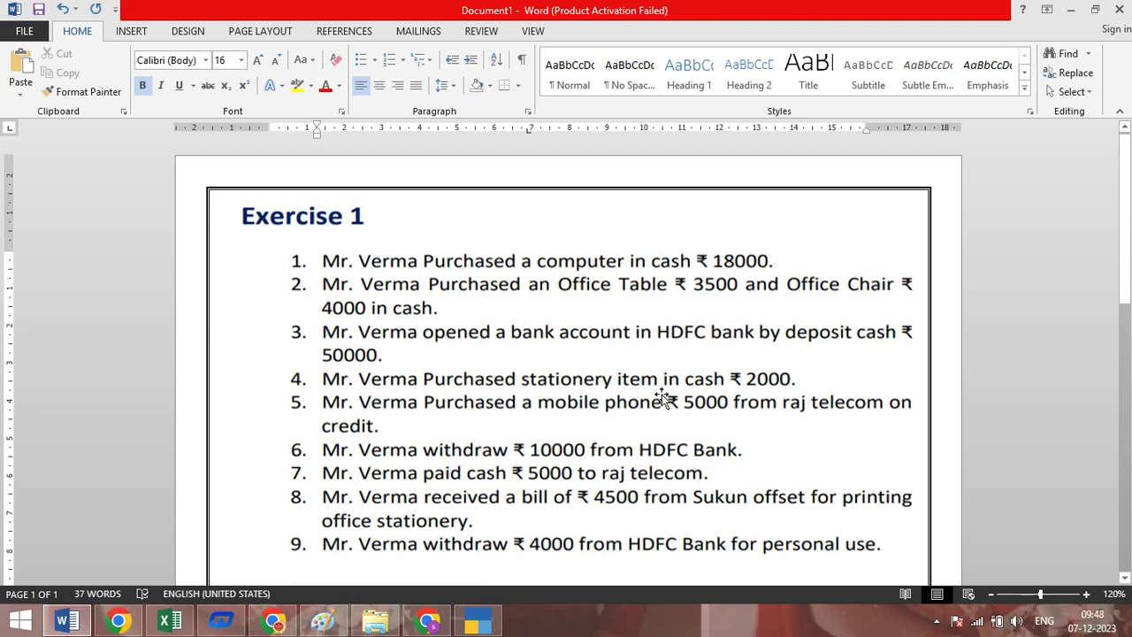
{"action": "left_click_drag", "start_coordinate": [1127, 305], "coordinate": [1125, 490]}
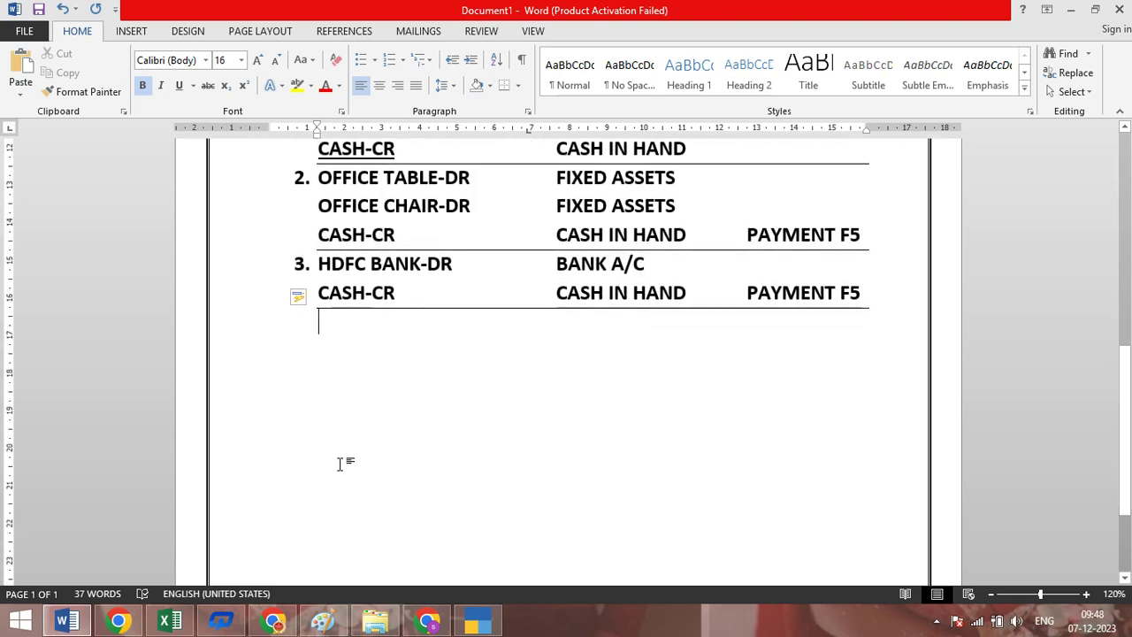
{"action": "type", "text": "4. "}
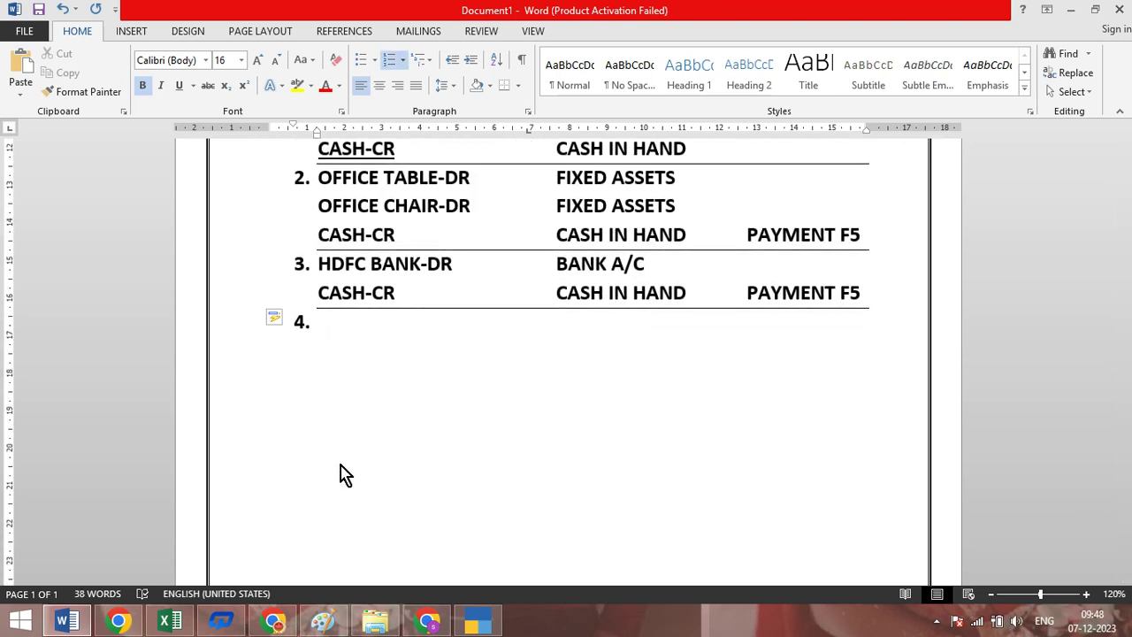
{"action": "type", "text": "STATIONARY"}
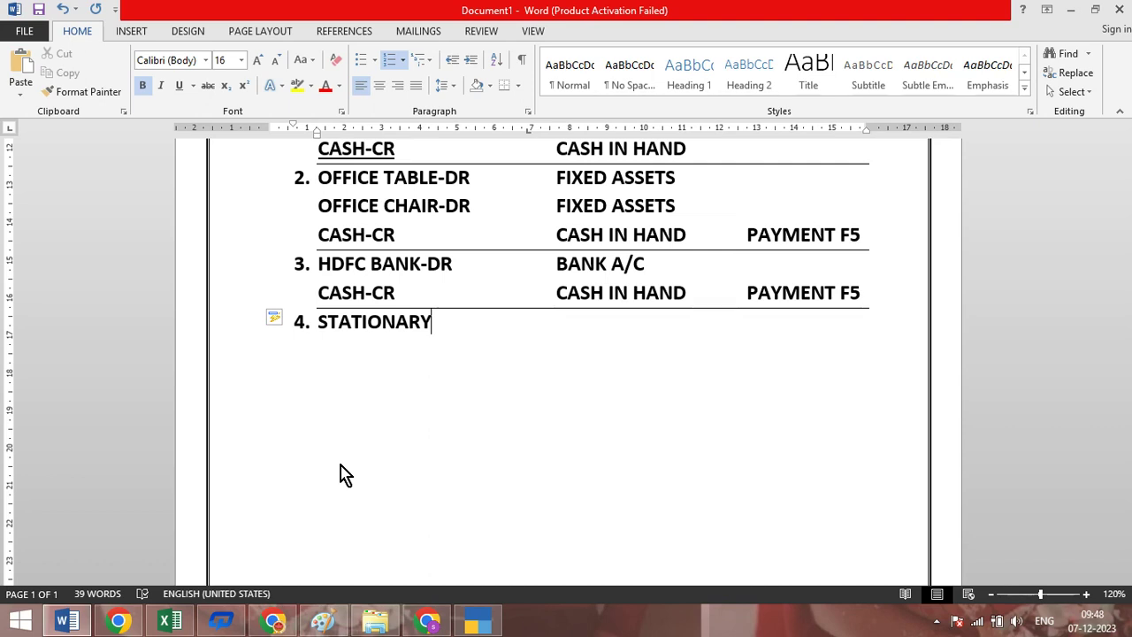
{"action": "type", "text": "-DR"}
{"action": "key", "text": "Tab"}
{"action": "key", "text": "Tab"}
{"action": "type", "text": "IN"}
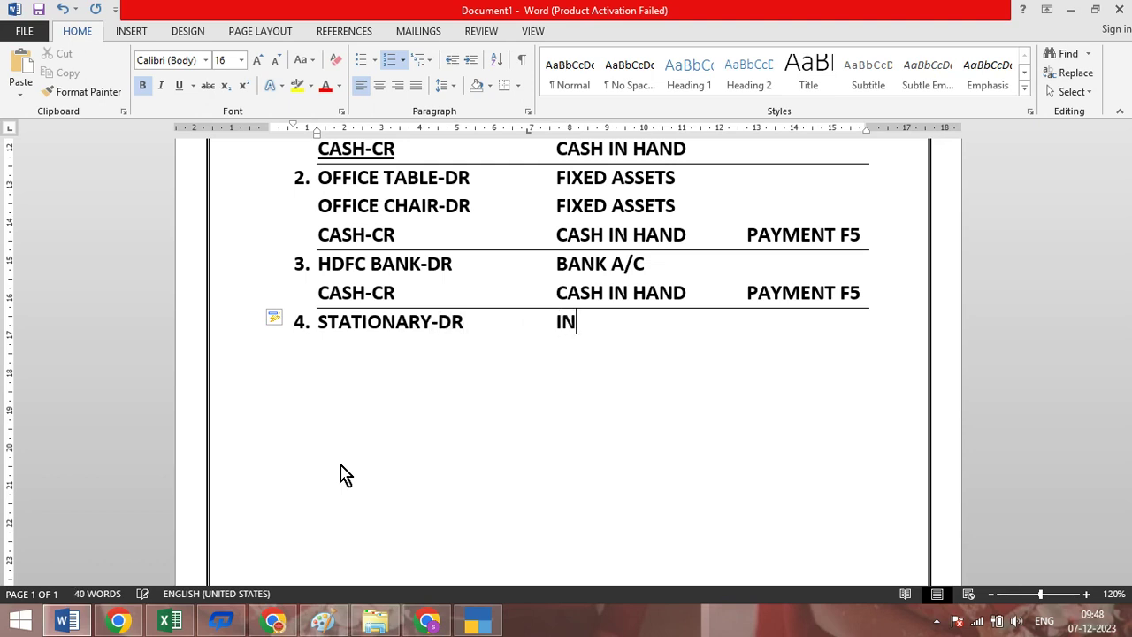
{"action": "type", "text": "DIRECT EXPANSE"}
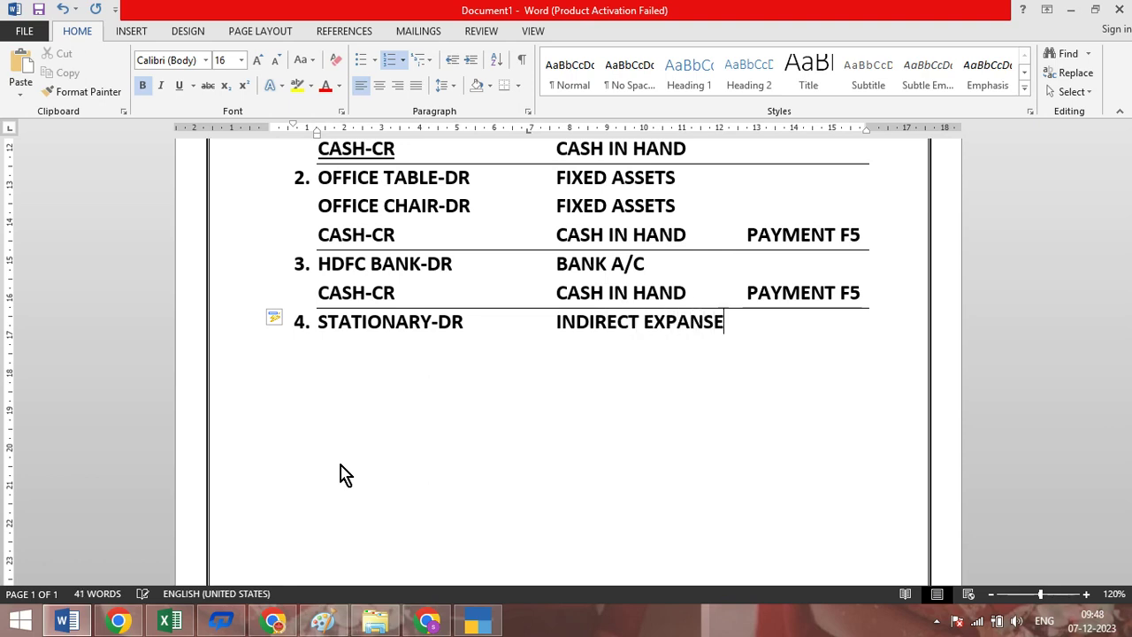
Add entry 4's credit line with CASH-CR, the group CASH IN HAND and the voucher type PAYMENT F5.
{"action": "key", "text": "Return"}
{"action": "key", "text": "BackSpace"}
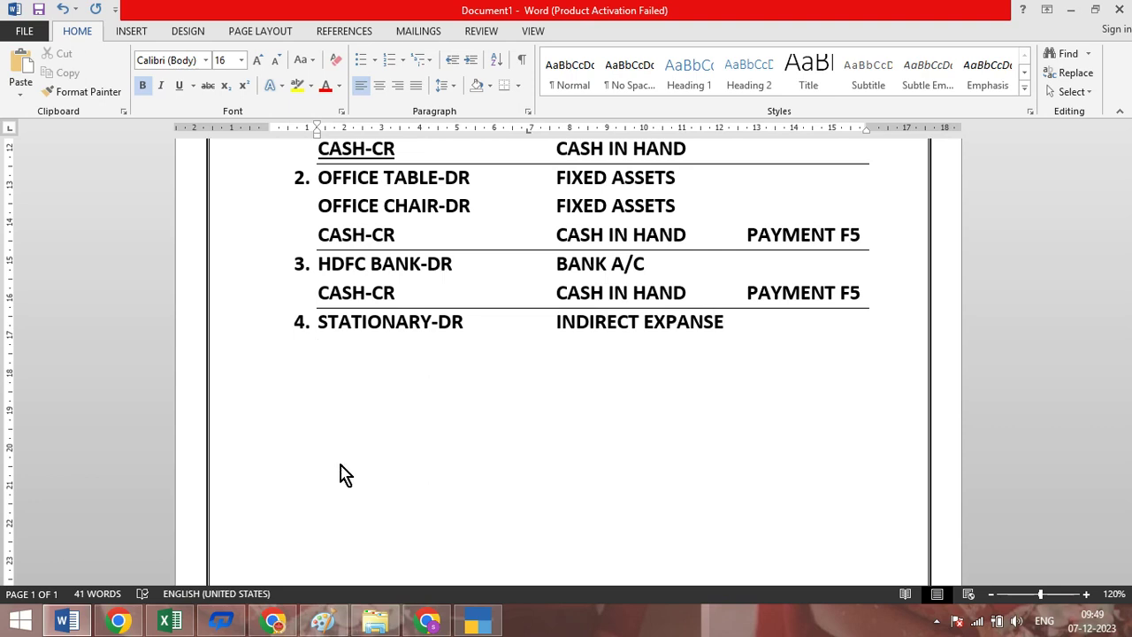
{"action": "type", "text": "CASH"}
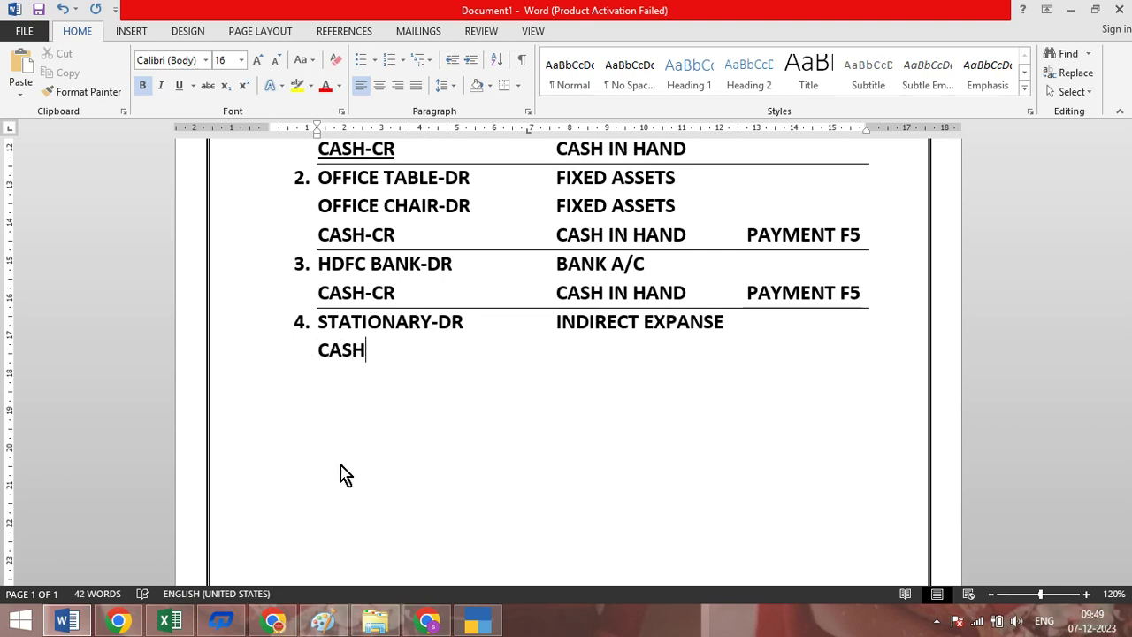
{"action": "type", "text": "-CR"}
{"action": "key", "text": "Tab"}
{"action": "key", "text": "Tab"}
{"action": "type", "text": "CASHI I"}
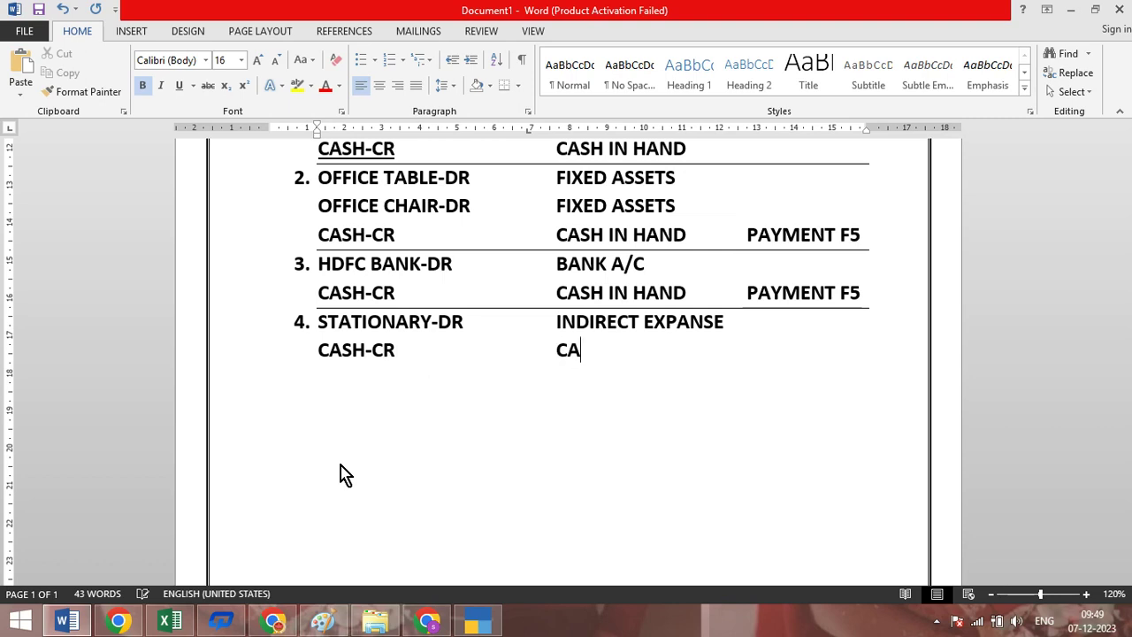
{"action": "key", "text": "BackSpace"}
{"action": "key", "text": "BackSpace"}
{"action": "key", "text": "BackSpace"}
{"action": "type", "text": "IN HAND"}
{"action": "key", "text": "Tab"}
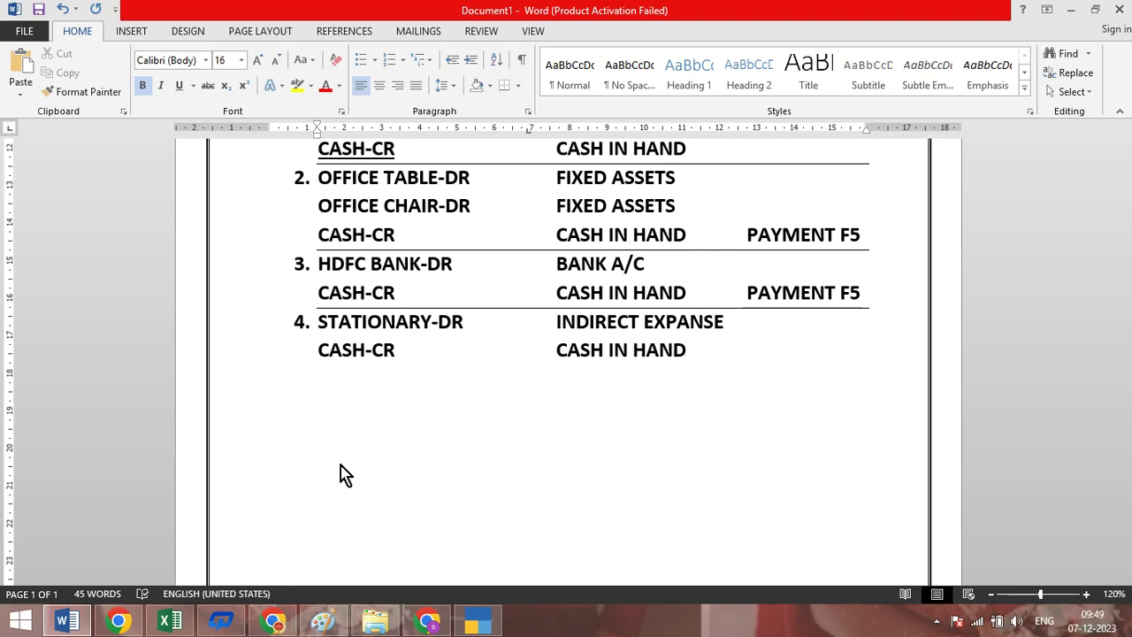
{"action": "type", "text": "PAYMENT"}
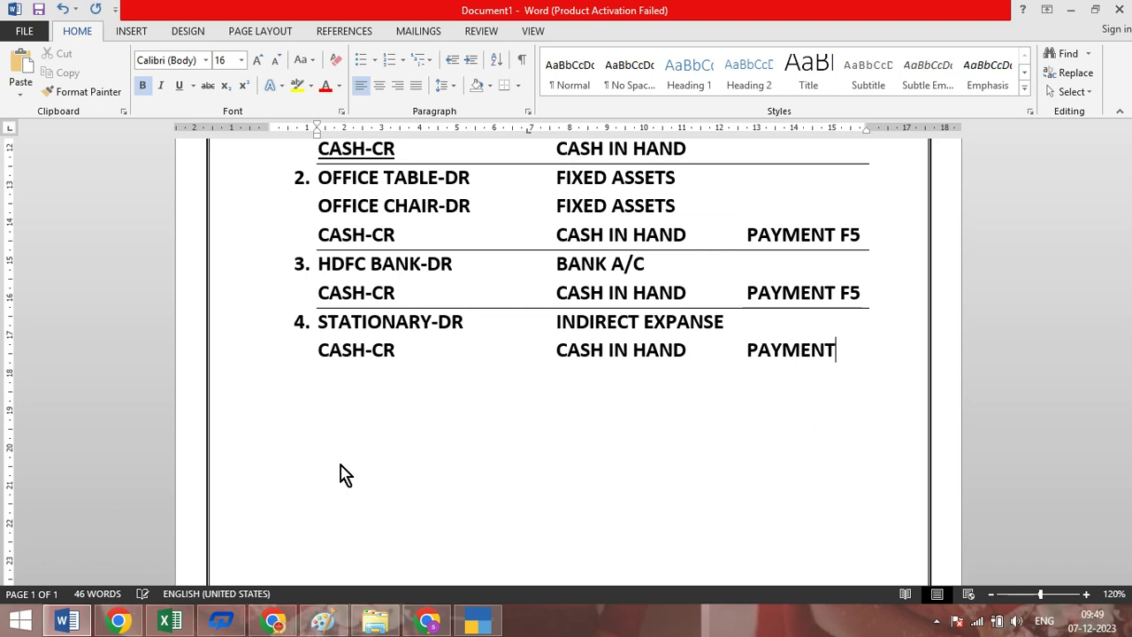
{"action": "type", "text": " F5"}
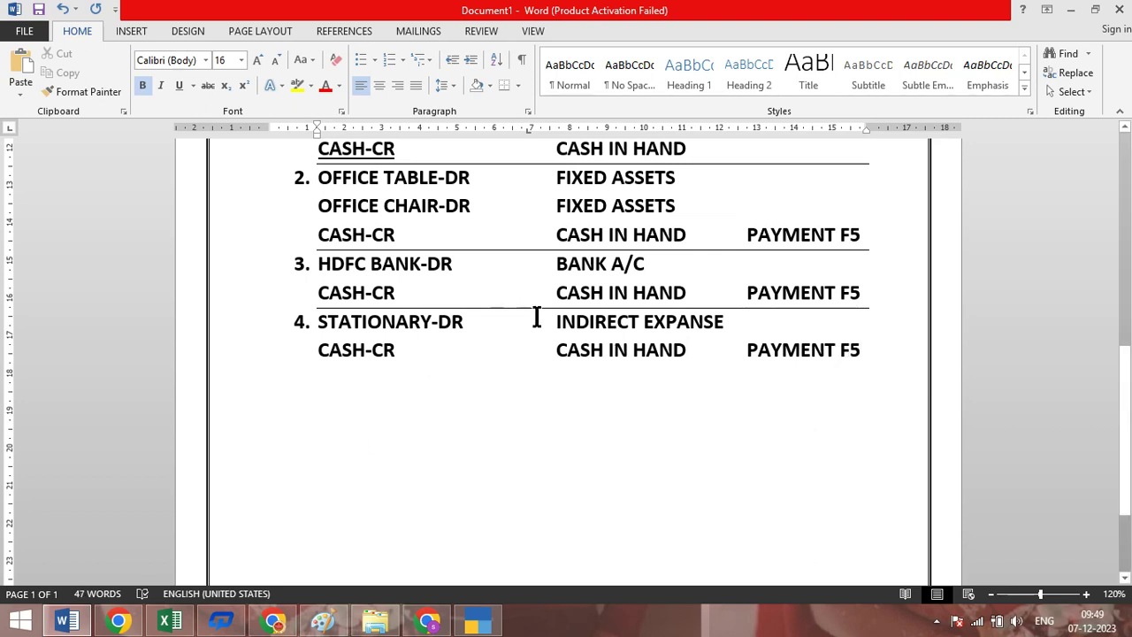
Replace the voucher type of entry 3 with CONTRA F4.
{"action": "left_click", "coordinate": [833, 293]}
{"action": "key", "text": "BackSpace"}
{"action": "key", "text": "BackSpace"}
{"action": "key", "text": "BackSpace"}
{"action": "key", "text": "BackSpace"}
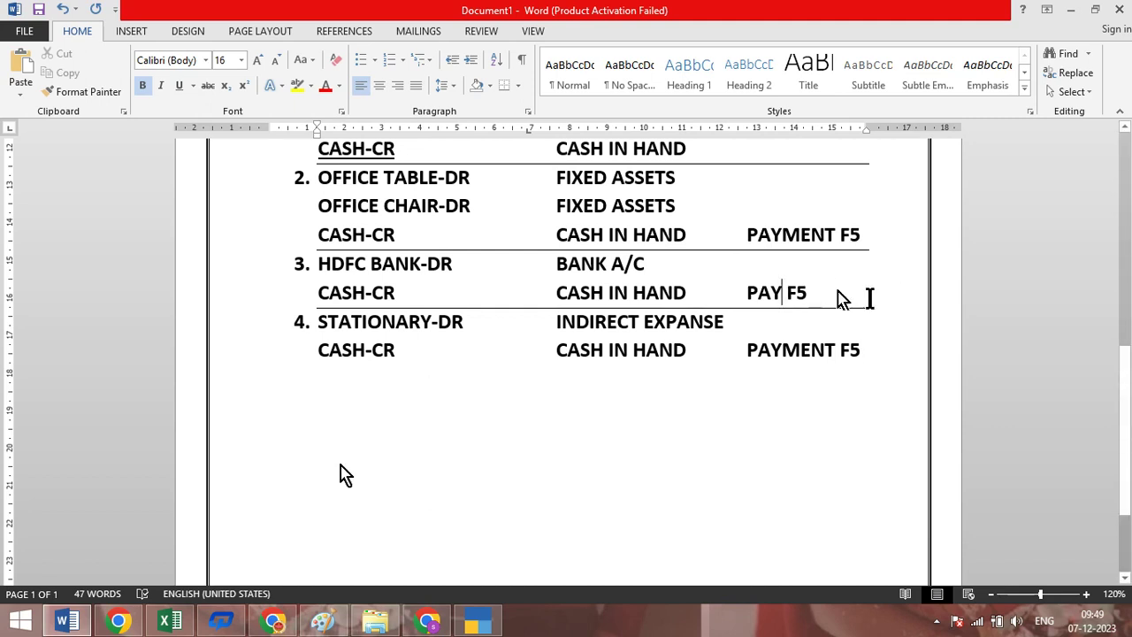
{"action": "left_click", "coordinate": [847, 299]}
{"action": "key", "text": "BackSpace"}
{"action": "key", "text": "BackSpace"}
{"action": "key", "text": "BackSpace"}
{"action": "key", "text": "BackSpace"}
{"action": "key", "text": "BackSpace"}
{"action": "key", "text": "BackSpace"}
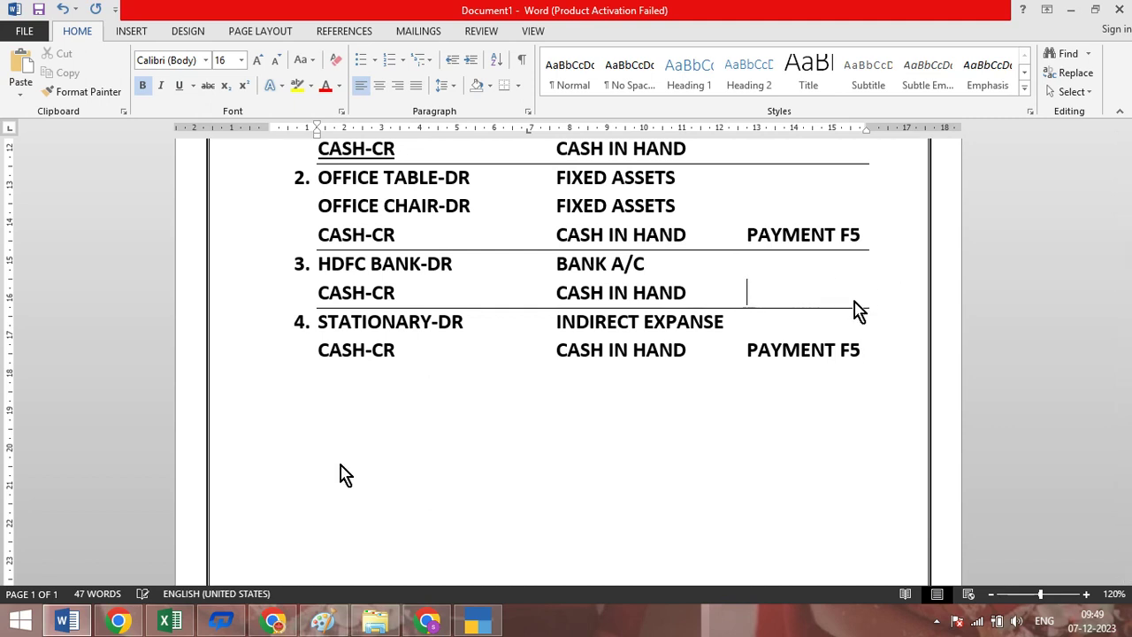
{"action": "type", "text": "CONTRA "}
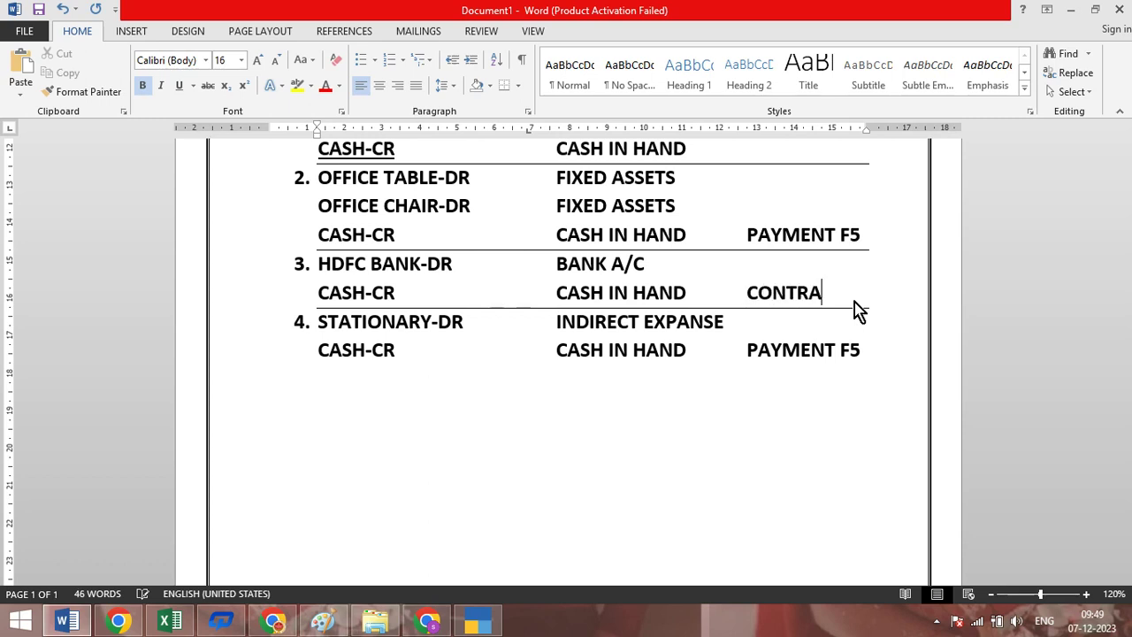
{"action": "type", "text": "F4"}
Insert a horizontal divider line below entry 4's credit line.
{"action": "left_click", "coordinate": [920, 352]}
{"action": "key", "text": "Return"}
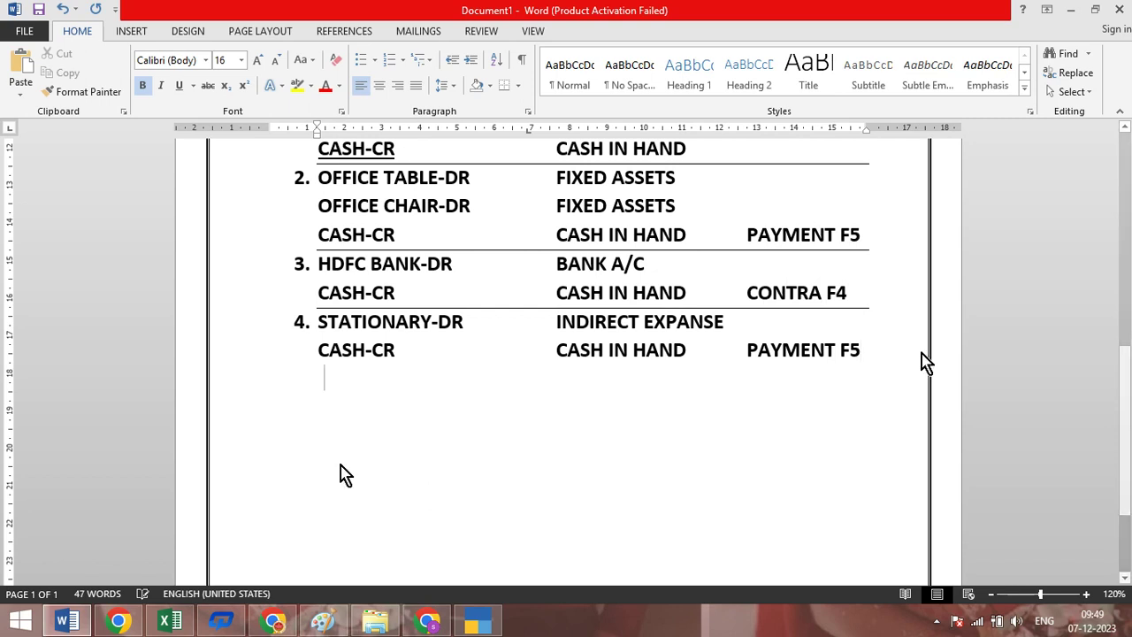
{"action": "type", "text": "-------"}
{"action": "key", "text": "Return"}
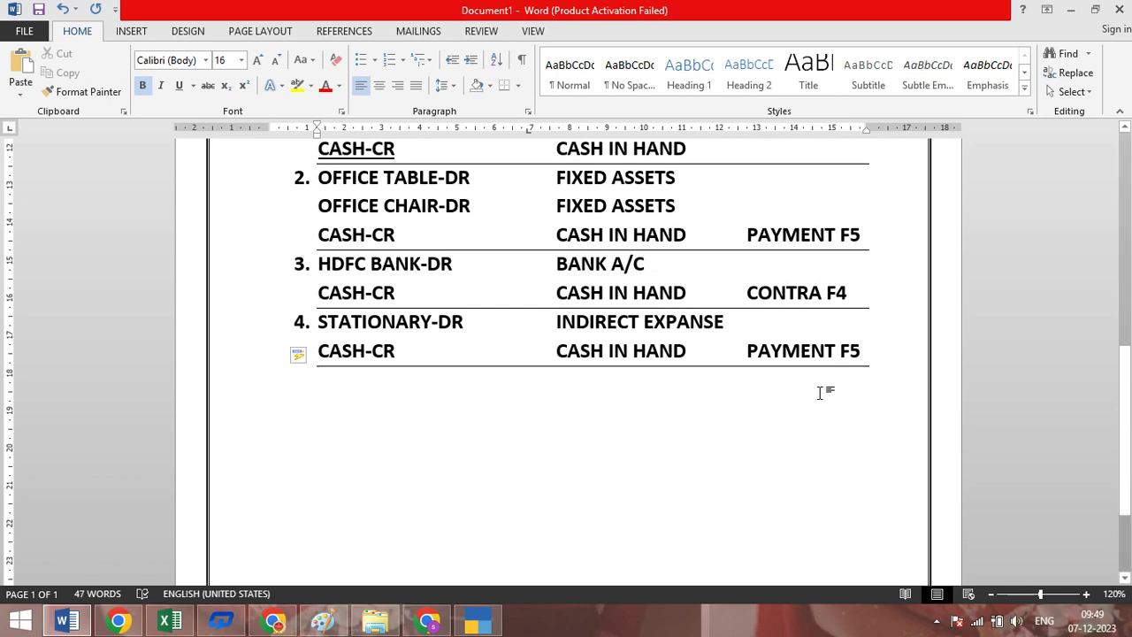
Switch to TallyPrime, leave voucher entry and choose Ledger as the master to create.
{"action": "left_click", "coordinate": [475, 622]}
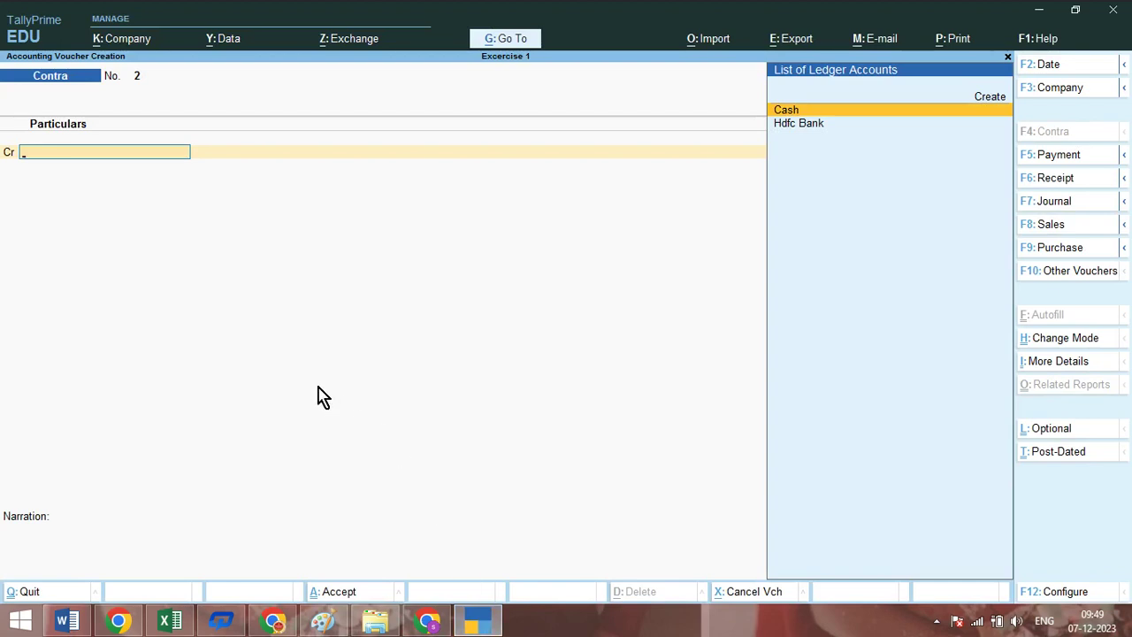
{"action": "key", "text": "F5"}
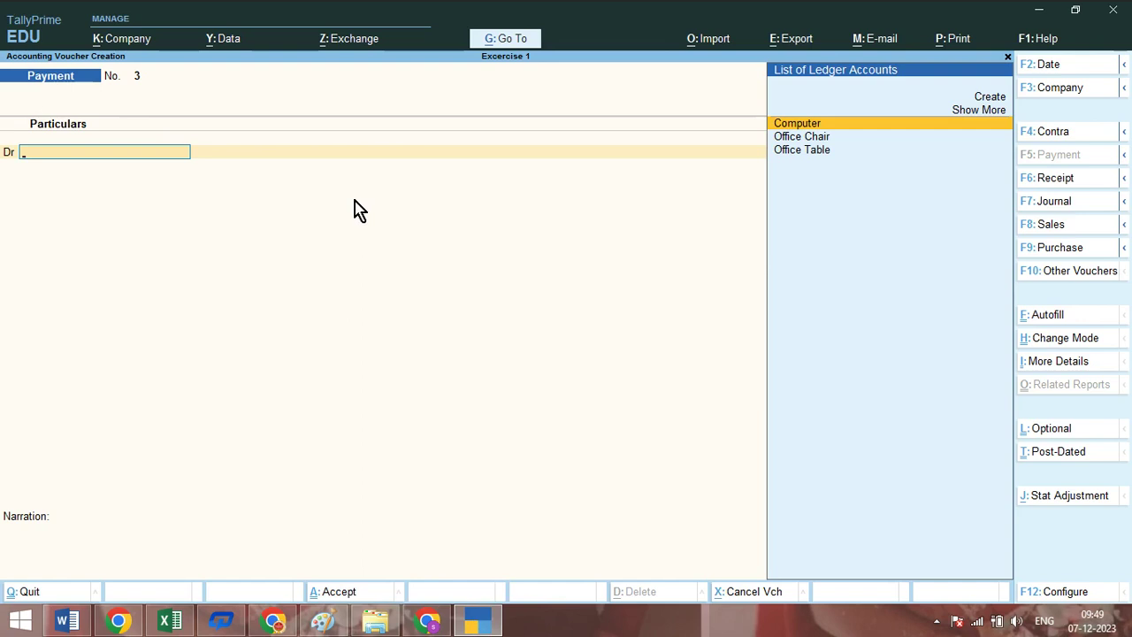
{"action": "key", "text": "Escape"}
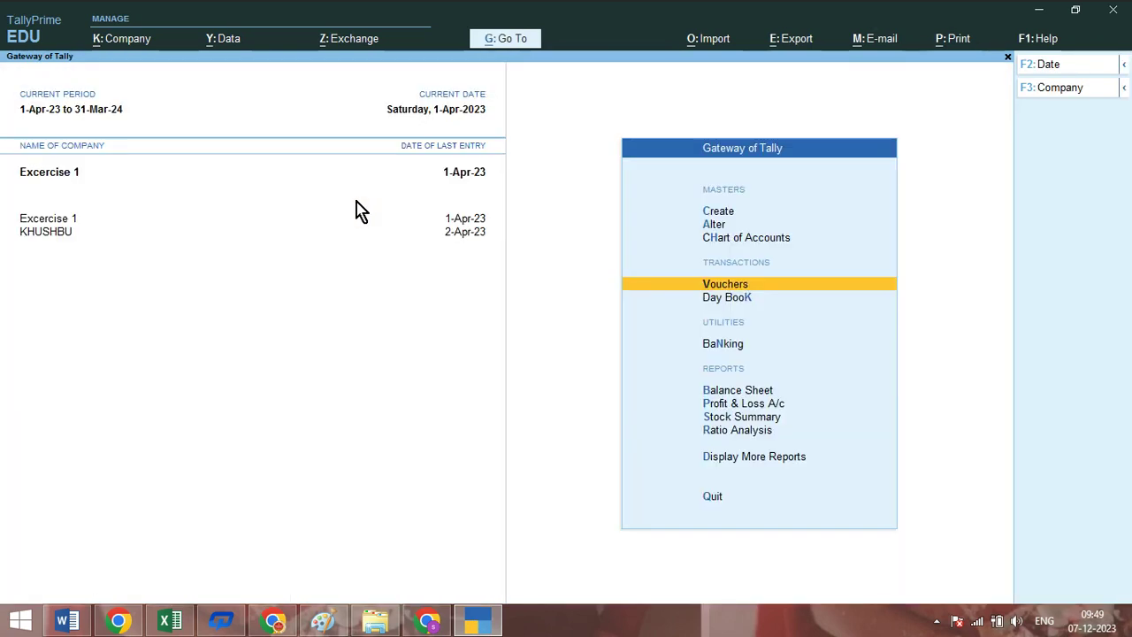
{"action": "key", "text": "Up"}
{"action": "key", "text": "Up"}
{"action": "key", "text": "Up"}
{"action": "key", "text": "Return"}
{"action": "type", "text": "s"}
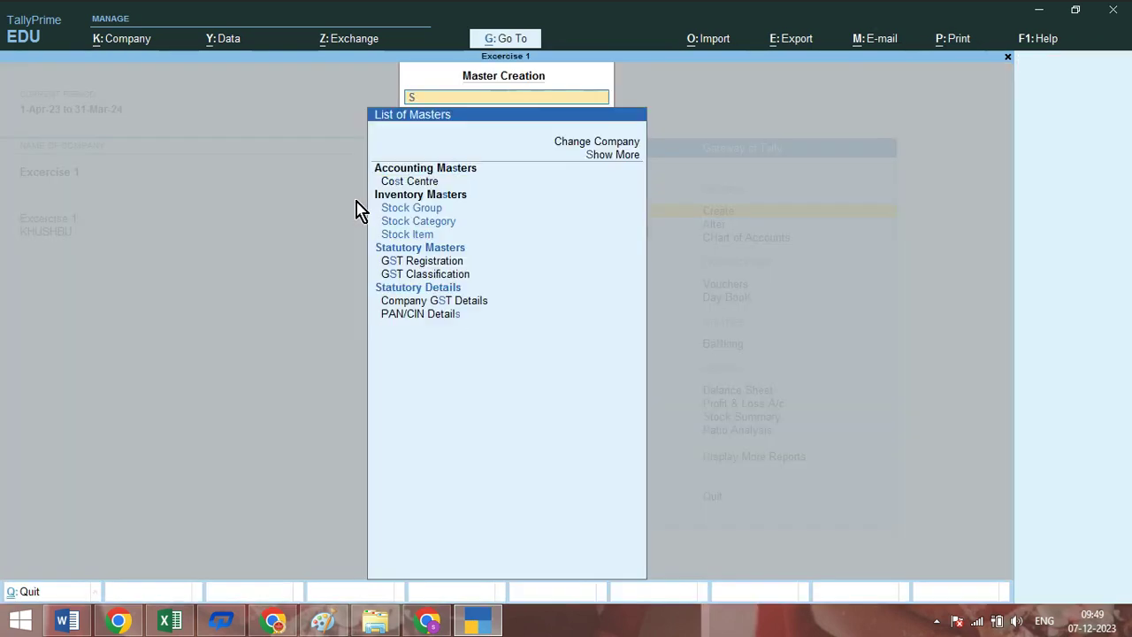
{"action": "key", "text": "BackSpace"}
{"action": "key", "text": "Down"}
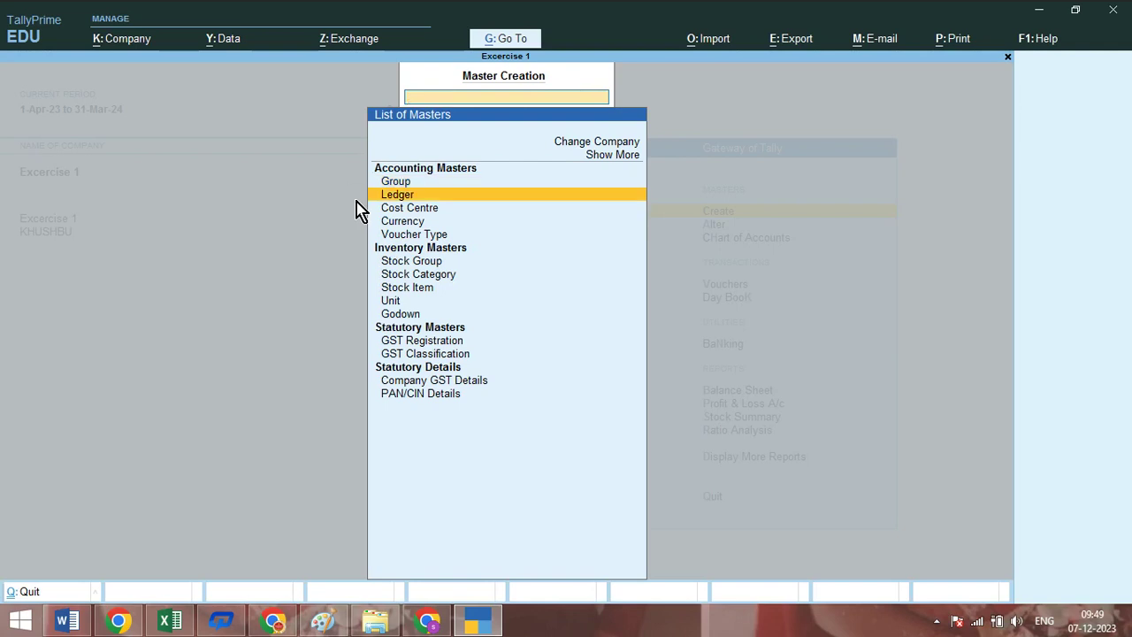
Save a ledger named Stationary A/c under Indirect Expenses and return to the Gateway of Tally.
{"action": "key", "text": "Return"}
{"action": "type", "text": "Stati"}
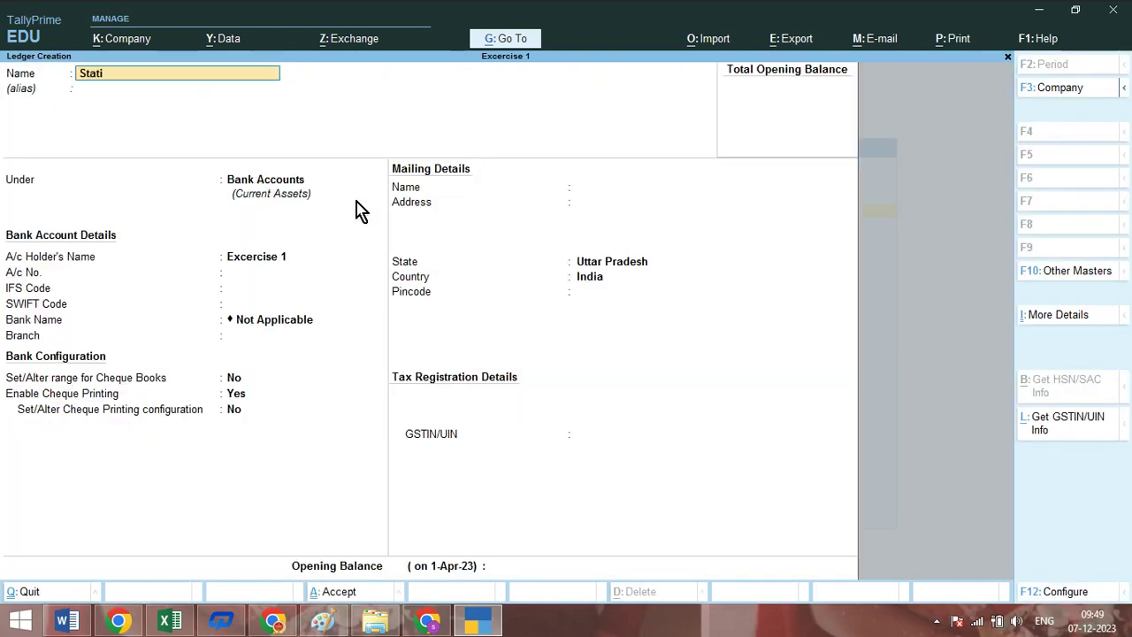
{"action": "type", "text": "onary a"}
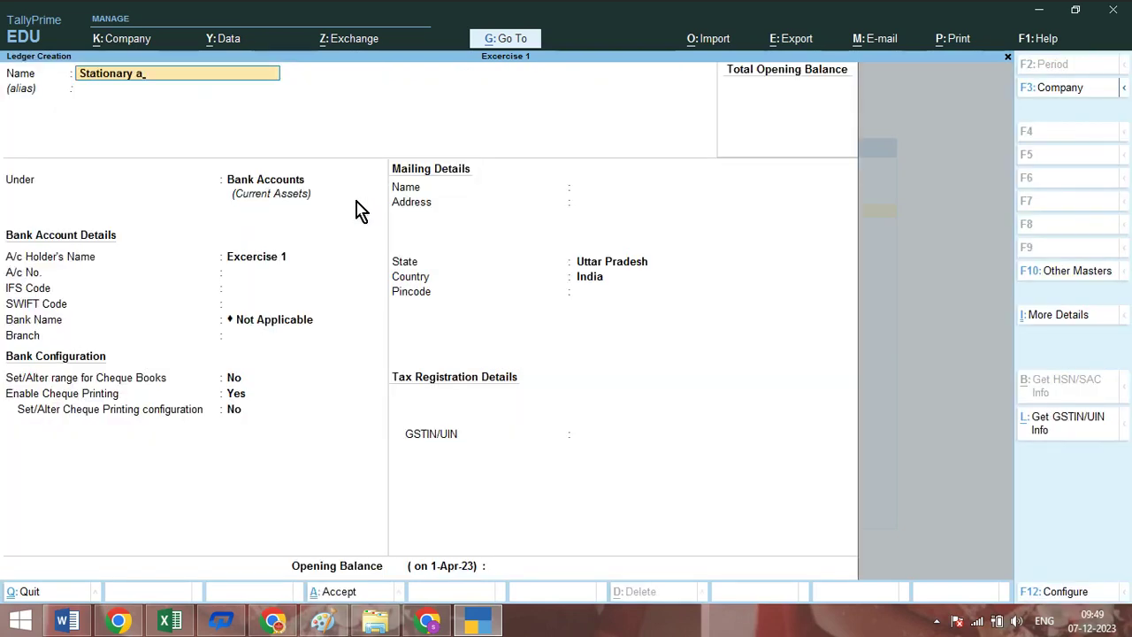
{"action": "type", "text": "/c"}
{"action": "key", "text": "Return"}
{"action": "key", "text": "Return"}
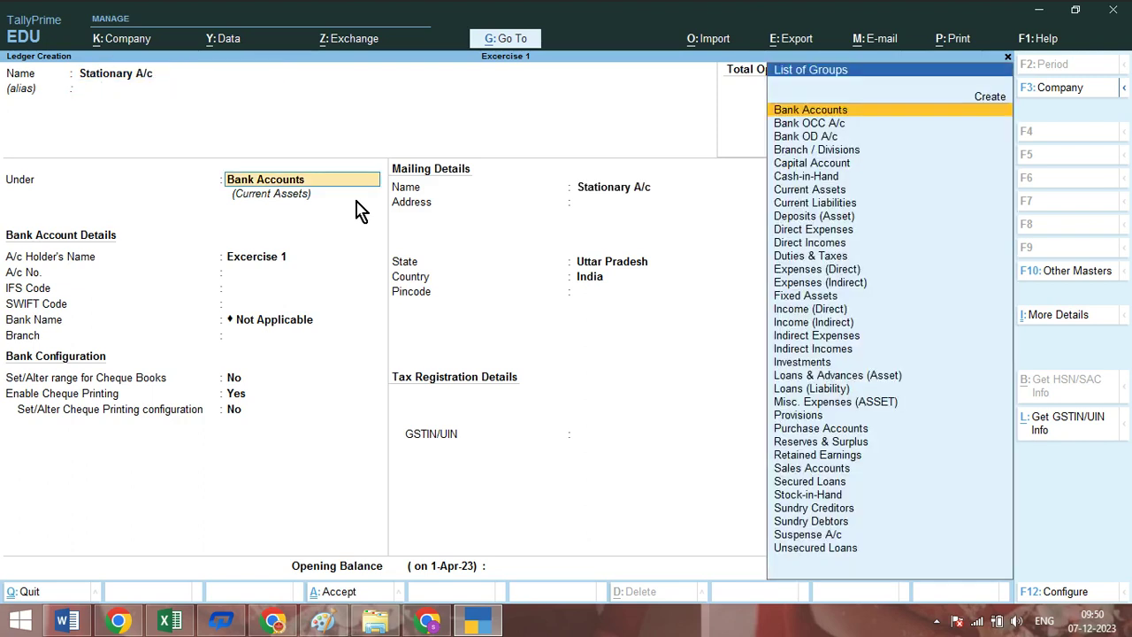
{"action": "type", "text": "Indi"}
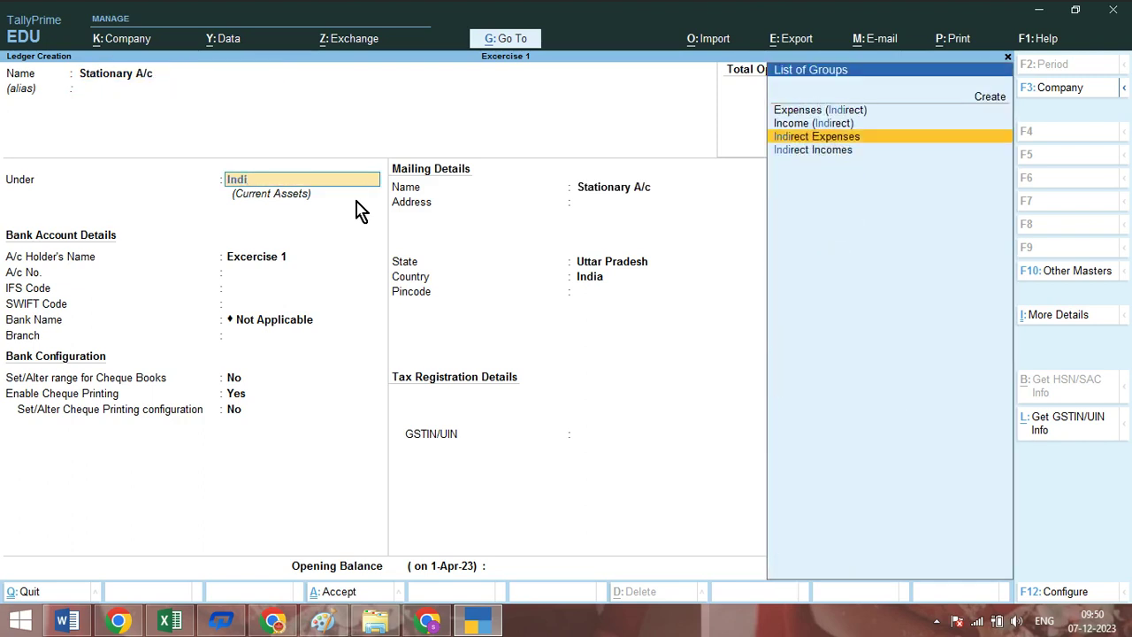
{"action": "key", "text": "Return"}
{"action": "key", "text": "ctrl+a"}
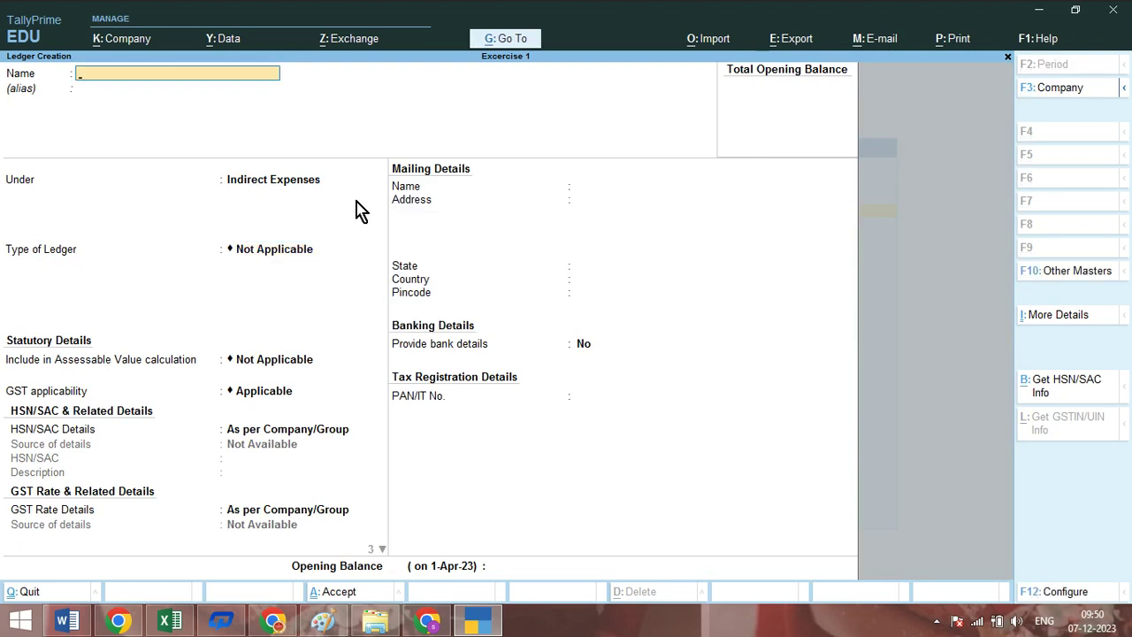
{"action": "key", "text": "Escape"}
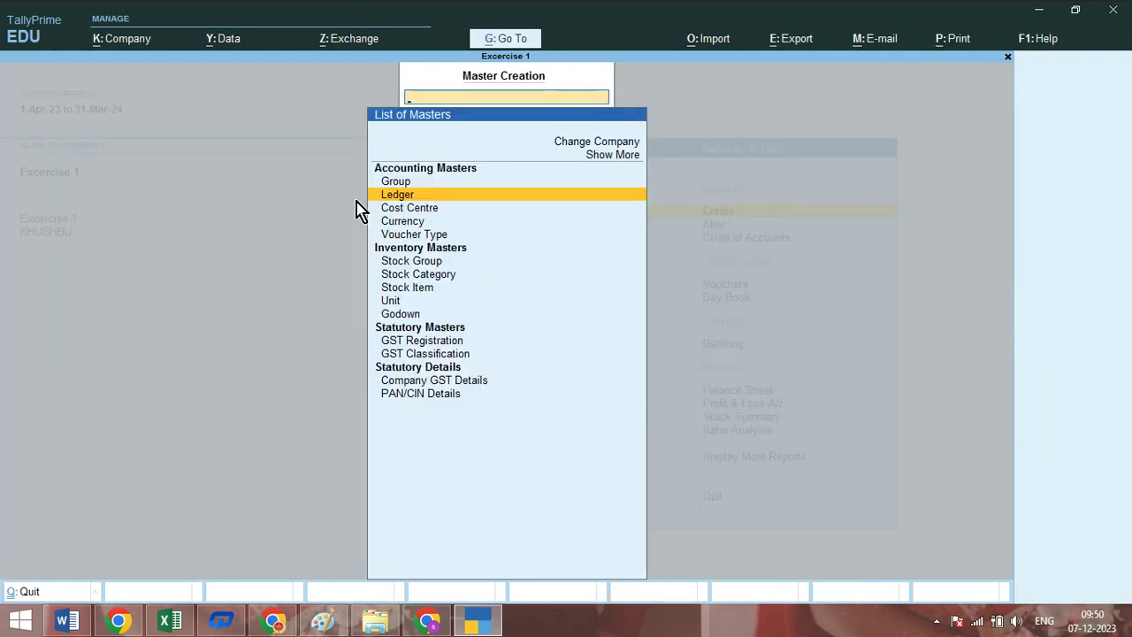
{"action": "key", "text": "Escape"}
Start a payment voucher and debit Stationary A/c with 2000.
{"action": "key", "text": "v"}
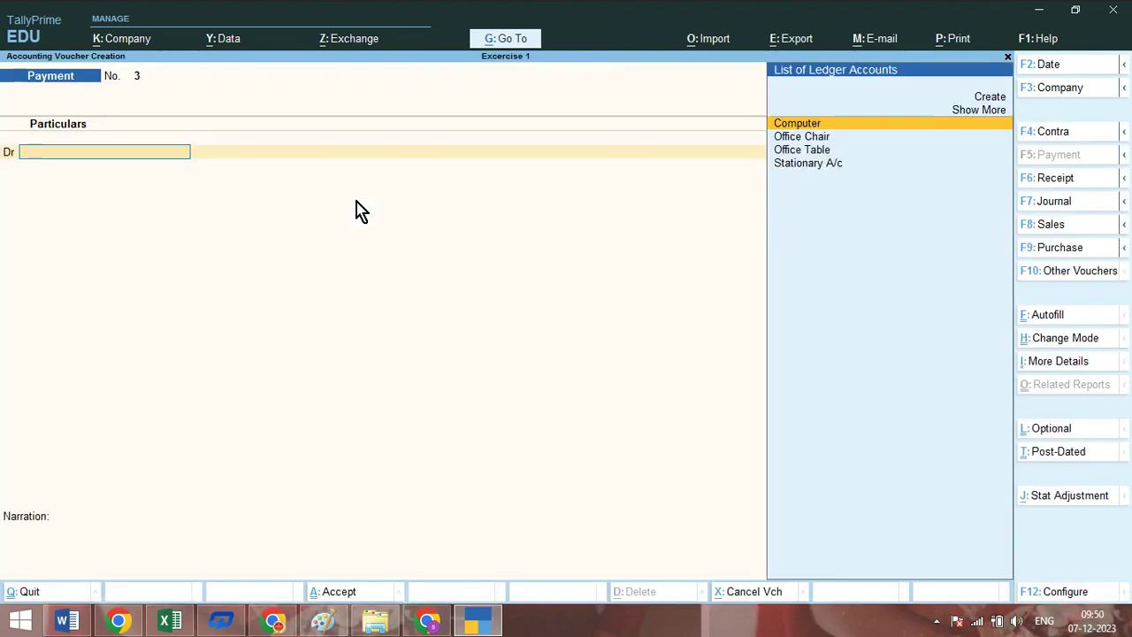
{"action": "key", "text": "Down"}
{"action": "key", "text": "Down"}
{"action": "key", "text": "Down"}
{"action": "key", "text": "Return"}
{"action": "type", "text": "2"}
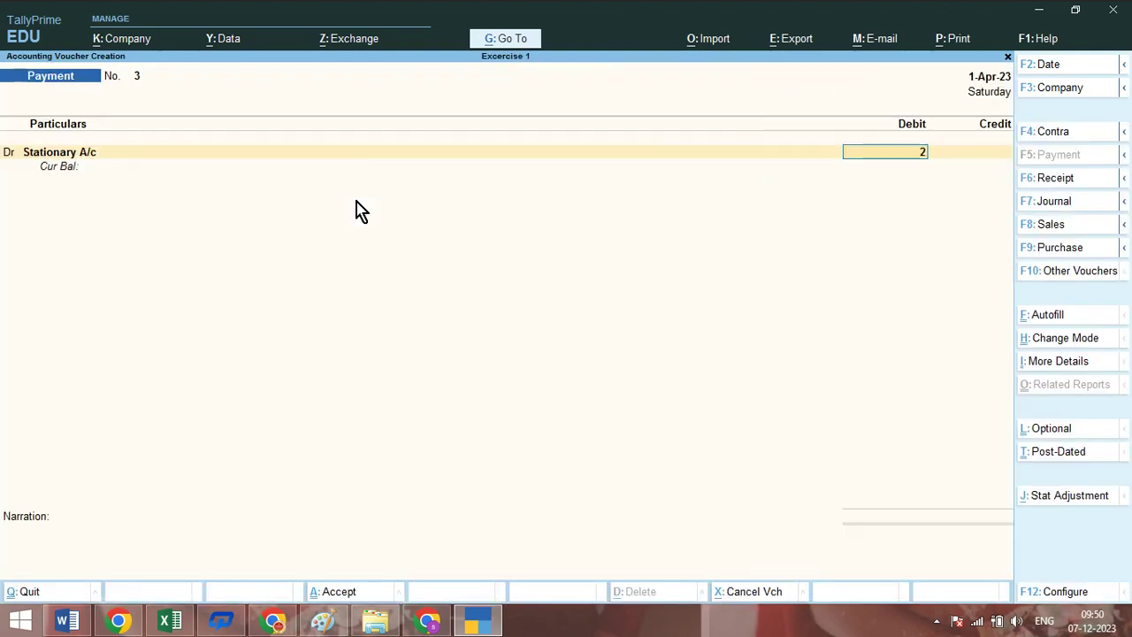
{"action": "type", "text": "000"}
{"action": "key", "text": "Return"}
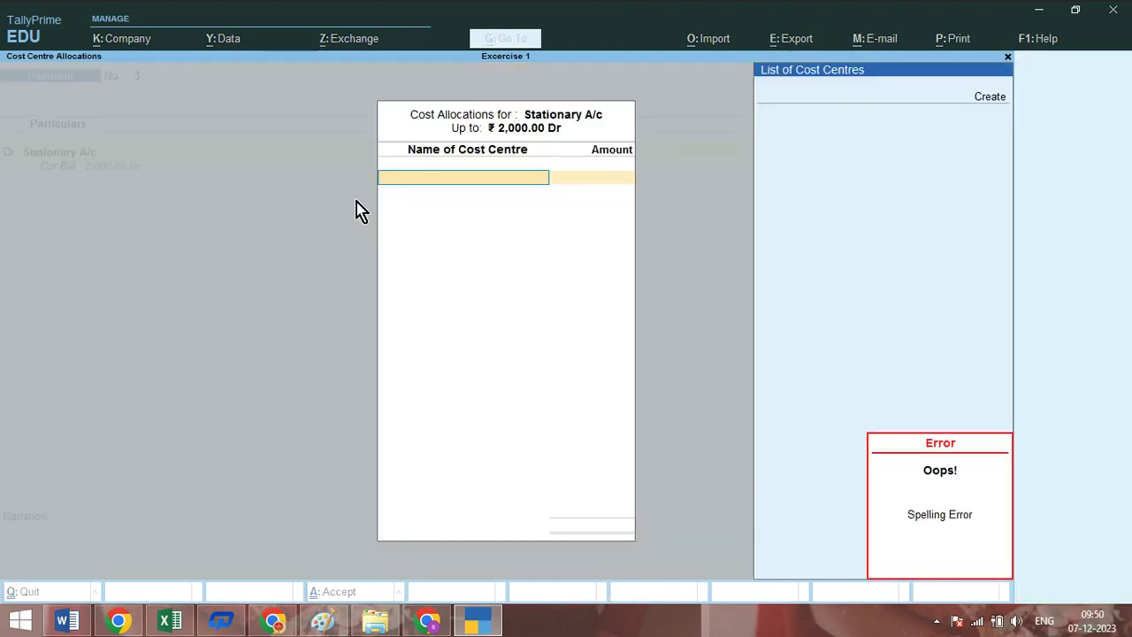
{"action": "key", "text": "Escape"}
{"action": "key", "text": "Return"}
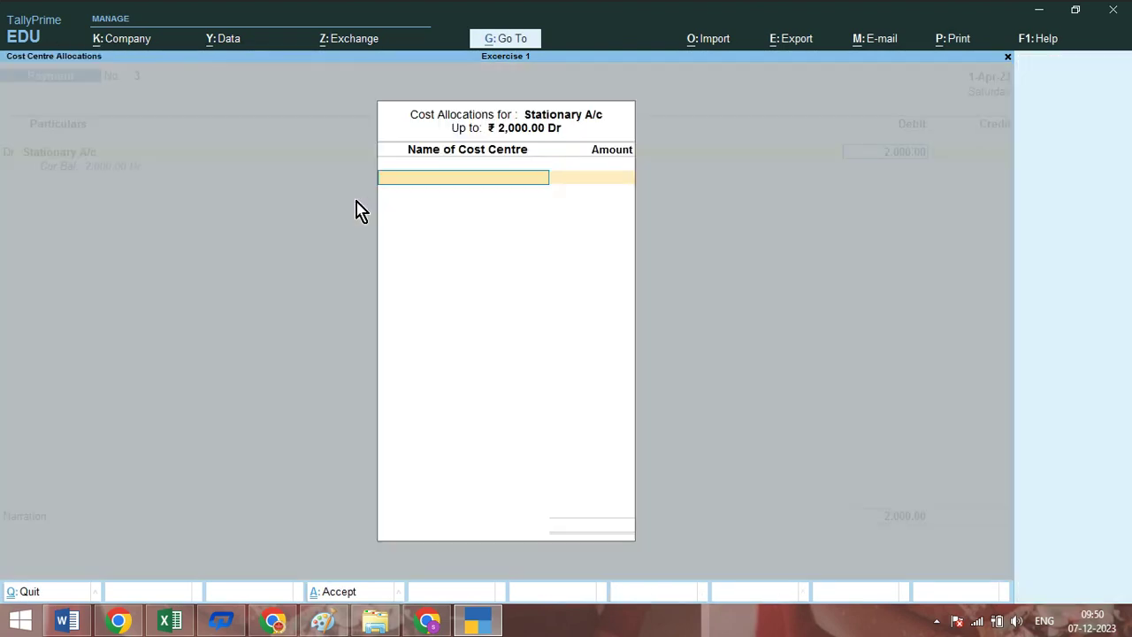
{"action": "key", "text": "Escape"}
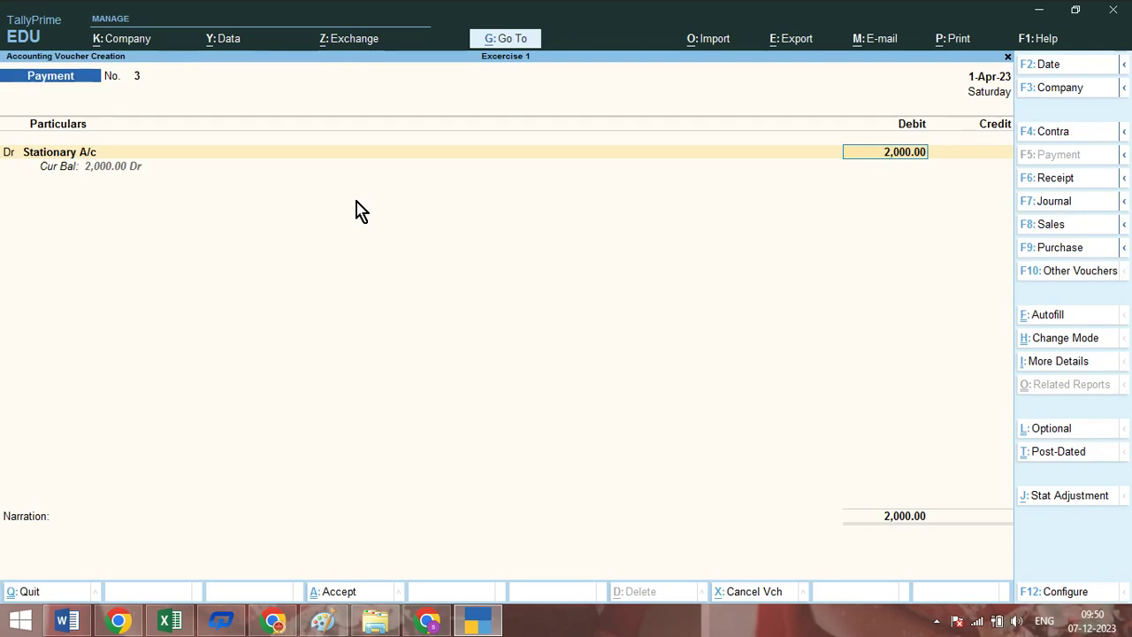
{"action": "key", "text": "F3"}
{"action": "key", "text": "Escape"}
{"action": "key", "text": "Return"}
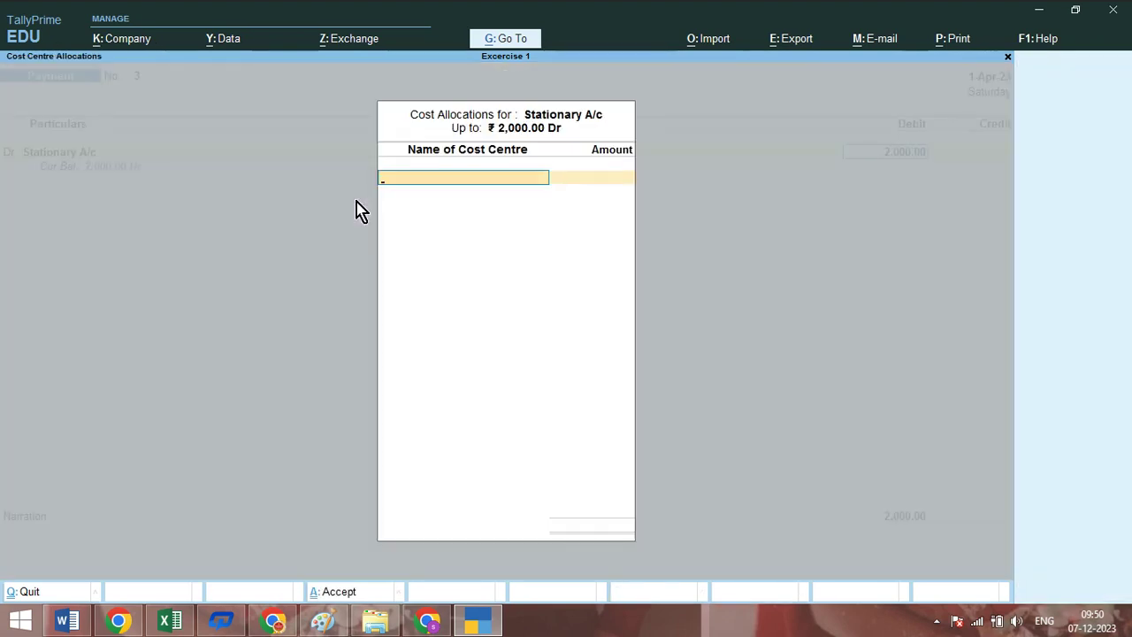
{"action": "key", "text": "alt+c"}
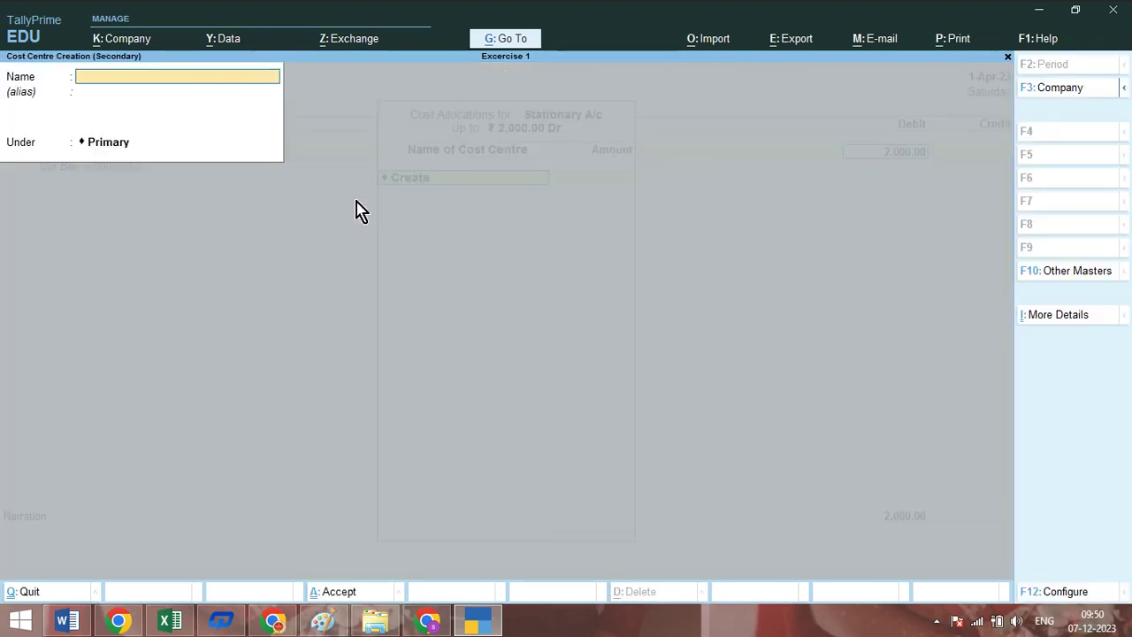
{"action": "key", "text": "Escape"}
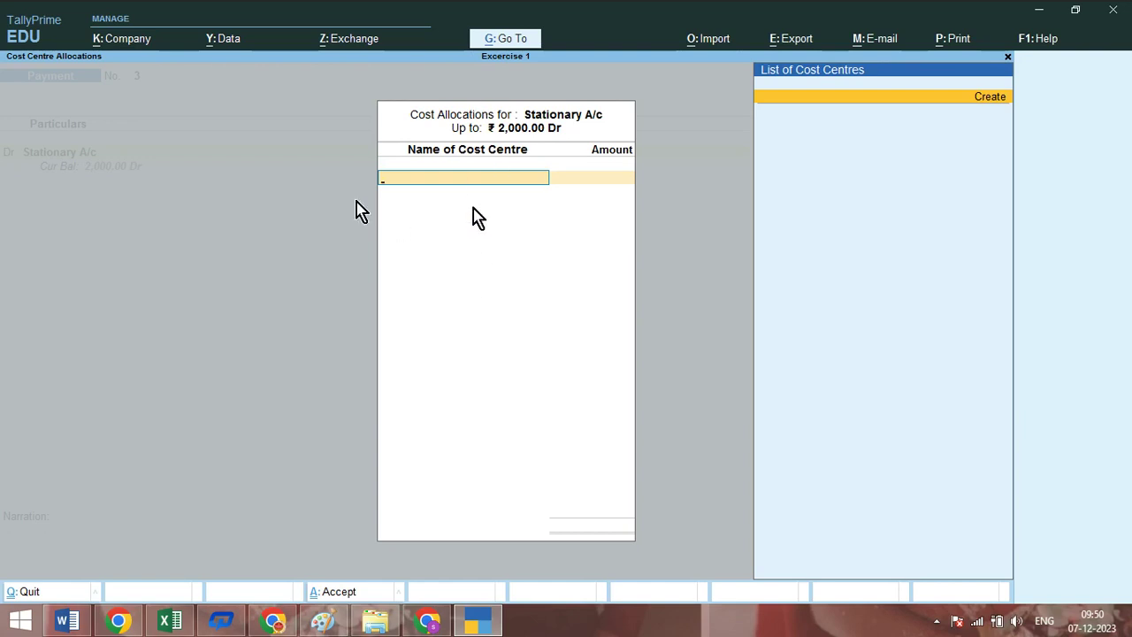
{"action": "key", "text": "Escape"}
{"action": "key", "text": "F12"}
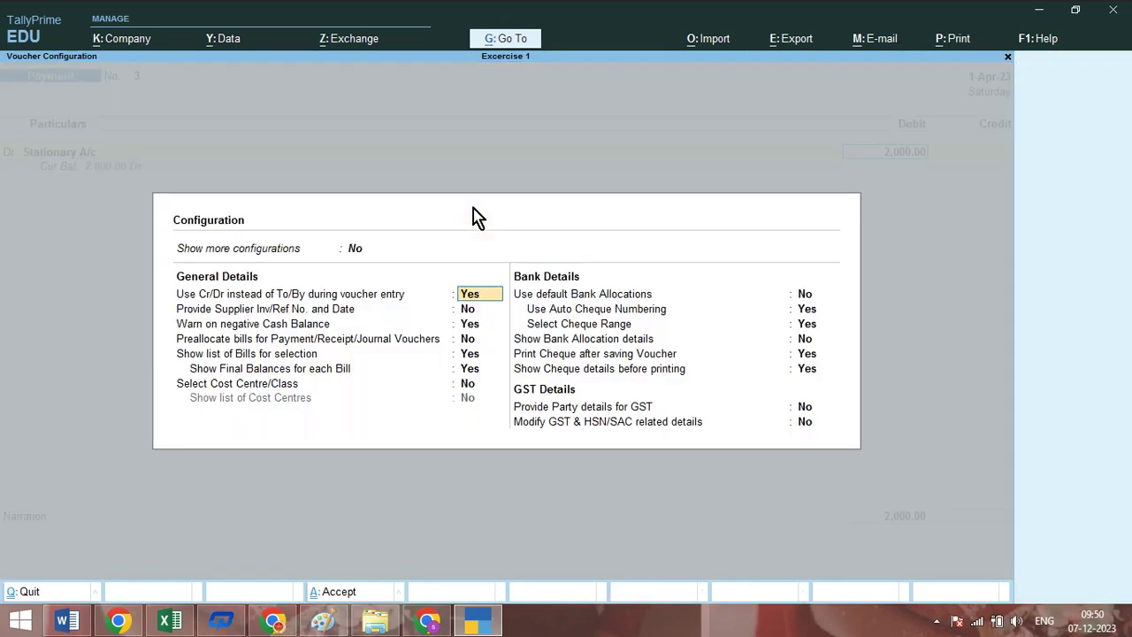
{"action": "key", "text": "Escape"}
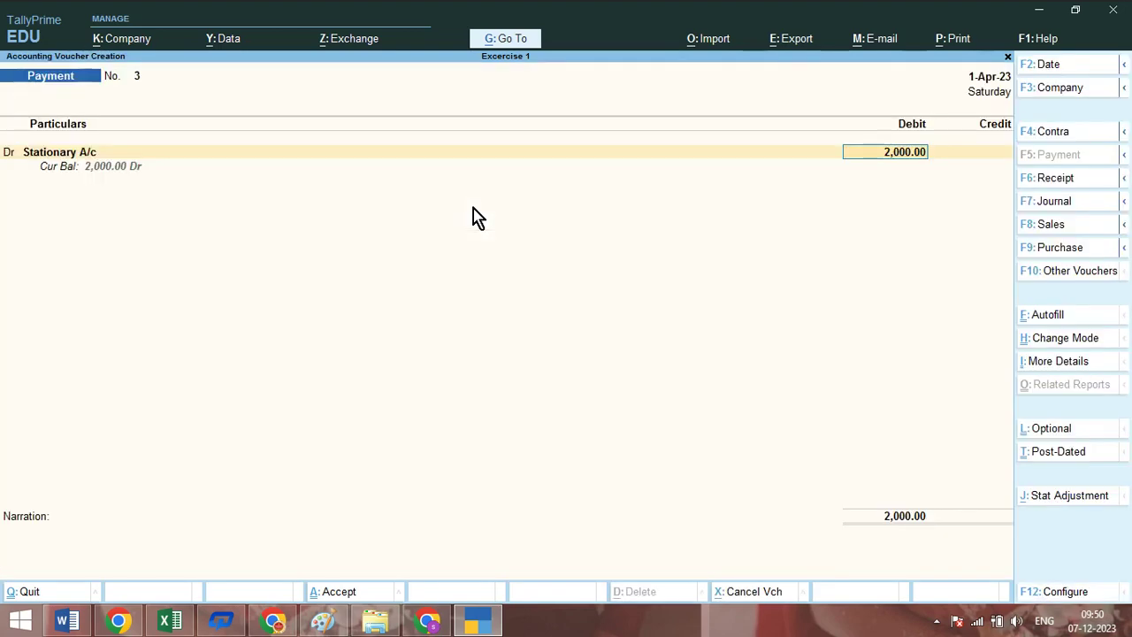
Disable cost centres in the company features of Excercise 1 and accept the change.
{"action": "key", "text": "F11"}
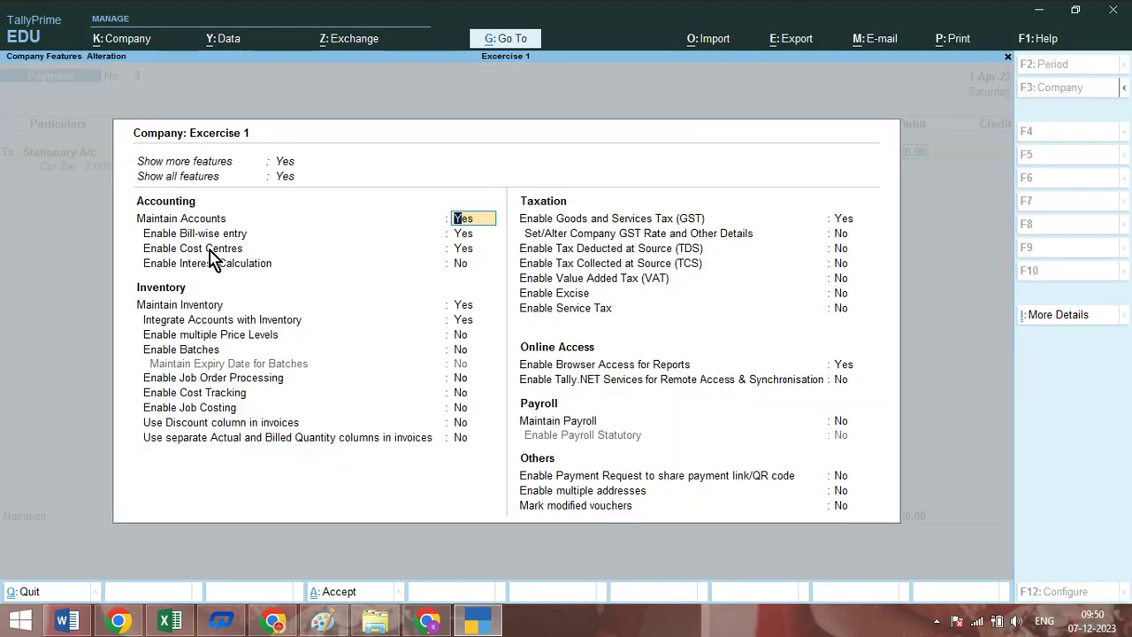
{"action": "left_click", "coordinate": [160, 257]}
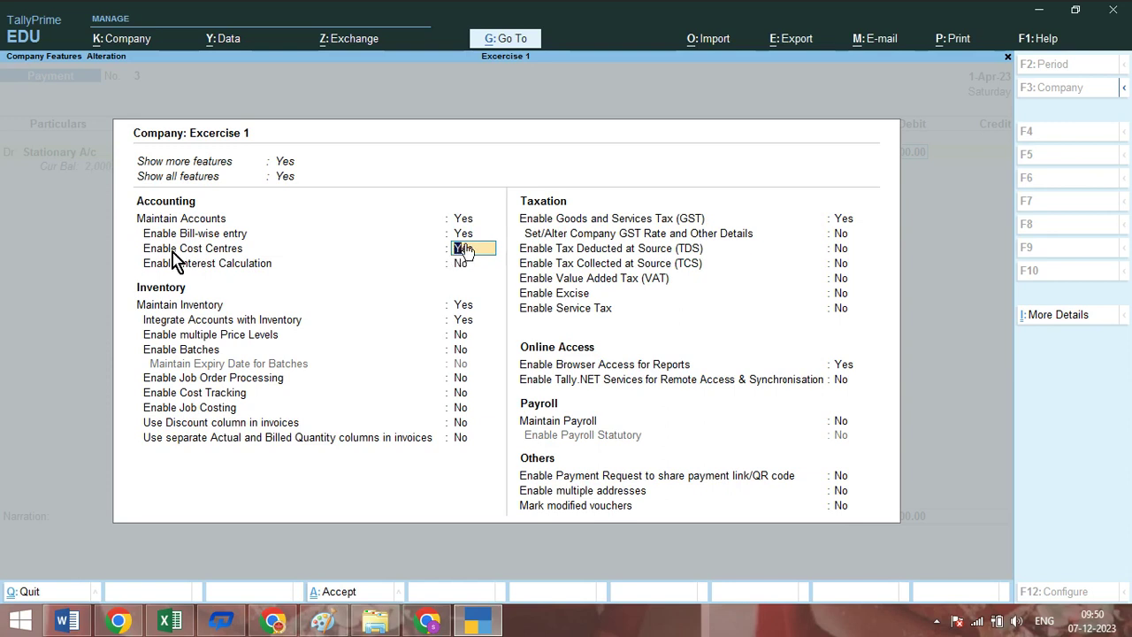
{"action": "key", "text": "n"}
{"action": "key", "text": "ctrl"}
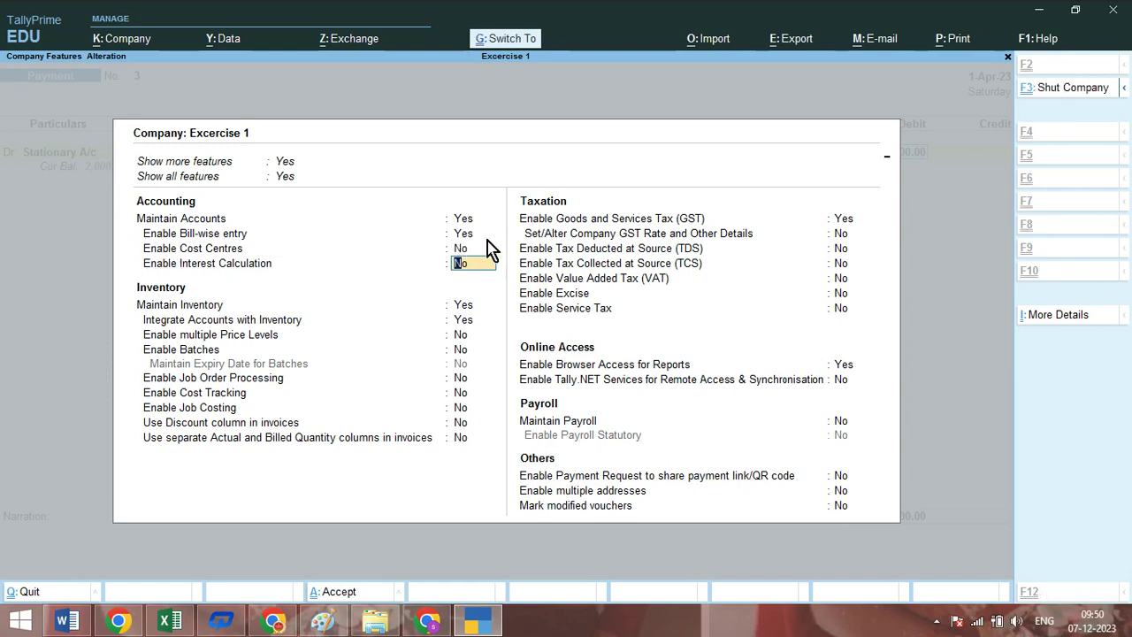
{"action": "key", "text": "ctrl+a"}
{"action": "key", "text": "Return"}
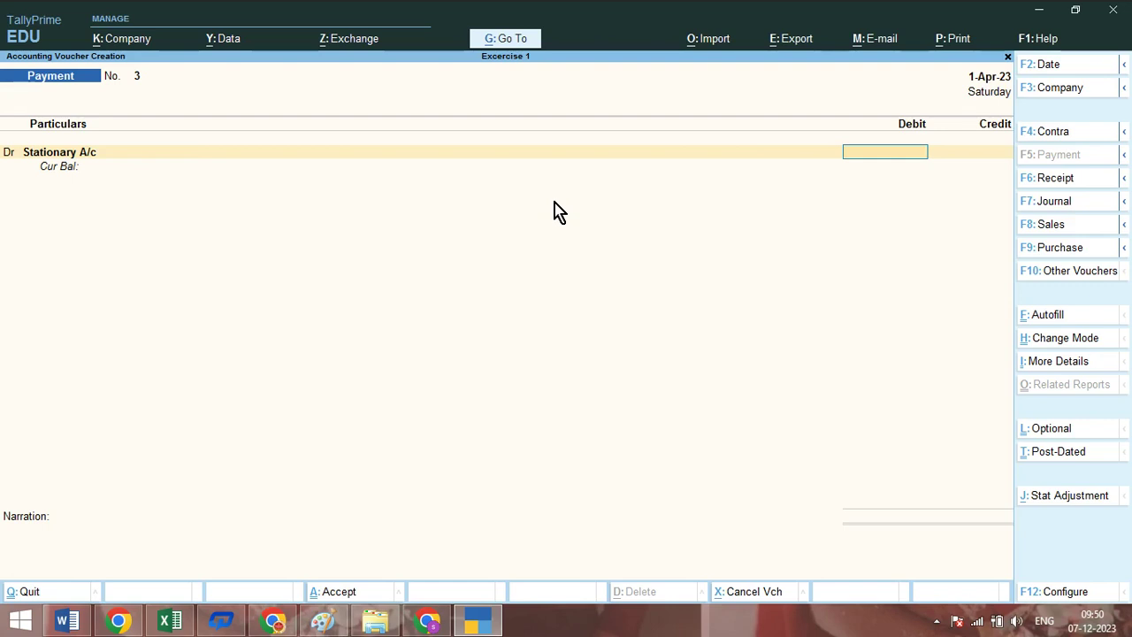
Debit Stationary A/c with 2000, credit Cash with 2,000.00, and save the payment voucher.
{"action": "type", "text": "2000"}
{"action": "key", "text": "Return"}
{"action": "key", "text": "Return"}
{"action": "type", "text": "Cas"}
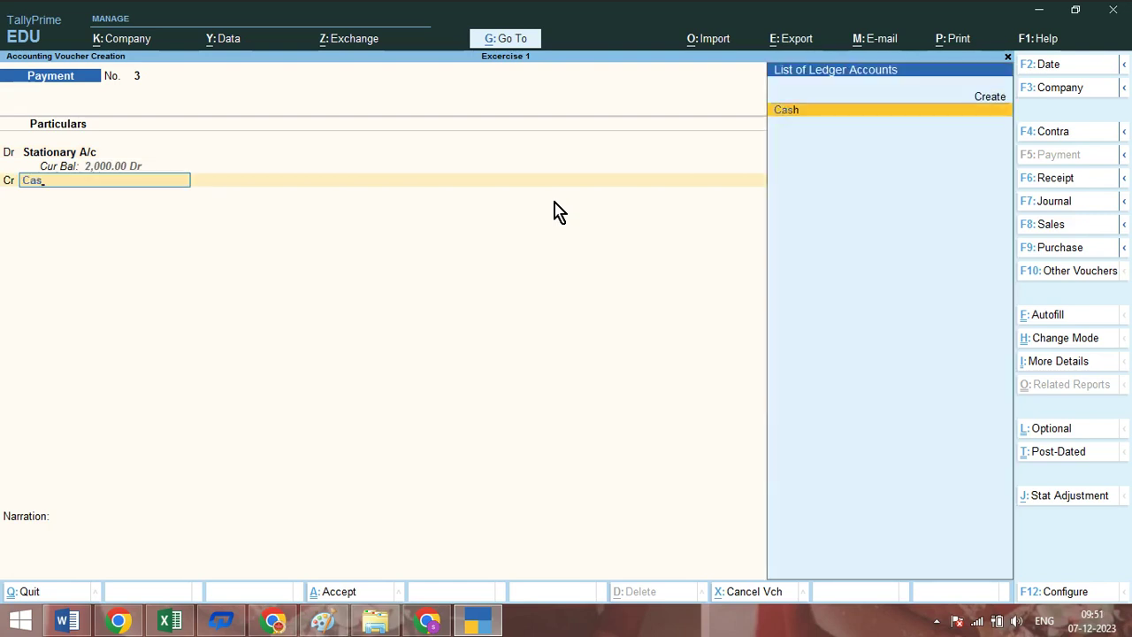
{"action": "key", "text": "Return"}
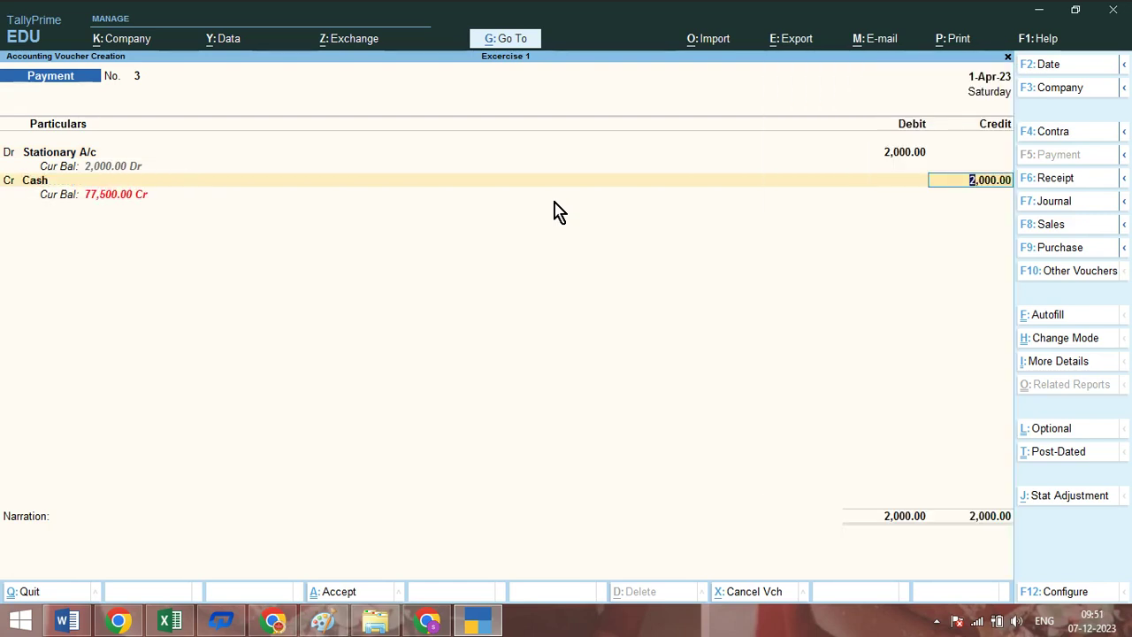
{"action": "key", "text": "ctrl+a"}
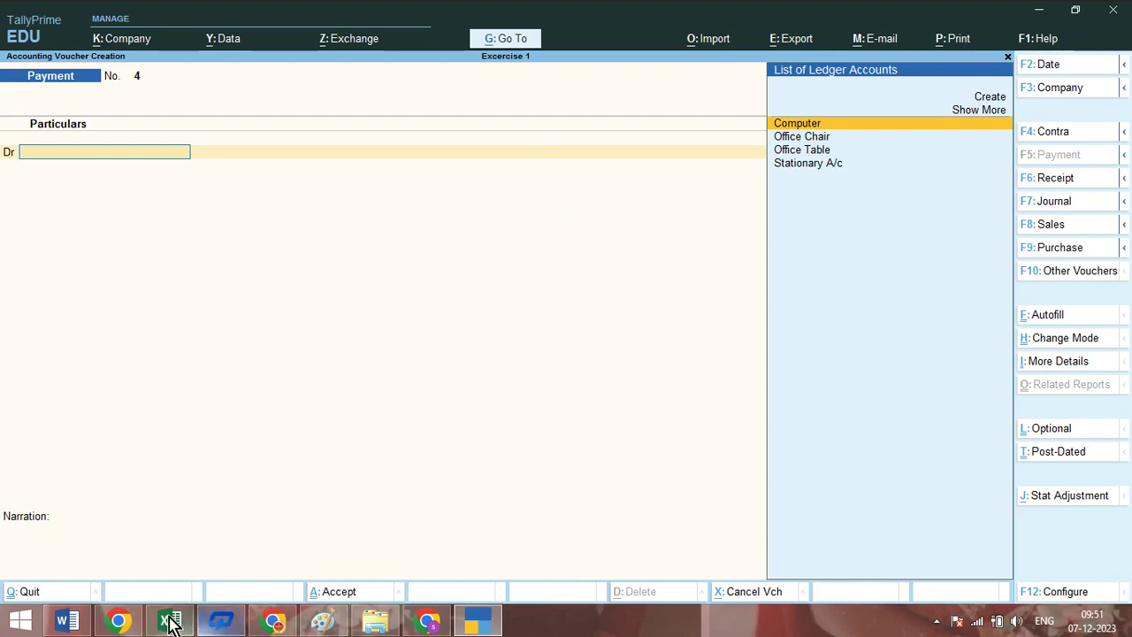
Switch to Word, consult the exercise's transactions, and start solution entry 5 with the debit account MOBILE PHONE-DR.
{"action": "left_click", "coordinate": [69, 621]}
{"action": "scroll", "coordinate": [366, 380], "scroll_direction": "up", "scroll_amount": 10}
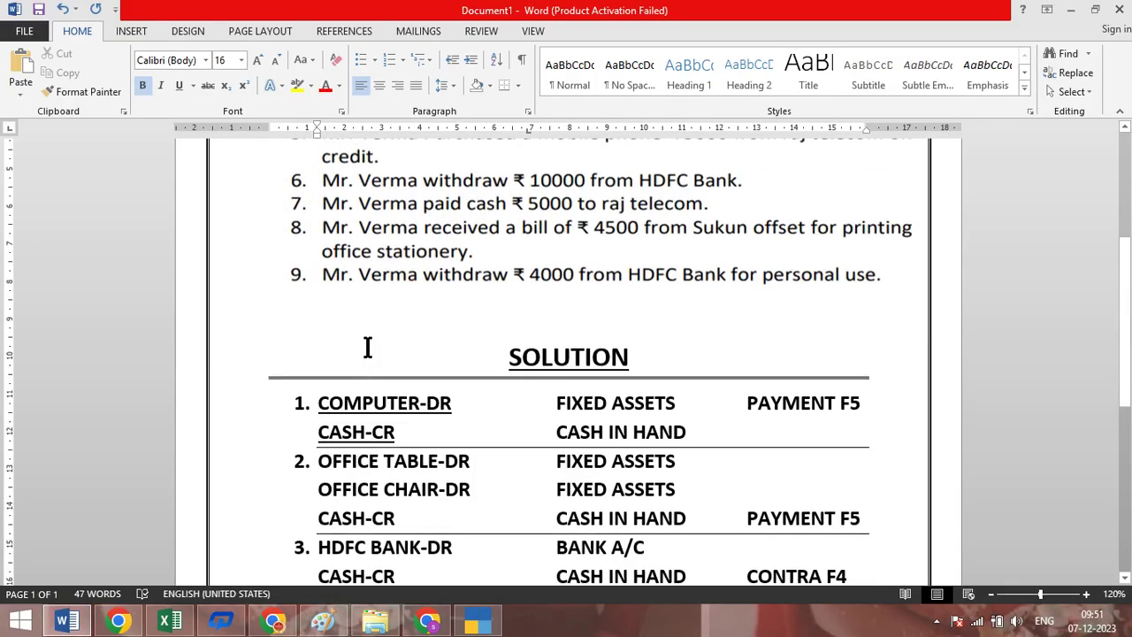
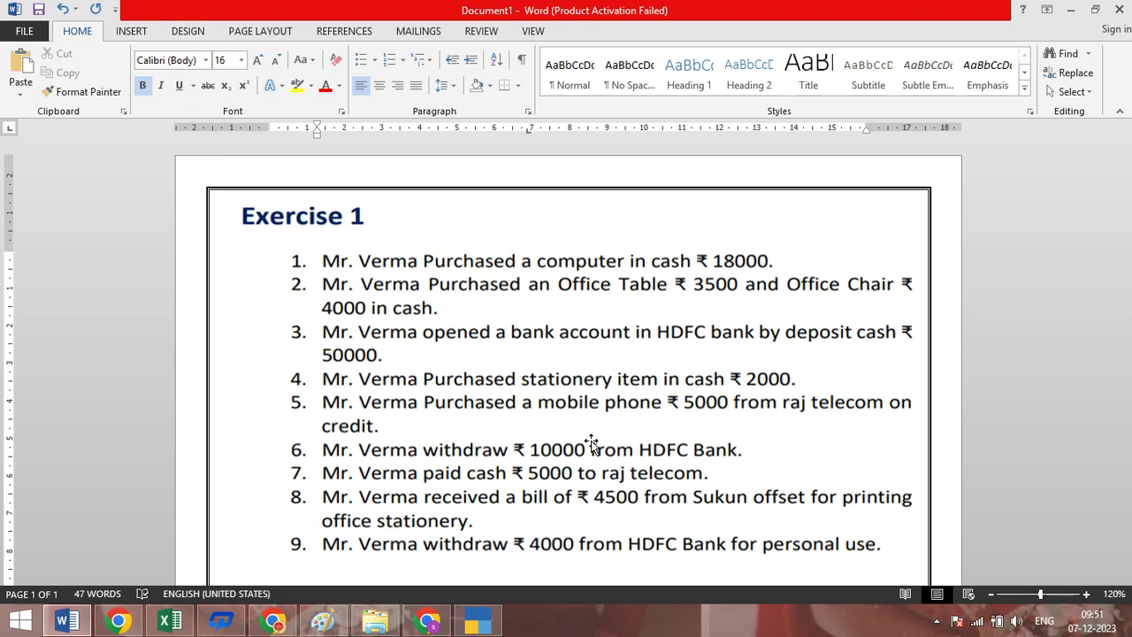
{"action": "scroll", "coordinate": [778, 504], "scroll_direction": "down", "scroll_amount": 10}
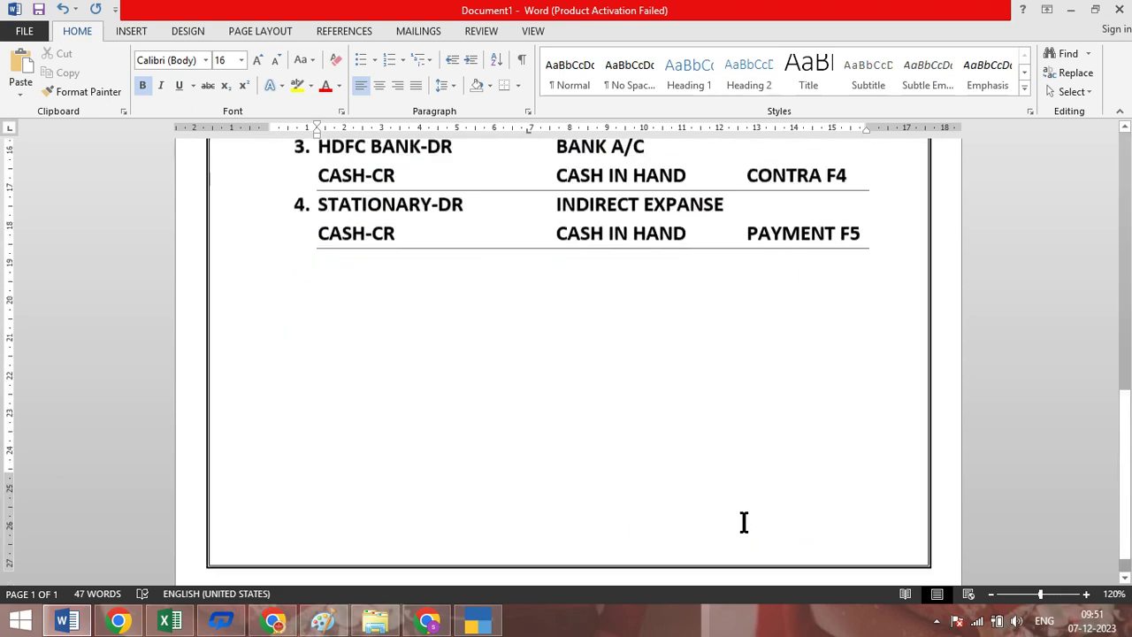
{"action": "scroll", "coordinate": [744, 521], "scroll_direction": "down", "scroll_amount": 1}
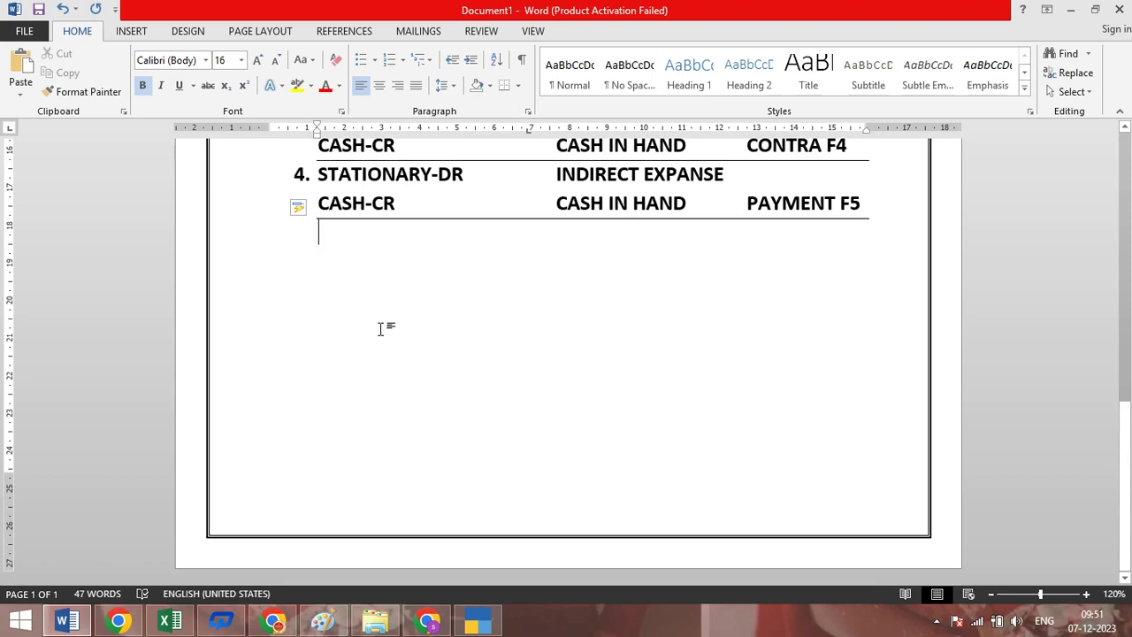
{"action": "type", "text": "5. "}
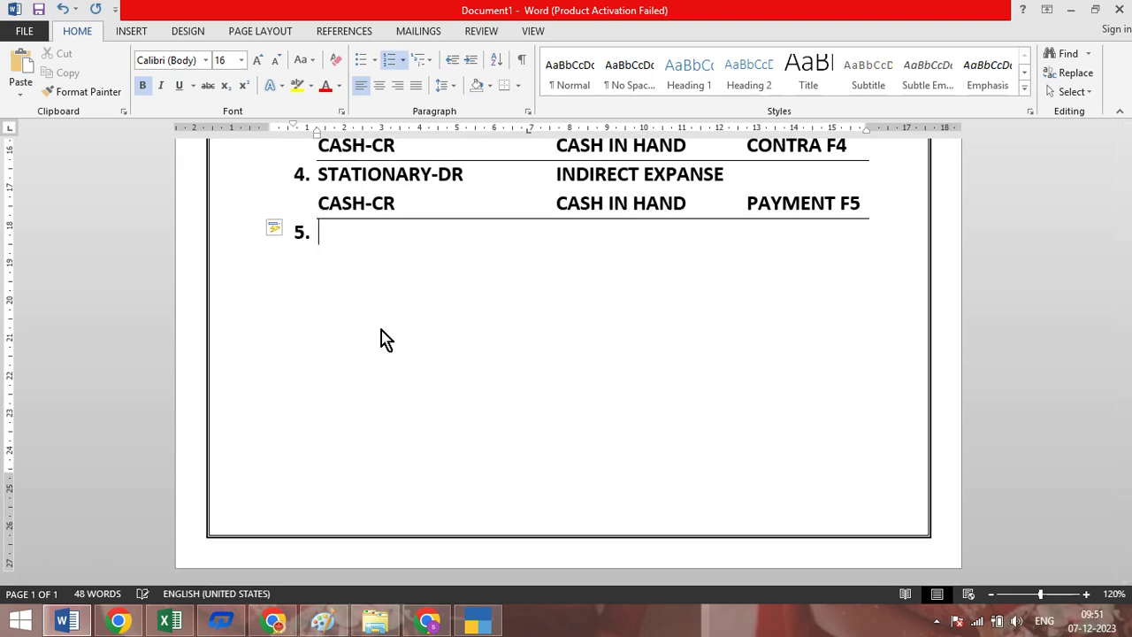
{"action": "type", "text": "MOBILE PHONE"}
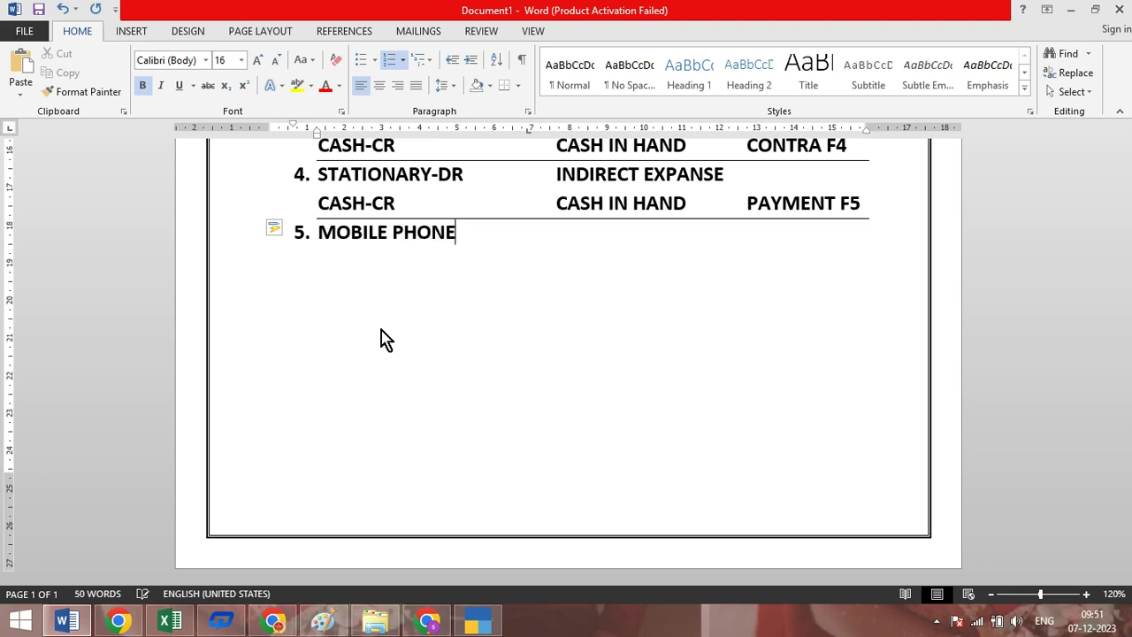
{"action": "key", "text": "Tab"}
{"action": "key", "text": "BackSpace"}
{"action": "type", "text": "-DR"}
Enter FIXED ASSEST as the group of MOBILE PHONE-DR in the second column and start a new line below.
{"action": "key", "text": "Tab"}
{"action": "type", "text": "F"}
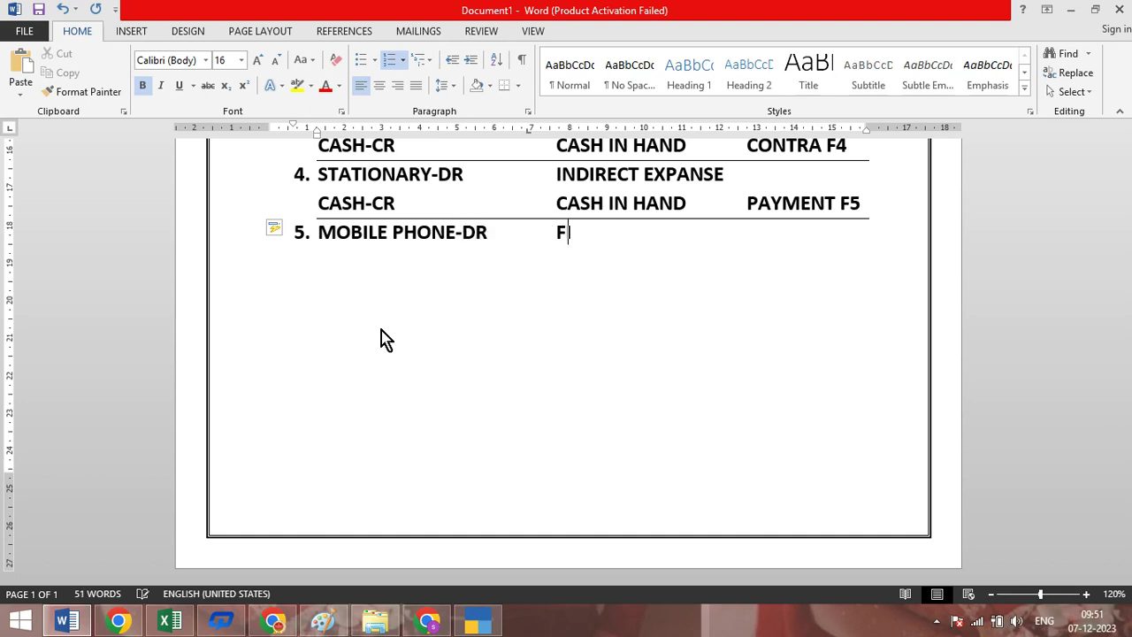
{"action": "type", "text": "IXED ASS"}
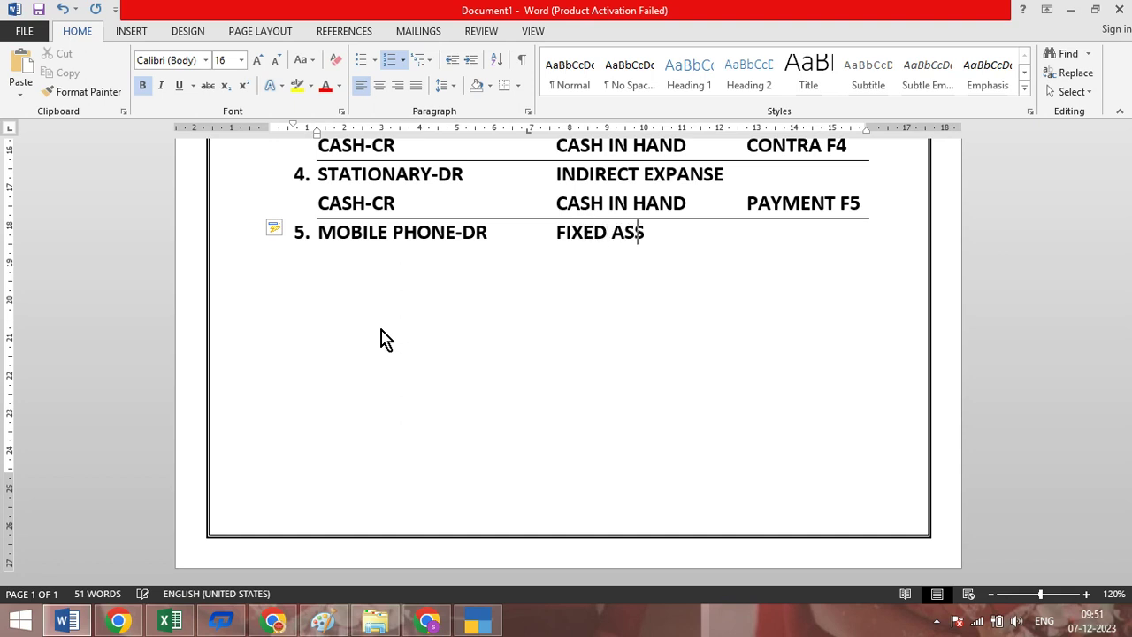
{"action": "type", "text": "ETST"}
{"action": "key", "text": "BackSpace"}
{"action": "key", "text": "BackSpace"}
{"action": "key", "text": "BackSpace"}
{"action": "type", "text": "ST"}
{"action": "key", "text": "Tab"}
{"action": "key", "text": "Tab"}
{"action": "key", "text": "BackSpace"}
{"action": "key", "text": "Return"}
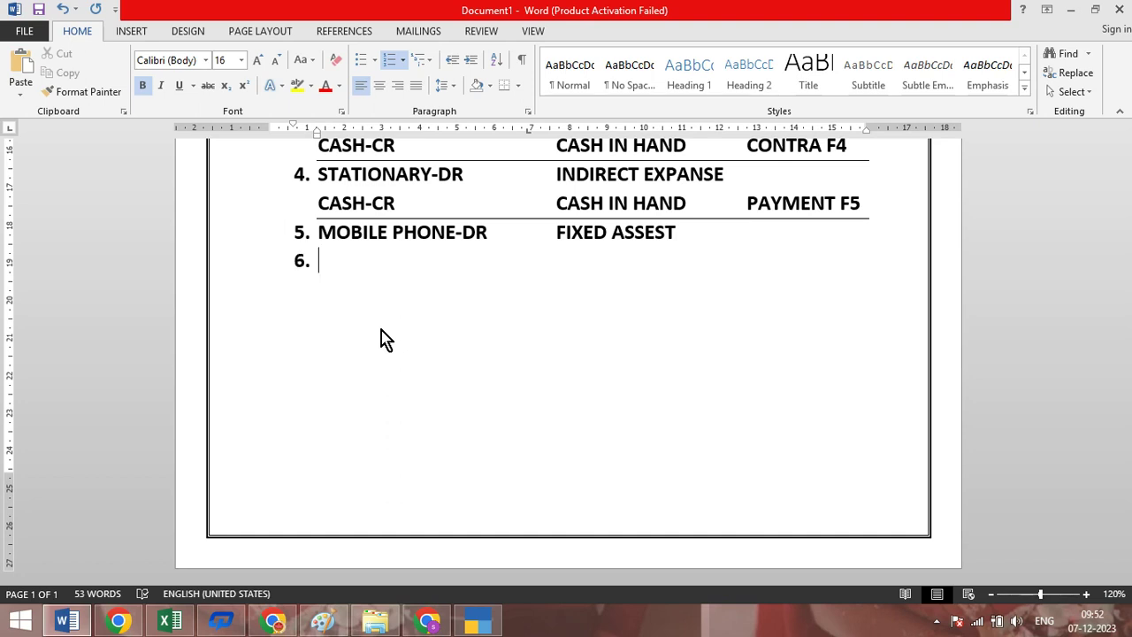
{"action": "left_click", "coordinate": [123, 621]}
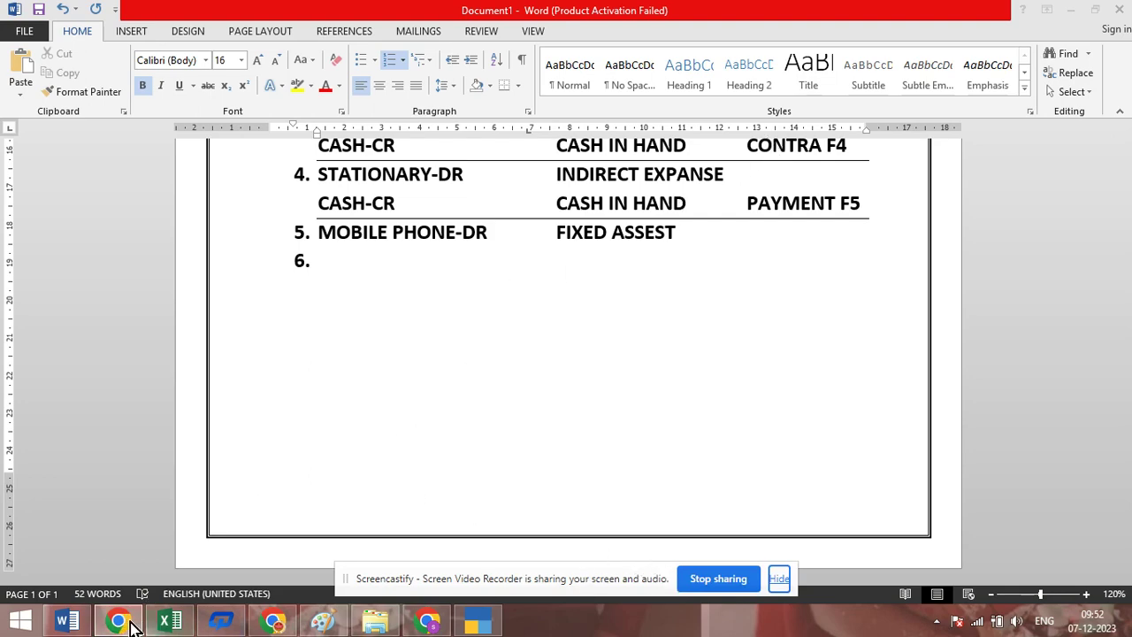
{"action": "left_click", "coordinate": [280, 624]}
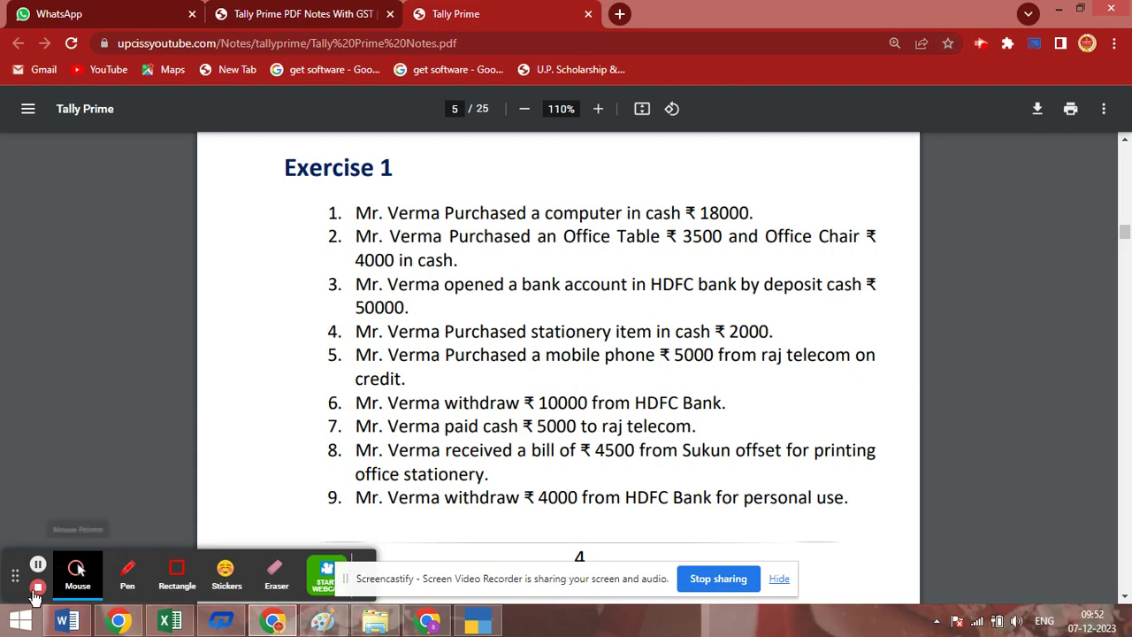
{"action": "left_click", "coordinate": [38, 566]}
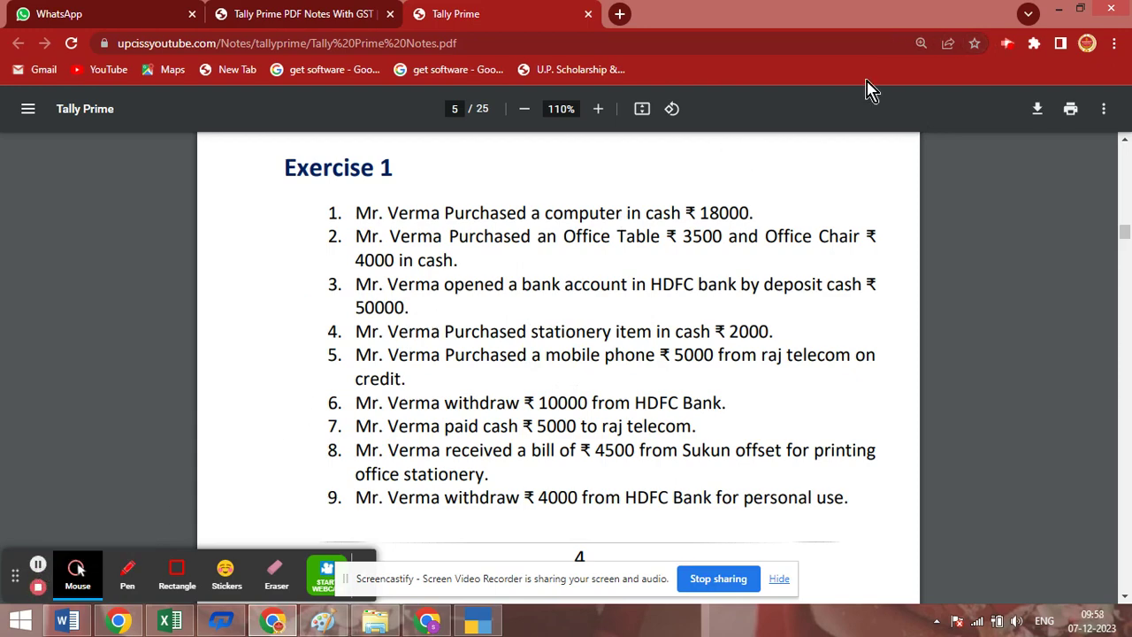
{"action": "left_click", "coordinate": [1059, 12]}
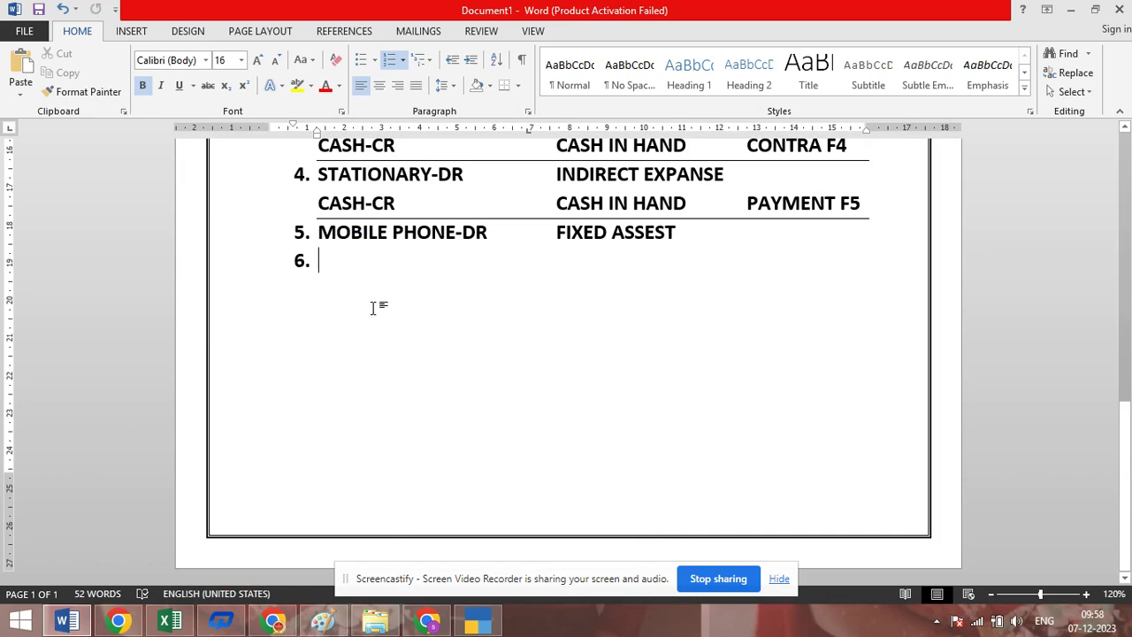
Remove the list number 6 from the line below MOBILE PHONE-DR and reread transaction 5 in the exercise.
{"action": "key", "text": "BackSpace"}
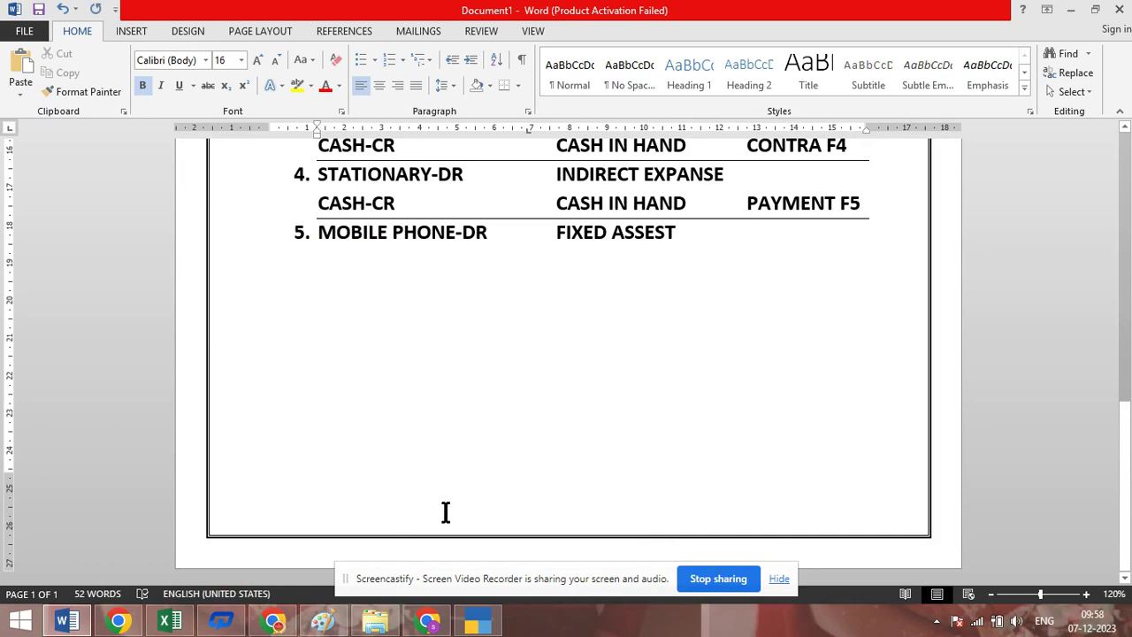
{"action": "scroll", "coordinate": [496, 452], "scroll_direction": "up", "scroll_amount": 6}
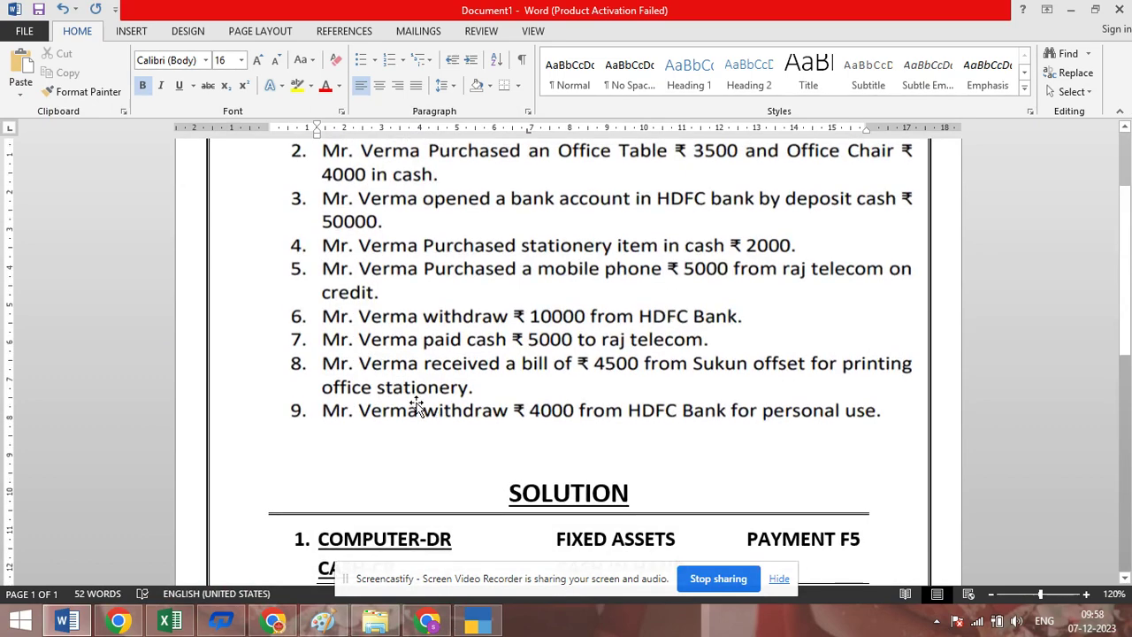
{"action": "scroll", "coordinate": [639, 322], "scroll_direction": "down", "scroll_amount": 3}
{"action": "scroll", "coordinate": [639, 322], "scroll_direction": "down", "scroll_amount": 5}
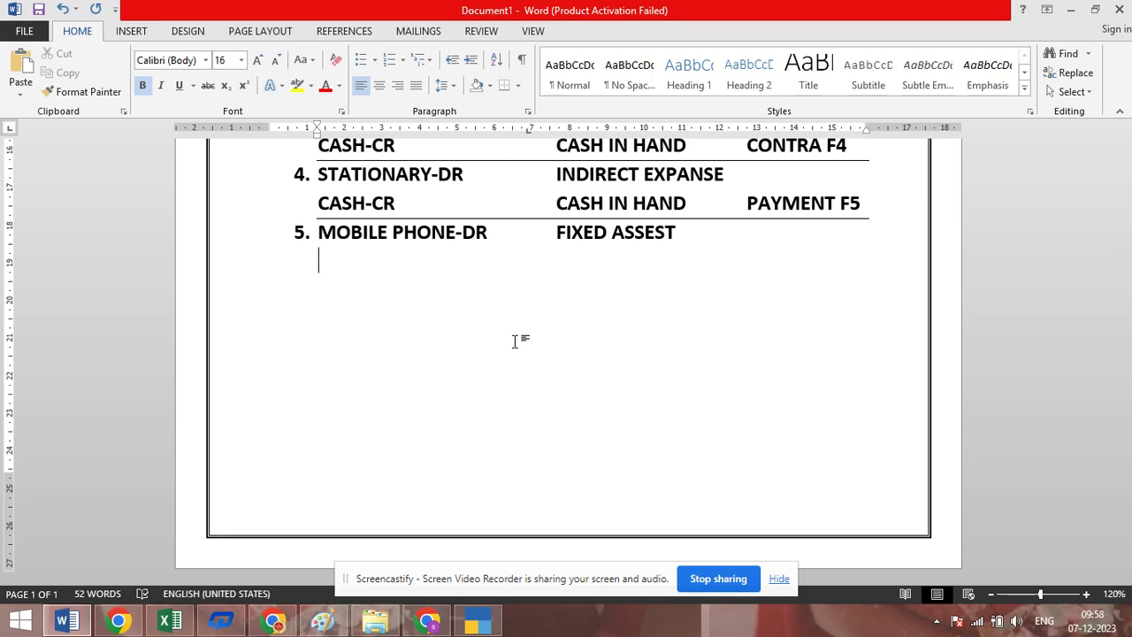
Switch to the Chrome window showing YouTube, cast the whole screen to SWTV-21AE, and return to Word.
{"action": "left_click", "coordinate": [422, 622]}
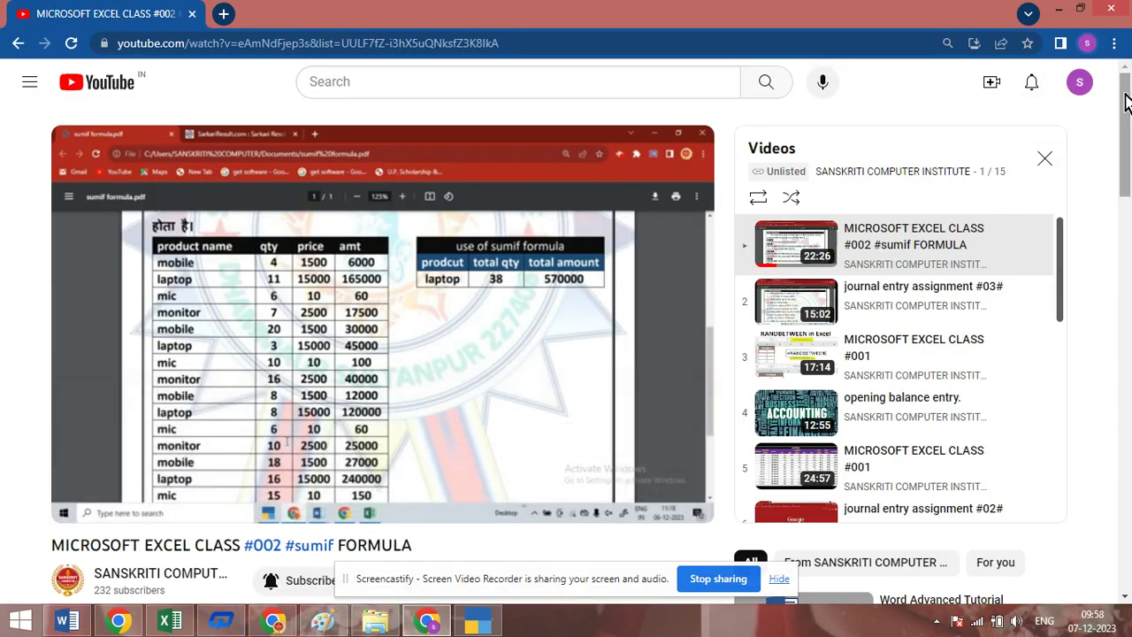
{"action": "left_click", "coordinate": [1114, 43]}
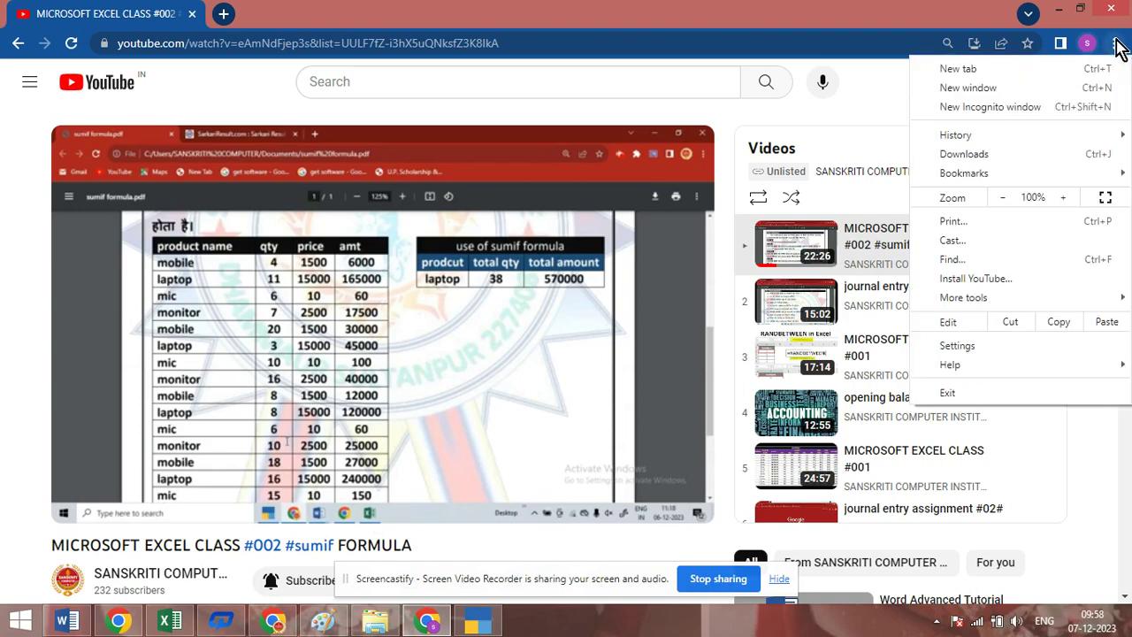
{"action": "left_click", "coordinate": [953, 240]}
{"action": "left_click", "coordinate": [850, 216]}
{"action": "left_click", "coordinate": [848, 260]}
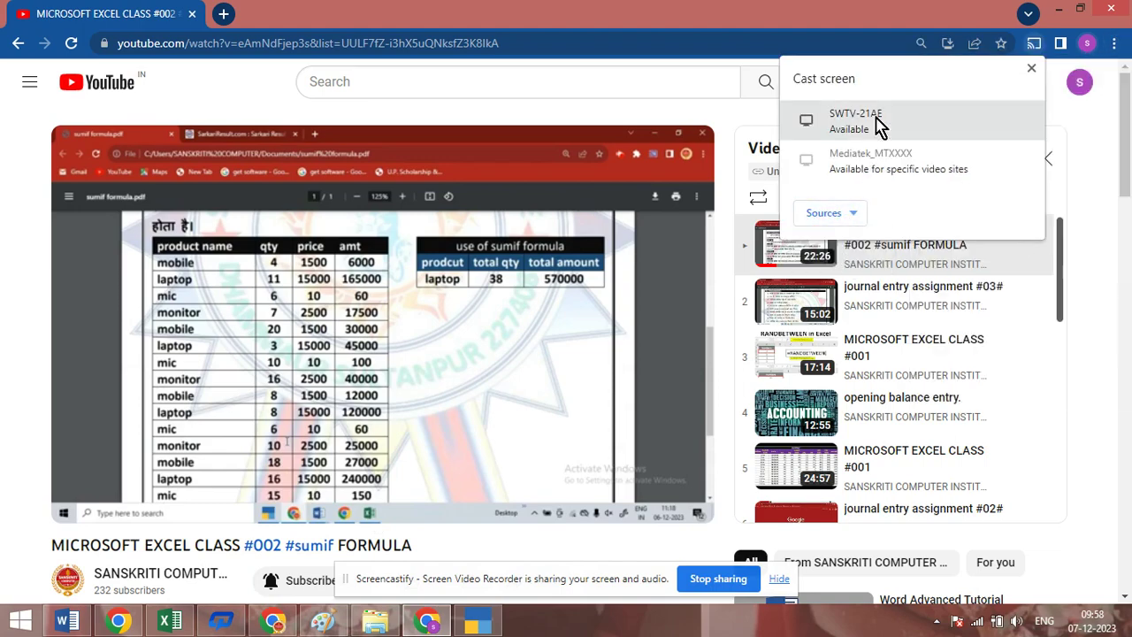
{"action": "left_click", "coordinate": [871, 121]}
{"action": "left_click", "coordinate": [1077, 8]}
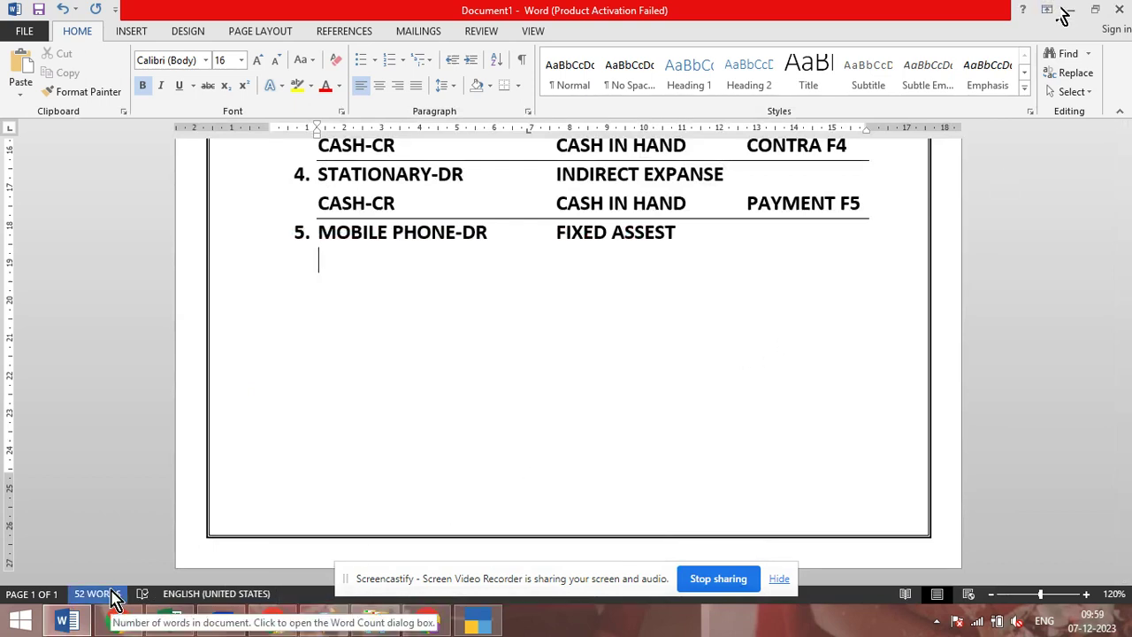
Enter RAJ TELECOM-CR as the credit account of entry 5 on the line below MOBILE PHONE-DR.
{"action": "type", "text": "RAJ TELC"}
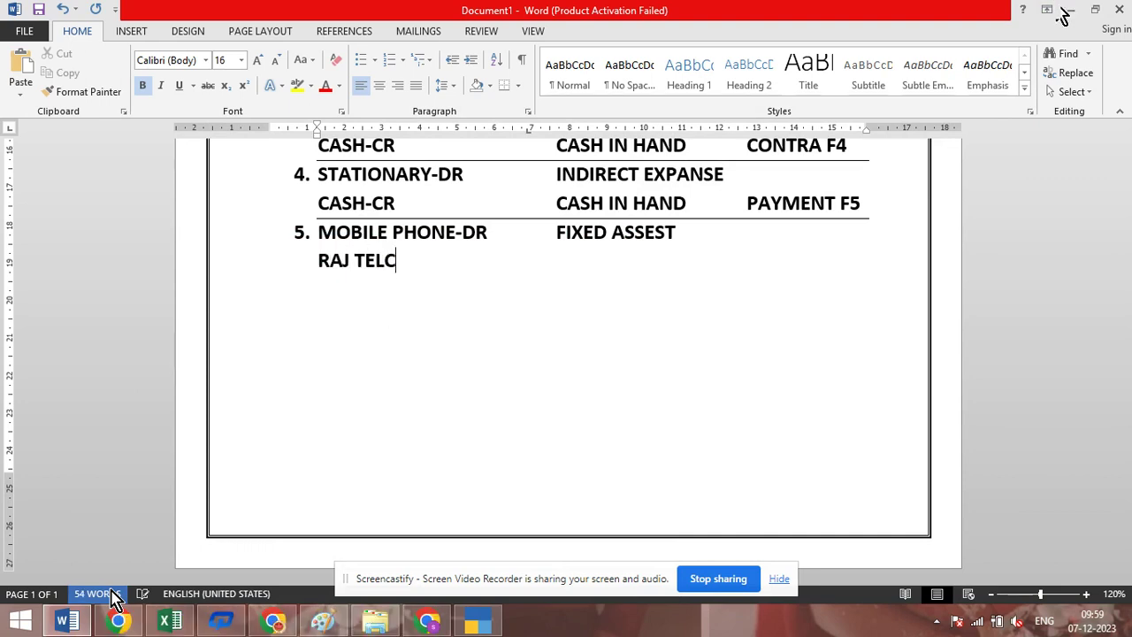
{"action": "type", "text": "O"}
{"action": "key", "text": "BackSpace"}
{"action": "key", "text": "BackSpace"}
{"action": "type", "text": "ECOM"}
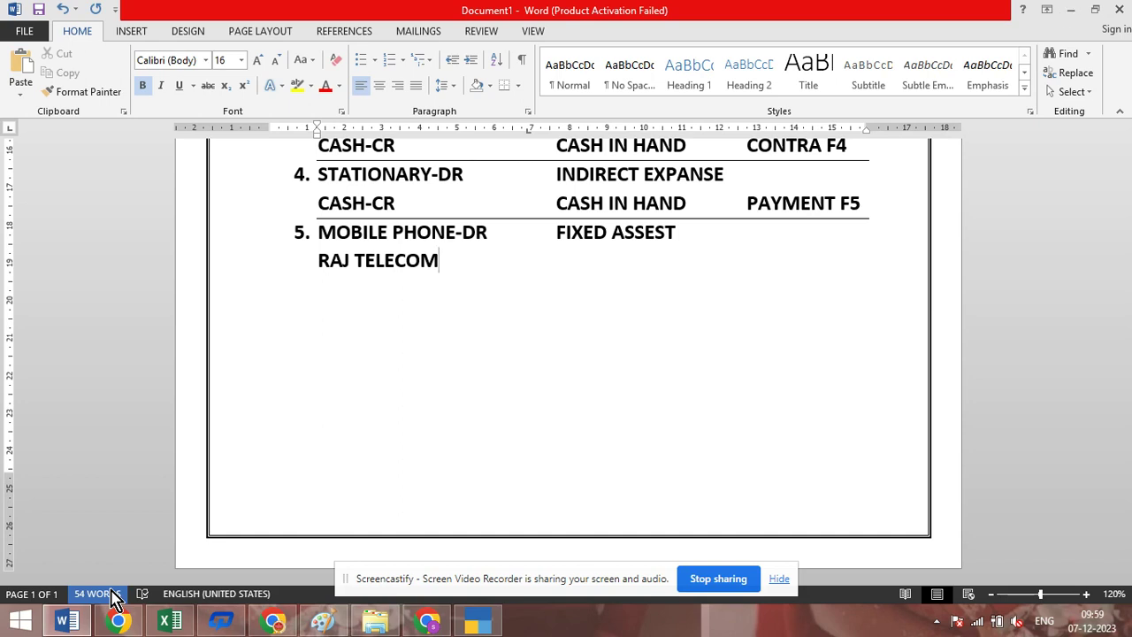
{"action": "type", "text": "CR"}
Enter SUNDRY CREDITORS as the group of RAJ TELECOM-CR in the second column.
{"action": "type", "text": "SUNDY"}
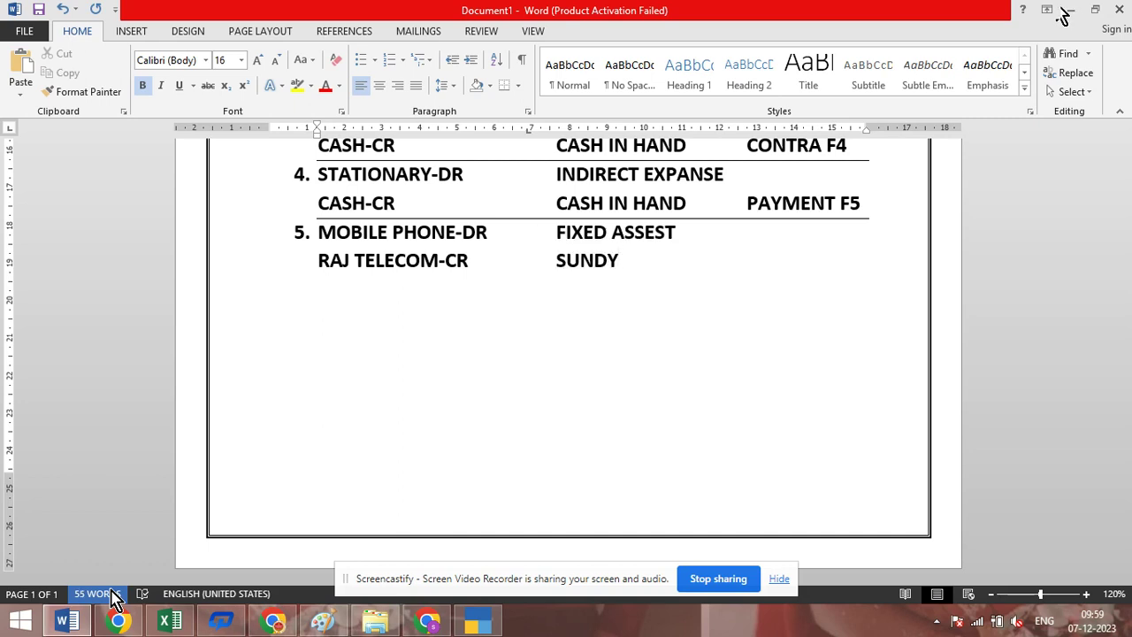
{"action": "key", "text": "BackSpace"}
{"action": "type", "text": "RY CREDIR"}
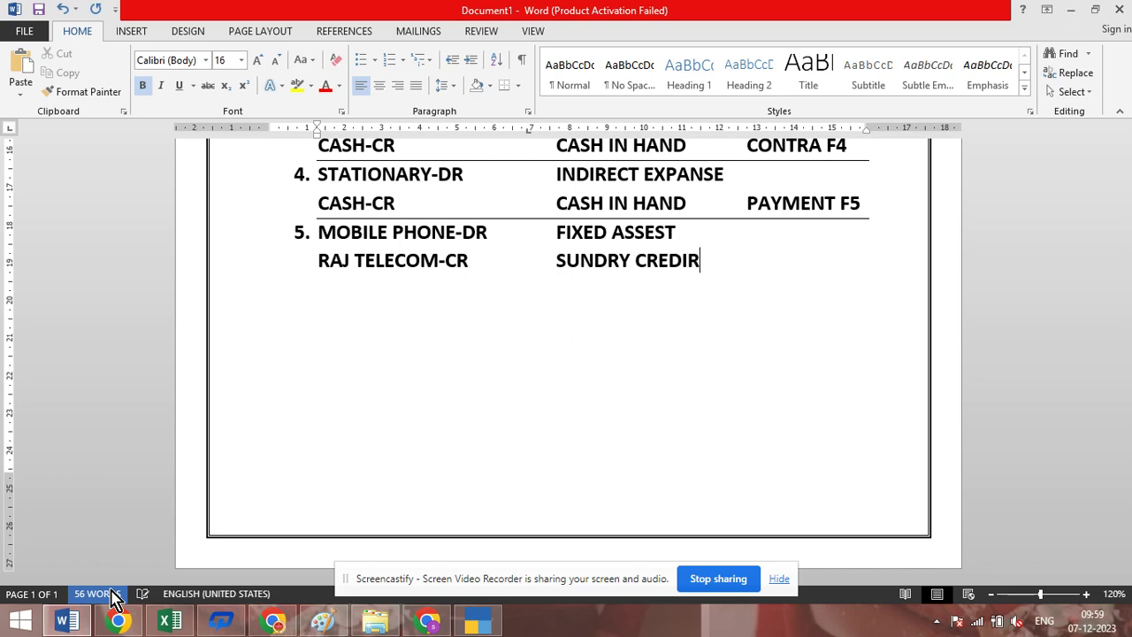
{"action": "key", "text": "BackSpace"}
{"action": "type", "text": "T0O"}
{"action": "key", "text": "BackSpace"}
{"action": "key", "text": "BackSpace"}
{"action": "type", "text": "ORS "}
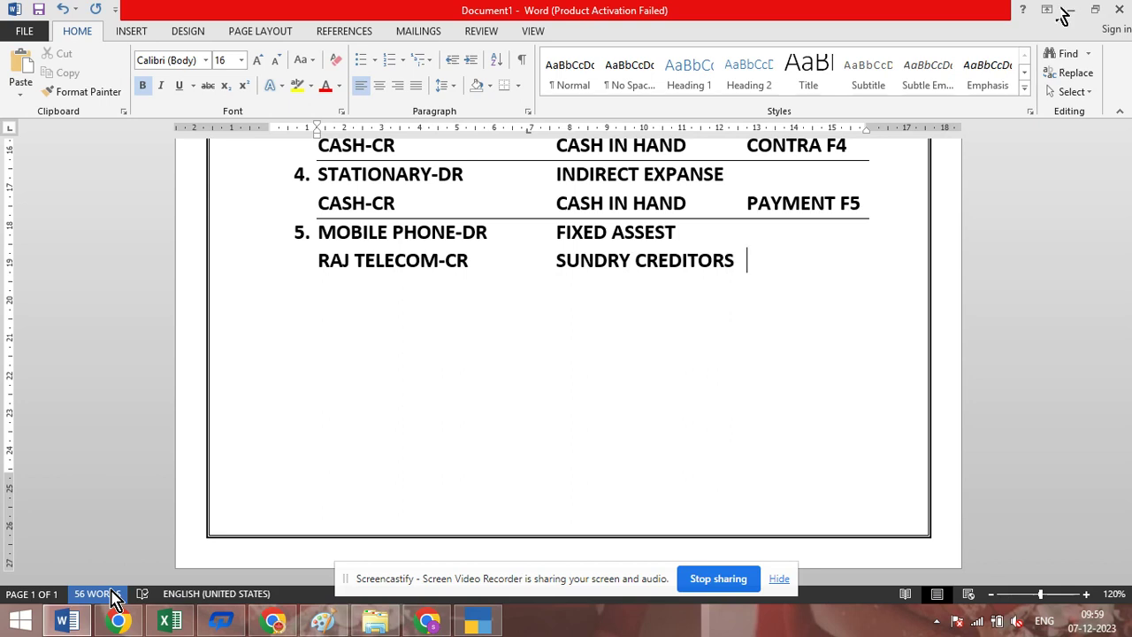
Enter JOURNAL F7 as the voucher type in the third column of entry 5, fitted on the RAJ TELECOM-CR line.
{"action": "type", "text": "JOURNAL"}
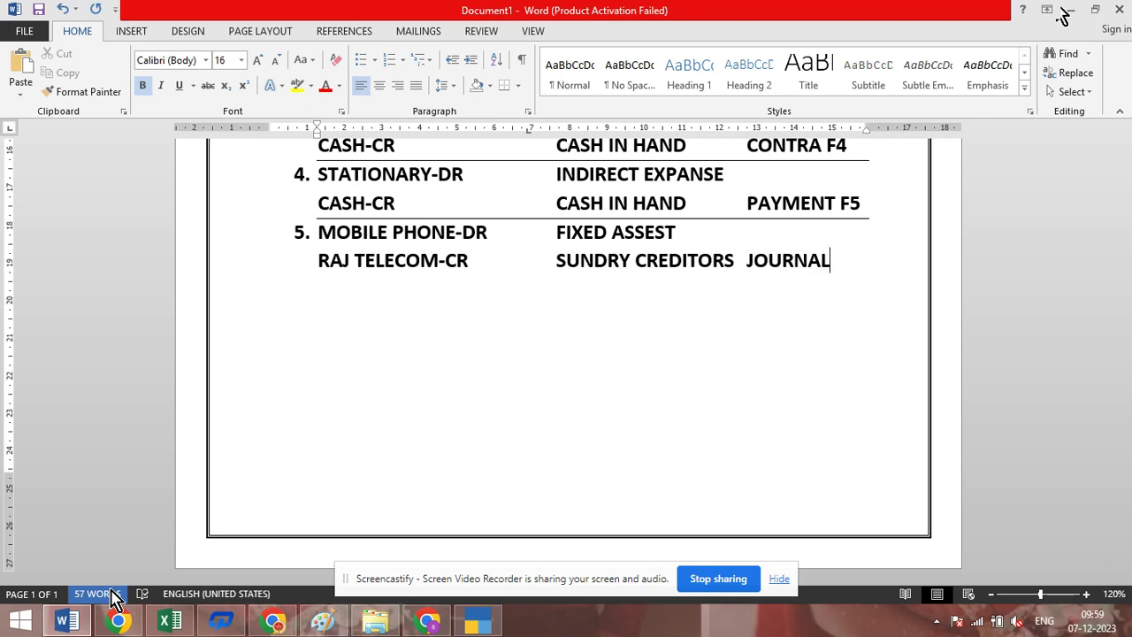
{"action": "left_click", "coordinate": [742, 270]}
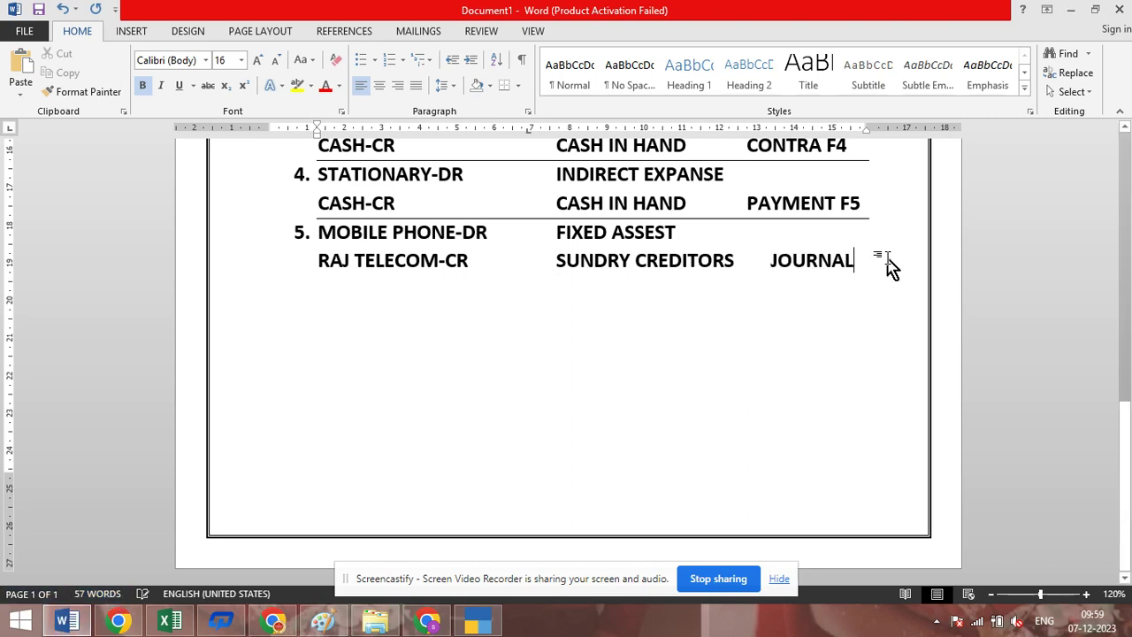
{"action": "key", "text": "End"}
{"action": "key", "text": "Return"}
{"action": "type", "text": "F7"}
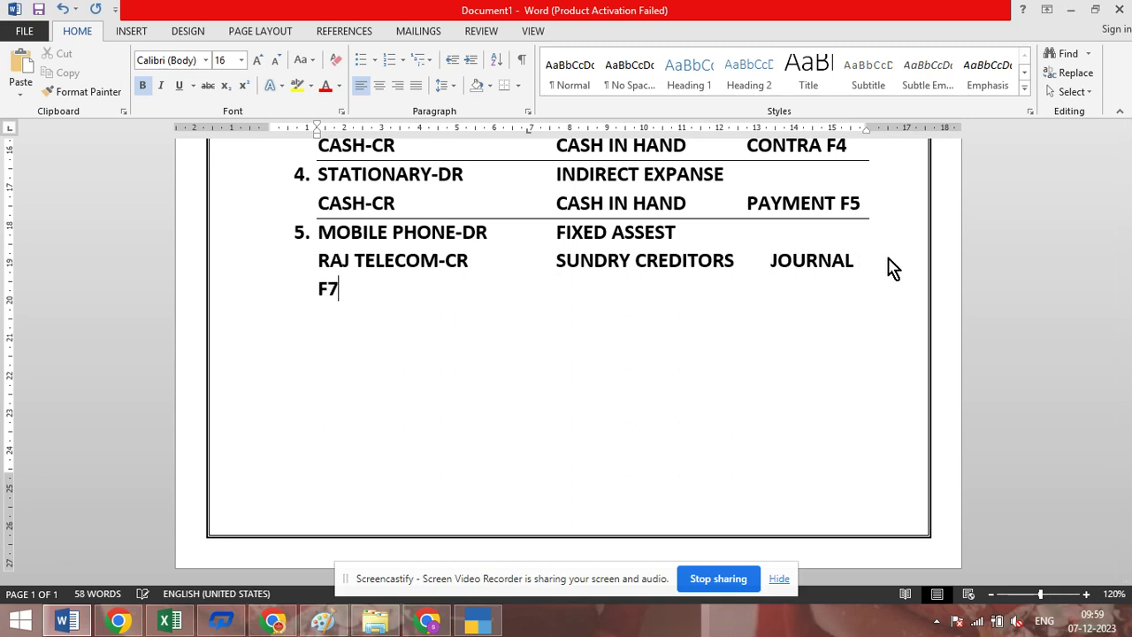
{"action": "left_click", "coordinate": [768, 262]}
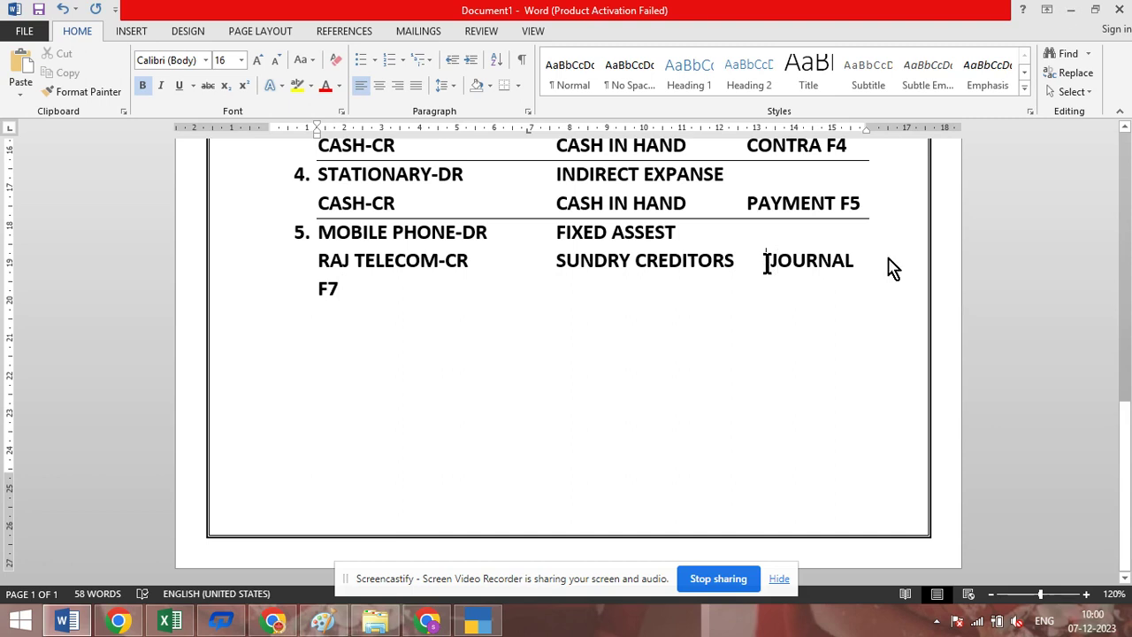
{"action": "key", "text": "BackSpace"}
{"action": "key", "text": "BackSpace"}
{"action": "key", "text": "BackSpace"}
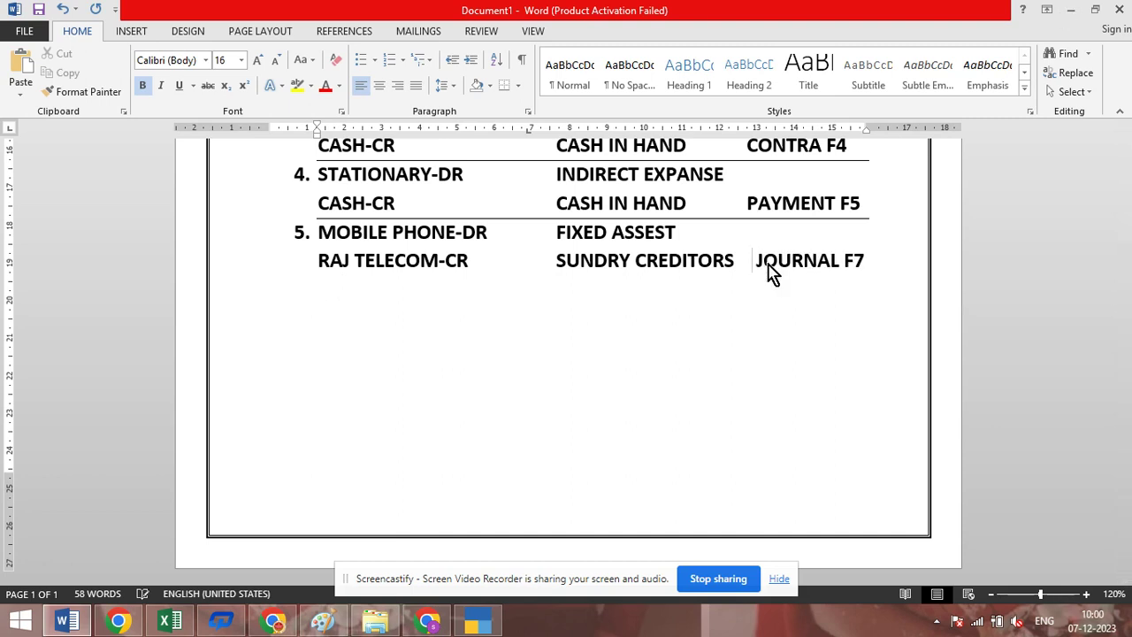
Add a horizontal divider line below entry 5.
{"action": "left_click", "coordinate": [910, 259]}
{"action": "key", "text": "Return"}
{"action": "type", "text": "----------"}
{"action": "key", "text": "Return"}
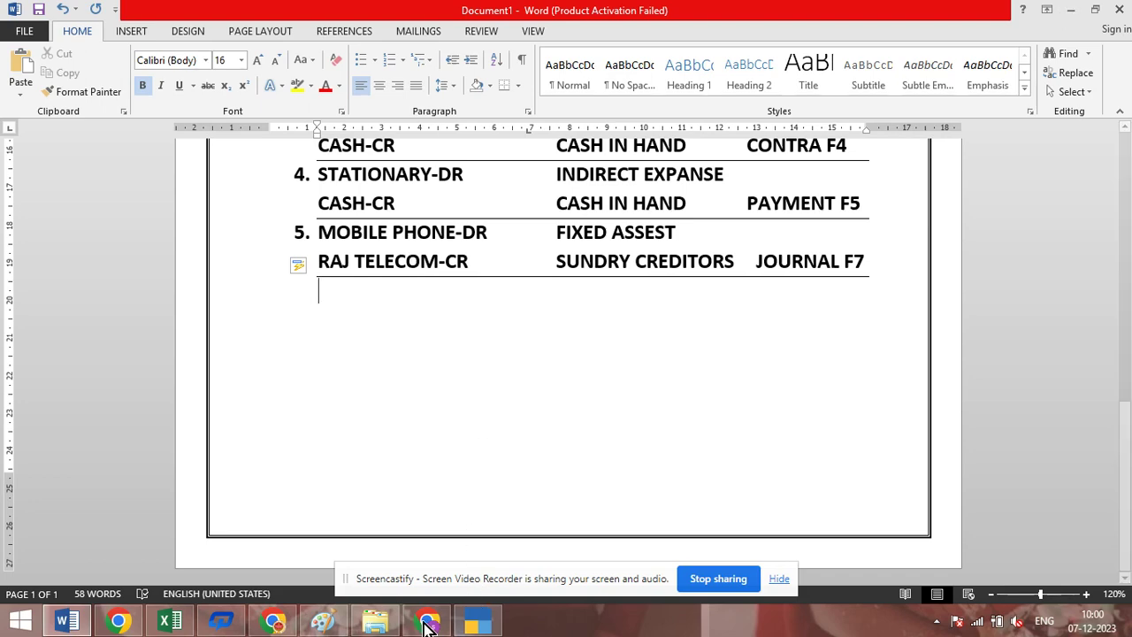
Switch to TallyPrime and create a ledger named Mobile Phone under the Fixed Assets group.
{"action": "left_click", "coordinate": [477, 621]}
{"action": "key", "text": "Escape"}
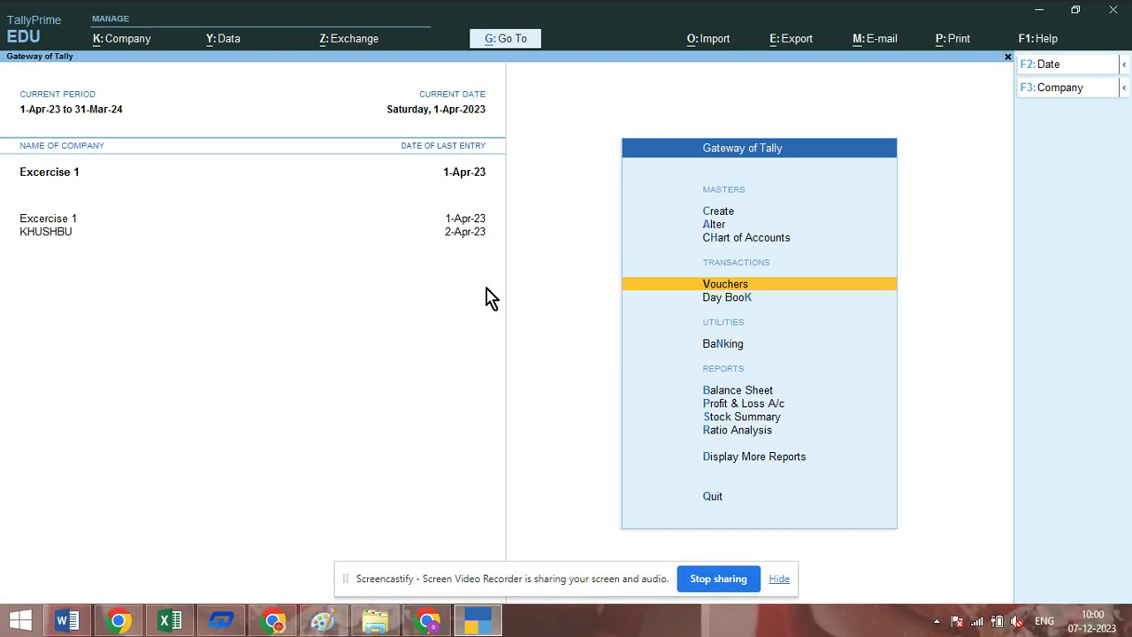
{"action": "key", "text": "Up"}
{"action": "key", "text": "Up"}
{"action": "key", "text": "Up"}
{"action": "key", "text": "Return"}
{"action": "key", "text": "Down"}
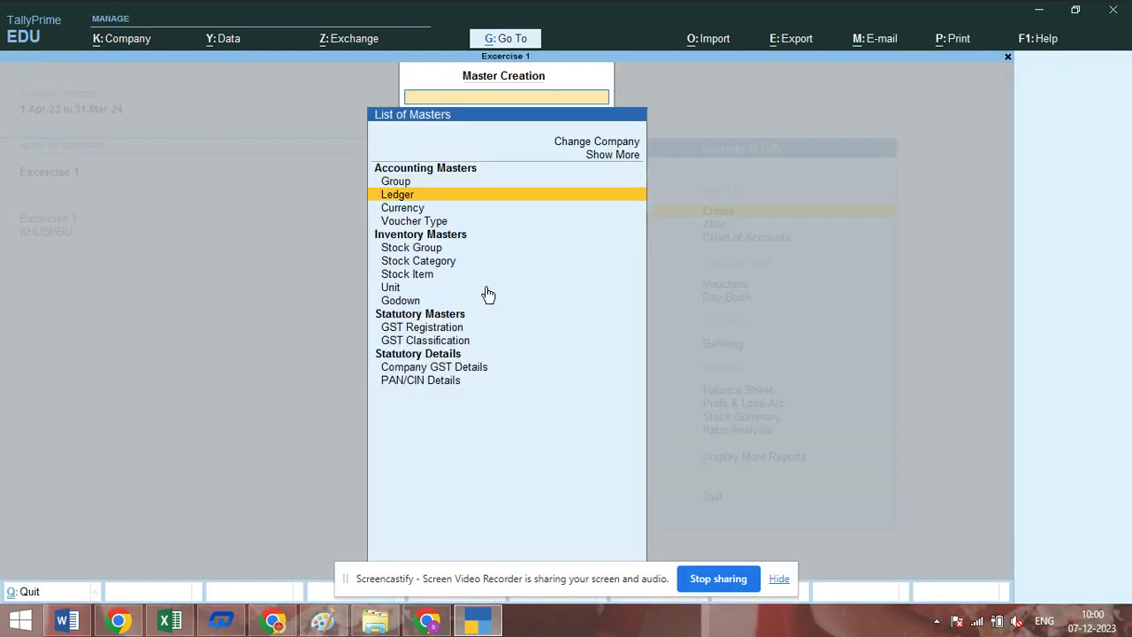
{"action": "key", "text": "Return"}
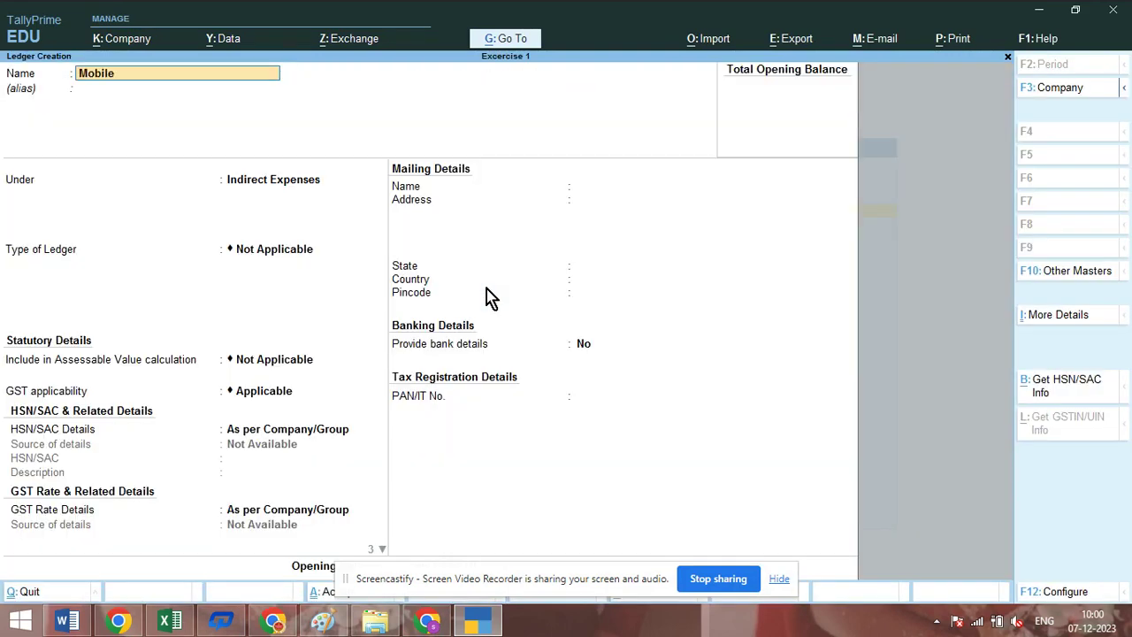
{"action": "type", "text": "Mobile Phone"}
{"action": "key", "text": "Return"}
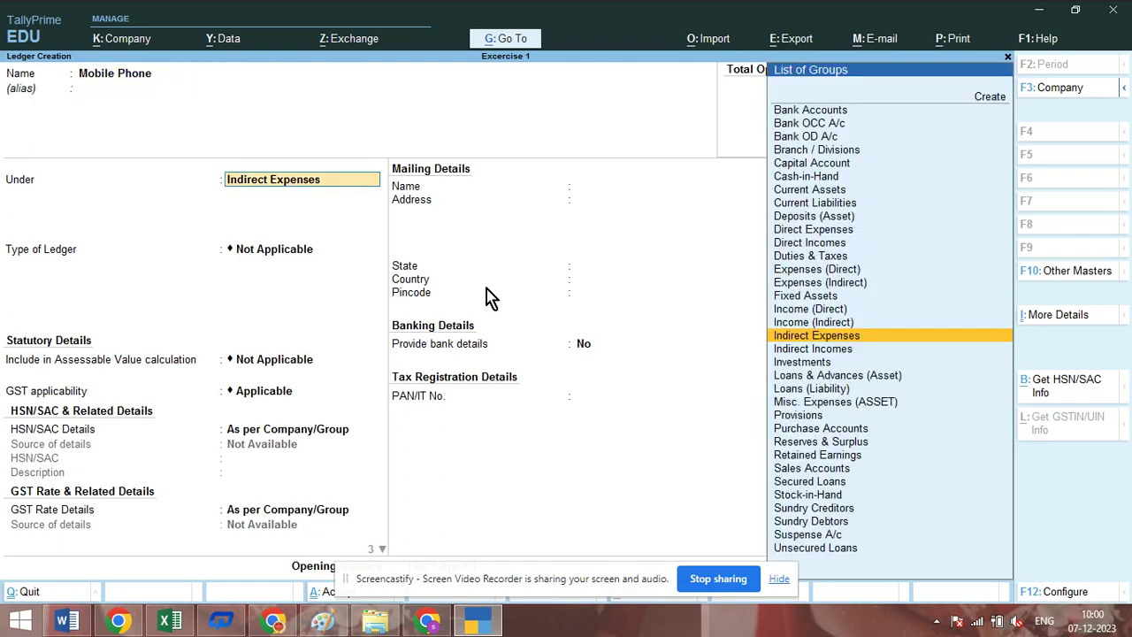
{"action": "type", "text": "Fi"}
{"action": "key", "text": "Return"}
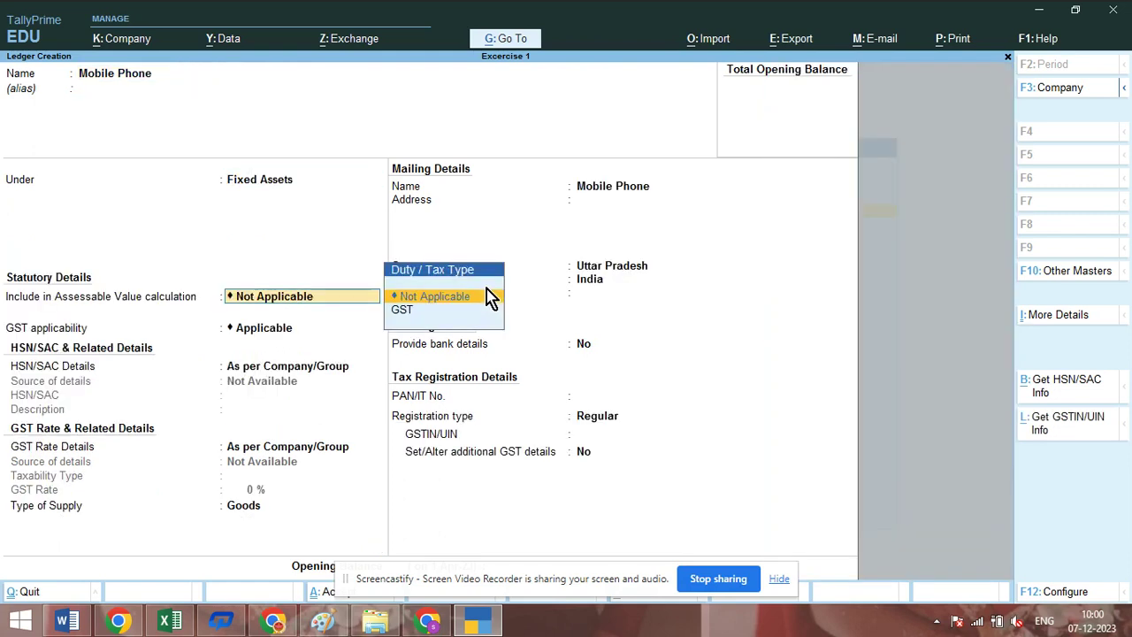
{"action": "key", "text": "ctrl+a"}
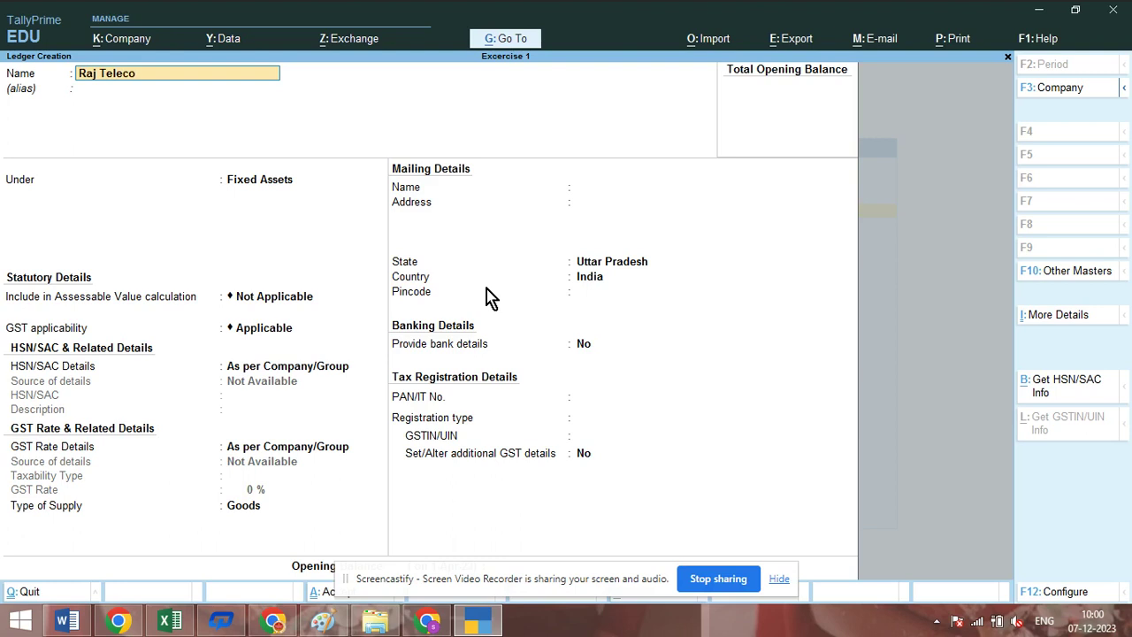
Create a ledger named Raj Telecom under the Sundry Creditors group and return to the Gateway of Tally.
{"action": "key", "text": "Return"}
{"action": "key", "text": "Return"}
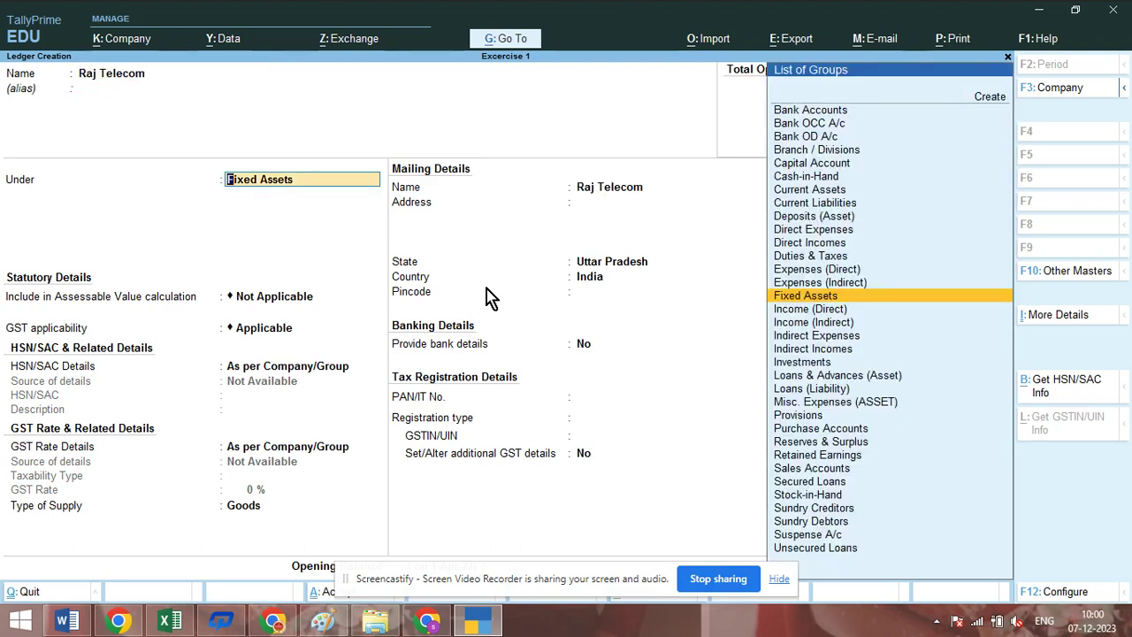
{"action": "type", "text": "Sund"}
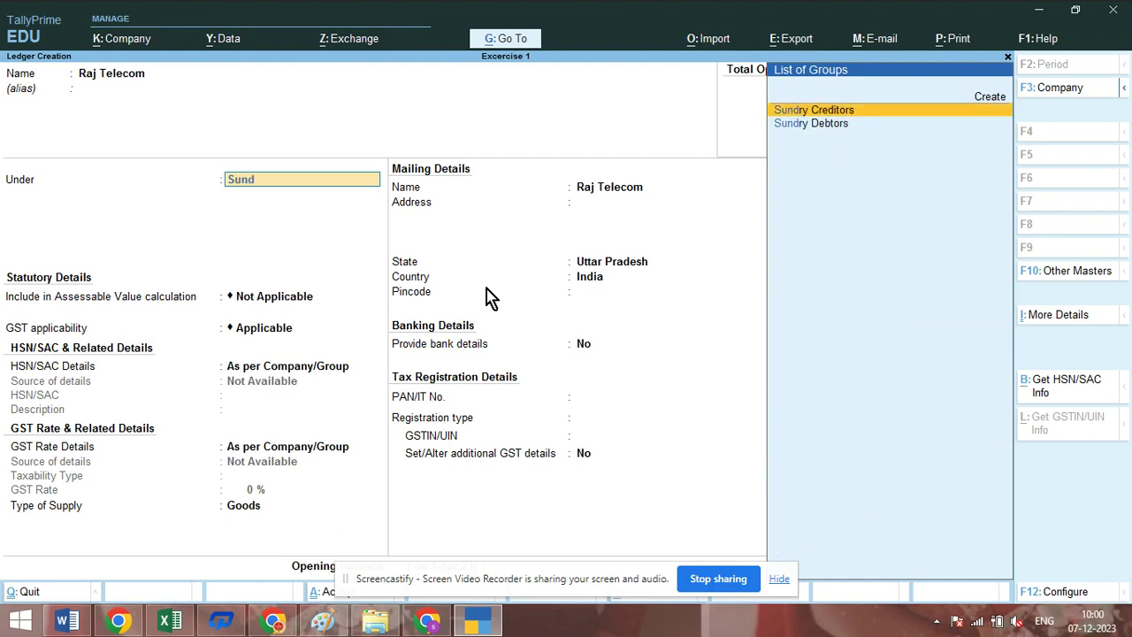
{"action": "key", "text": "Return"}
{"action": "key", "text": "ctrl+a"}
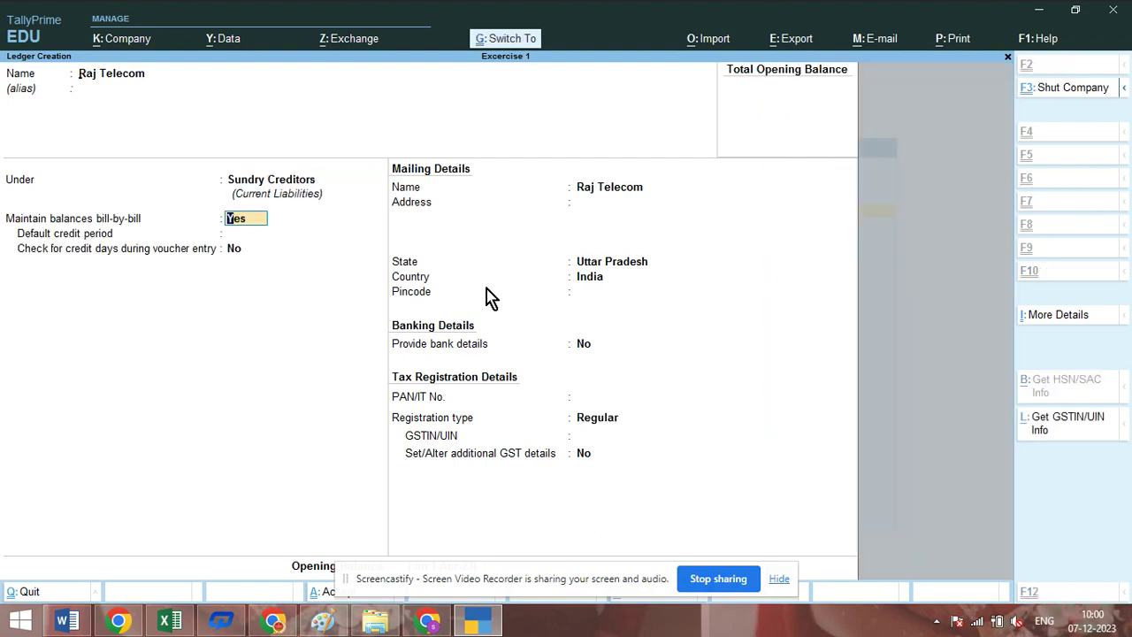
{"action": "key", "text": "Escape"}
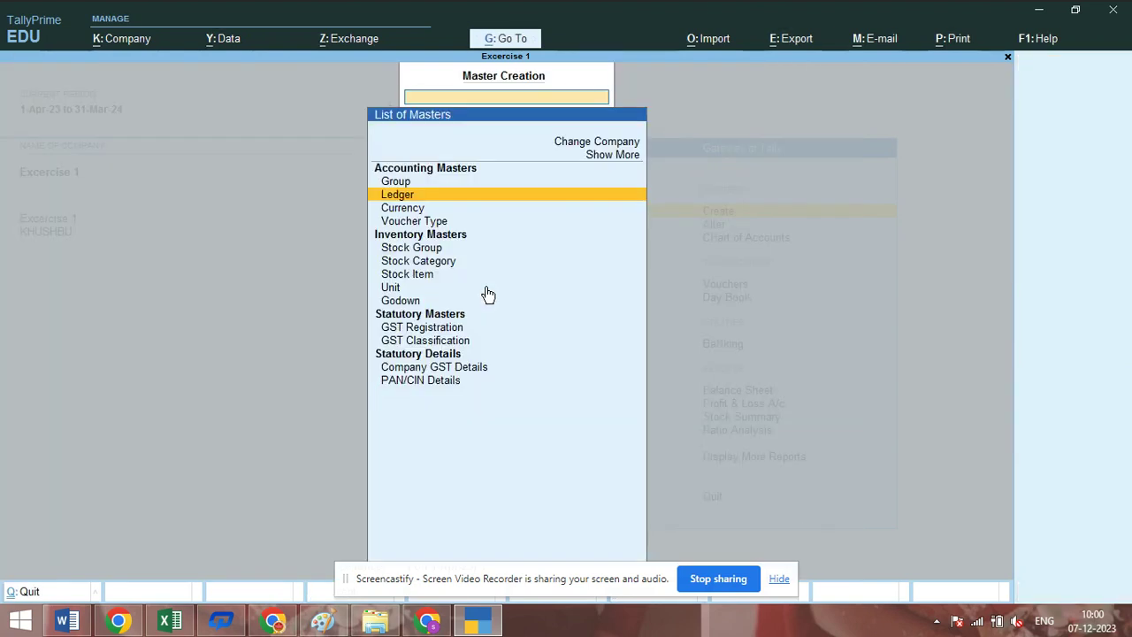
{"action": "key", "text": "Escape"}
Start a Journal voucher and debit Mobile Phone with 5000, the amount given in transaction 5 of the exercise.
{"action": "key", "text": "v"}
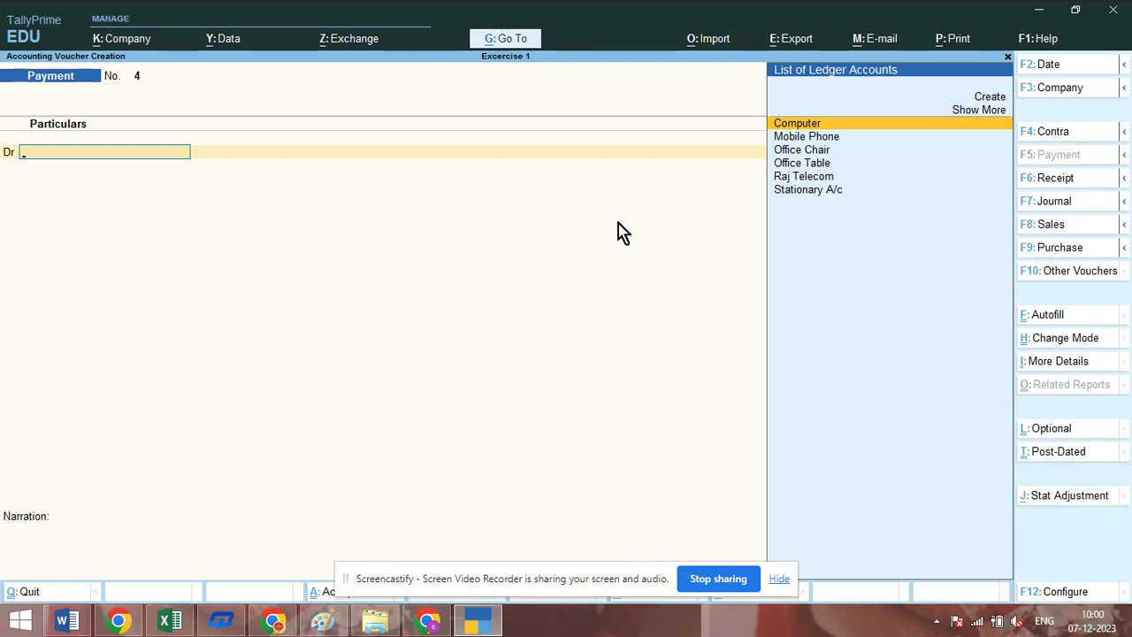
{"action": "left_click", "coordinate": [780, 579]}
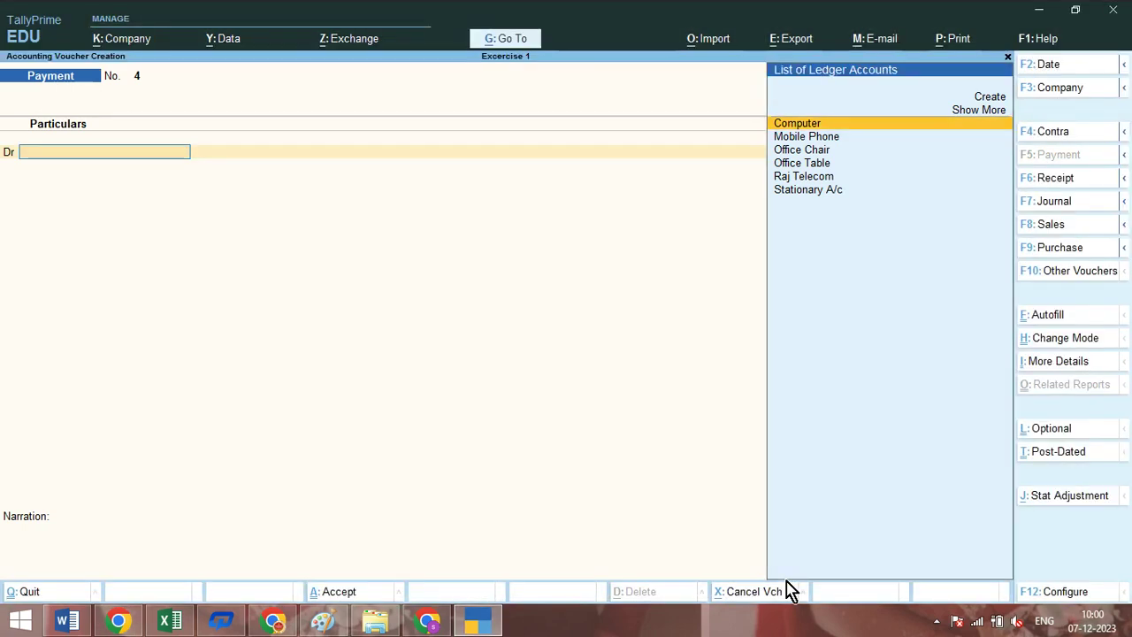
{"action": "key", "text": "F7"}
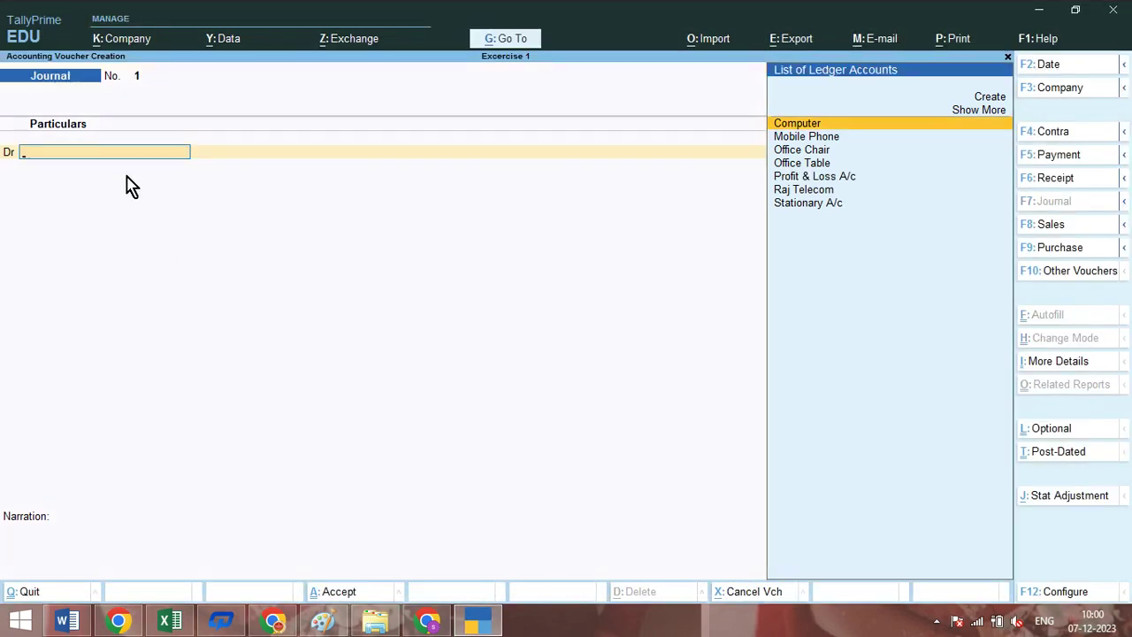
{"action": "type", "text": "Mo"}
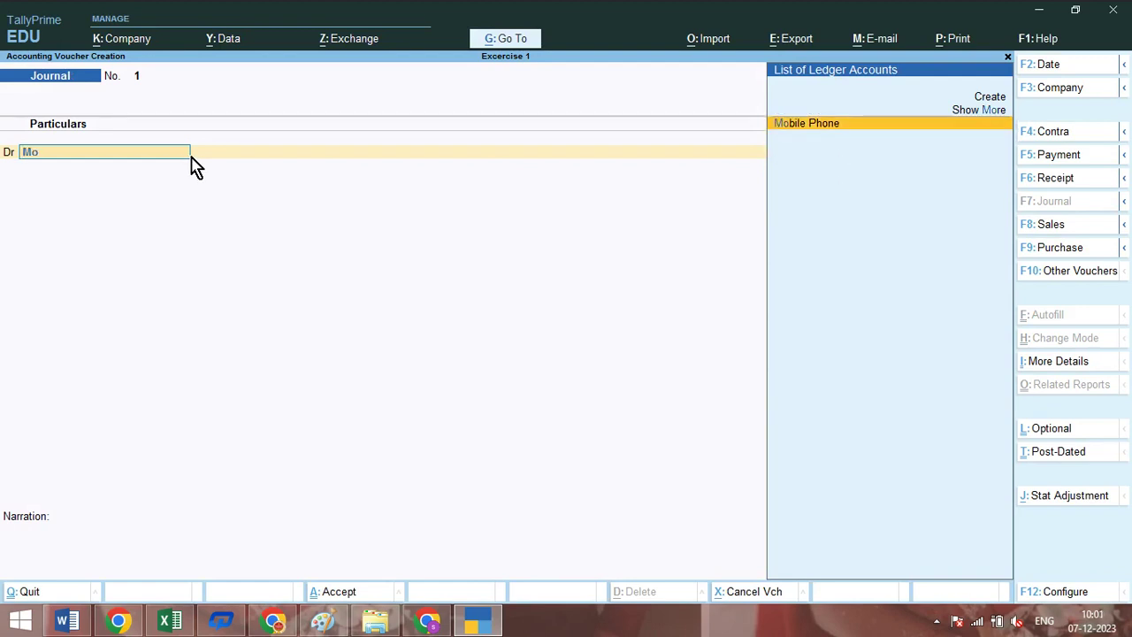
{"action": "key", "text": "Return"}
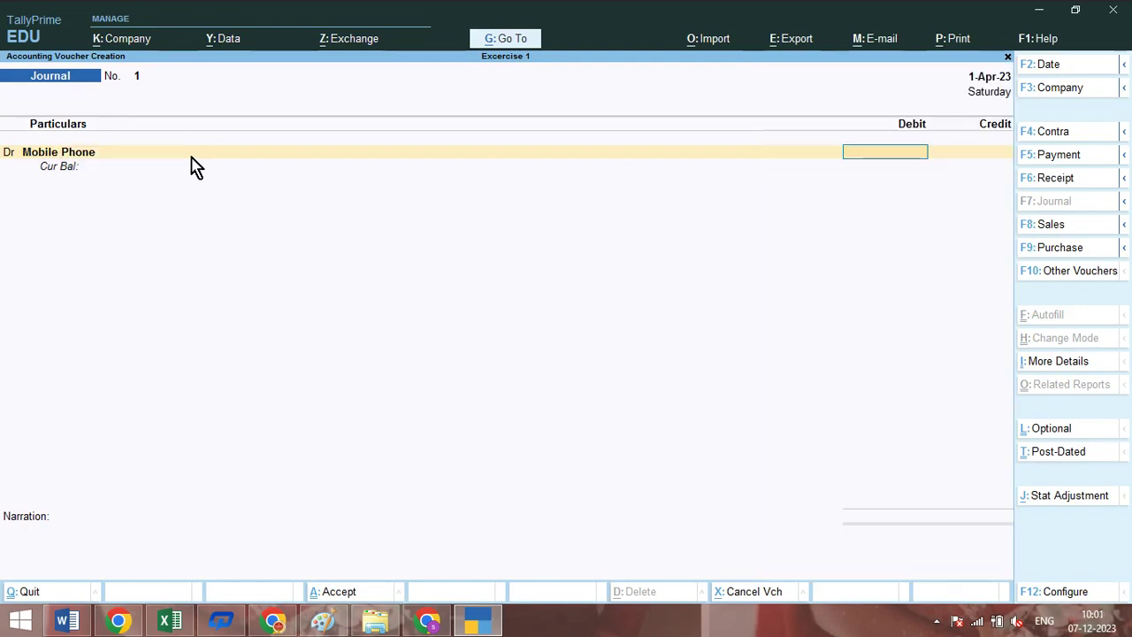
{"action": "left_click", "coordinate": [274, 621]}
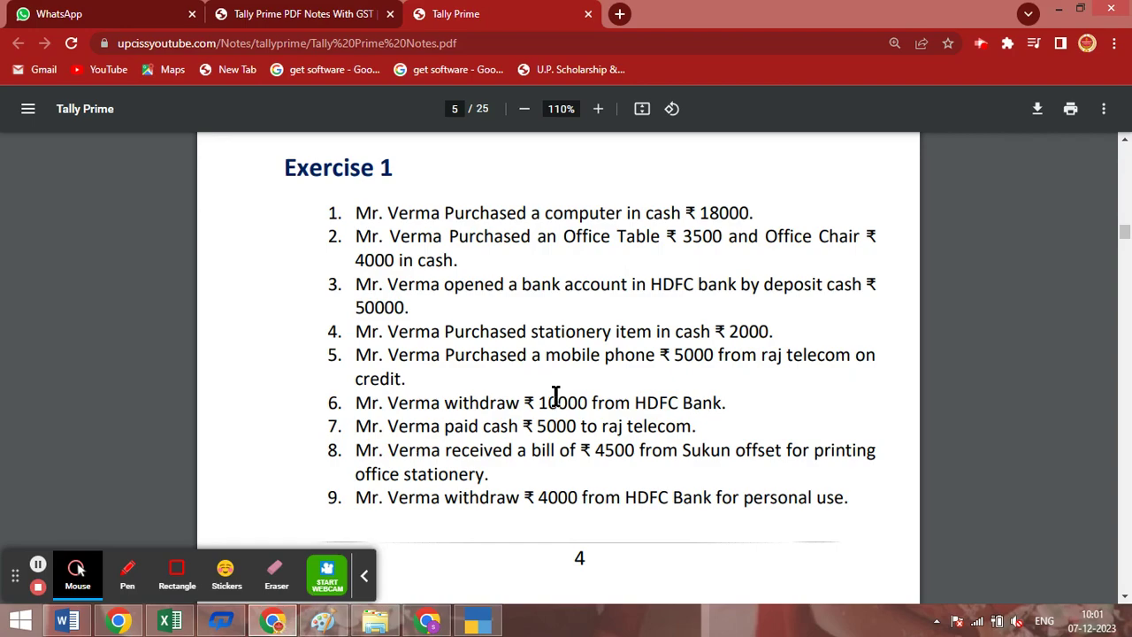
{"action": "left_click", "coordinate": [478, 621]}
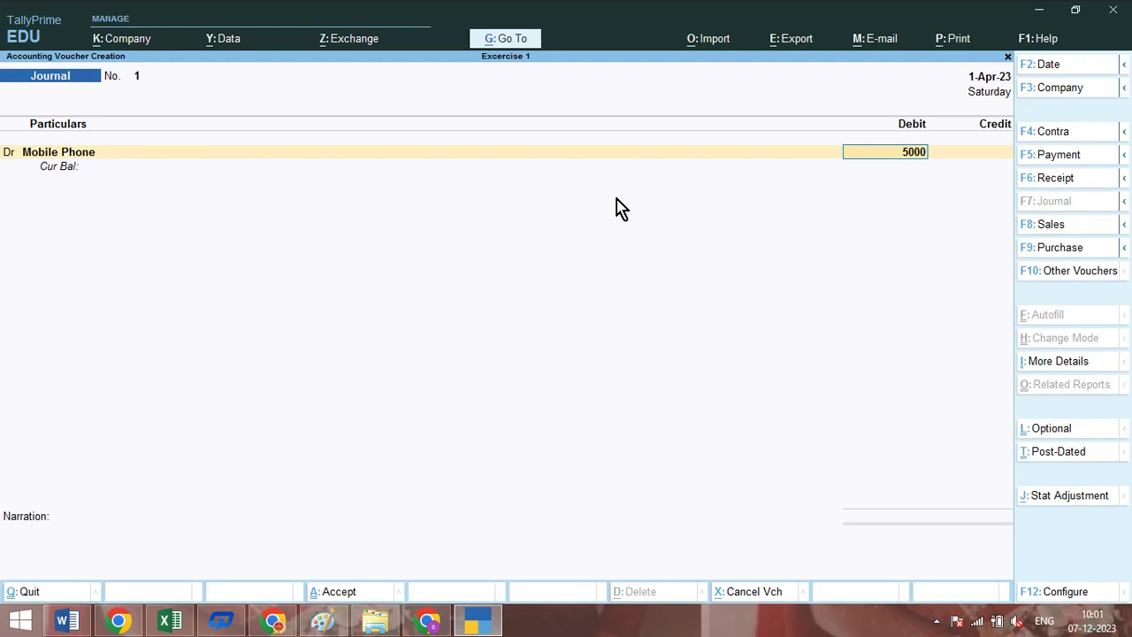
{"action": "key", "text": "Return"}
Credit Raj Telecom with 5,000 as an On Account reference and accept the journal voucher.
{"action": "key", "text": "Return"}
{"action": "type", "text": "Raj"}
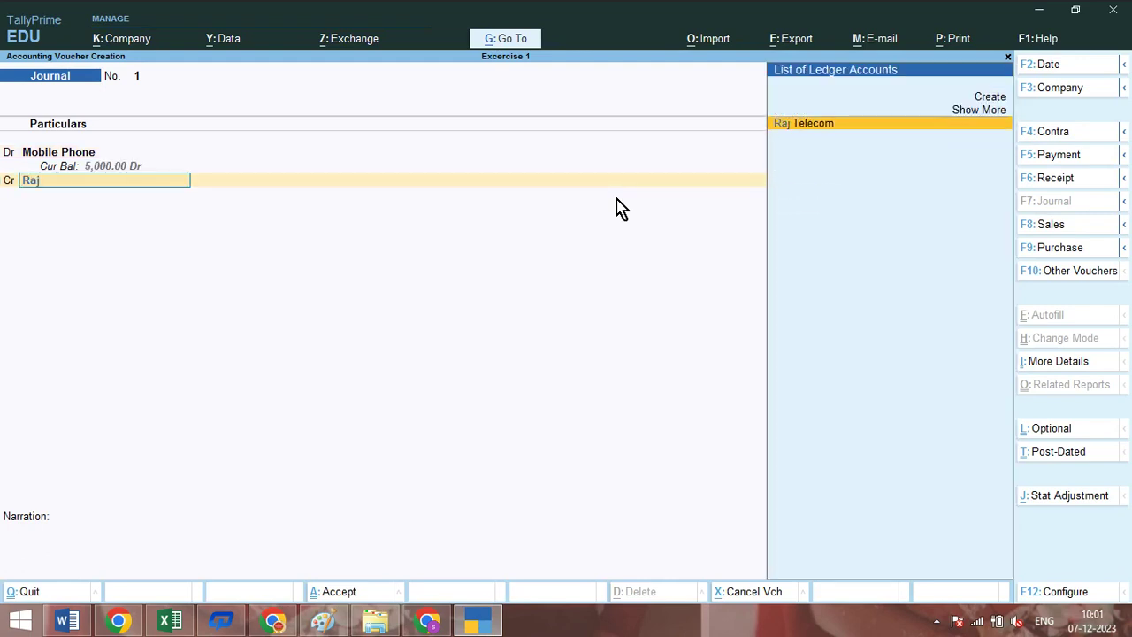
{"action": "key", "text": "Return"}
{"action": "key", "text": "Return"}
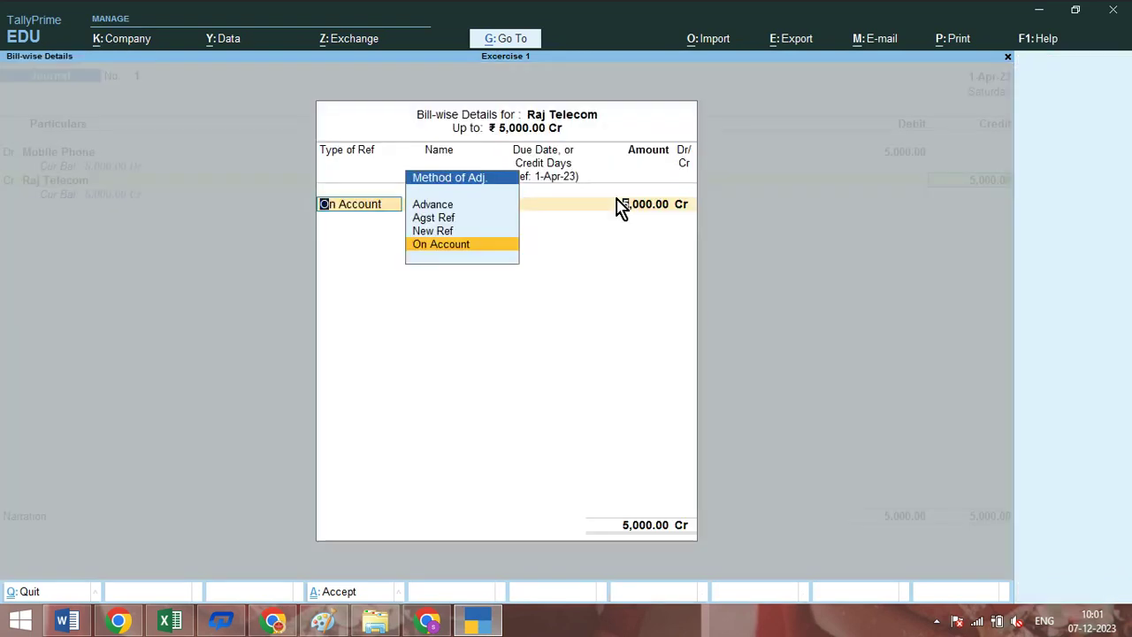
{"action": "key", "text": "Return"}
{"action": "key", "text": "Return"}
{"action": "key", "text": "Return"}
{"action": "key", "text": "Return"}
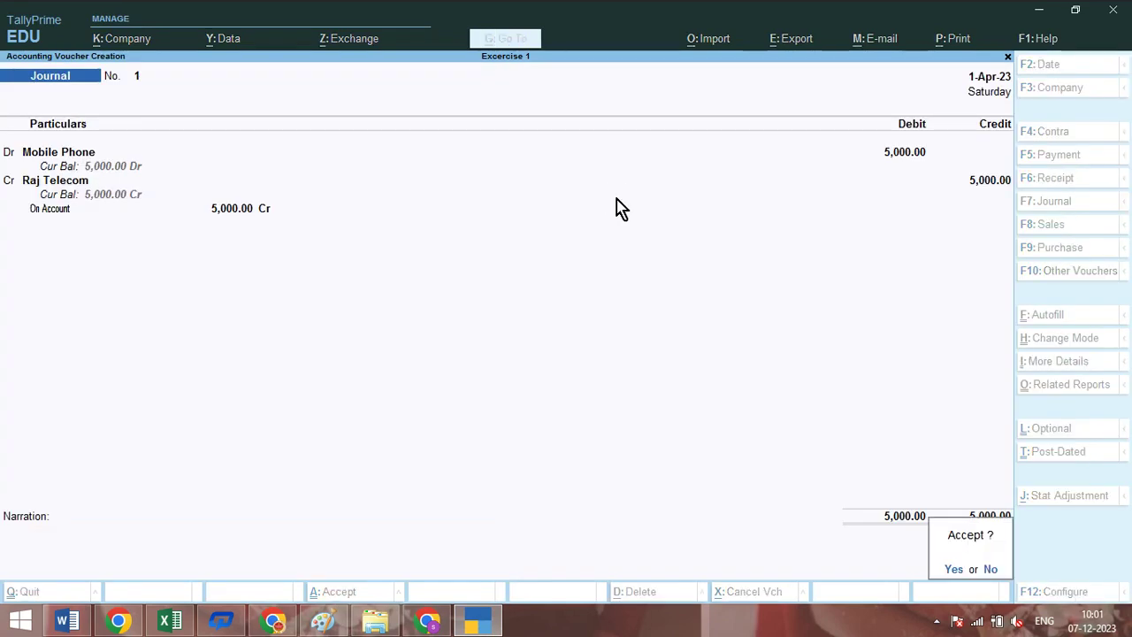
{"action": "key", "text": "Return"}
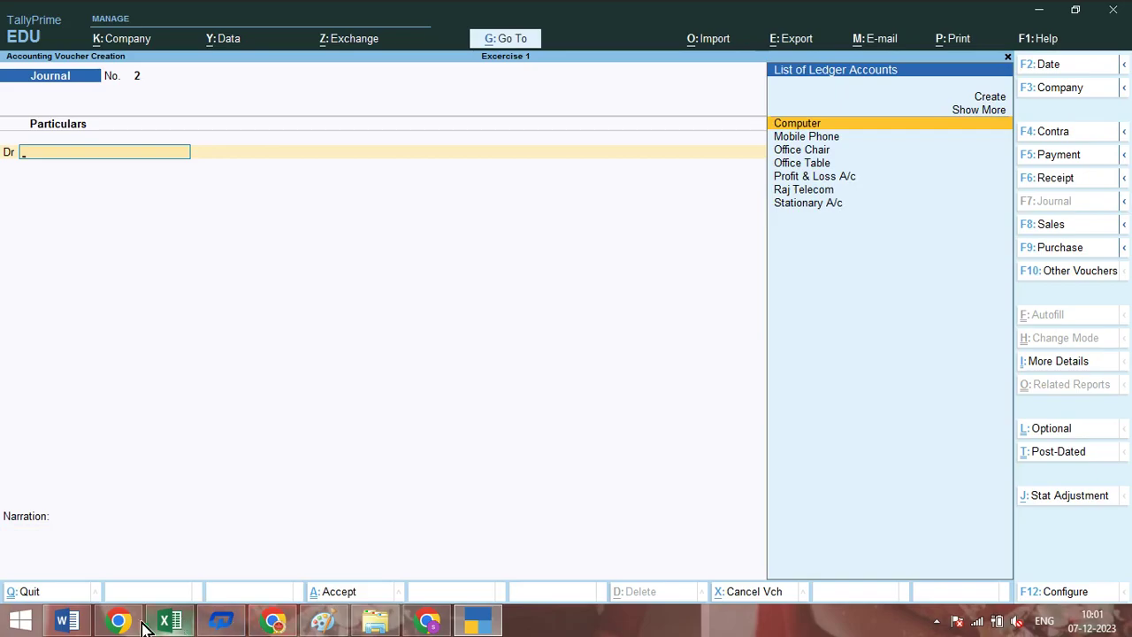
Switch to Word, review transaction 6 of Exercise 1, and start solution entry 6 with the line HDFC BANK-CR.
{"action": "left_click", "coordinate": [68, 622]}
{"action": "scroll", "coordinate": [531, 397], "scroll_direction": "up", "scroll_amount": 10}
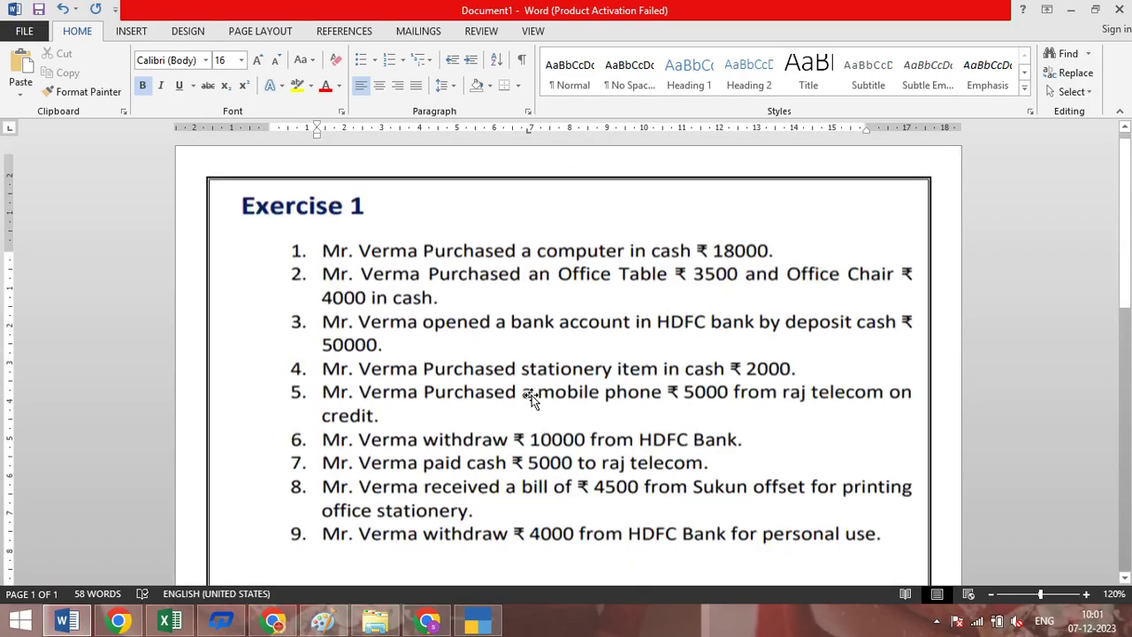
{"action": "scroll", "coordinate": [530, 398], "scroll_direction": "up", "scroll_amount": 1}
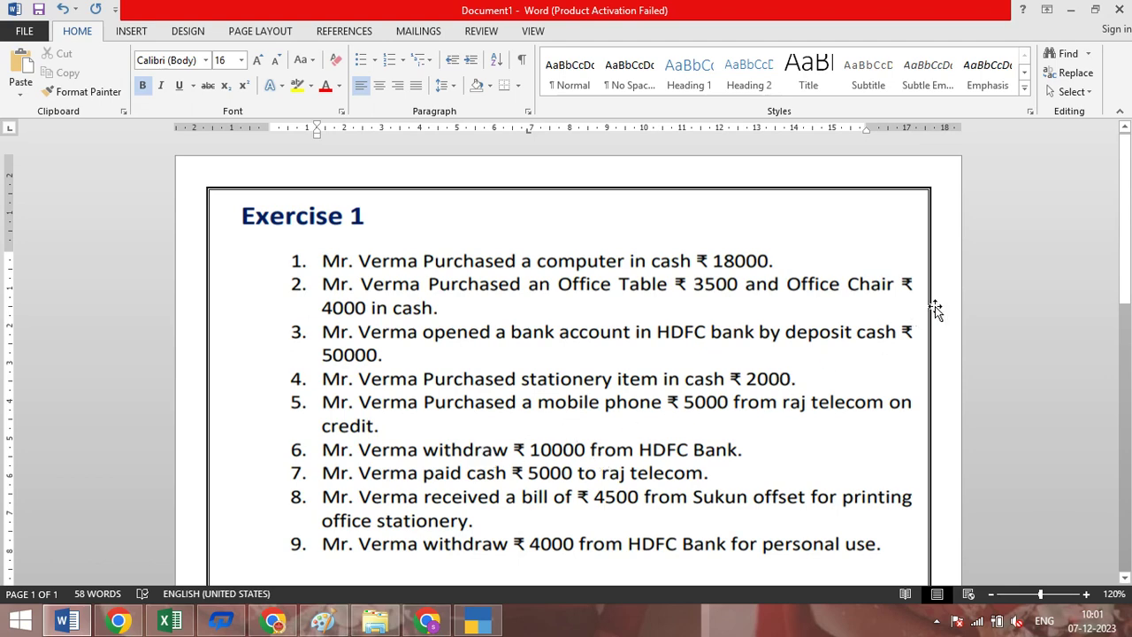
{"action": "left_click_drag", "start_coordinate": [1127, 279], "coordinate": [1129, 314]}
{"action": "left_click_drag", "start_coordinate": [1127, 320], "coordinate": [1127, 347]}
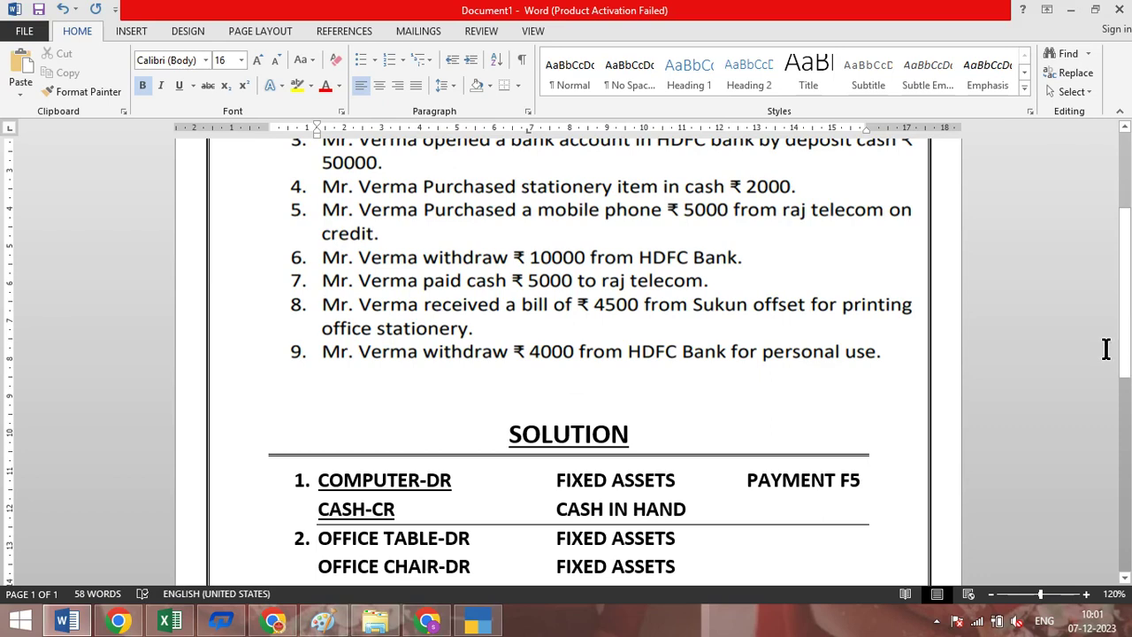
{"action": "scroll", "coordinate": [814, 416], "scroll_direction": "down", "scroll_amount": 10}
{"action": "left_click", "coordinate": [320, 309]}
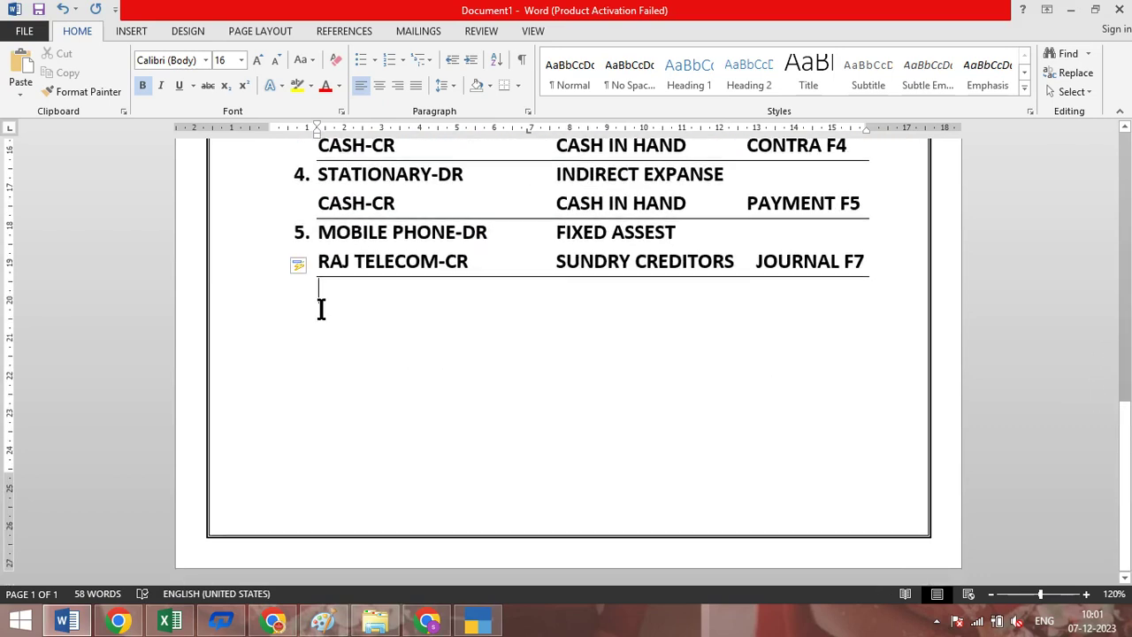
{"action": "type", "text": "6. H"}
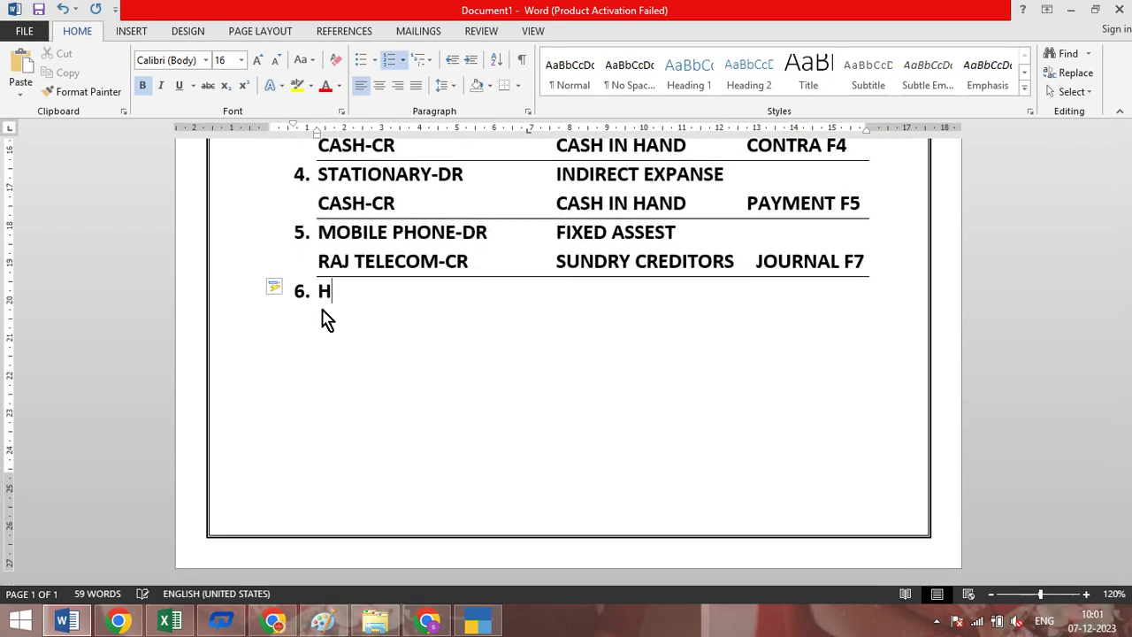
{"action": "type", "text": "DFC B"}
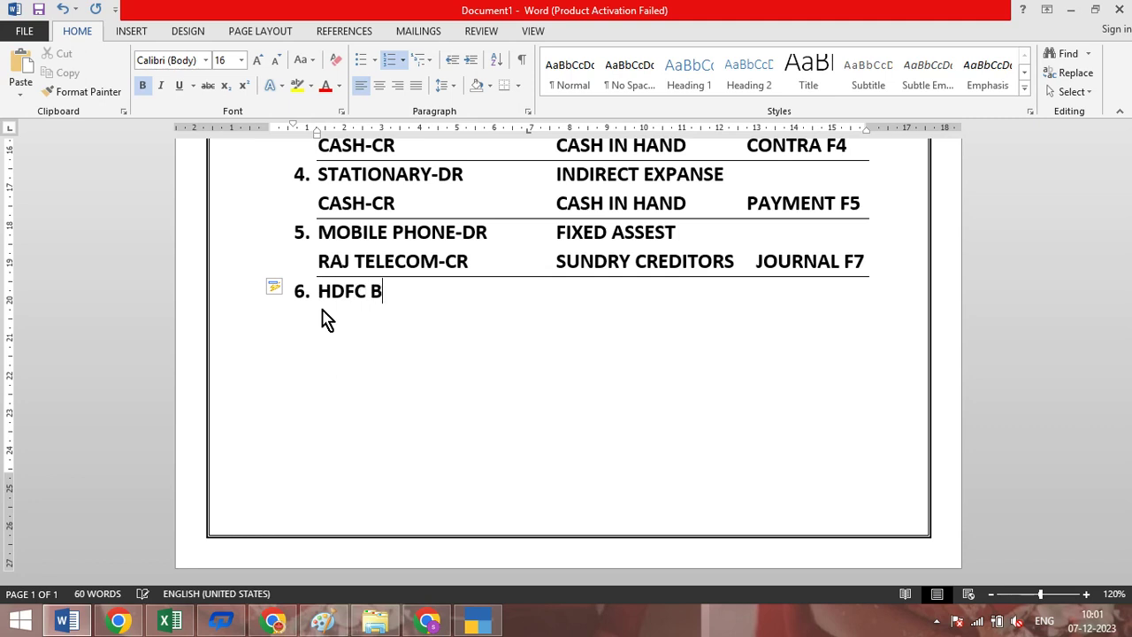
{"action": "type", "text": "ANK-"}
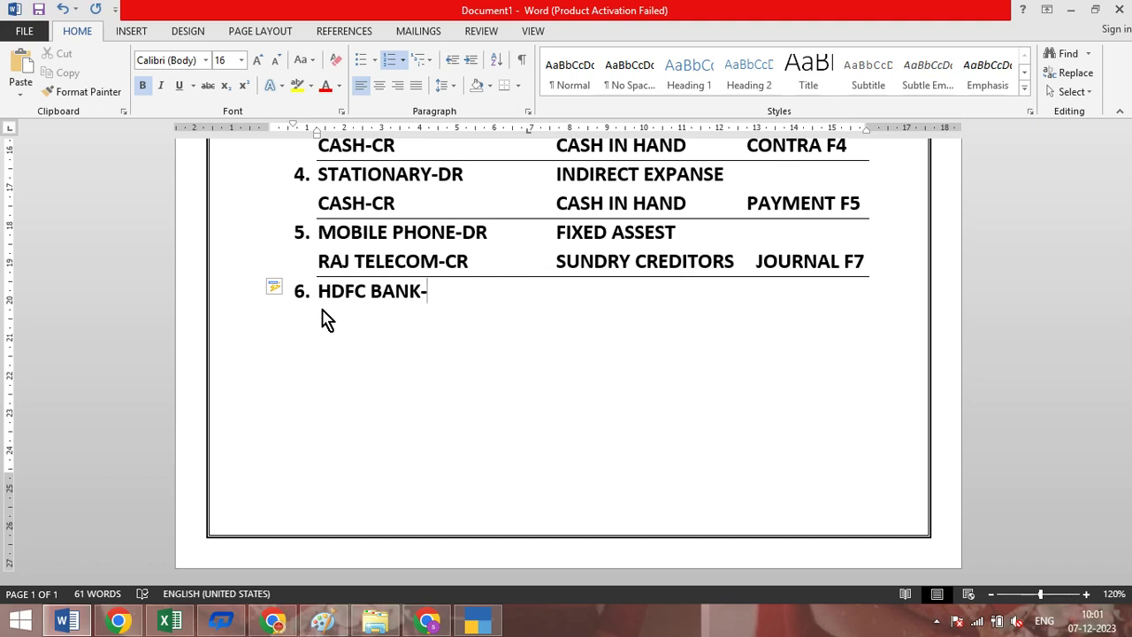
{"action": "type", "text": "CR"}
Add an unnumbered CASH-DR line beneath HDFC BANK-CR in solution entry 6.
{"action": "key", "text": "Tab"}
{"action": "key", "text": "BackSpace"}
{"action": "key", "text": "Return"}
{"action": "key", "text": "BackSpace"}
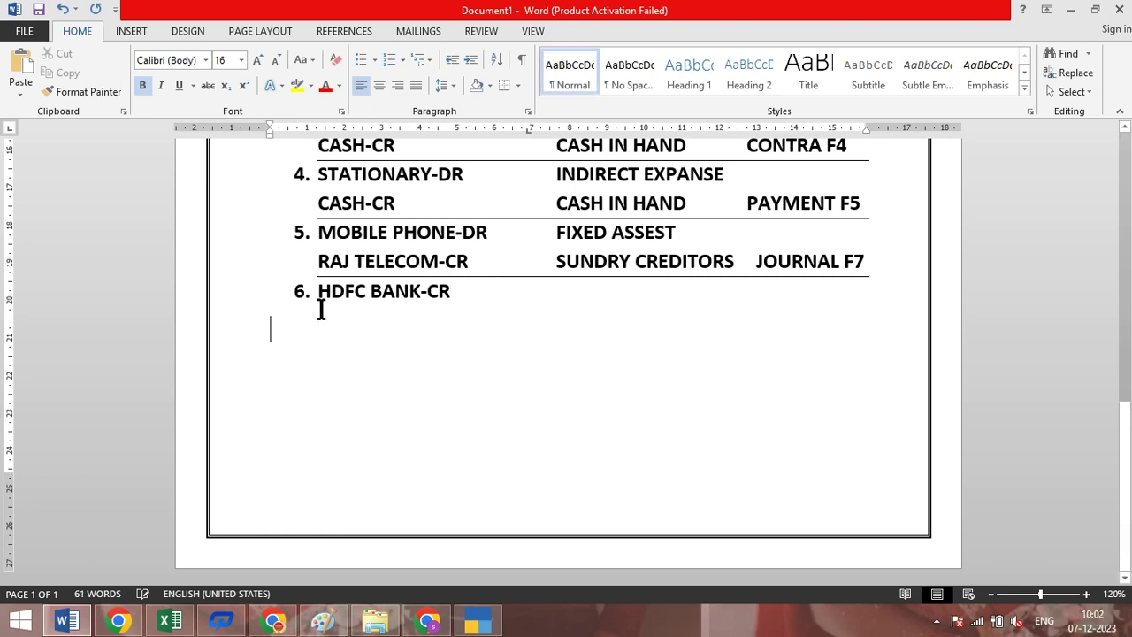
{"action": "key", "text": "BackSpace"}
{"action": "key", "text": "Return"}
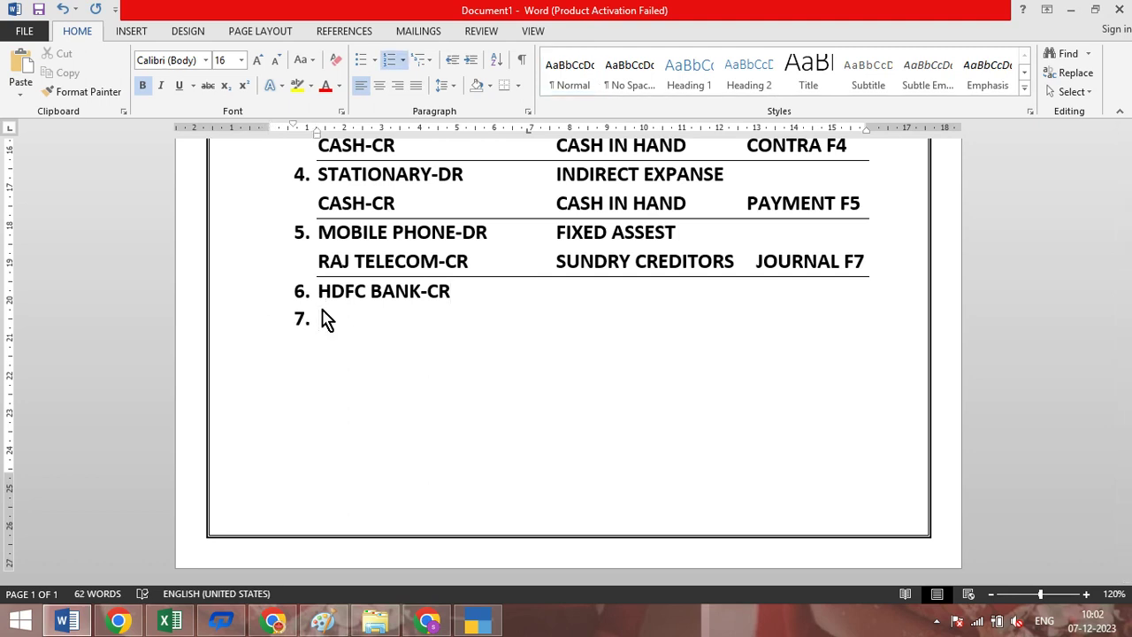
{"action": "key", "text": "BackSpace"}
{"action": "type", "text": "CASH"}
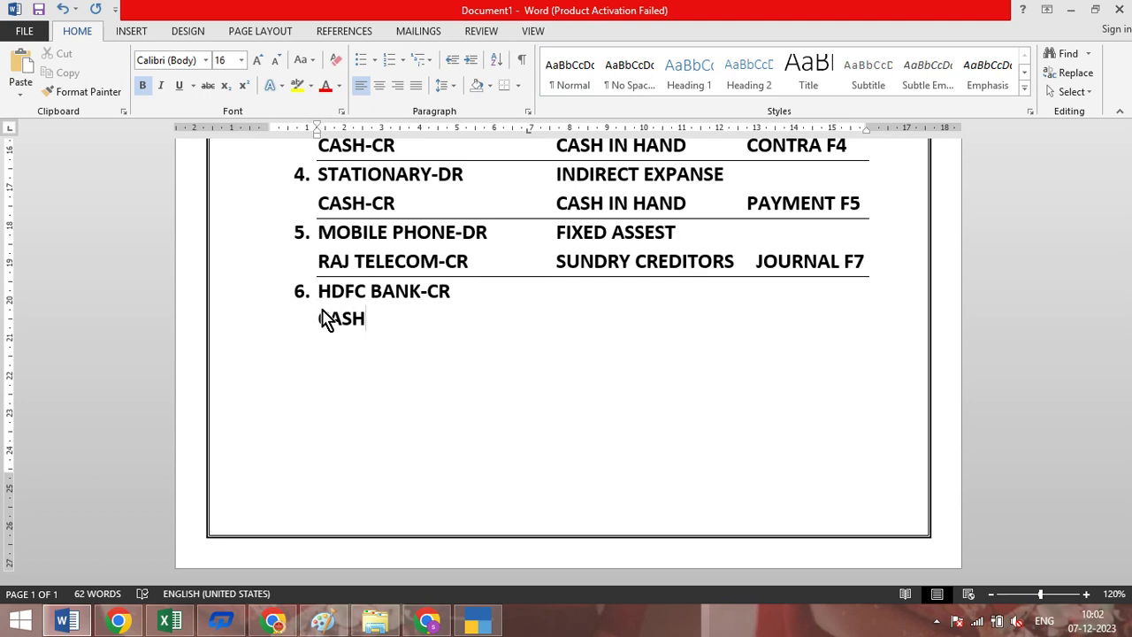
{"action": "type", "text": "-DR"}
Enter CONTRA F4 as the voucher type on entry 6's CASH-DR line, aligned with the voucher types above.
{"action": "left_click", "coordinate": [513, 298]}
{"action": "key", "text": "Tab"}
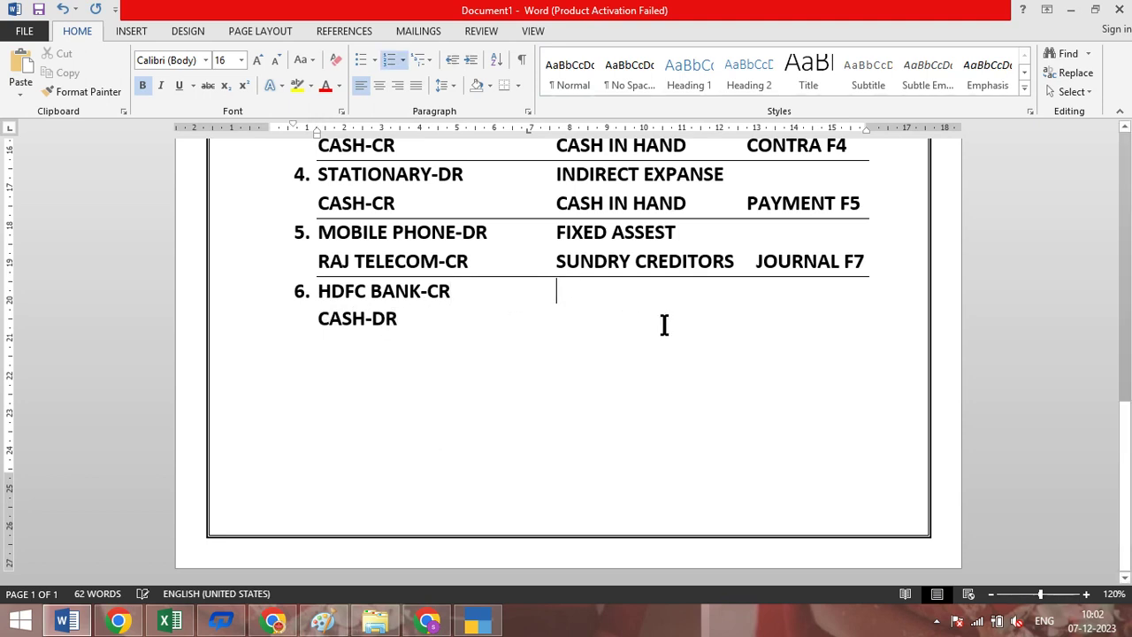
{"action": "key", "text": "Tab"}
{"action": "left_click", "coordinate": [725, 366]}
{"action": "key", "text": "Tab"}
{"action": "key", "text": "Tab"}
{"action": "key", "text": "Tab"}
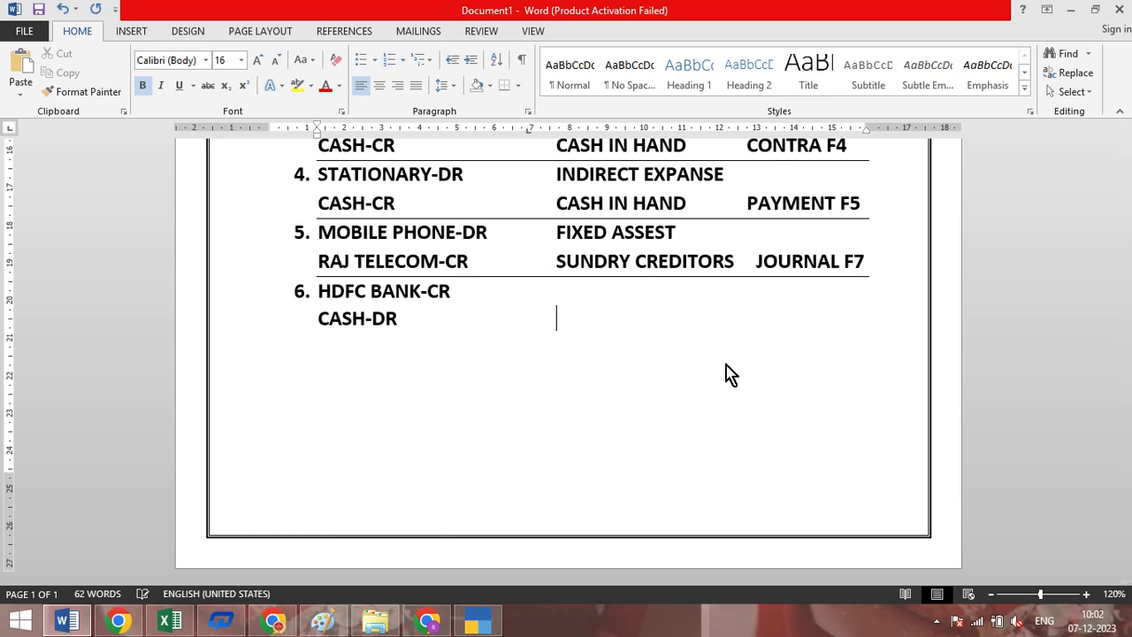
{"action": "key", "text": "Tab"}
{"action": "key", "text": "Tab"}
{"action": "key", "text": "Tab"}
{"action": "key", "text": "Tab"}
{"action": "key", "text": "BackSpace"}
{"action": "type", "text": "CONTR"}
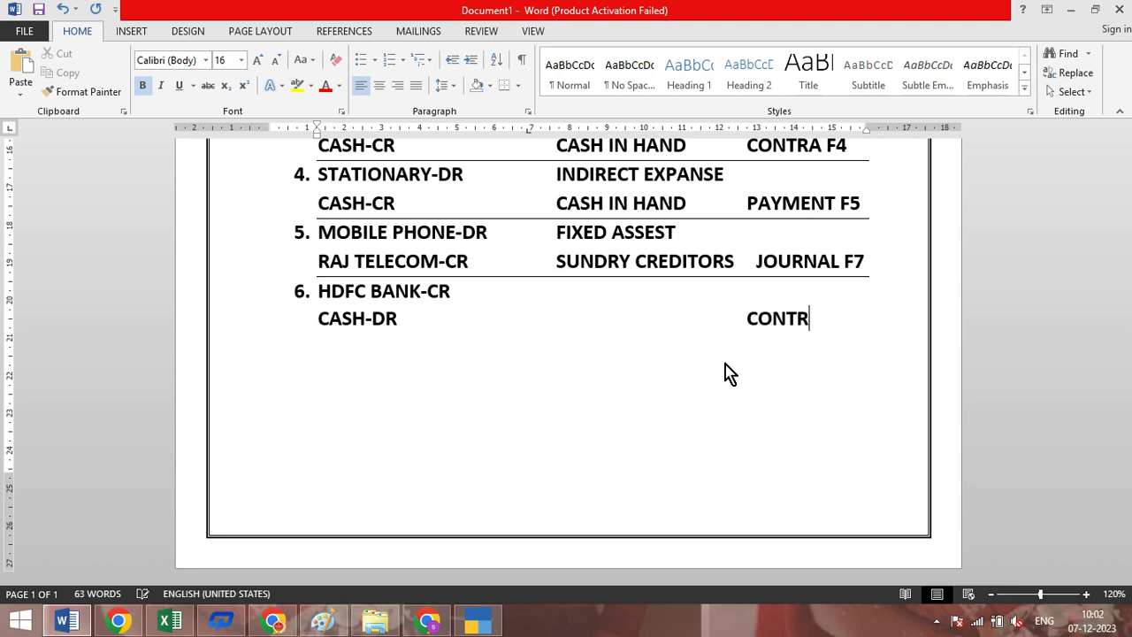
{"action": "type", "text": "A F4"}
Switch to the Tally Prime notes PDF in Chrome and check the amount of transaction 6 in Exercise 1.
{"action": "left_click", "coordinate": [442, 624]}
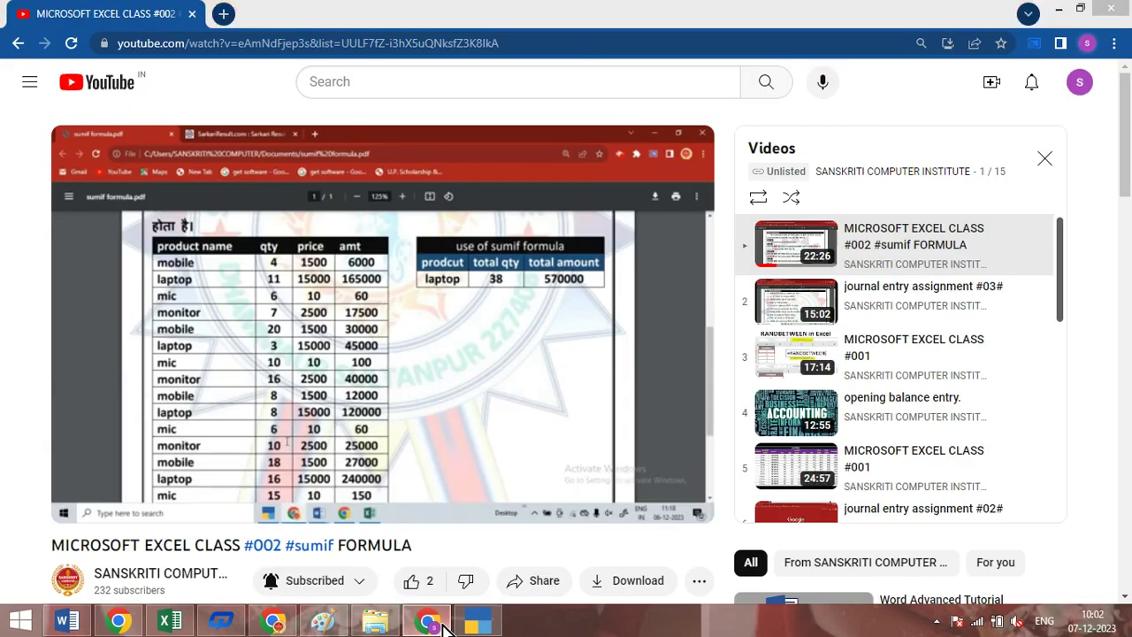
{"action": "left_click", "coordinate": [442, 624]}
{"action": "left_click", "coordinate": [272, 622]}
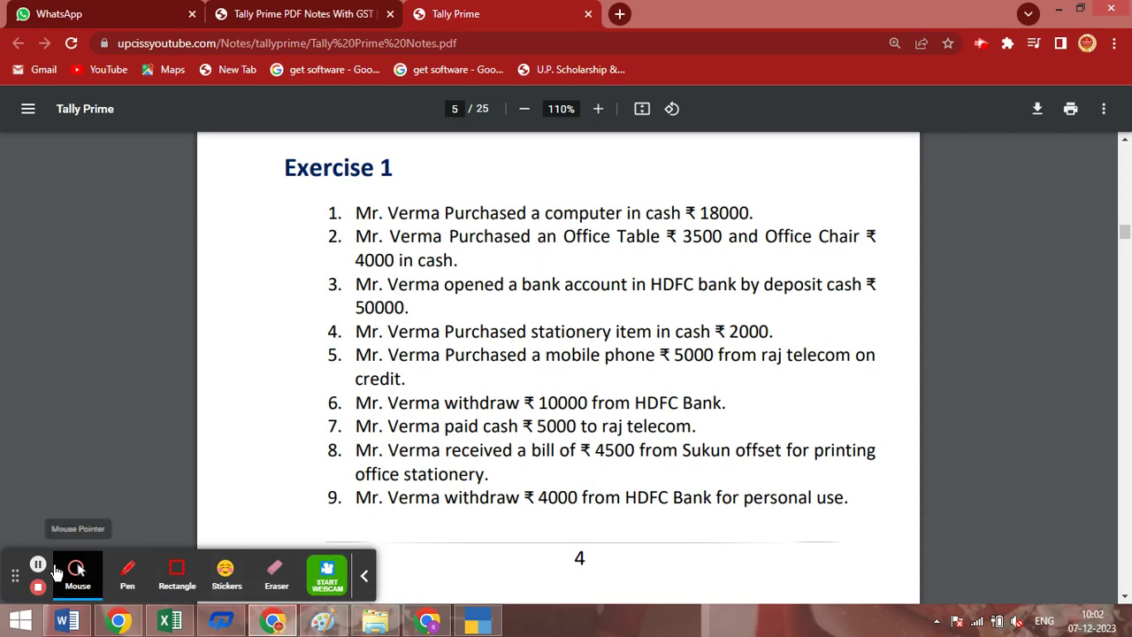
{"action": "left_click", "coordinate": [361, 580]}
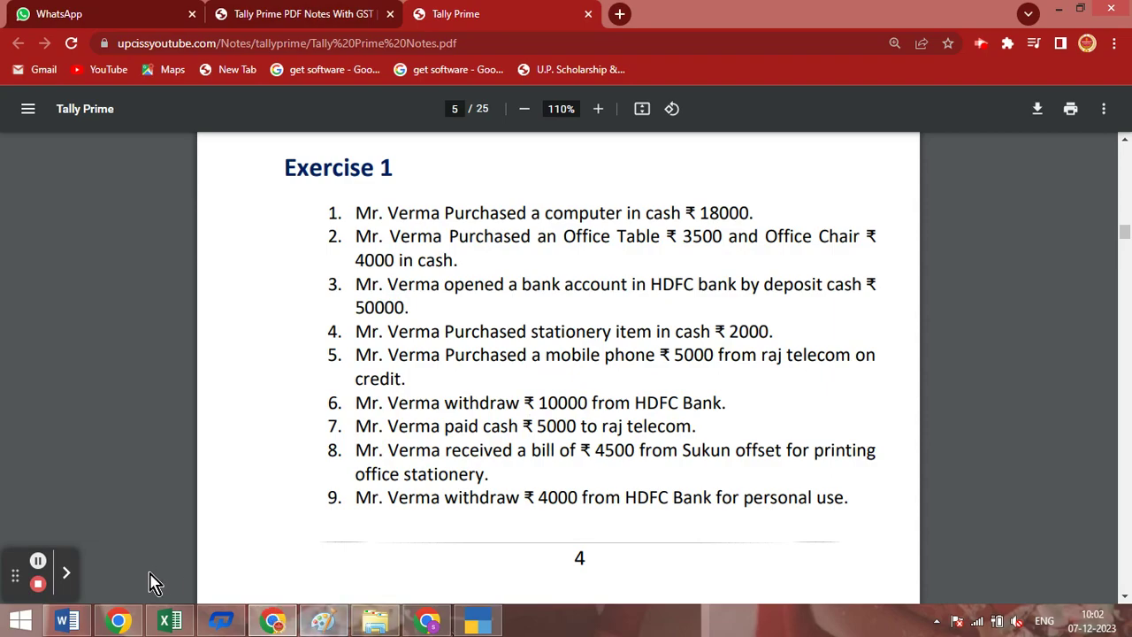
Switch to TallyPrime, start a Contra voucher, and credit Hdfc Bank with 10000, keeping the default Cheque bank allocation.
{"action": "left_click", "coordinate": [477, 620]}
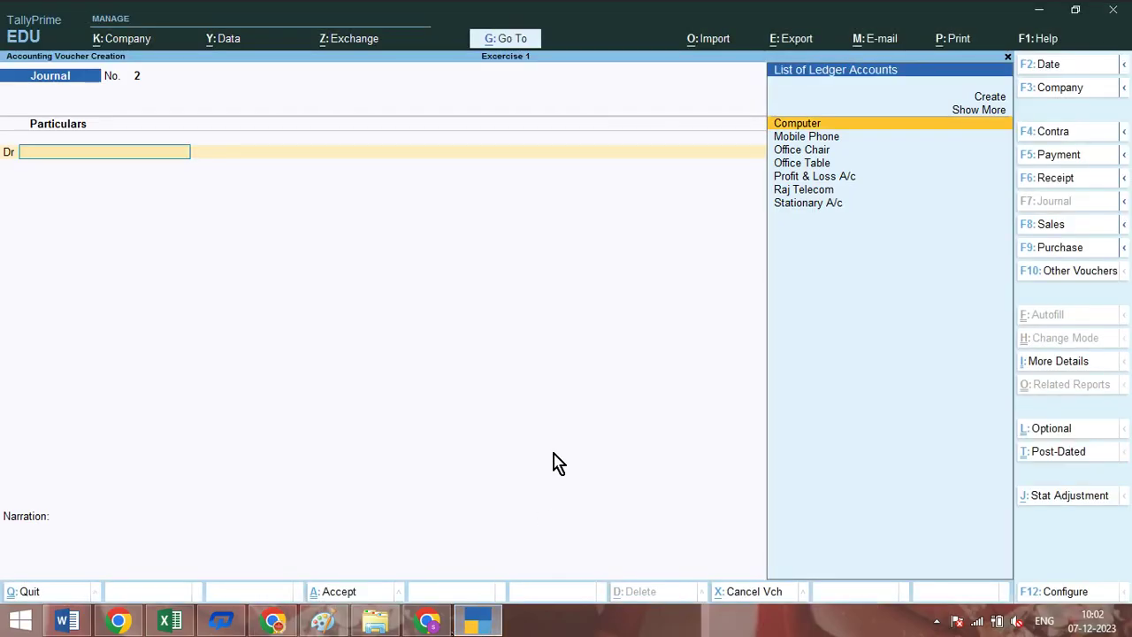
{"action": "key", "text": "F4"}
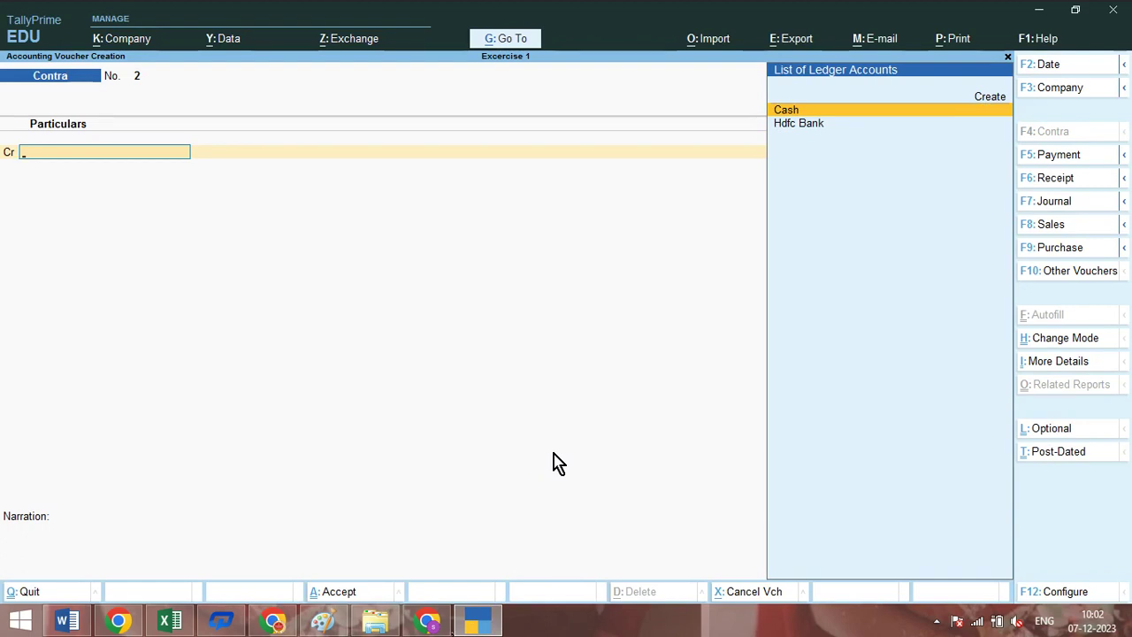
{"action": "key", "text": "Down"}
{"action": "key", "text": "Return"}
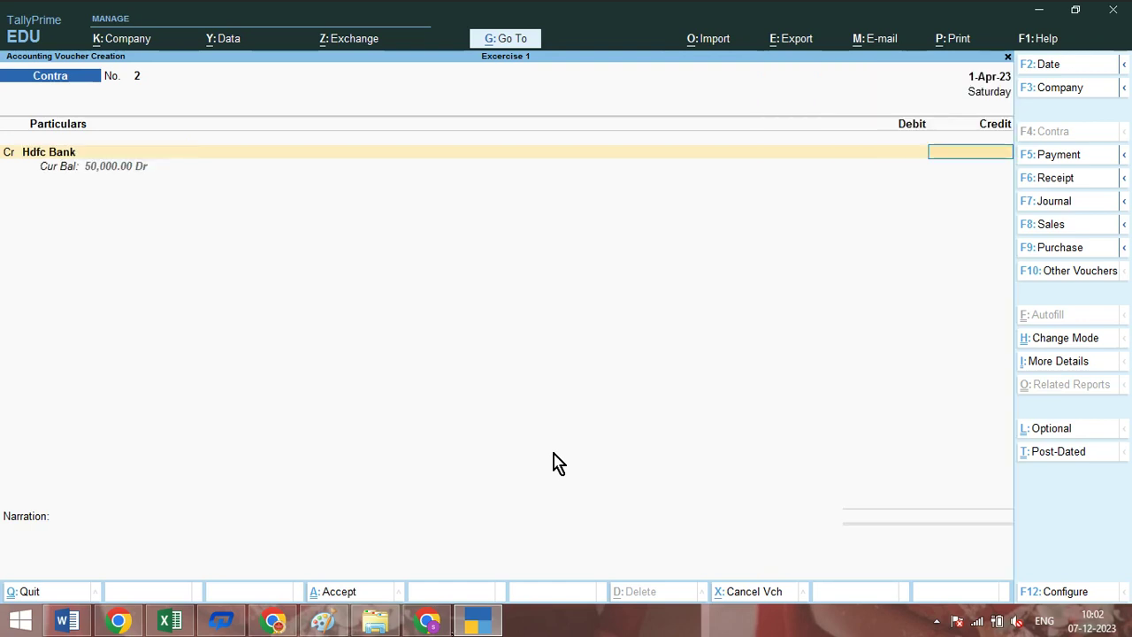
{"action": "type", "text": "10000"}
{"action": "key", "text": "Return"}
{"action": "key", "text": "Return"}
{"action": "key", "text": "Return"}
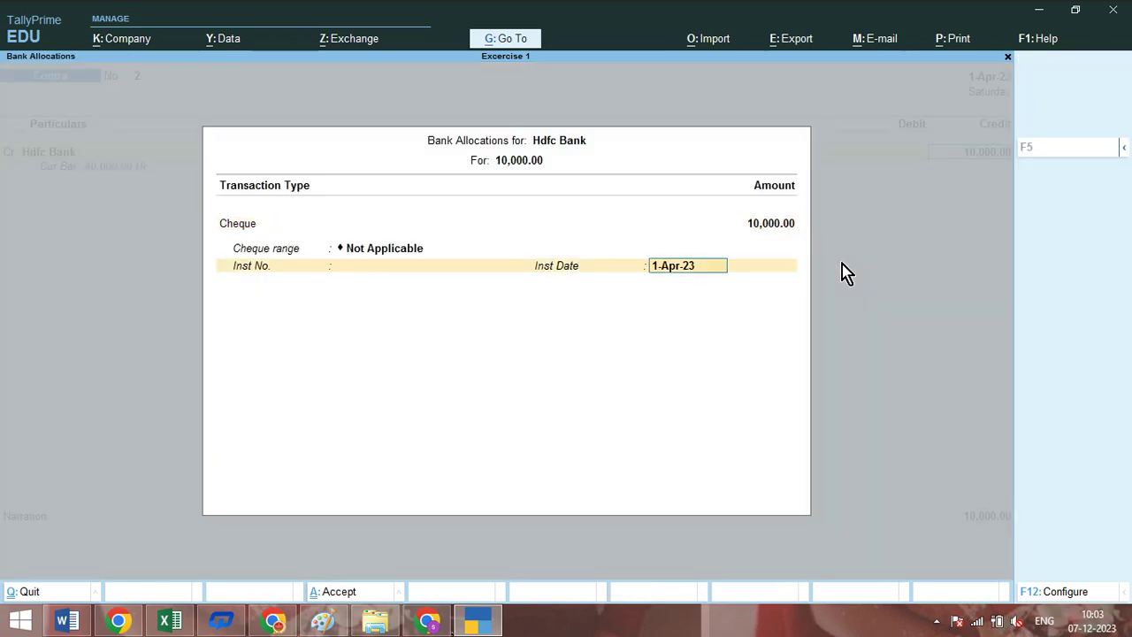
{"action": "key", "text": "Return"}
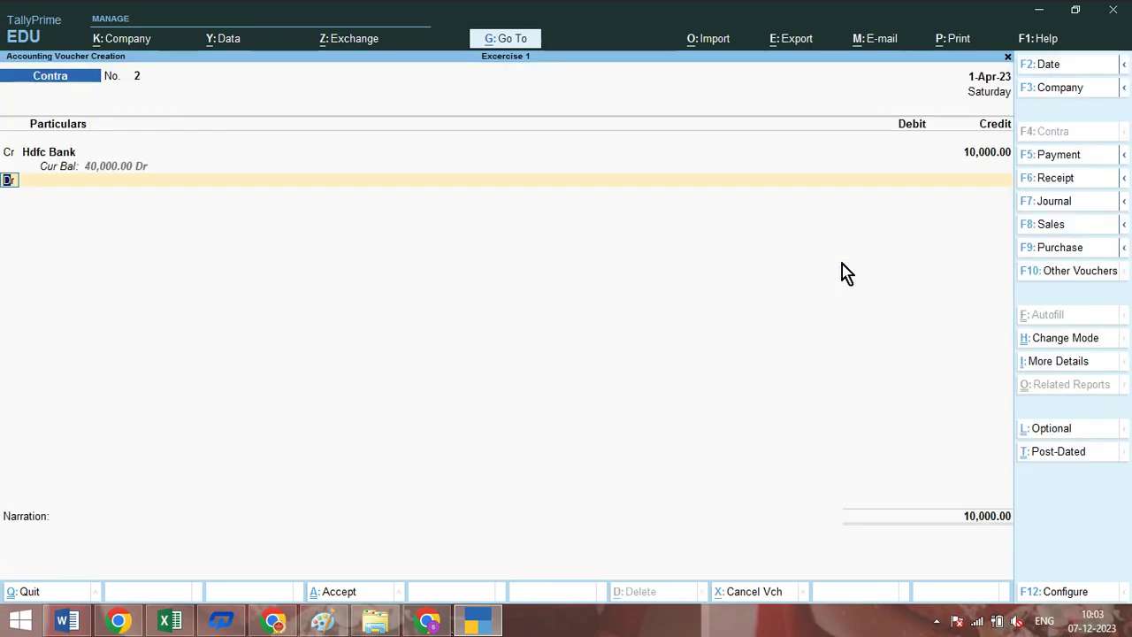
Debit Cash with 10,000 and accept the contra voucher.
{"action": "key", "text": "Return"}
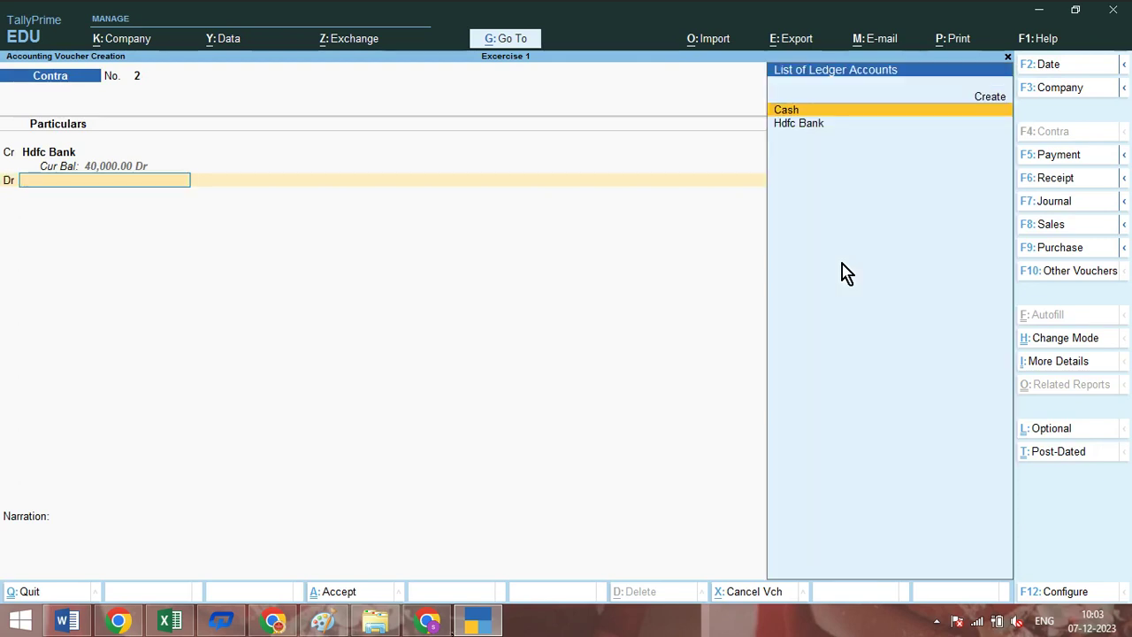
{"action": "type", "text": "Cas"}
{"action": "key", "text": "Return"}
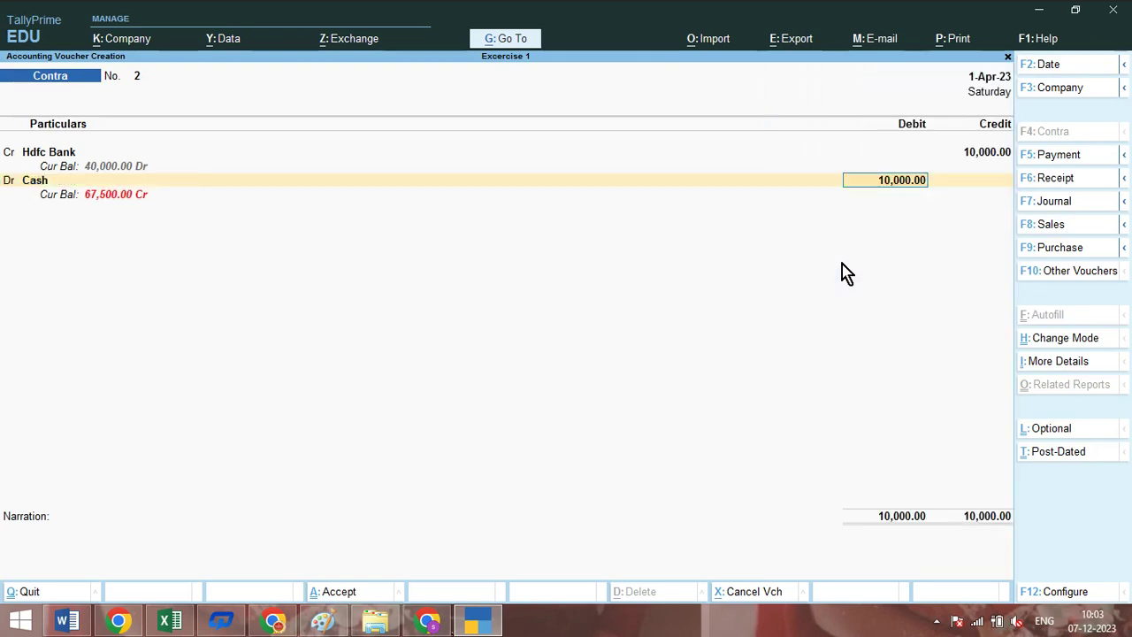
{"action": "key", "text": "ctrl+a"}
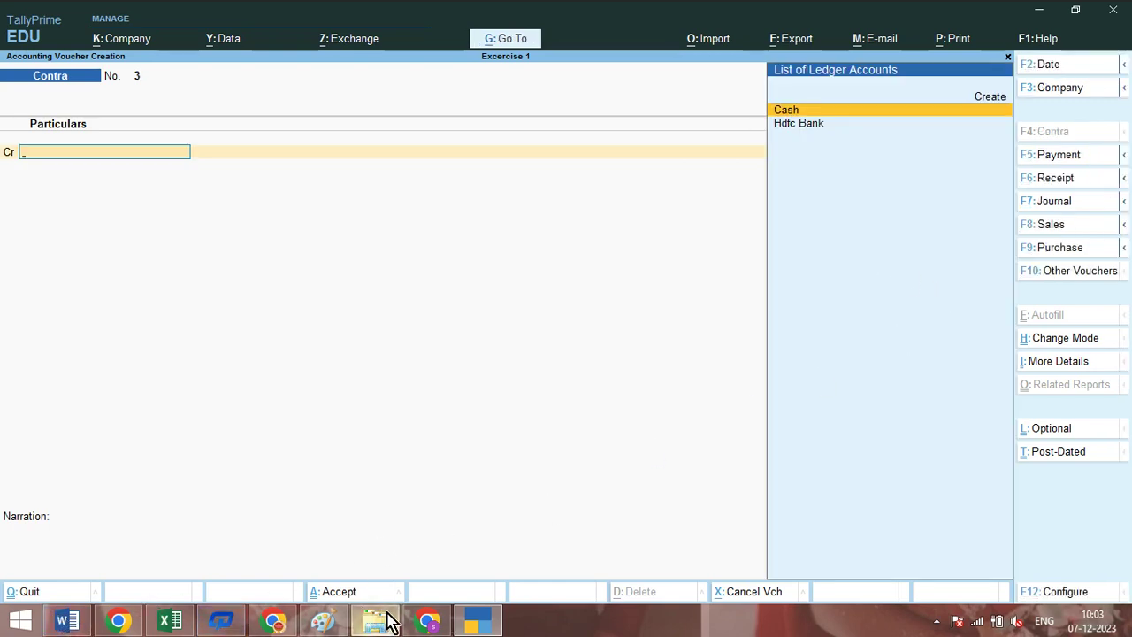
Check transaction 7 in the Chrome PDF, then return to Word and add a separator line below solution entry 6.
{"action": "left_click", "coordinate": [276, 621]}
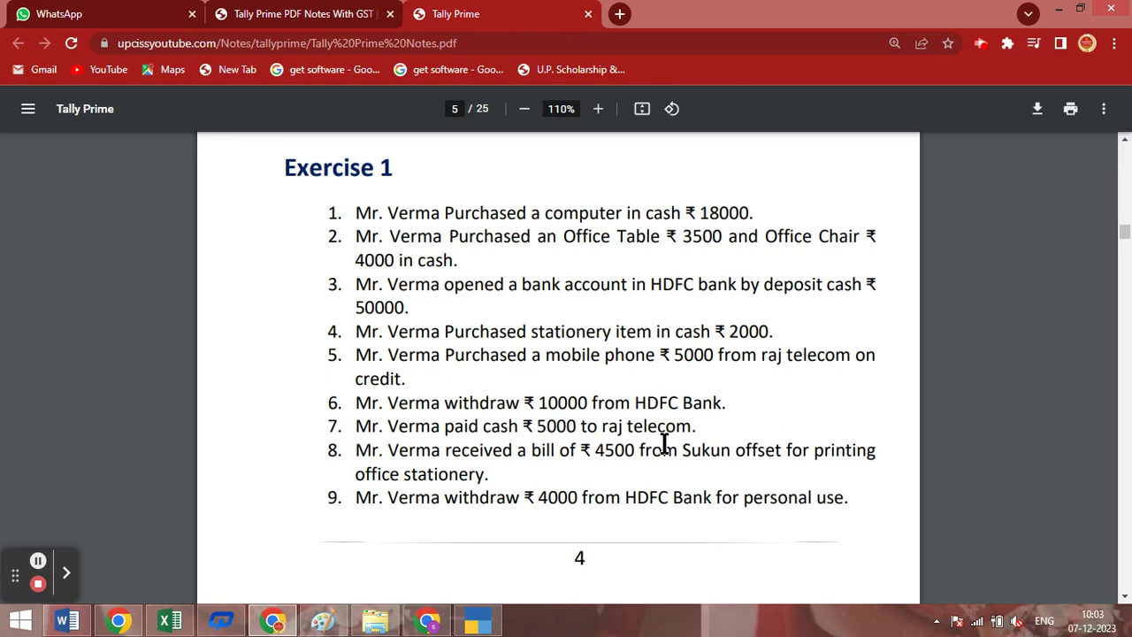
{"action": "left_click", "coordinate": [76, 623]}
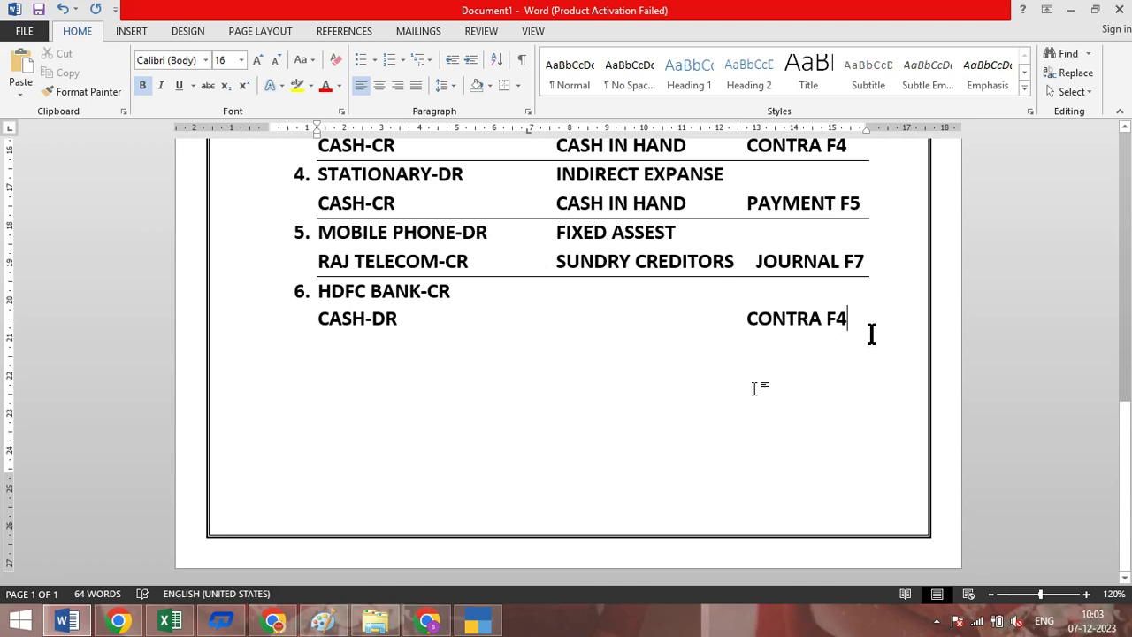
{"action": "key", "text": "Return"}
{"action": "type", "text": "----------"}
{"action": "key", "text": "Return"}
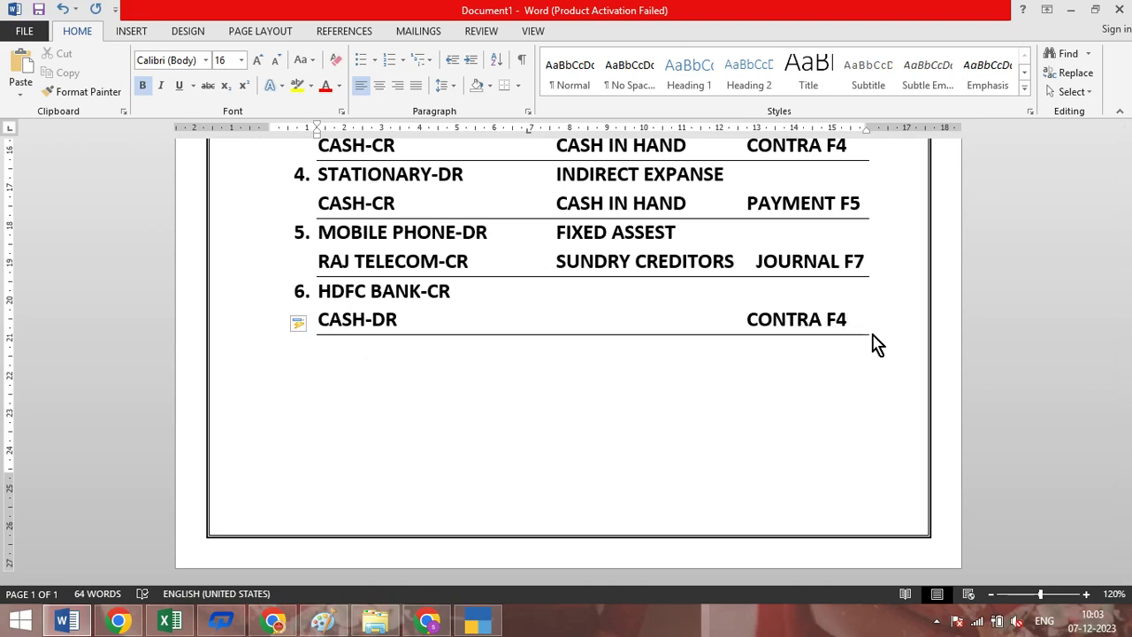
{"action": "type", "text": "7."}
{"action": "key", "text": "Return"}
{"action": "type", "text": "\\\\\\"}
{"action": "key", "text": "BackSpace"}
{"action": "key", "text": "BackSpace"}
{"action": "key", "text": "BackSpace"}
{"action": "key", "text": "BackSpace"}
{"action": "key", "text": "BackSpace"}
{"action": "key", "text": "BackSpace"}
{"action": "key", "text": "BackSpace"}
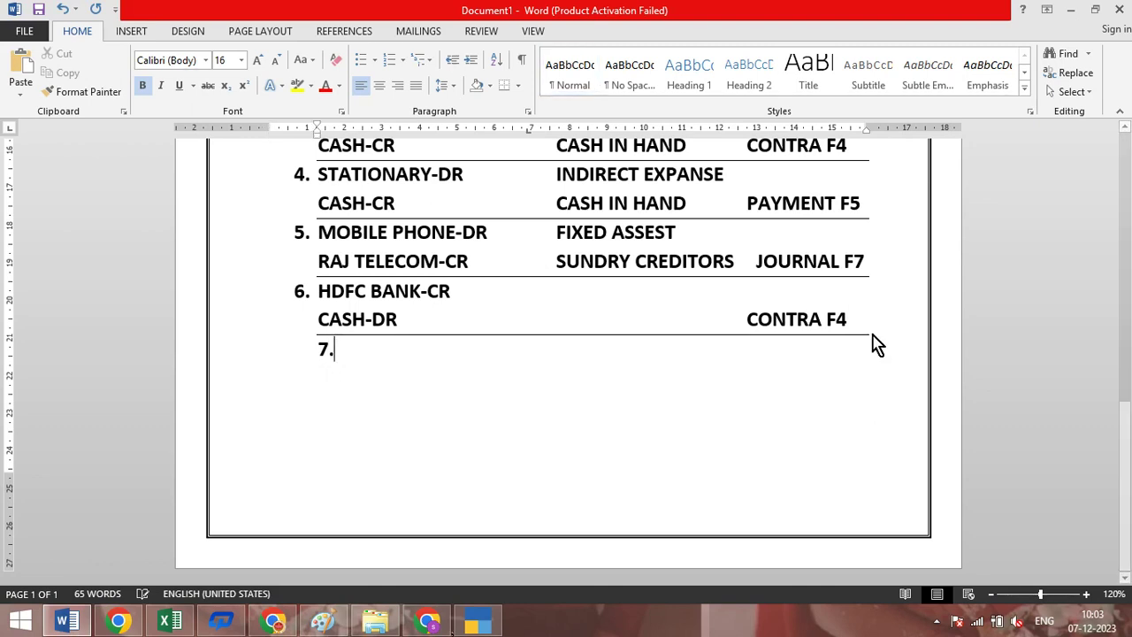
Add solution entry 7 with the lines CASH –CR and RAJ TELECOM-DR.
{"action": "type", "text": "7"}
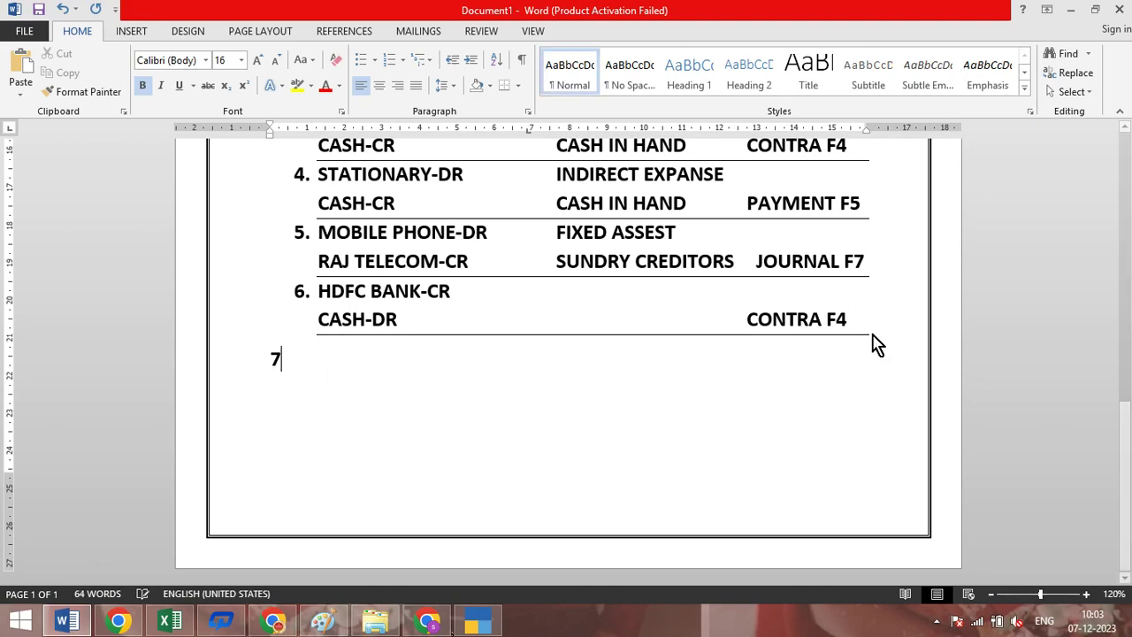
{"action": "type", "text": ". CASH "}
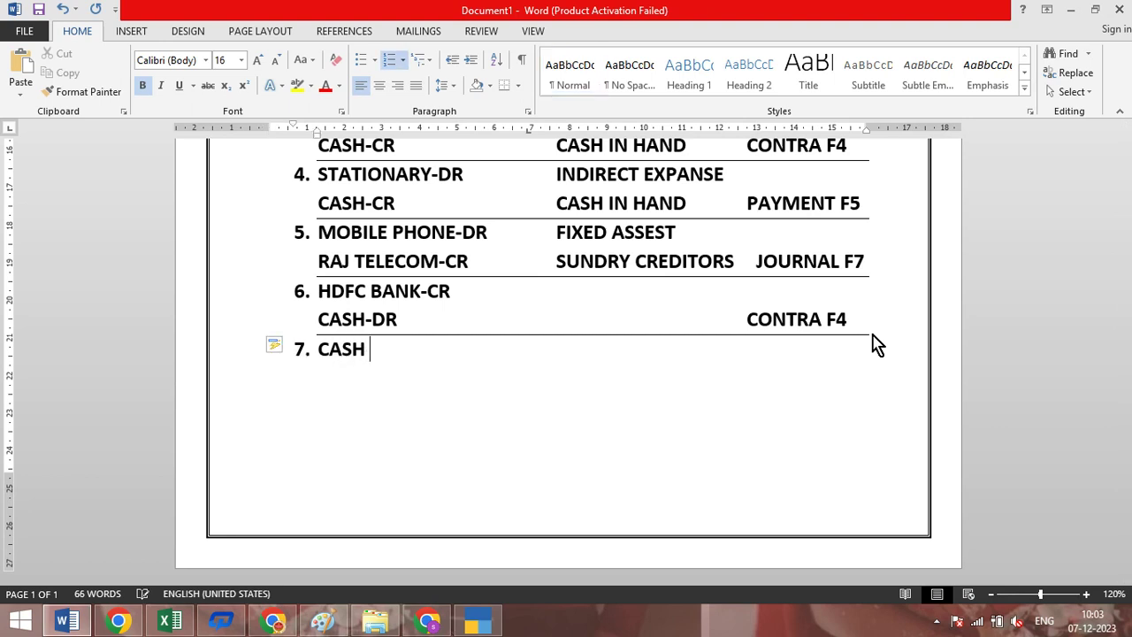
{"action": "type", "text": "-CR"}
{"action": "key", "text": "Return"}
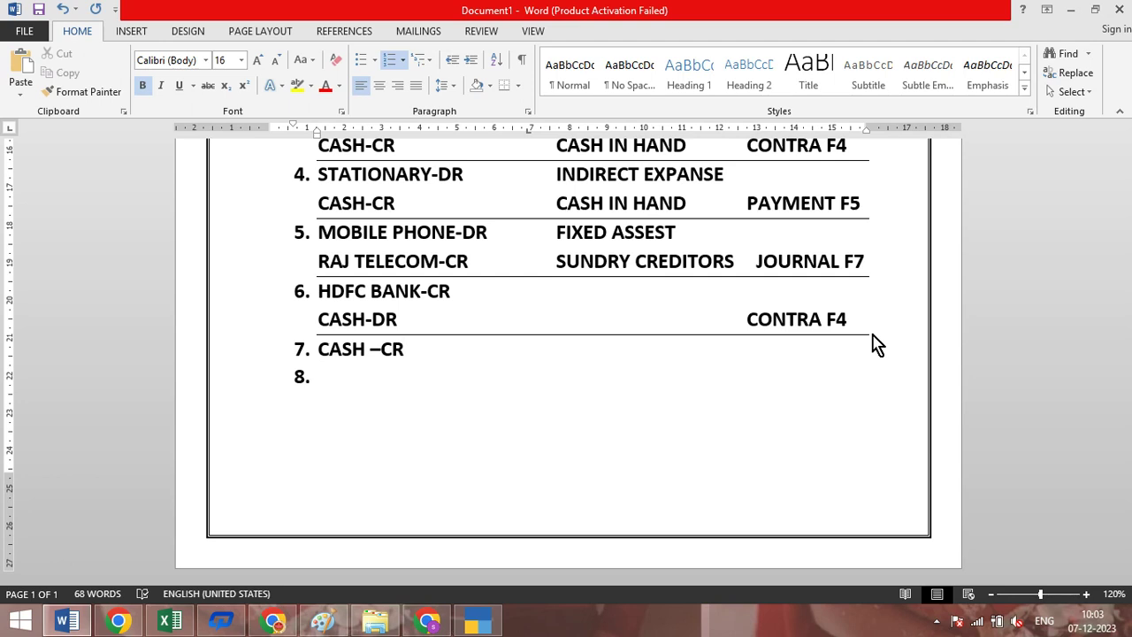
{"action": "key", "text": "BackSpace"}
{"action": "type", "text": "RAJ T"}
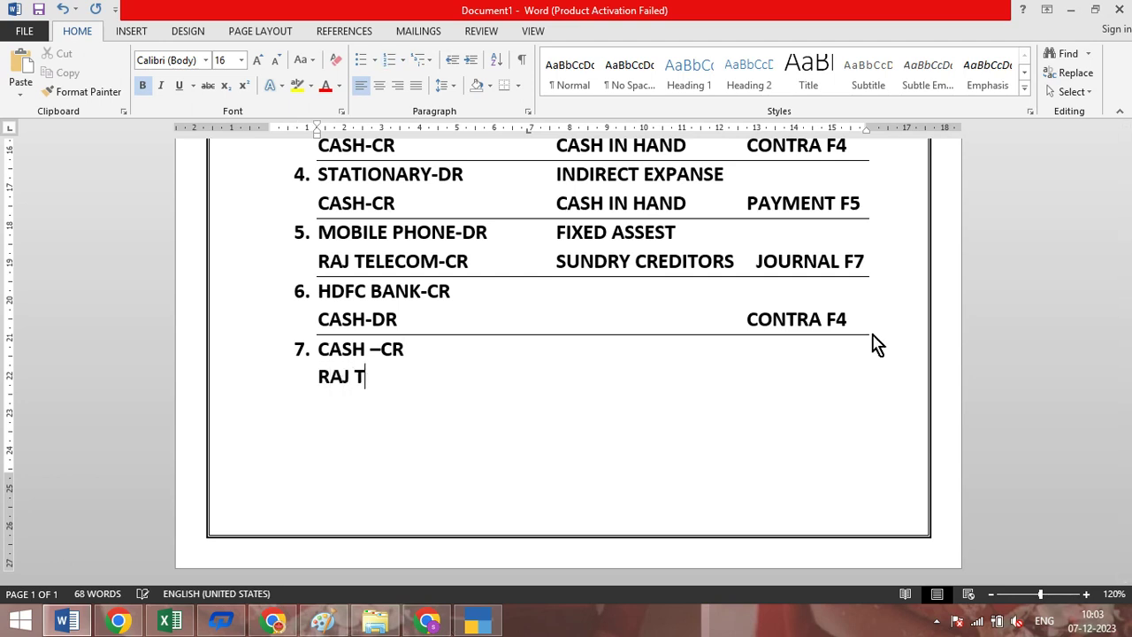
{"action": "type", "text": "ELECOM-DR"}
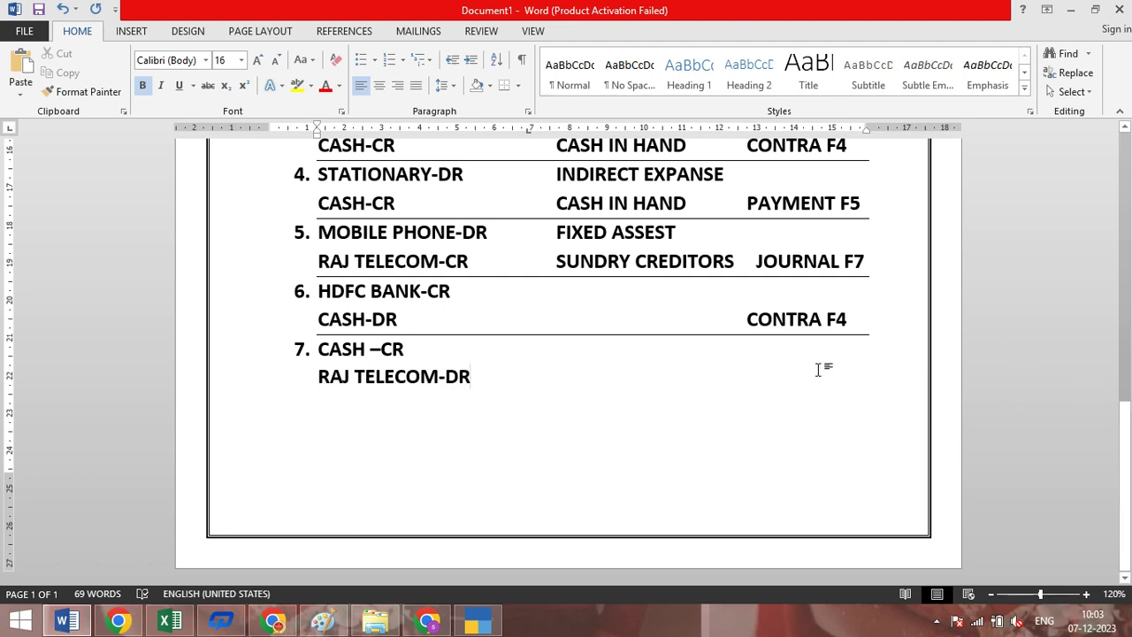
Label solution entry 7 as PAYMENT F5 on the RAJ TELECOM-DR line and add a separator line below it.
{"action": "key", "text": "Tab"}
{"action": "key", "text": "Tab"}
{"action": "key", "text": "Tab"}
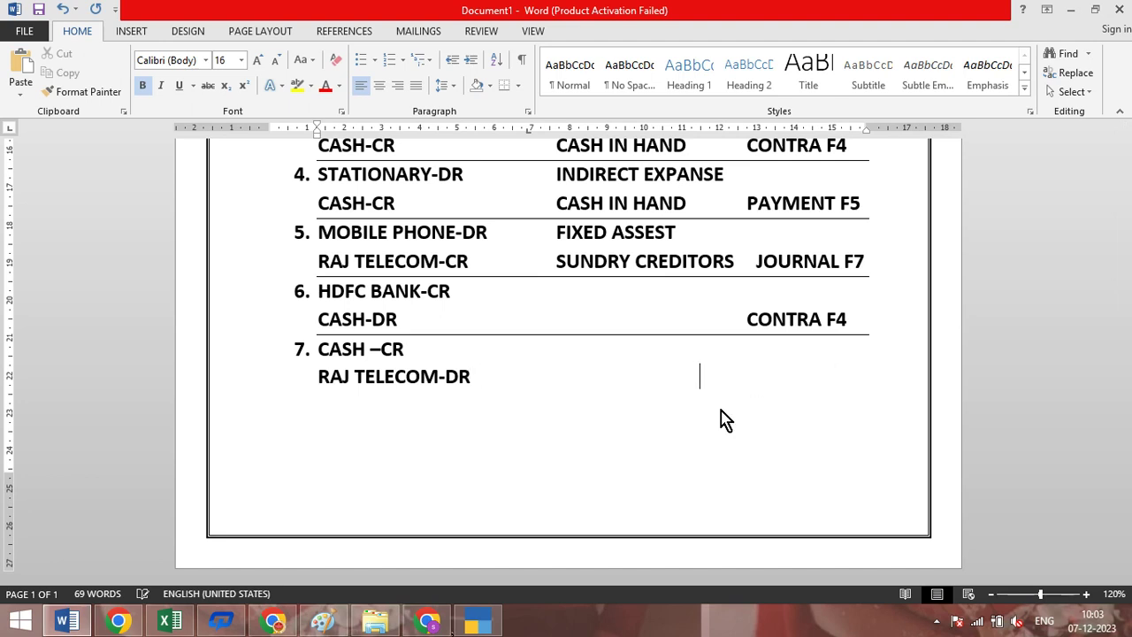
{"action": "type", "text": "PAYMENT"}
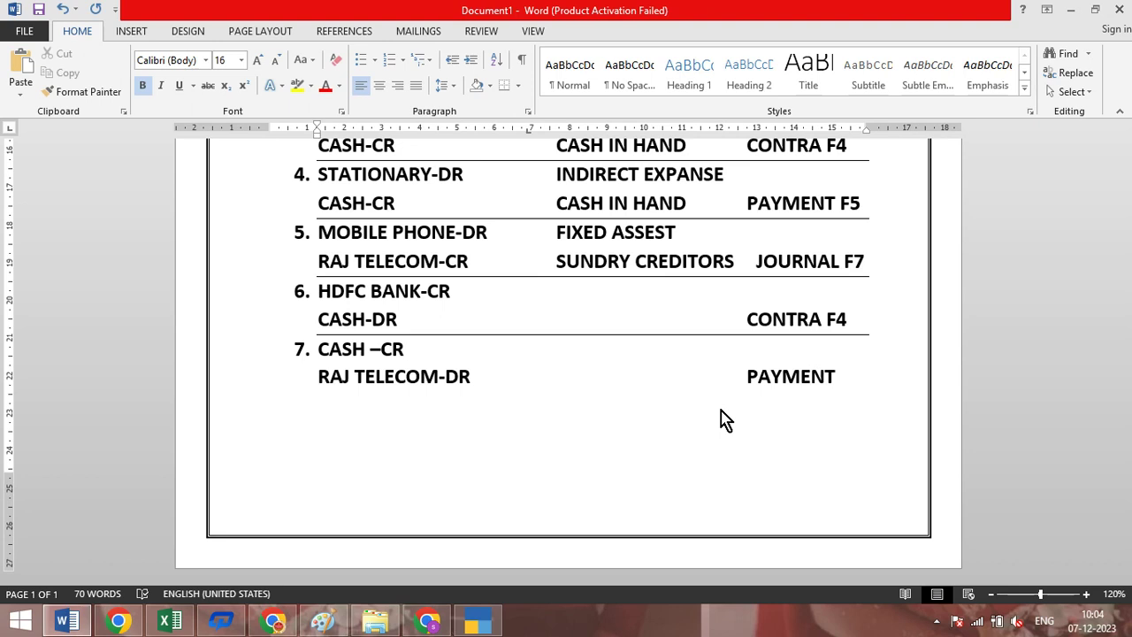
{"action": "type", "text": "F5"}
{"action": "key", "text": "Return"}
{"action": "type", "text": "---------"}
{"action": "key", "text": "Return"}
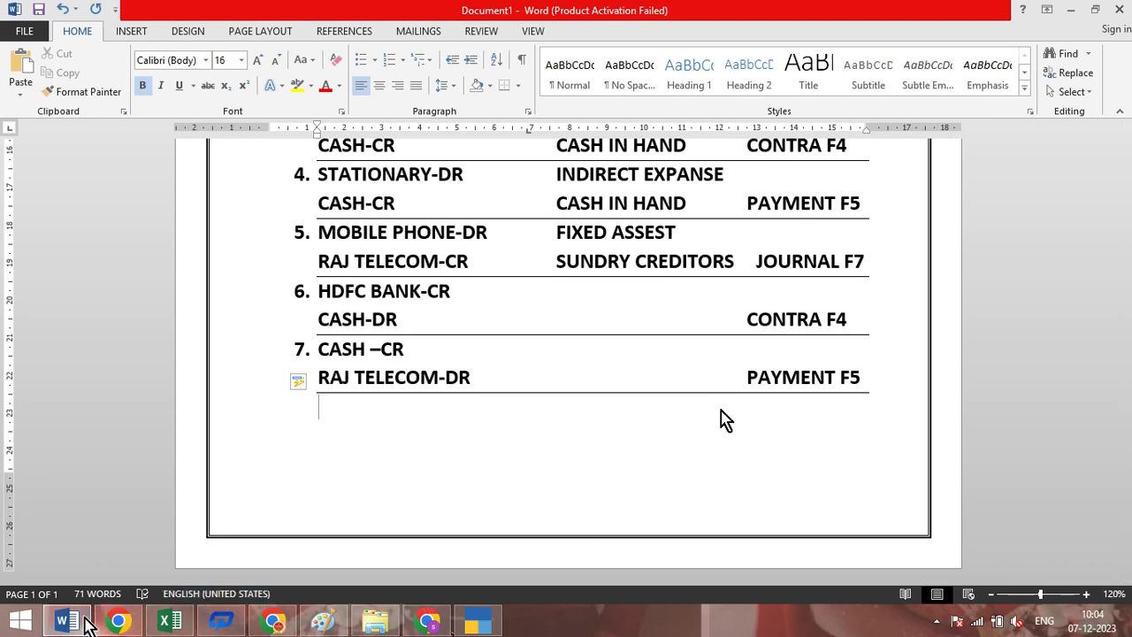
Switch to TallyPrime, start a Payment voucher, and debit Raj Telecom with 5000, keeping the On Account bill reference.
{"action": "left_click", "coordinate": [484, 629]}
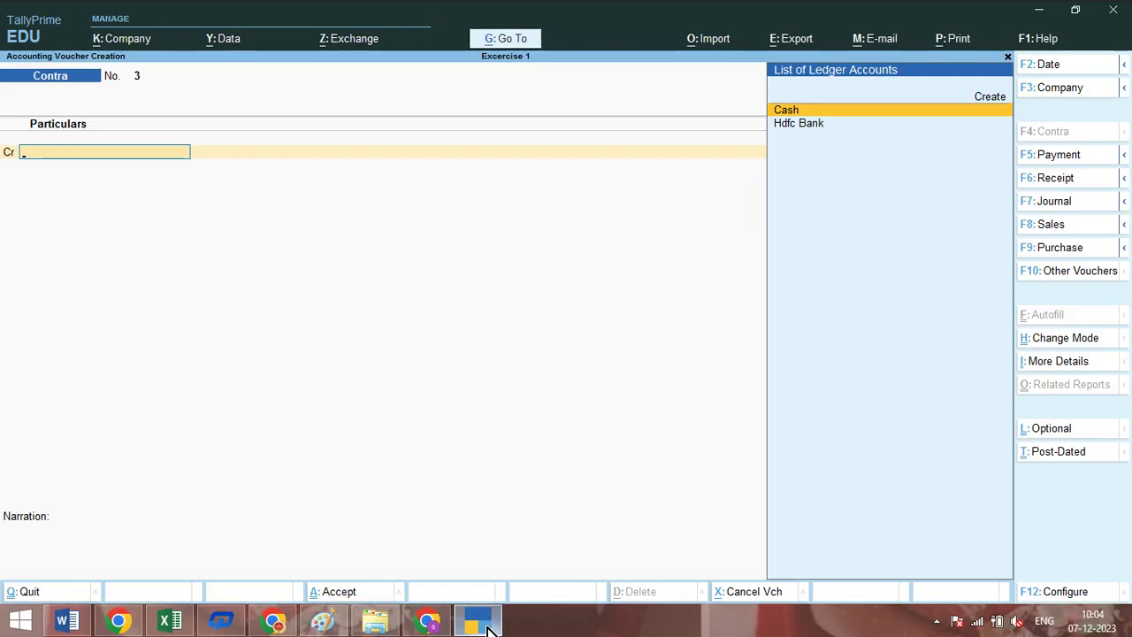
{"action": "key", "text": "F5"}
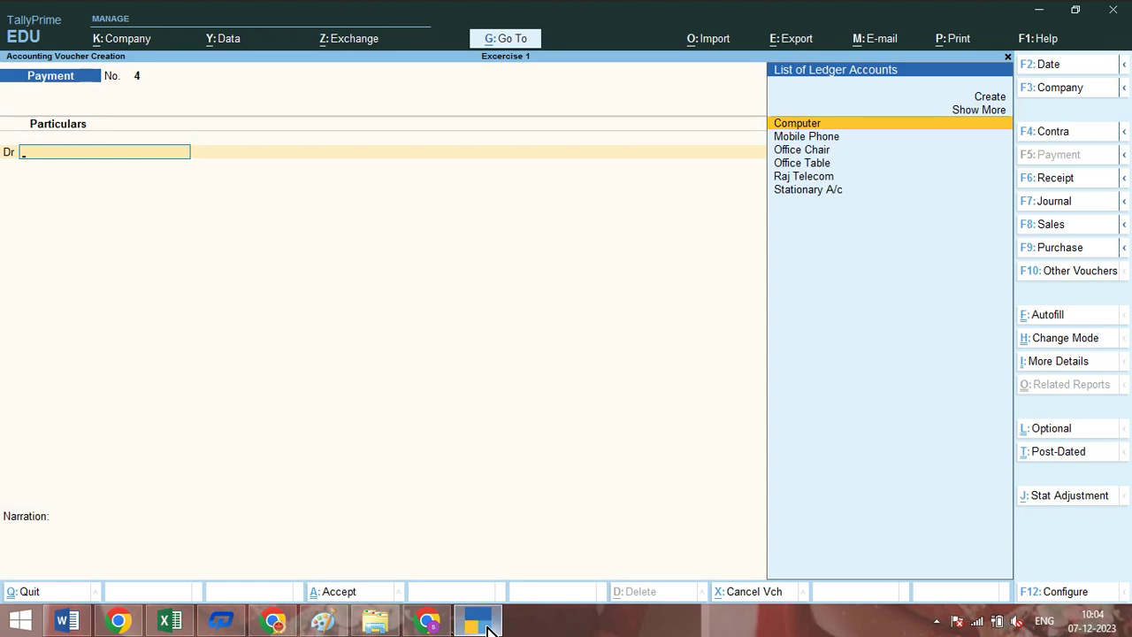
{"action": "type", "text": "ta"}
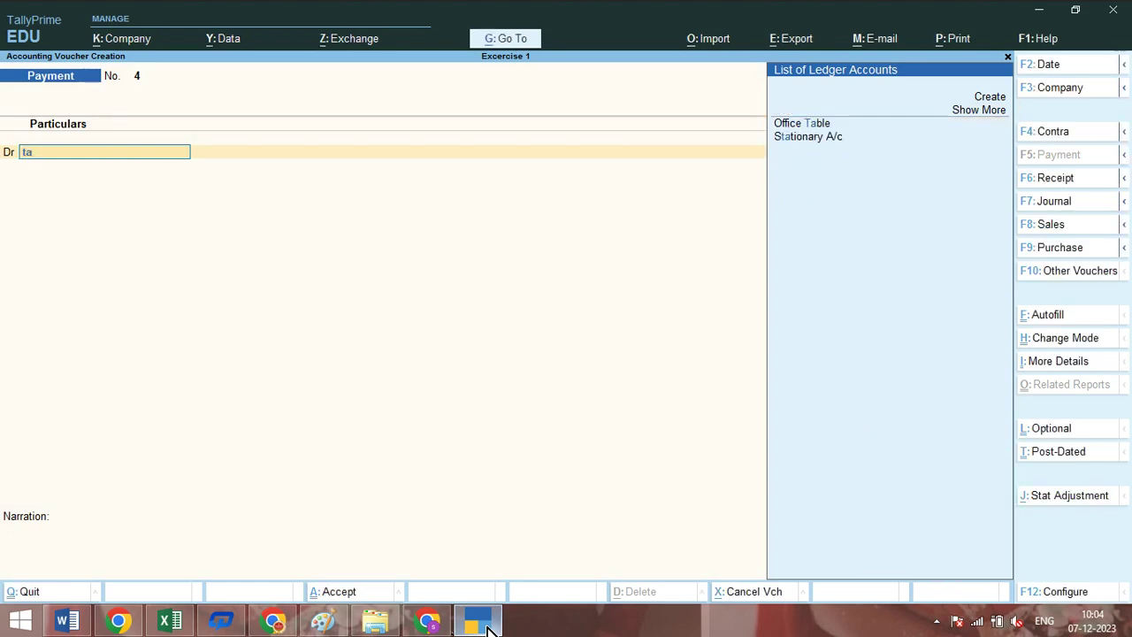
{"action": "key", "text": "BackSpace"}
{"action": "key", "text": "BackSpace"}
{"action": "type", "text": "raj"}
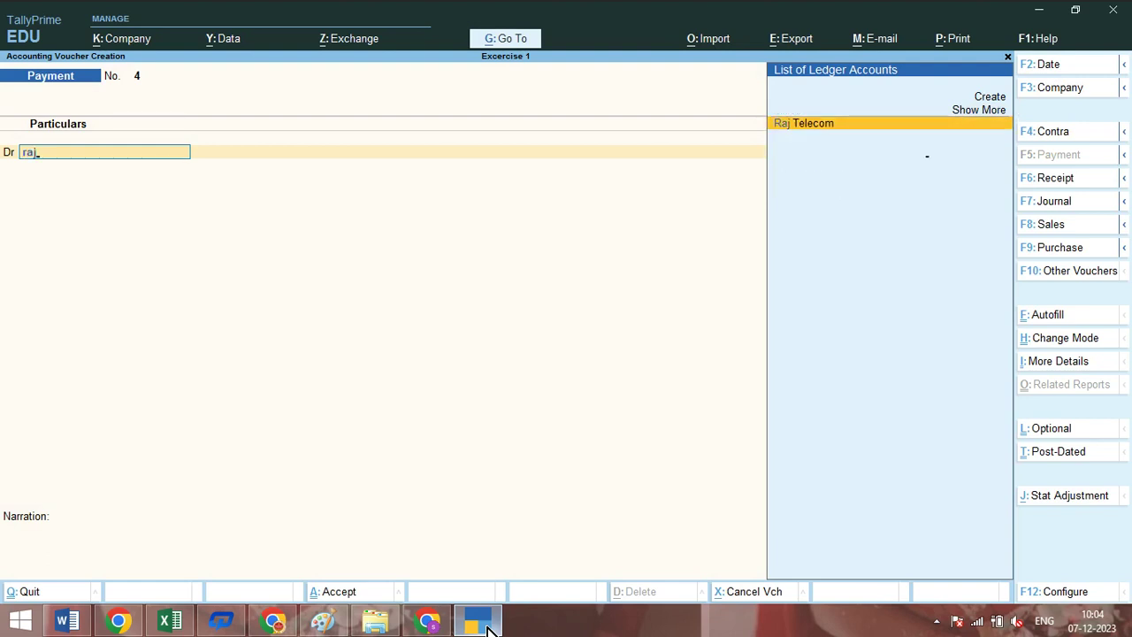
{"action": "key", "text": "Return"}
{"action": "type", "text": "5"}
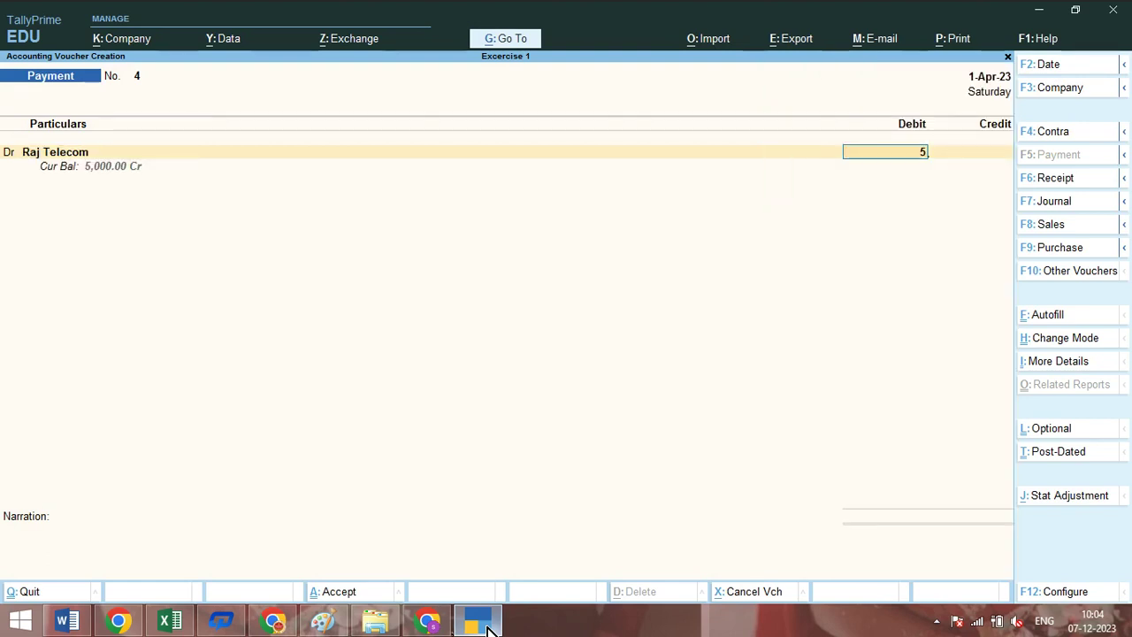
{"action": "type", "text": "000"}
{"action": "key", "text": "Return"}
{"action": "key", "text": "Return"}
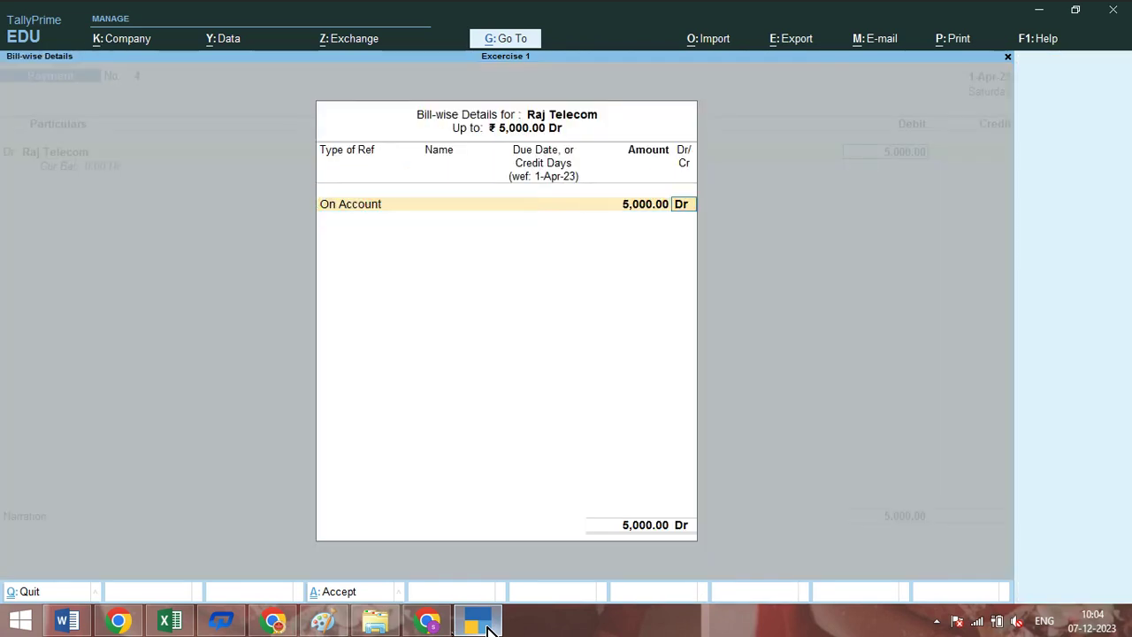
{"action": "key", "text": "Return"}
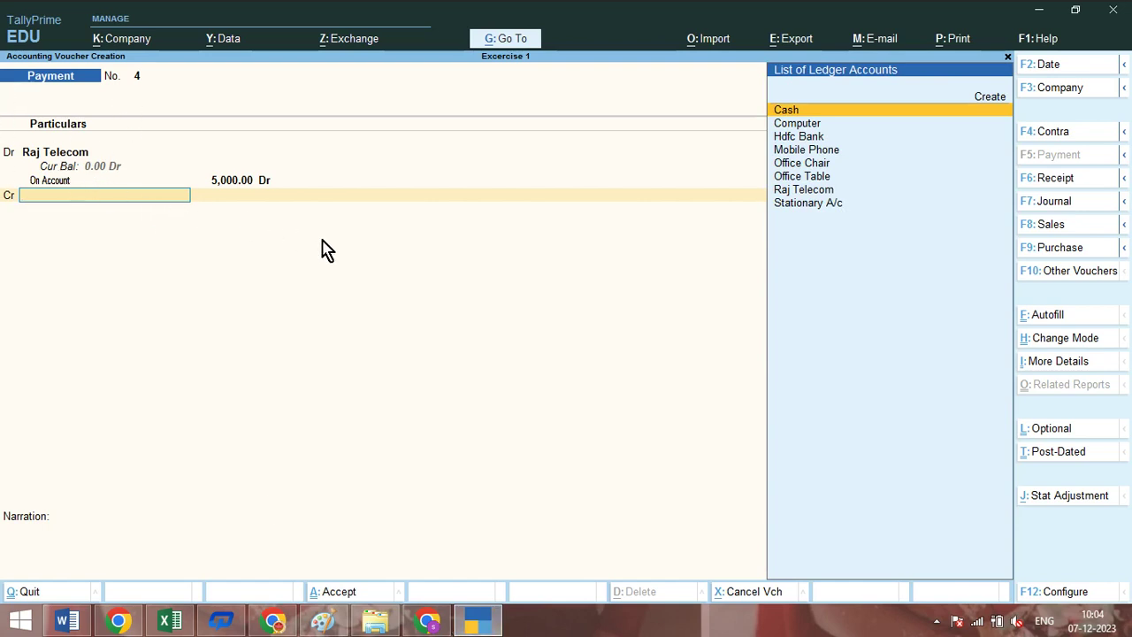
Credit Cash with 5,000 and accept the payment voucher.
{"action": "type", "text": "Cas"}
{"action": "key", "text": "Return"}
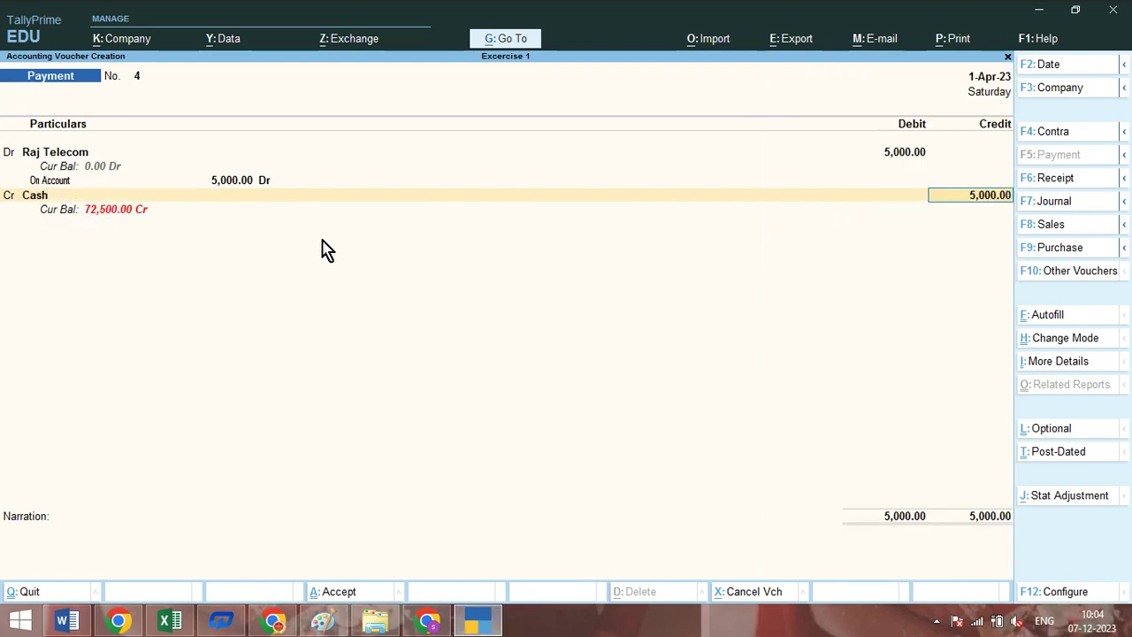
{"action": "key", "text": "ctrl+a"}
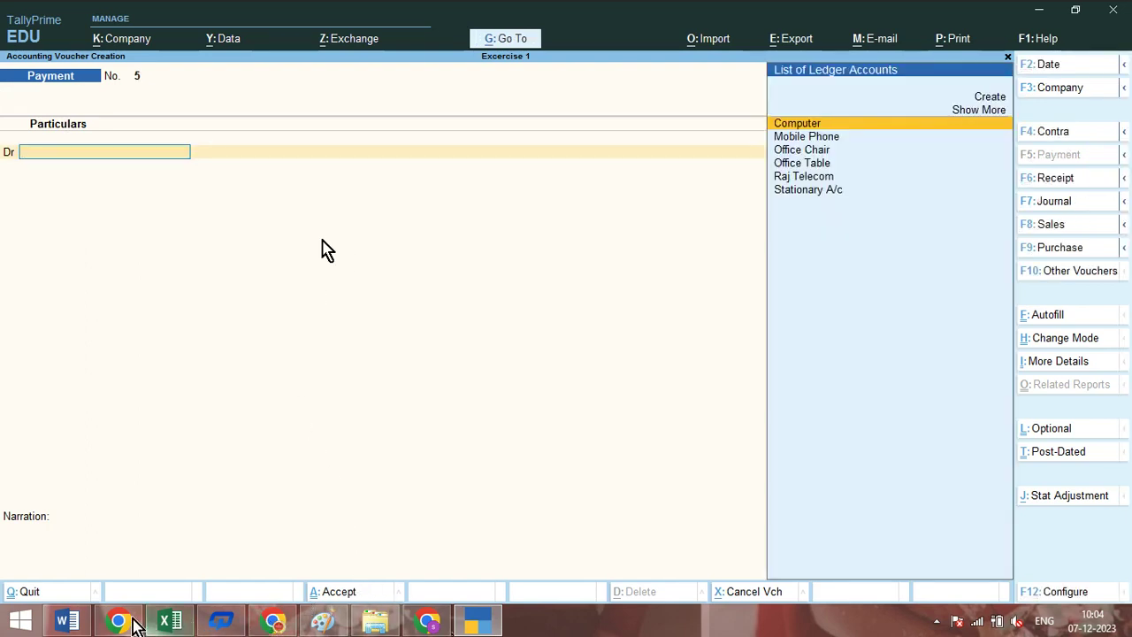
Check transaction 8 in the Chrome PDF, then return to Word and start solution entry 8 with SUKUN OFFSET-CR.
{"action": "left_click", "coordinate": [295, 624]}
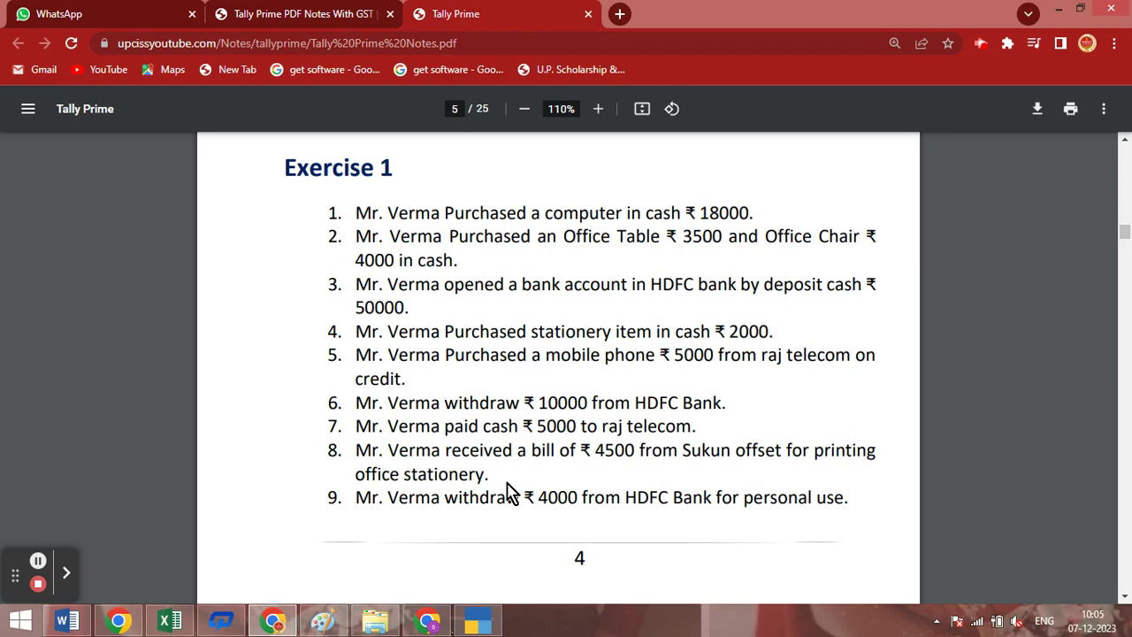
{"action": "left_click_drag", "start_coordinate": [684, 456], "coordinate": [784, 453]}
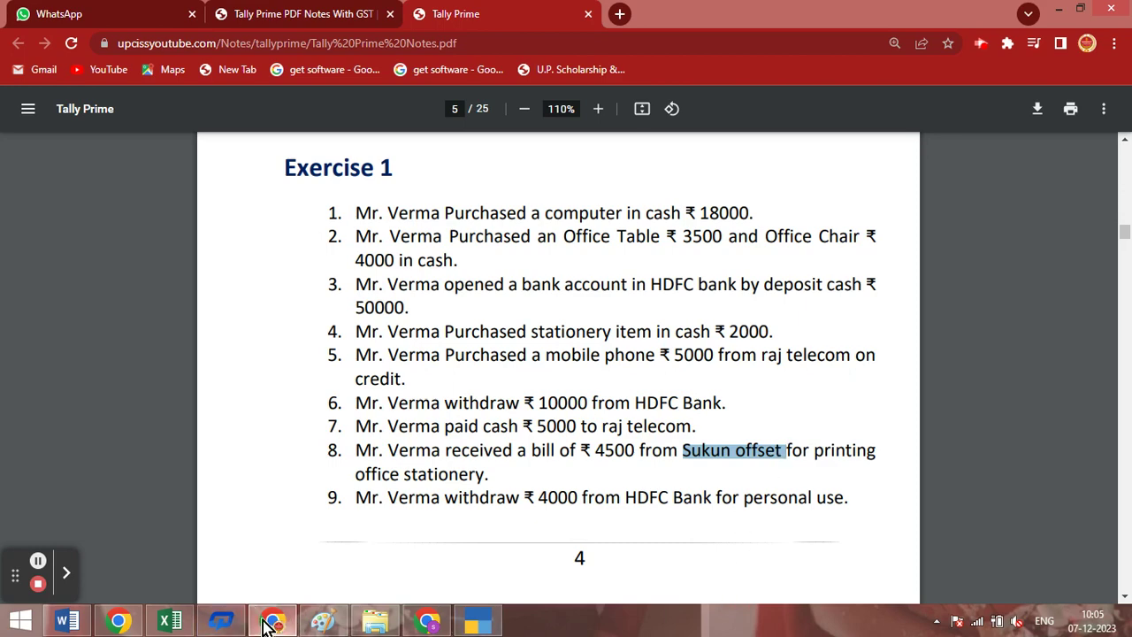
{"action": "left_click", "coordinate": [67, 621]}
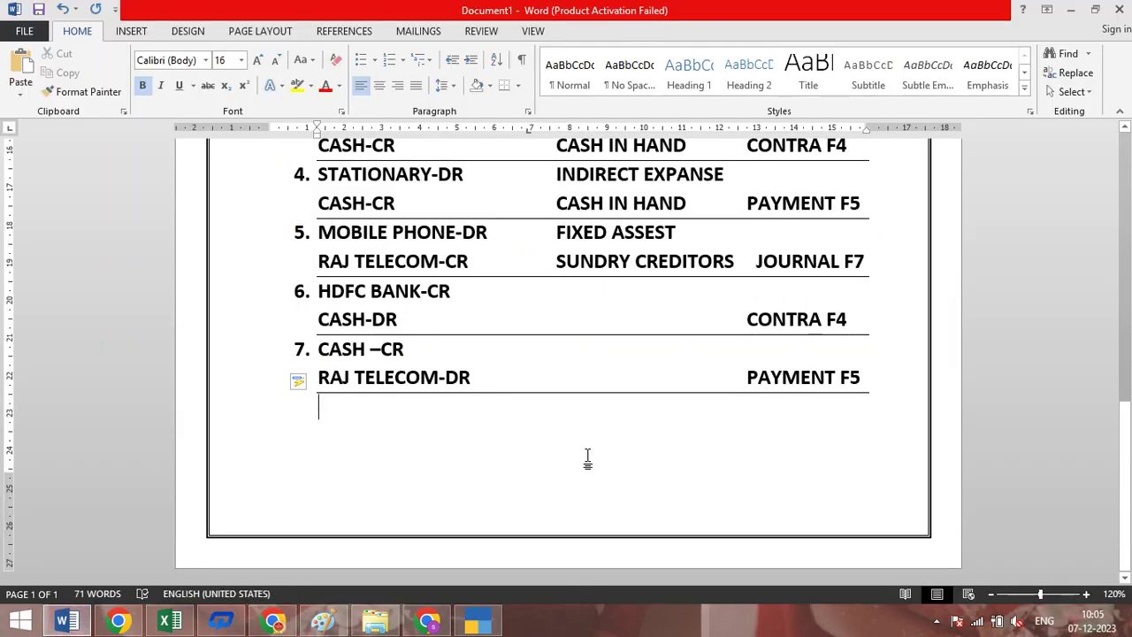
{"action": "key", "text": "BackSpace"}
{"action": "type", "text": "8"}
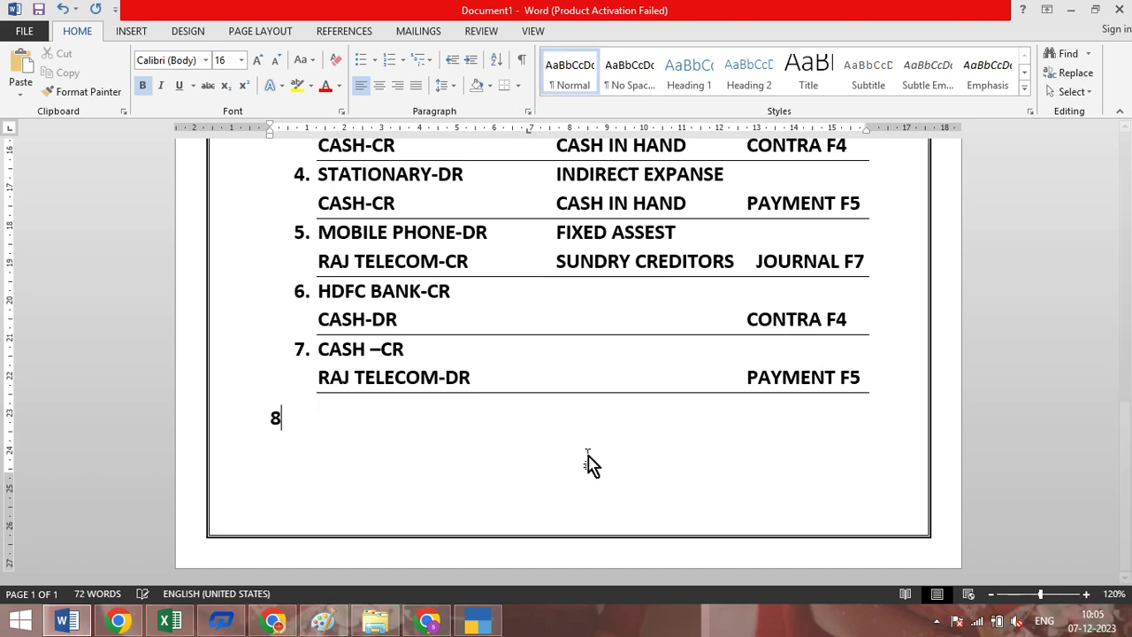
{"action": "type", "text": ". SU"}
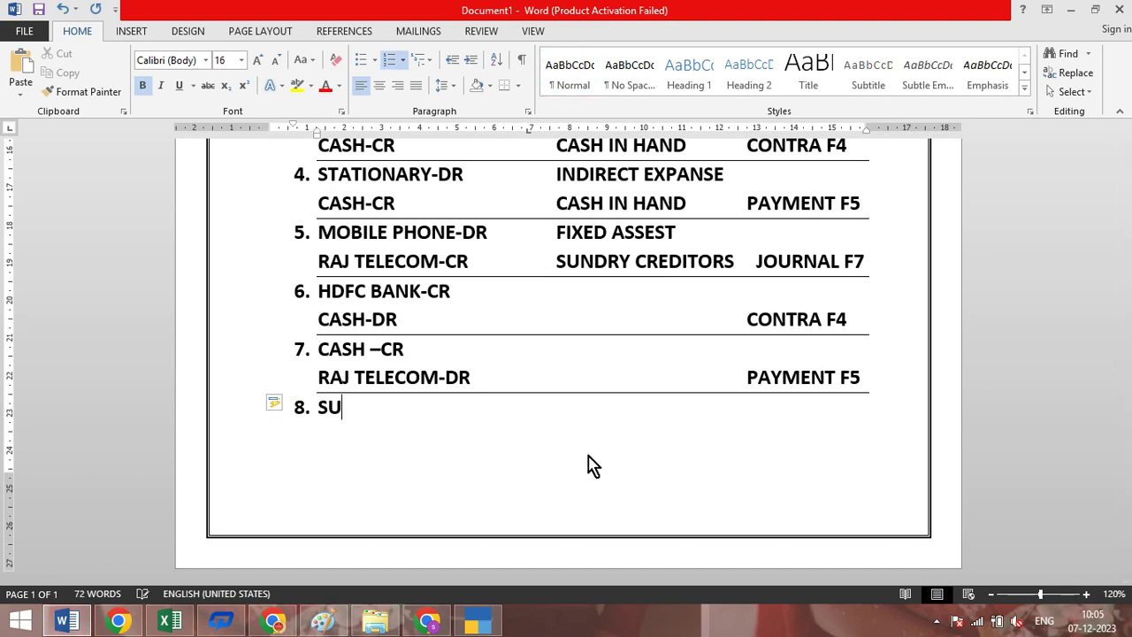
{"action": "type", "text": "KUN OGG"}
{"action": "key", "text": "BackSpace"}
{"action": "key", "text": "BackSpace"}
{"action": "key", "text": "BackSpace"}
{"action": "type", "text": "OFFSET"}
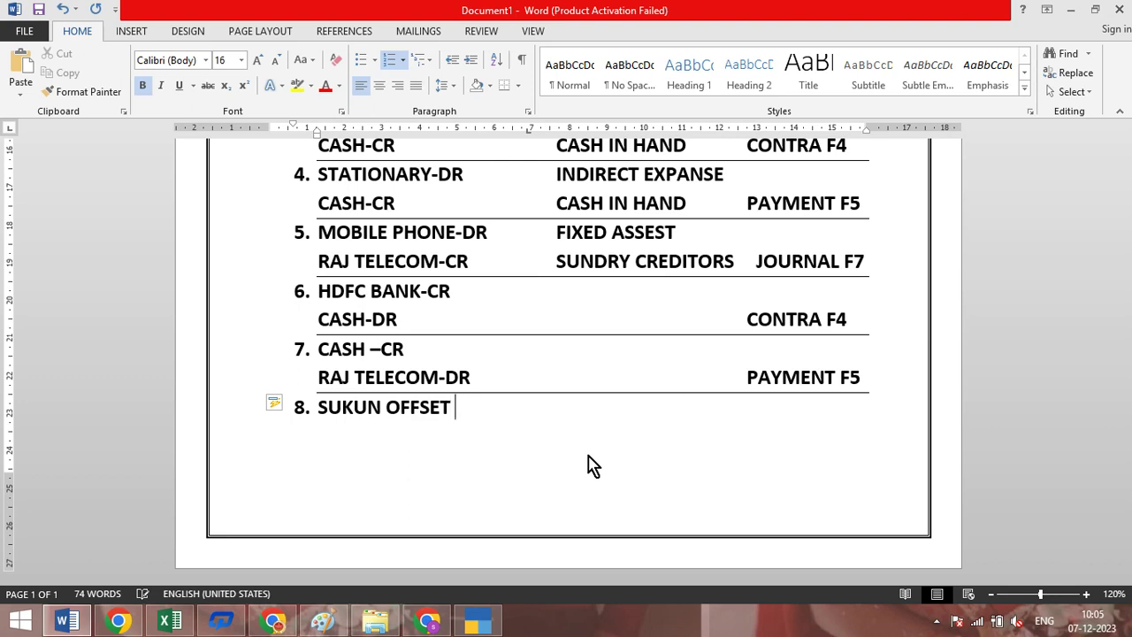
{"action": "type", "text": " P"}
{"action": "key", "text": "BackSpace"}
{"action": "type", "text": "-CR"}
Enter the group SUNDRY CREDITORS beside SUKUN OFFSET-CR in entry 8.
{"action": "key", "text": "Tab"}
{"action": "key", "text": "Tab"}
{"action": "type", "text": "SUND"}
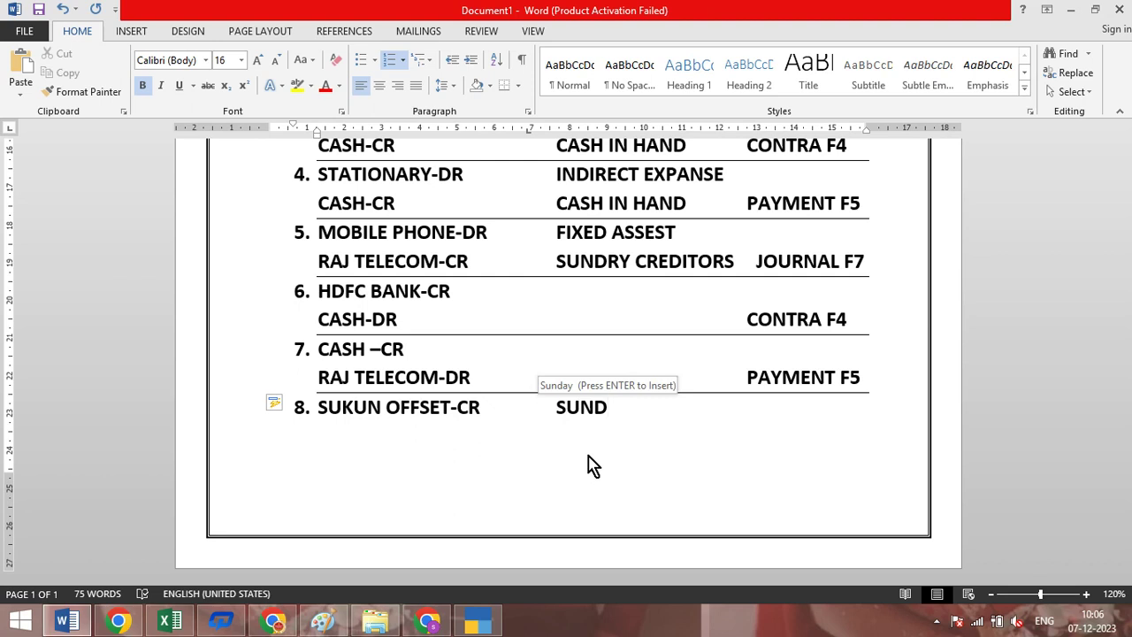
{"action": "type", "text": "RY CRE"}
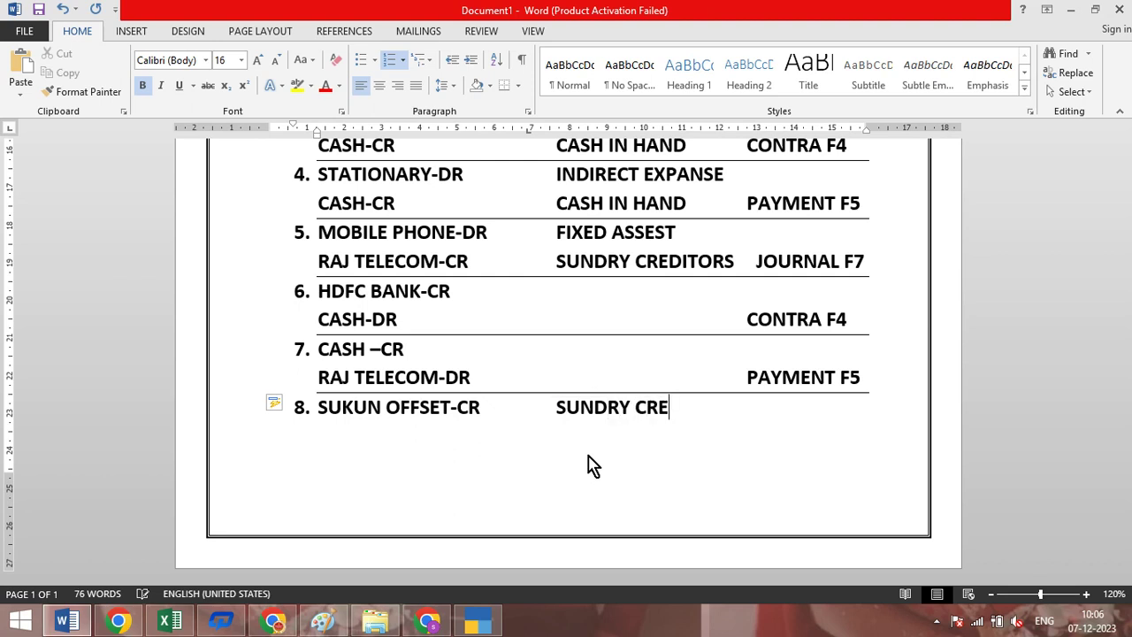
{"action": "type", "text": "DIR"}
{"action": "key", "text": "BackSpace"}
{"action": "type", "text": "T"}
{"action": "key", "text": "BackSpace"}
{"action": "key", "text": "BackSpace"}
{"action": "type", "text": "TORS"}
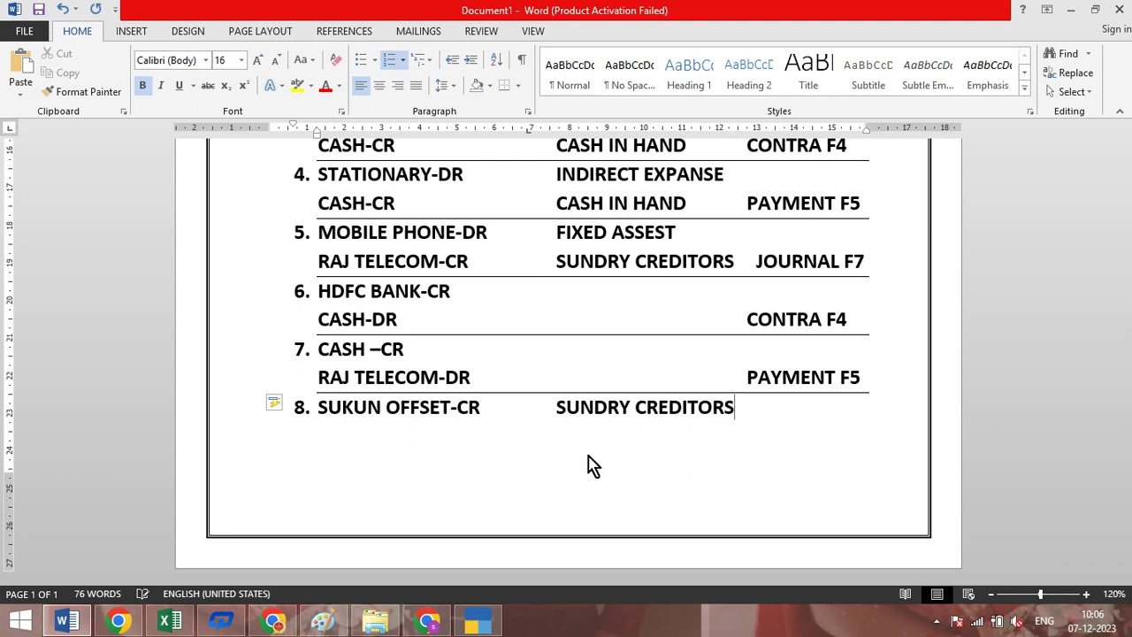
Add the unnumbered line STATIONARY-DR to entry 8 with the group INDIRECT EXPANSE.
{"action": "key", "text": "Return"}
{"action": "key", "text": "BackSpace"}
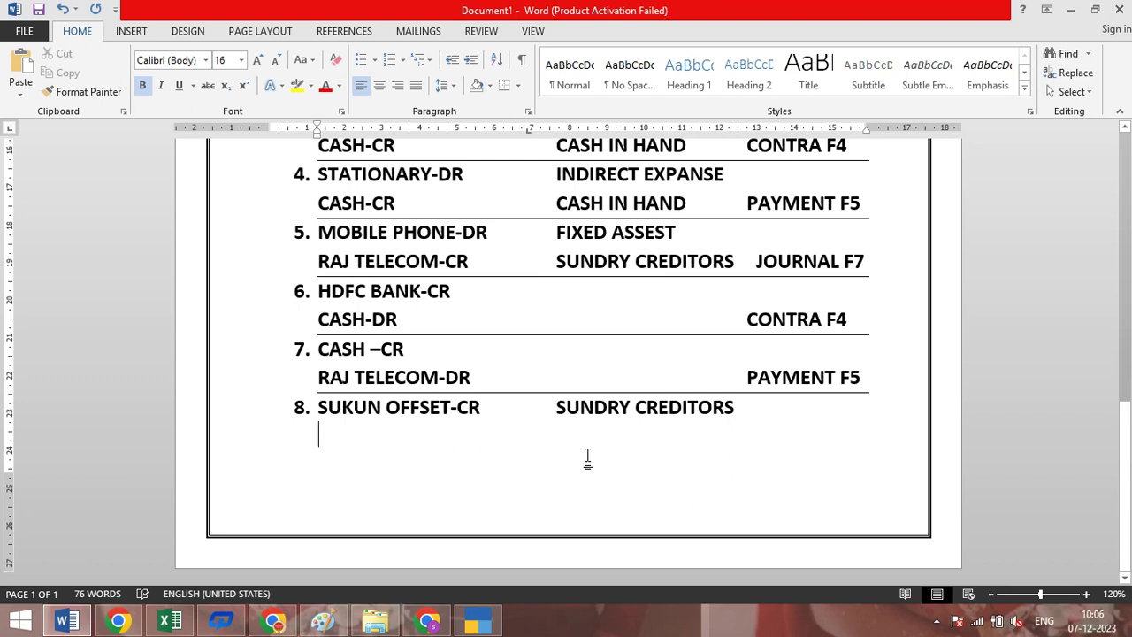
{"action": "type", "text": "S"}
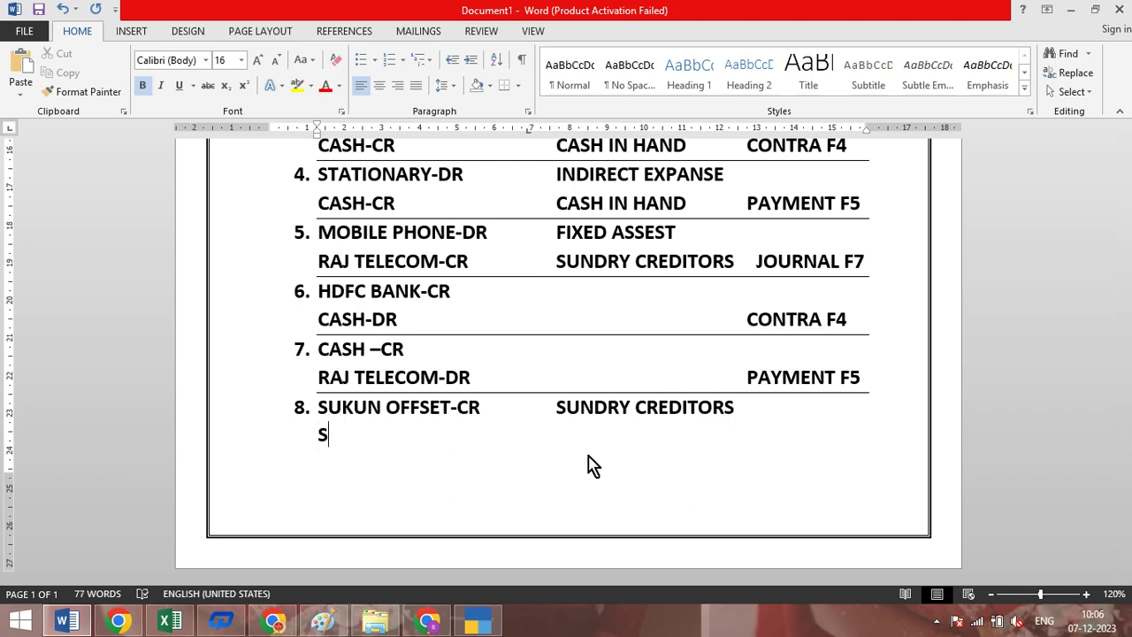
{"action": "type", "text": "TATION"}
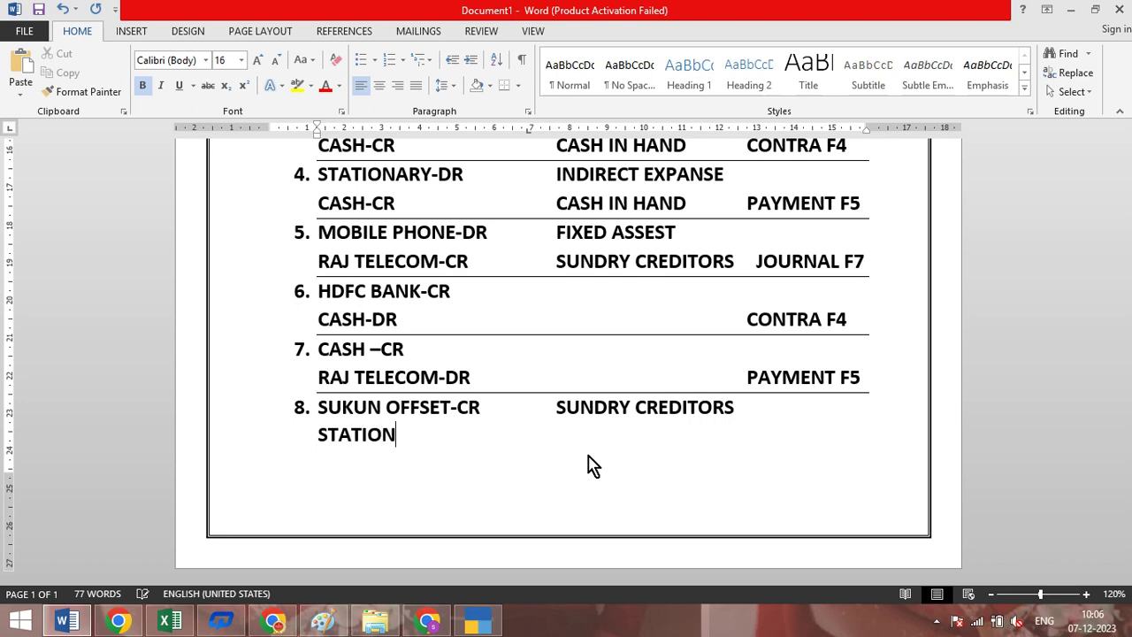
{"action": "type", "text": "ARY-DR"}
{"action": "key", "text": "Tab"}
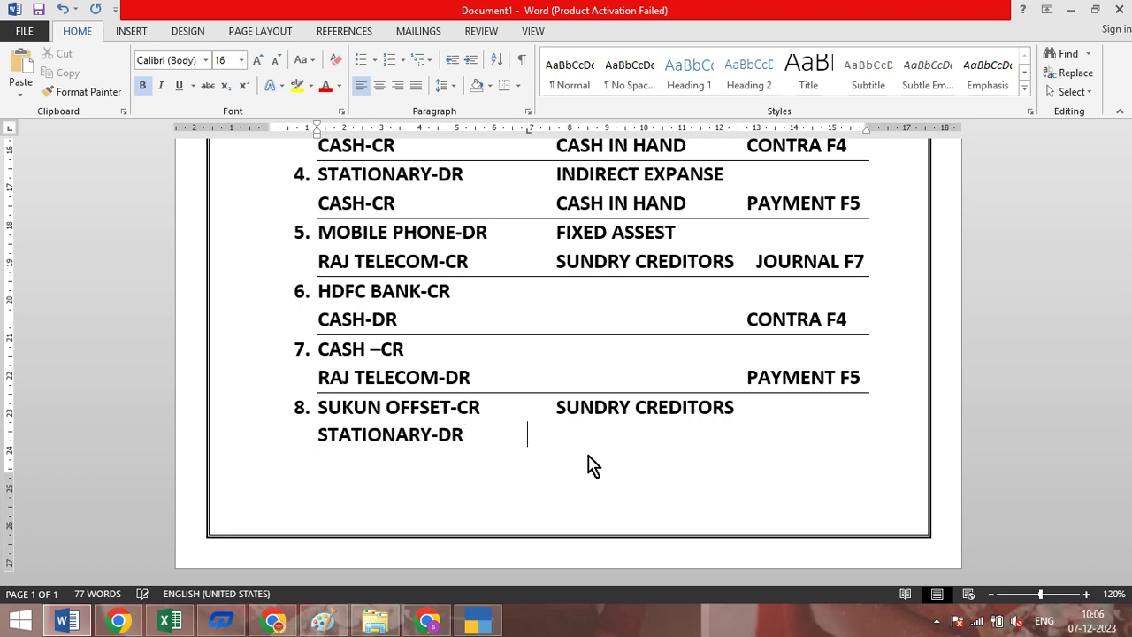
{"action": "key", "text": "Tab"}
{"action": "type", "text": "INDIRECT E"}
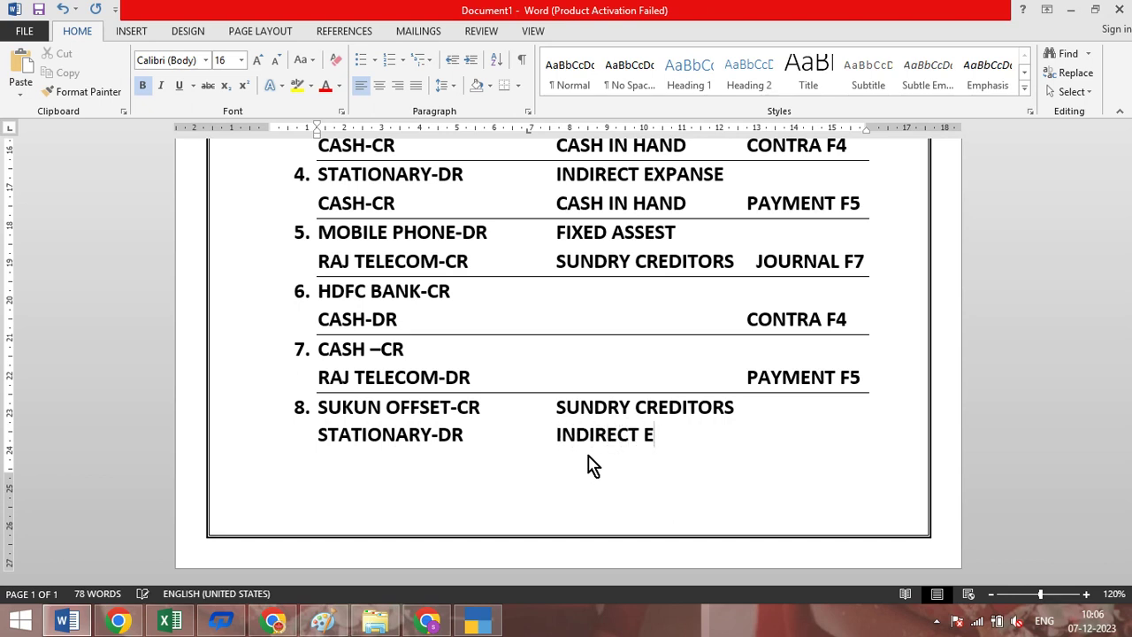
{"action": "type", "text": "XPANSE"}
Label entry 8 as JOURNAL F7 and close it with a page break and a separator line.
{"action": "key", "text": "Tab"}
{"action": "key", "text": "Tab"}
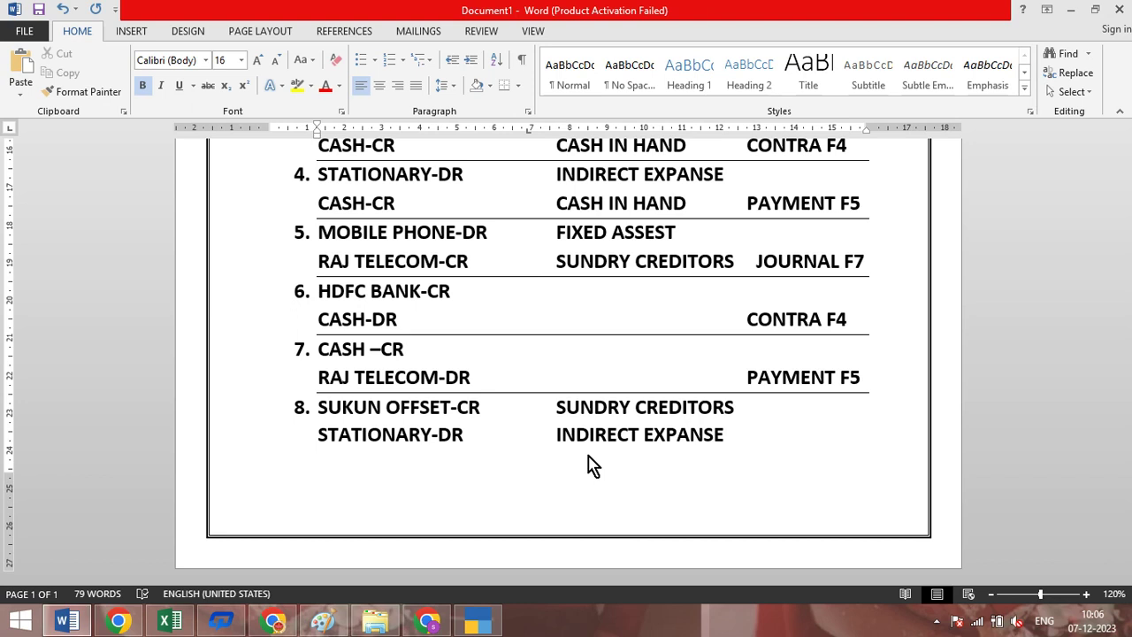
{"action": "type", "text": "JOURNA"}
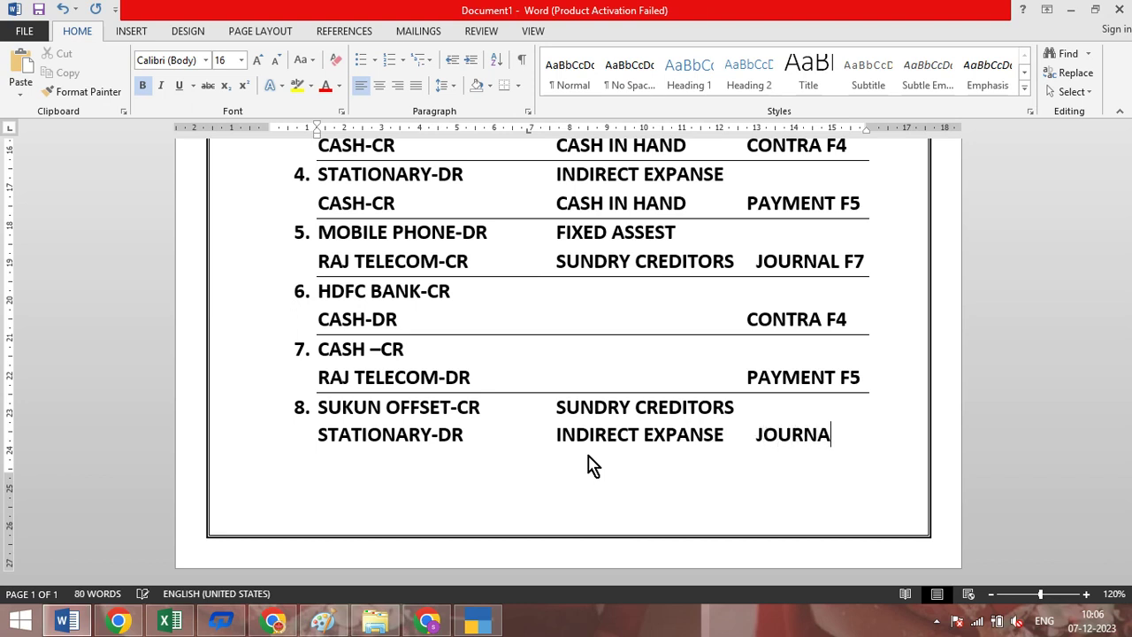
{"action": "type", "text": "L F7"}
{"action": "key", "text": "ctrl+Return"}
{"action": "type", "text": "-----------"}
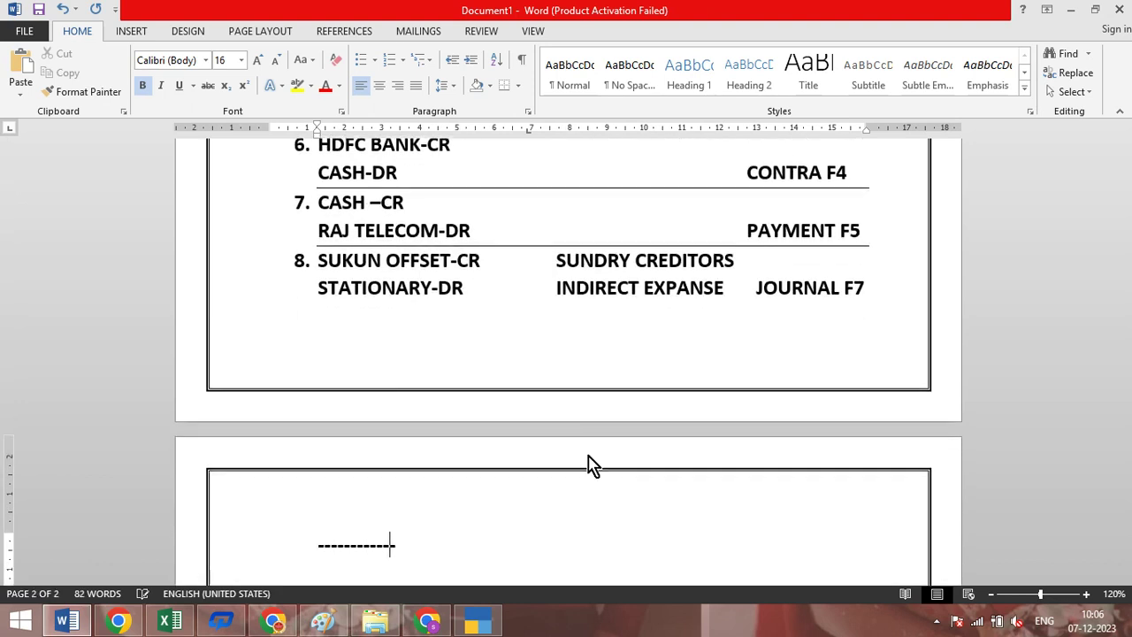
{"action": "key", "text": "Return"}
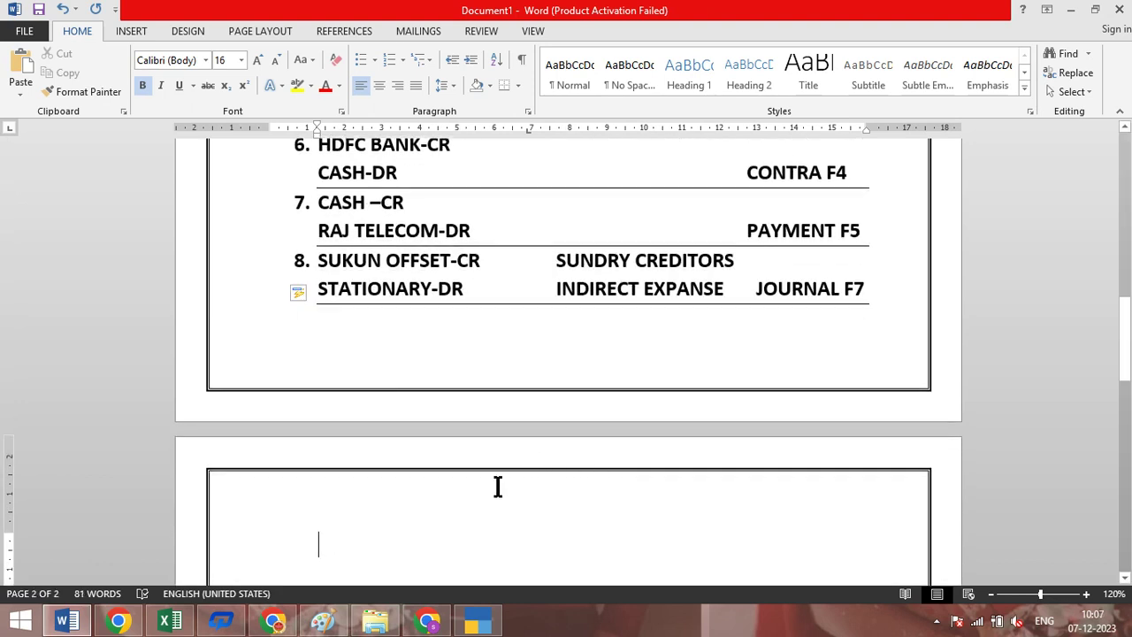
Switch to TallyPrime, leave the payment voucher unsaved, and open a new ledger for creation.
{"action": "left_click", "coordinate": [438, 626]}
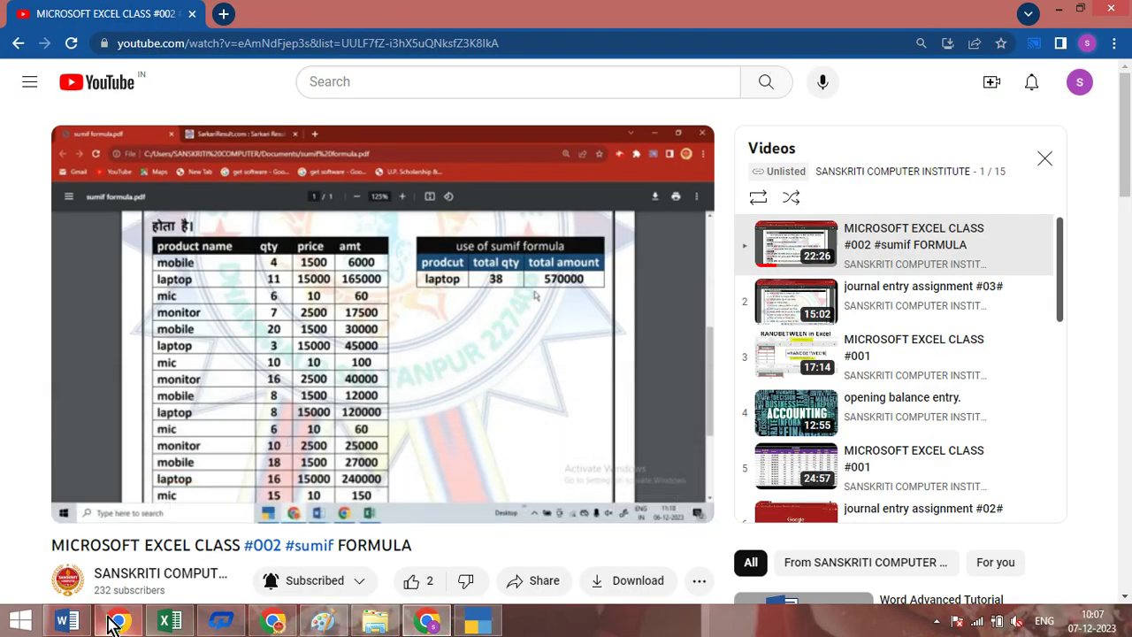
{"action": "left_click", "coordinate": [477, 622]}
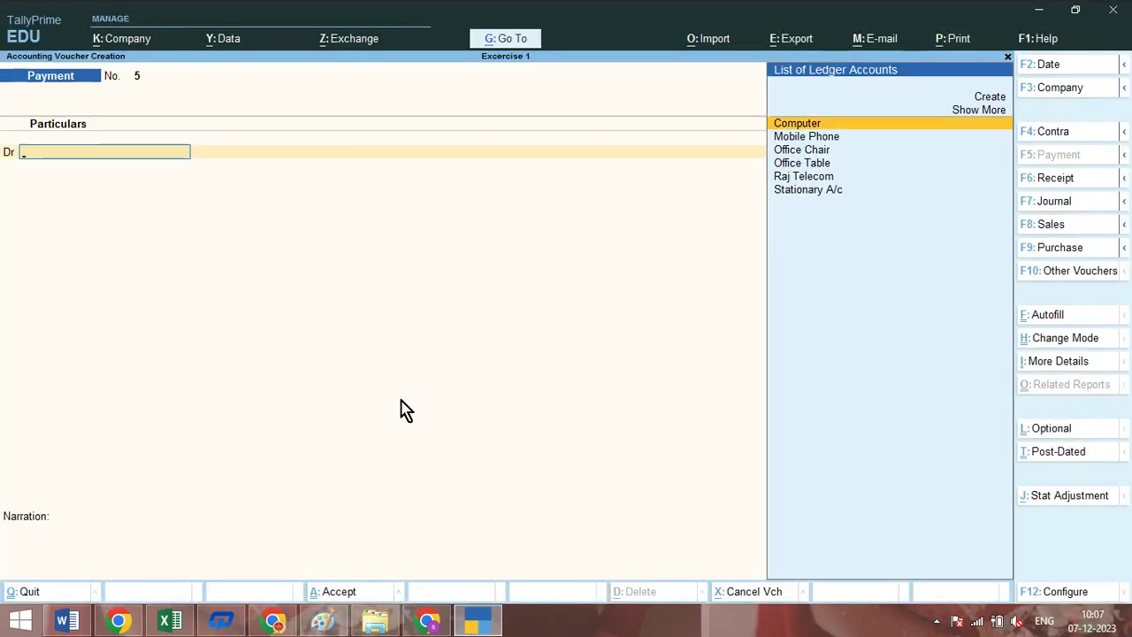
{"action": "key", "text": "Escape"}
{"action": "key", "text": "Up"}
{"action": "key", "text": "Up"}
{"action": "key", "text": "Up"}
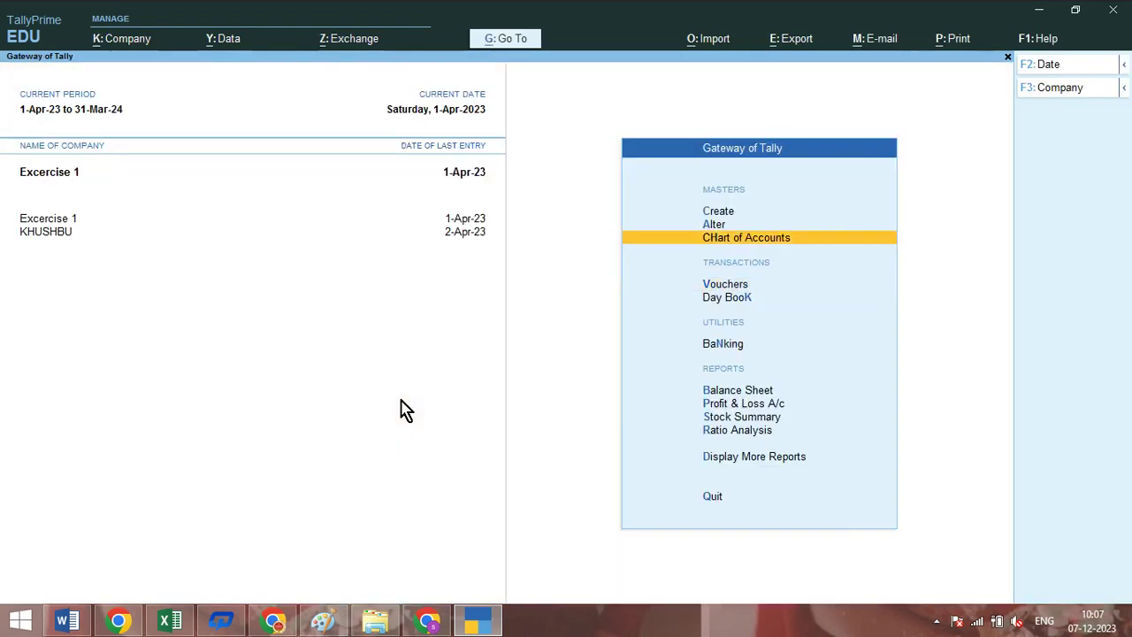
{"action": "key", "text": "Return"}
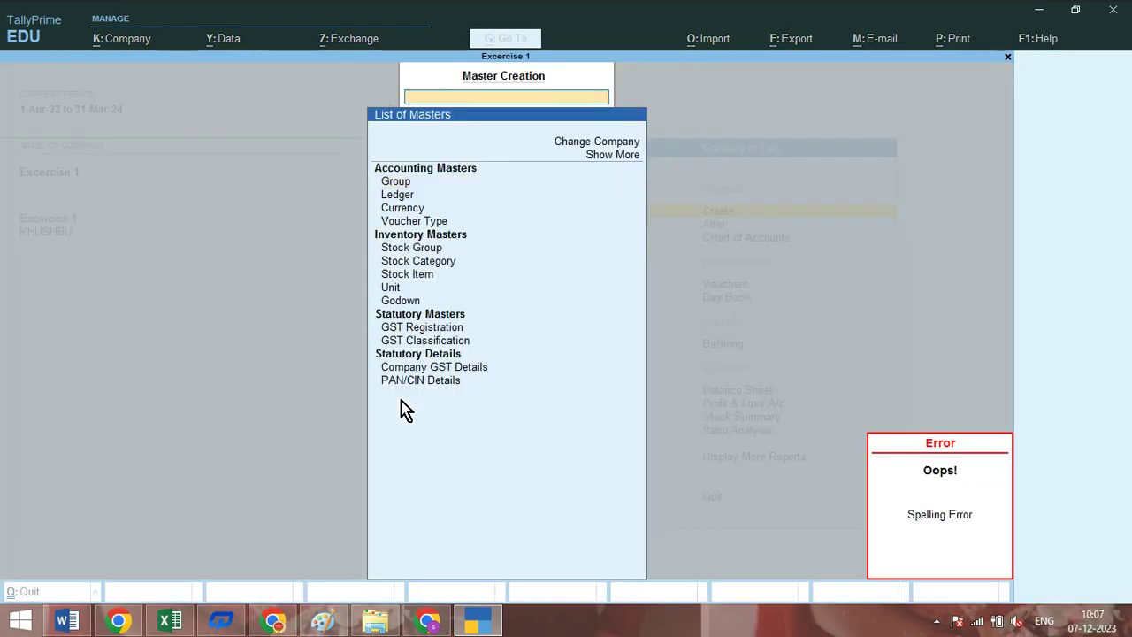
{"action": "key", "text": "Down"}
{"action": "key", "text": "Return"}
Name the new ledger Sukun Offset.
{"action": "type", "text": "S"}
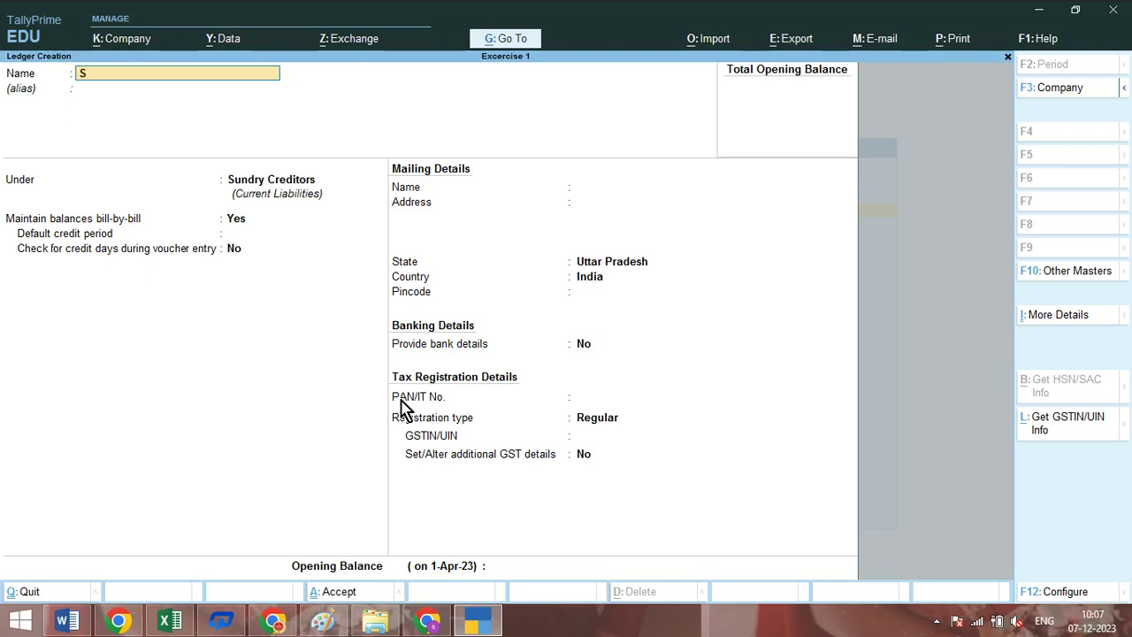
{"action": "type", "text": "uku"}
{"action": "type", "text": "n ogg"}
{"action": "key", "text": "BackSpace"}
{"action": "key", "text": "BackSpace"}
{"action": "key", "text": "BackSpace"}
{"action": "key", "text": "BackSpace"}
{"action": "type", "text": "off"}
{"action": "key", "text": "Return"}
Place the Sukun Offset ledger under Sundry Creditors, save it, and return to the Gateway of Tally.
{"action": "type", "text": "S"}
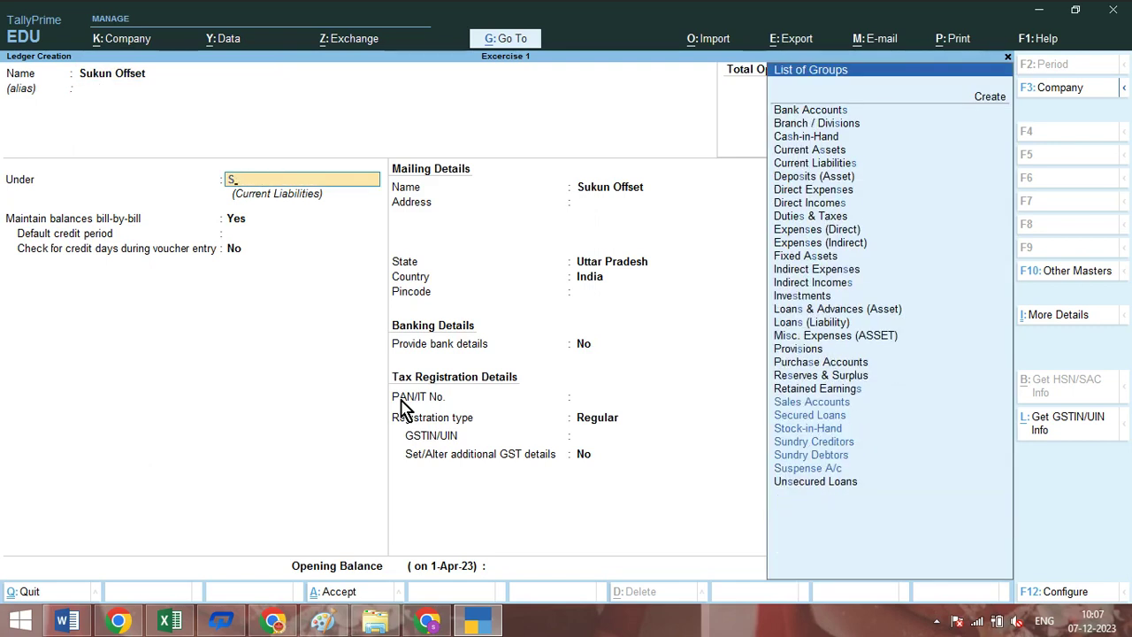
{"action": "type", "text": "und"}
{"action": "key", "text": "Down"}
{"action": "key", "text": "Return"}
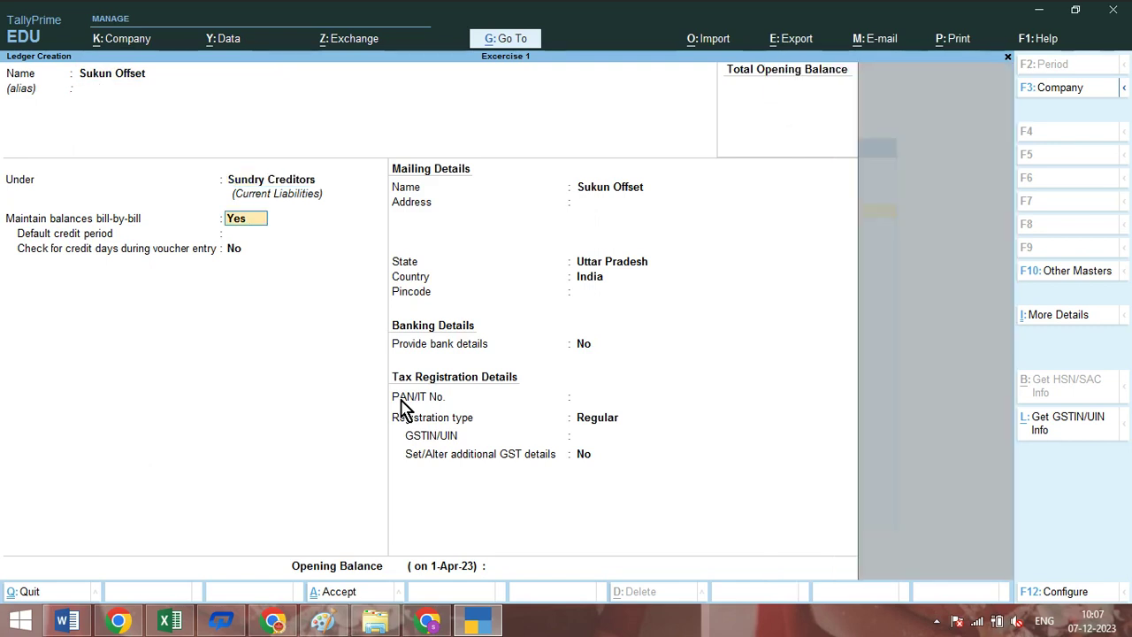
{"action": "key", "text": "ctrl+a"}
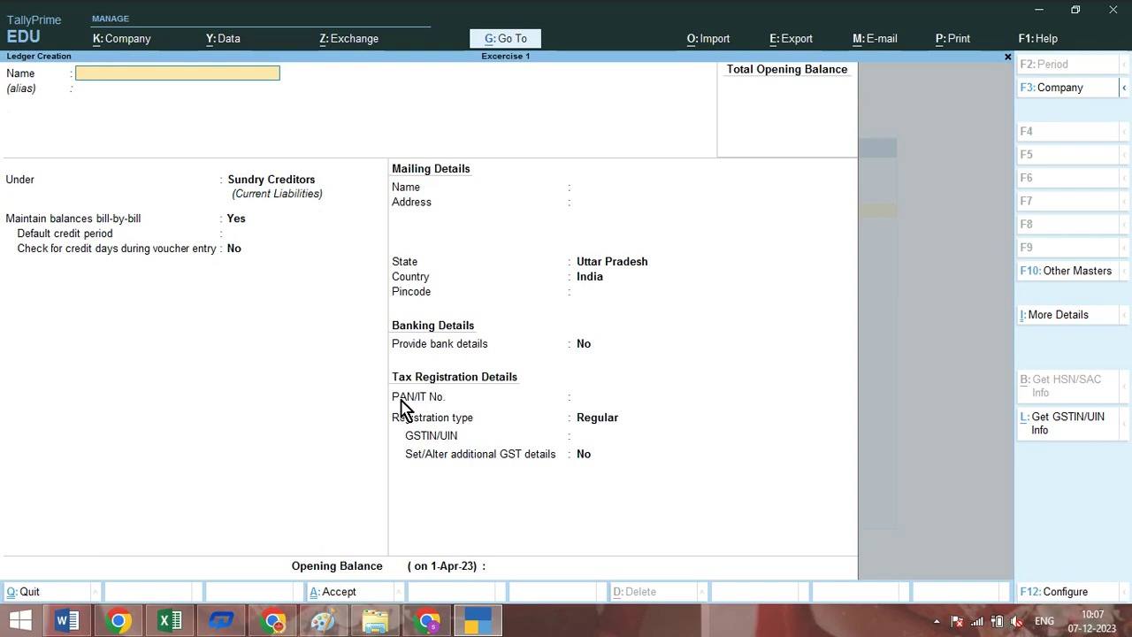
{"action": "key", "text": "Escape"}
{"action": "key", "text": "Escape"}
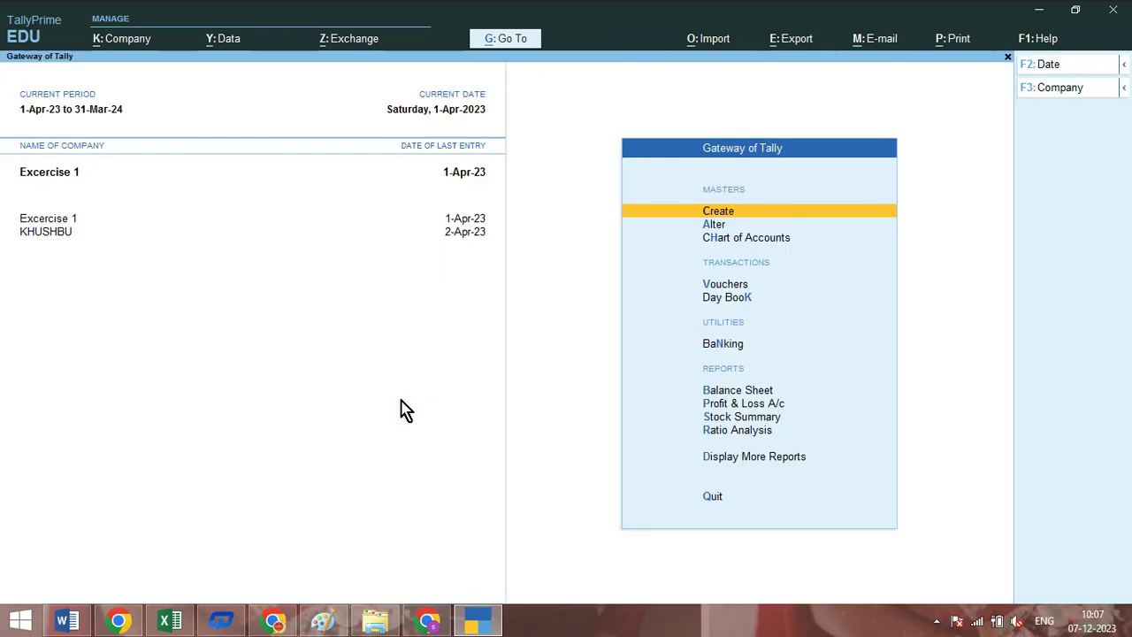
Start a journal voucher and debit Stationary A/c with 4,500, checking the bill amount in the Chrome PDF.
{"action": "key", "text": "v"}
{"action": "key", "text": "F7"}
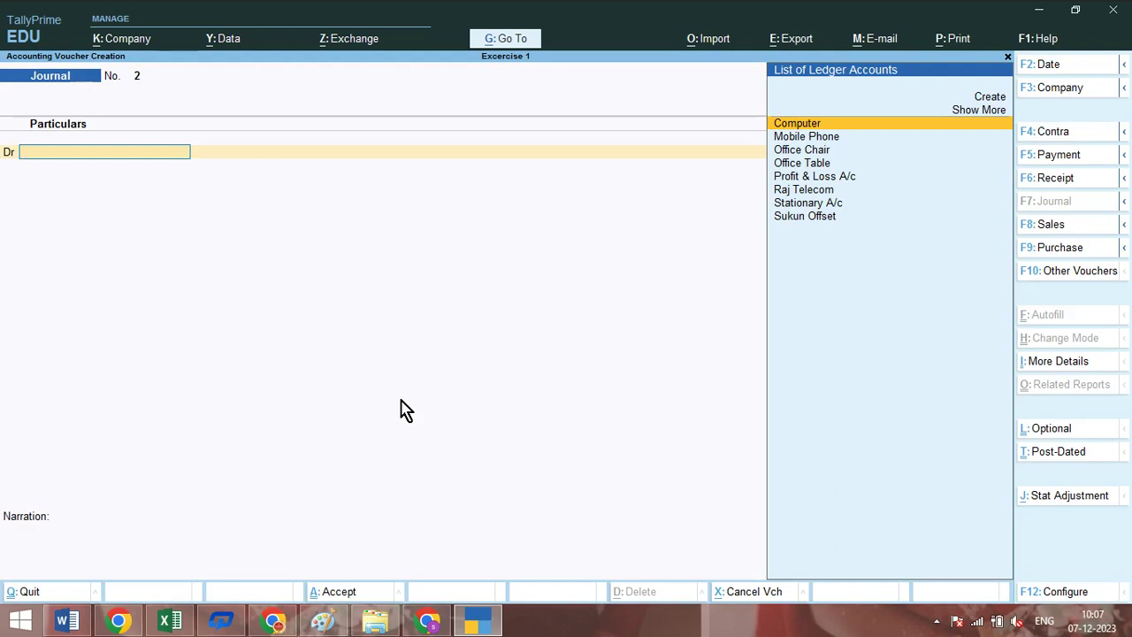
{"action": "type", "text": "st"}
{"action": "key", "text": "Return"}
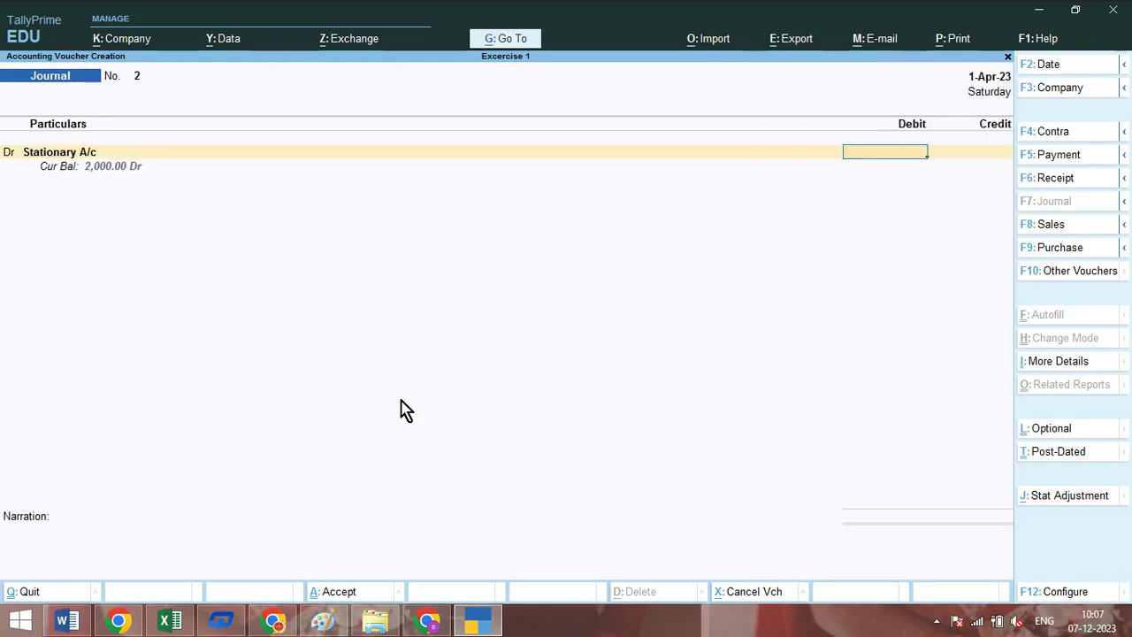
{"action": "left_click", "coordinate": [272, 622]}
{"action": "left_click", "coordinate": [272, 622]}
{"action": "type", "text": "4500"}
{"action": "key", "text": "Return"}
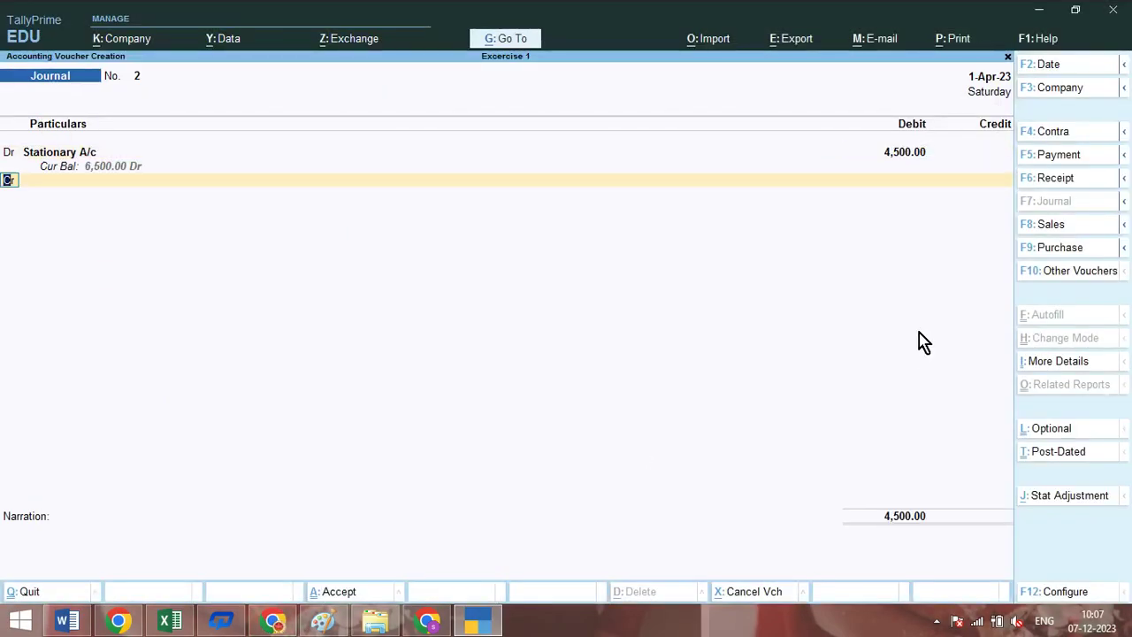
Credit Sukun Offset with 4,500 in the journal voucher, using On Account as the bill reference.
{"action": "key", "text": "Return"}
{"action": "type", "text": "Suk"}
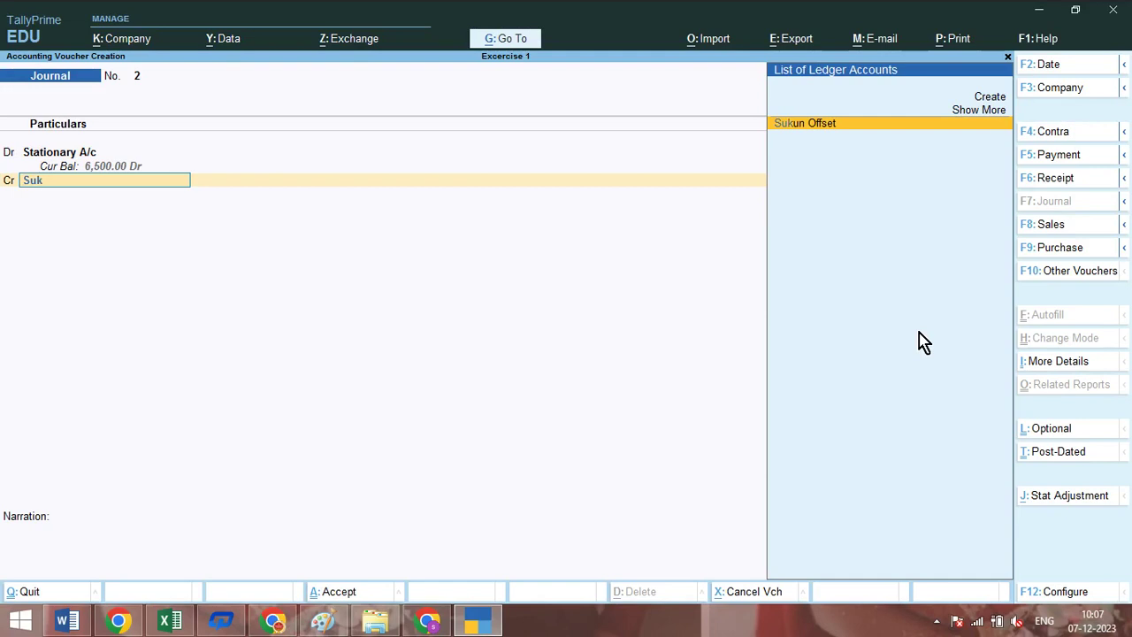
{"action": "key", "text": "Return"}
{"action": "key", "text": "Return"}
{"action": "key", "text": "Return"}
{"action": "key", "text": "Return"}
{"action": "key", "text": "Return"}
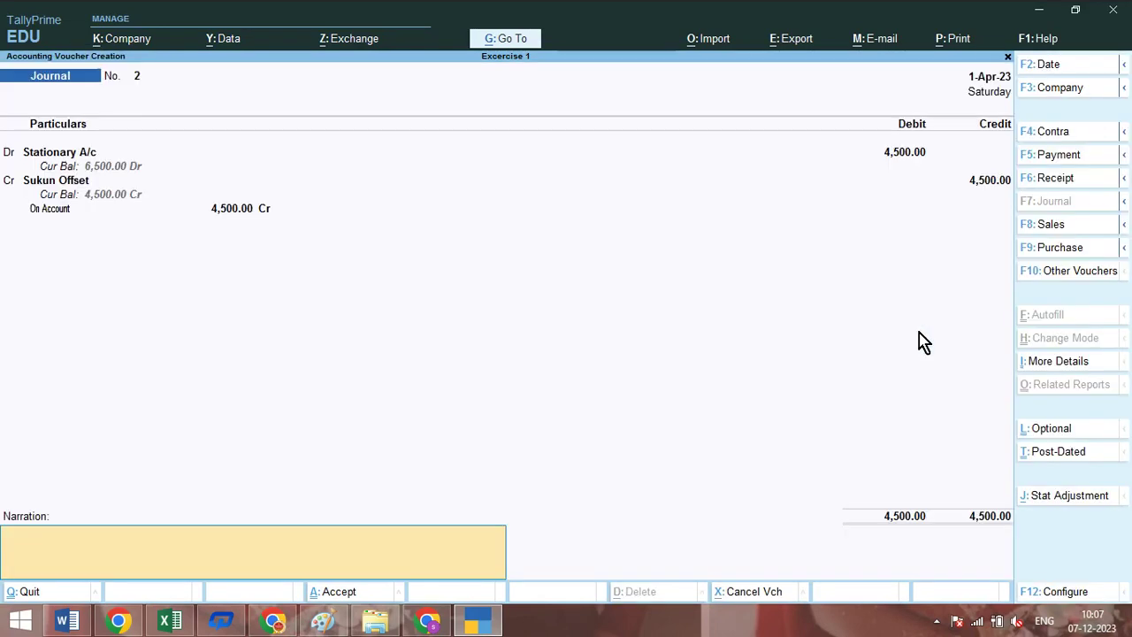
Add the narration "printing stationary." and accept the journal voucher.
{"action": "key", "text": "Return"}
{"action": "key", "text": "Escape"}
{"action": "type", "text": "print"}
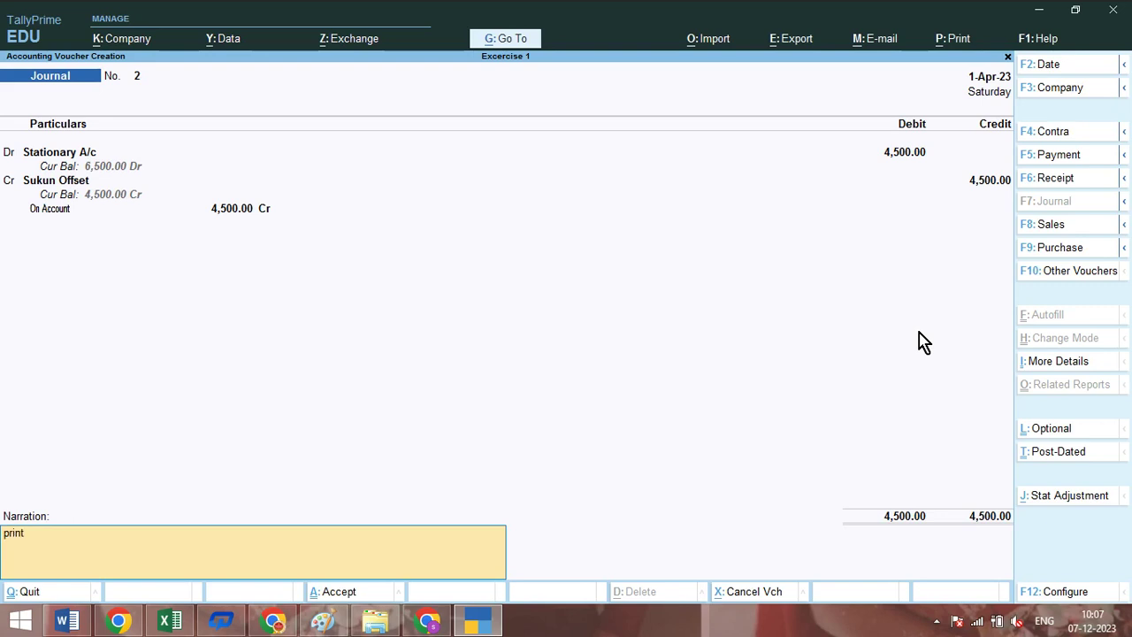
{"action": "type", "text": "ing stationary."}
{"action": "key", "text": "Return"}
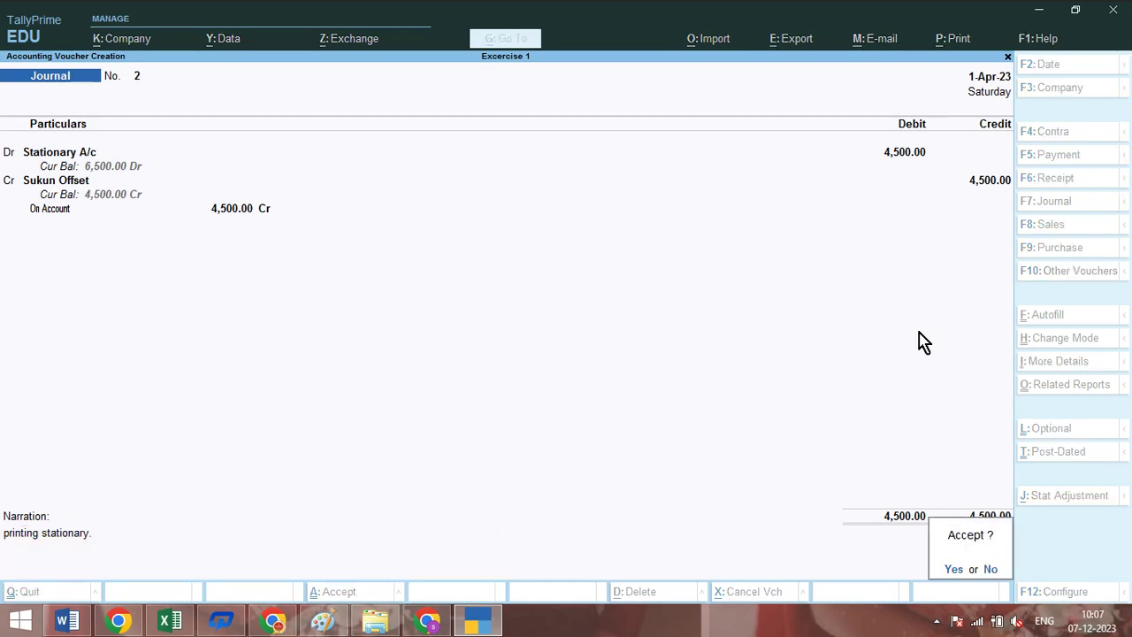
{"action": "key", "text": "Return"}
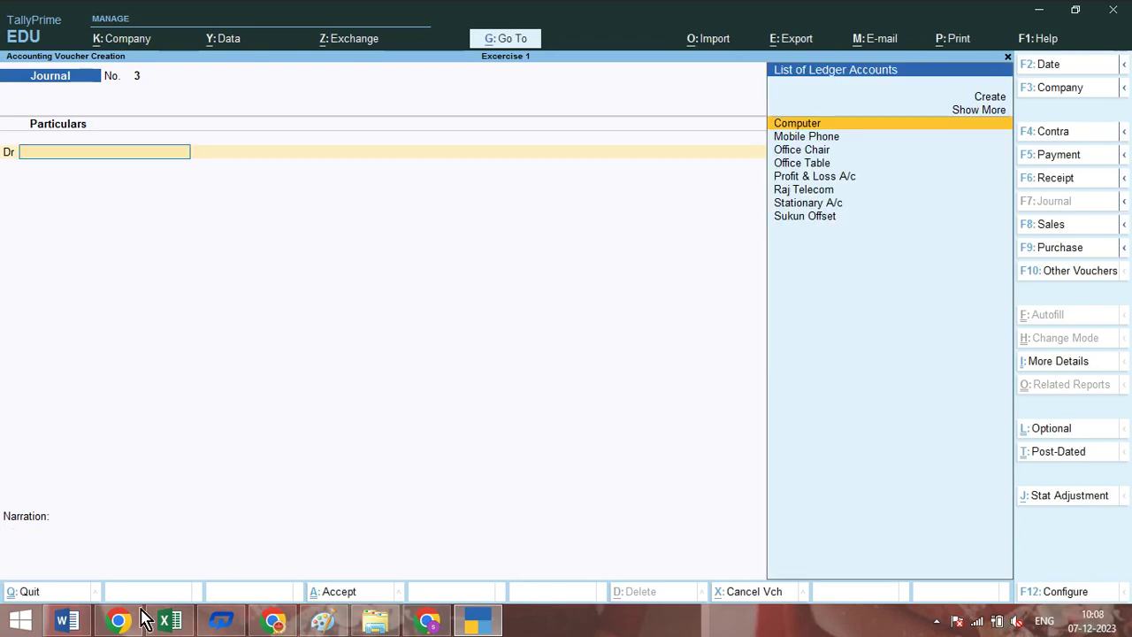
Switch to Word, check transaction 9 in the exercise, and start numbered solution entry 9 on page 2.
{"action": "left_click", "coordinate": [86, 619]}
{"action": "scroll", "coordinate": [318, 516], "scroll_direction": "up", "scroll_amount": 5}
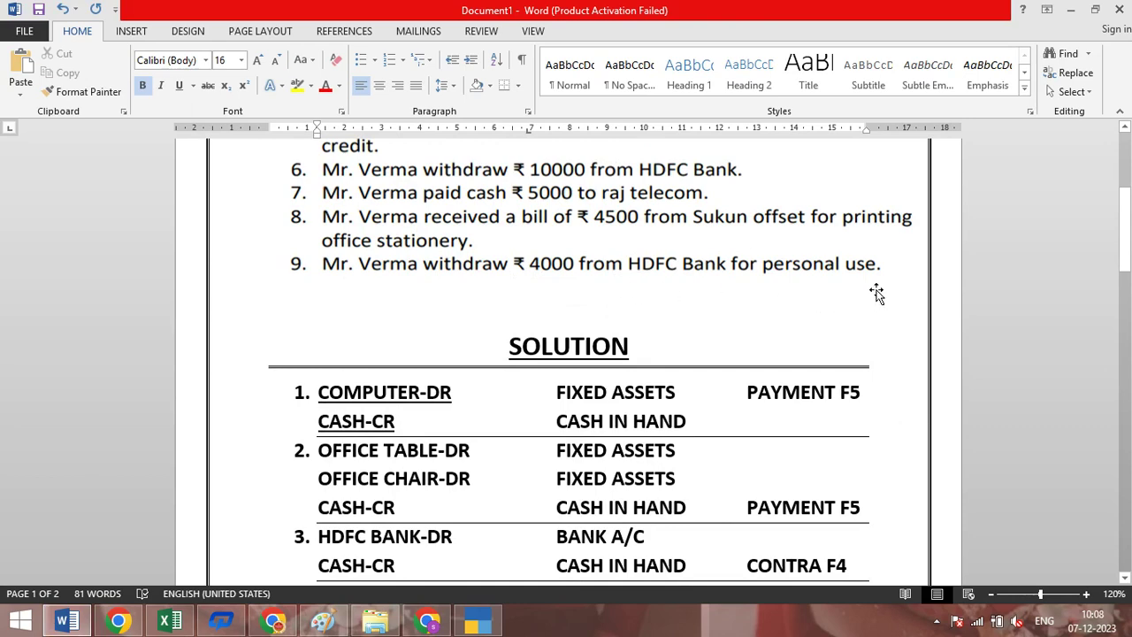
{"action": "scroll", "coordinate": [890, 305], "scroll_direction": "down", "scroll_amount": 3}
{"action": "scroll", "coordinate": [848, 320], "scroll_direction": "down", "scroll_amount": 3}
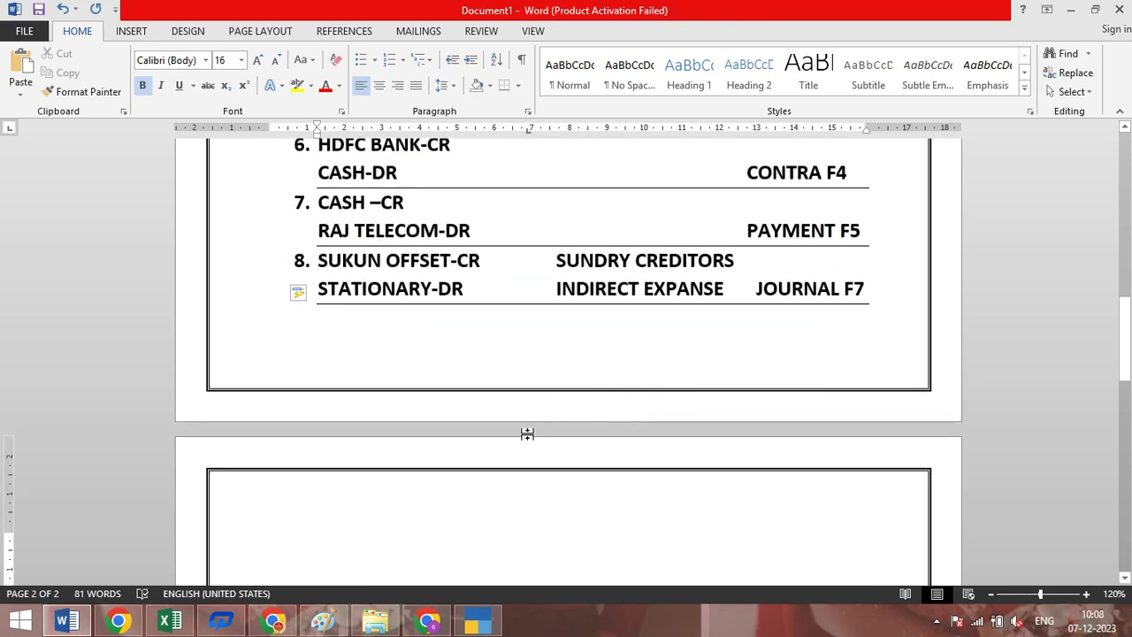
{"action": "left_click", "coordinate": [421, 474]}
{"action": "key", "text": "BackSpace"}
{"action": "type", "text": "9"}
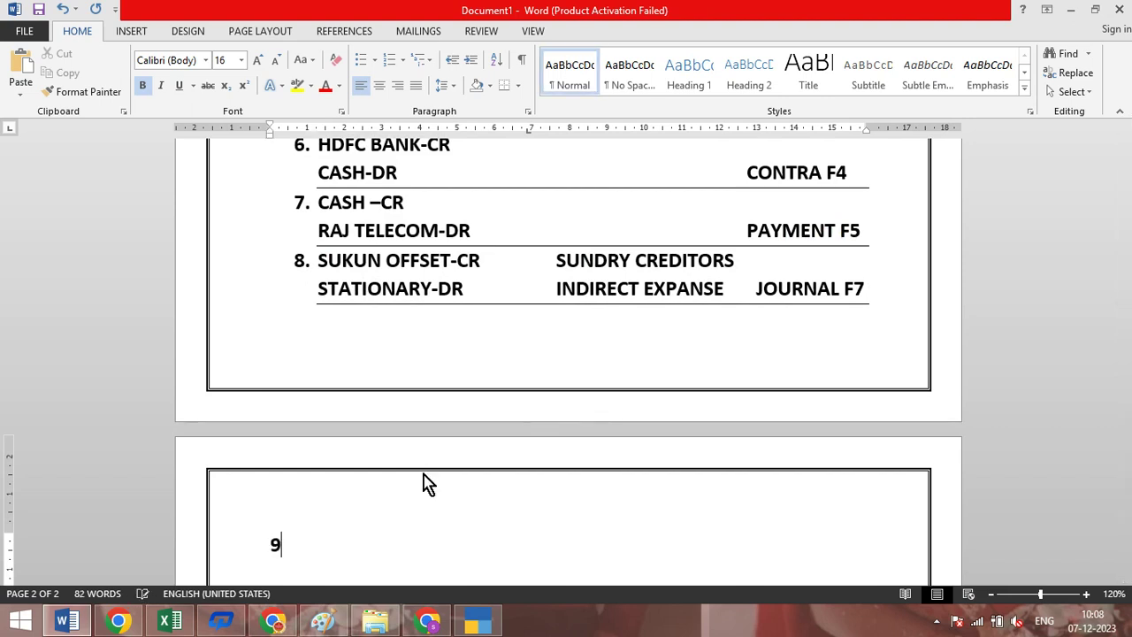
{"action": "type", "text": "."}
{"action": "key", "text": "Return"}
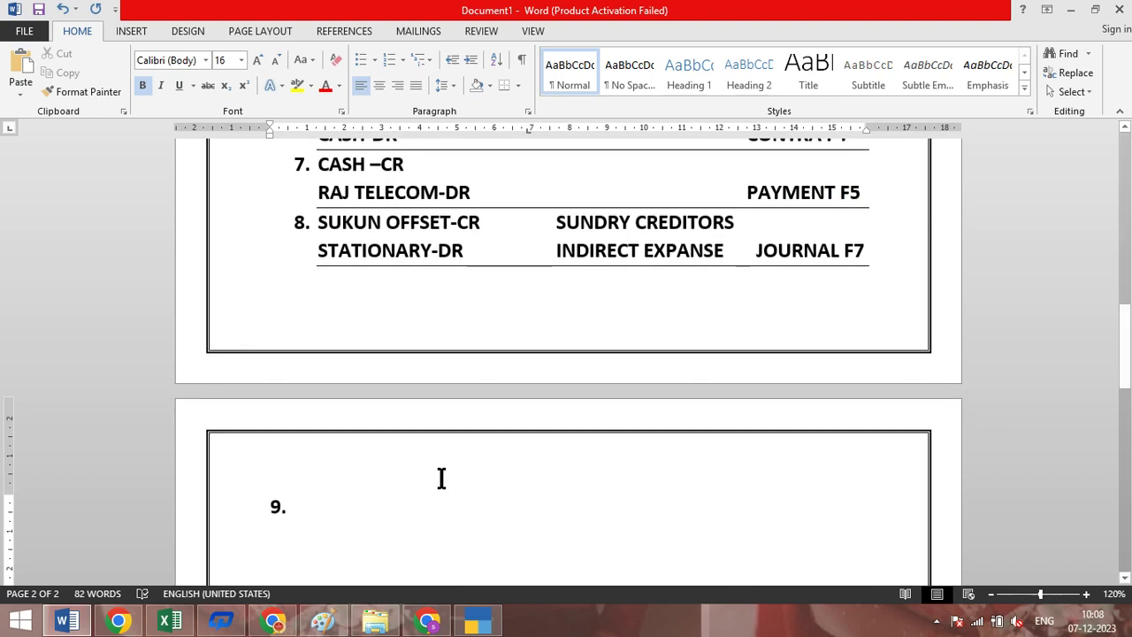
{"action": "key", "text": "BackSpace"}
{"action": "key", "text": "space"}
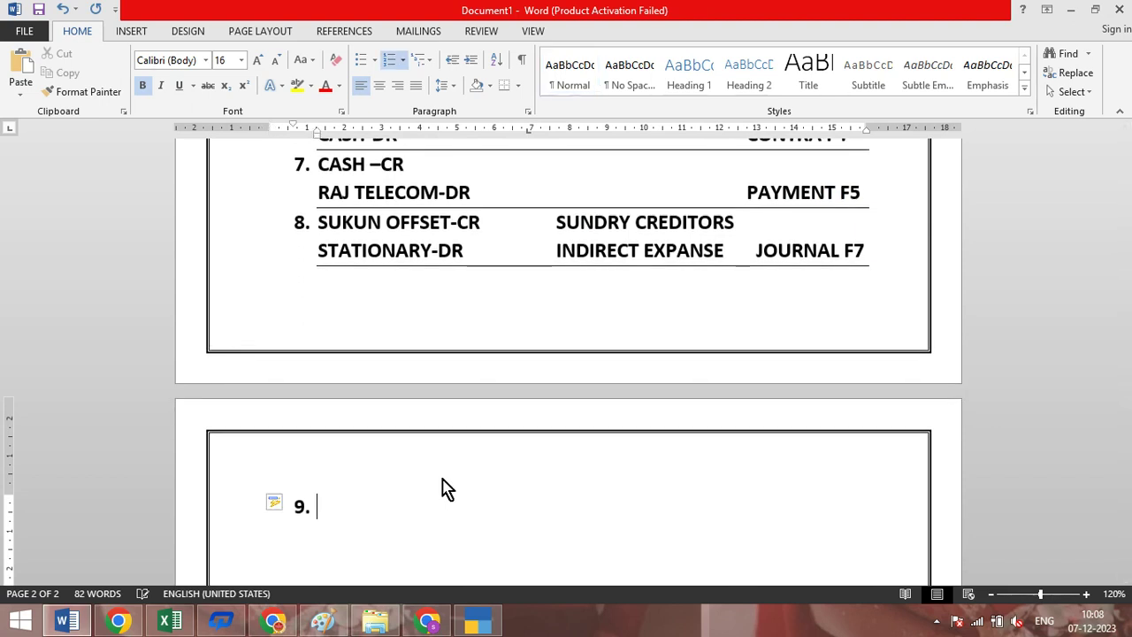
Enter DRAWING A/C –DR as the first line of entry 9 with the group CAPITAL A/C.
{"action": "type", "text": "DRAWING A"}
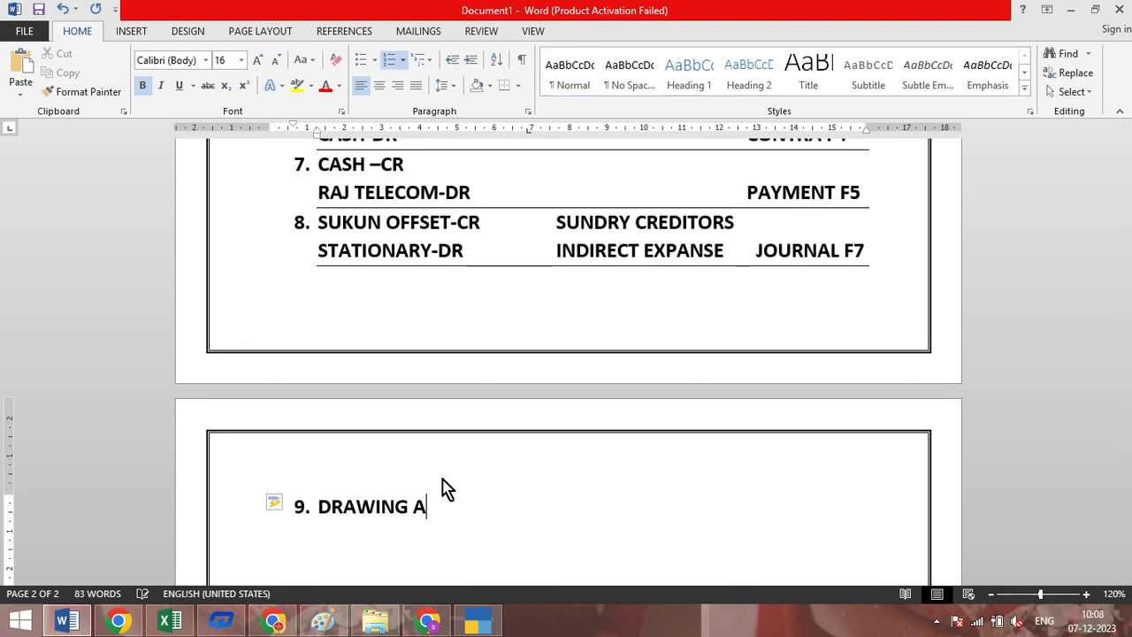
{"action": "type", "text": "/C"}
{"action": "type", "text": "-DR"}
{"action": "key", "text": "Tab"}
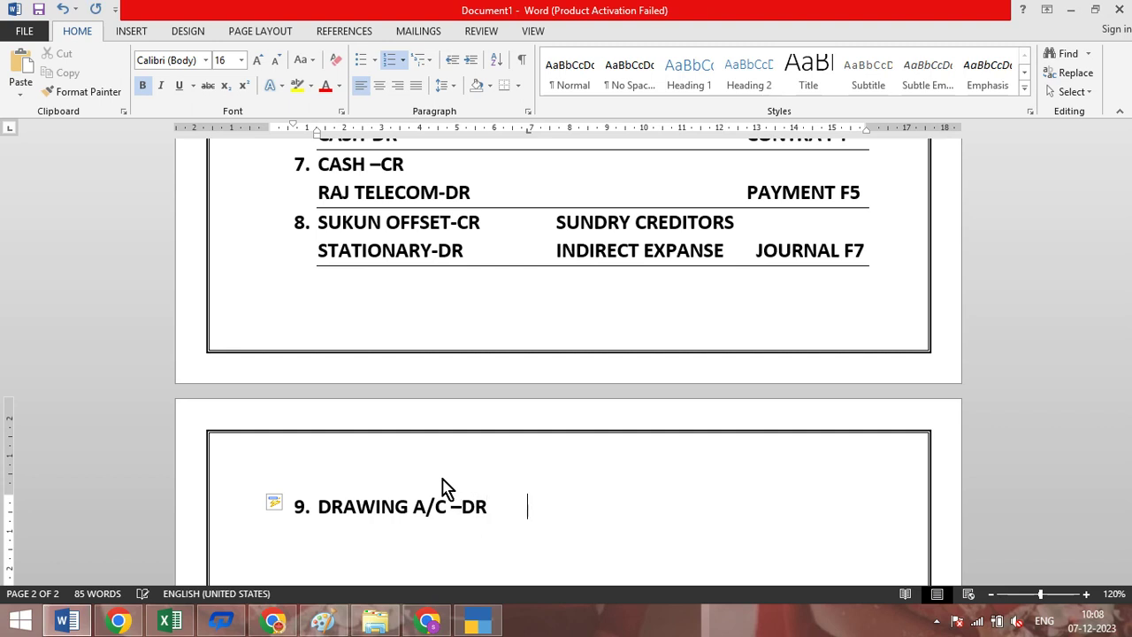
{"action": "key", "text": "Tab"}
{"action": "type", "text": "CAPITAL A"}
{"action": "type", "text": "/C"}
Add the unnumbered line HDFC BANK-CR to entry 9 with the group BANK A/C.
{"action": "key", "text": "Return"}
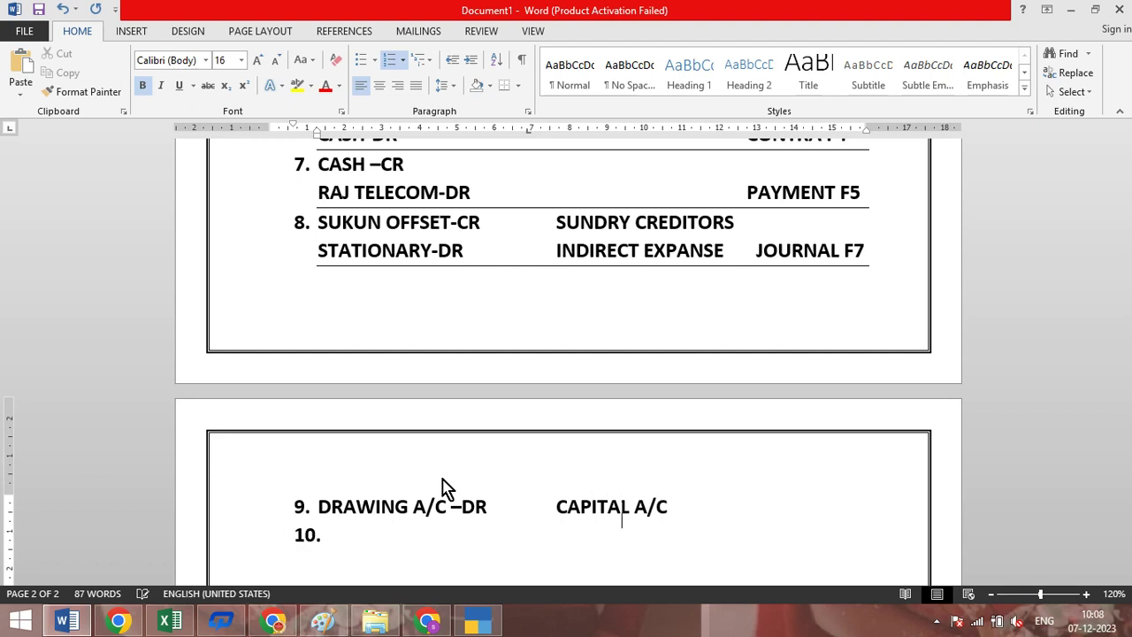
{"action": "key", "text": "Tab"}
{"action": "key", "text": "BackSpace"}
{"action": "key", "text": "BackSpace"}
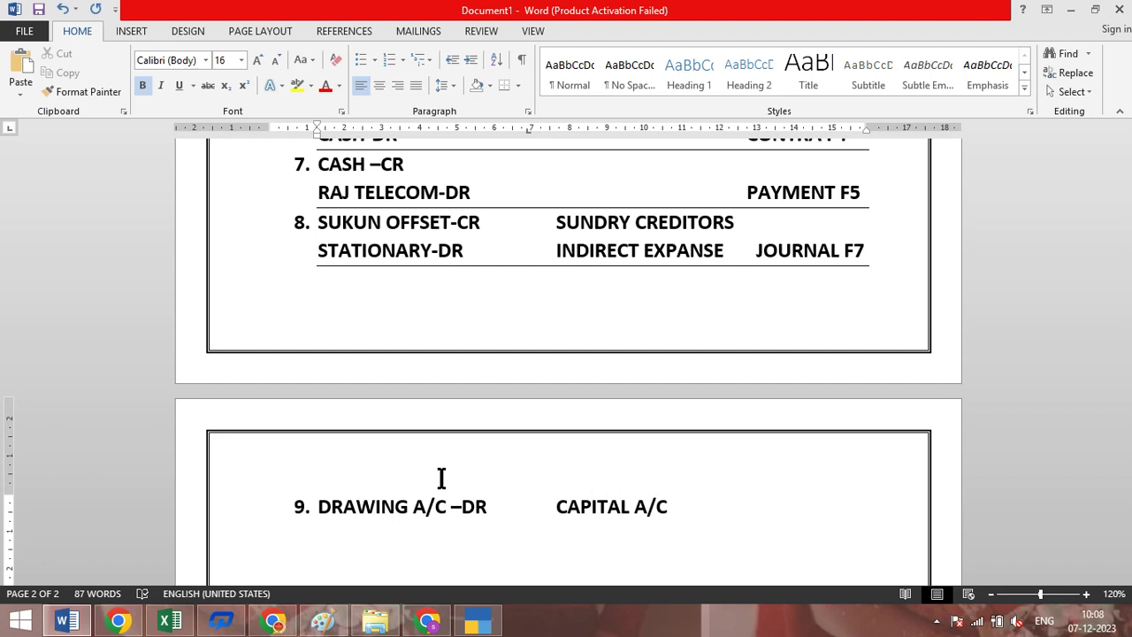
{"action": "type", "text": "HDFC BANK"}
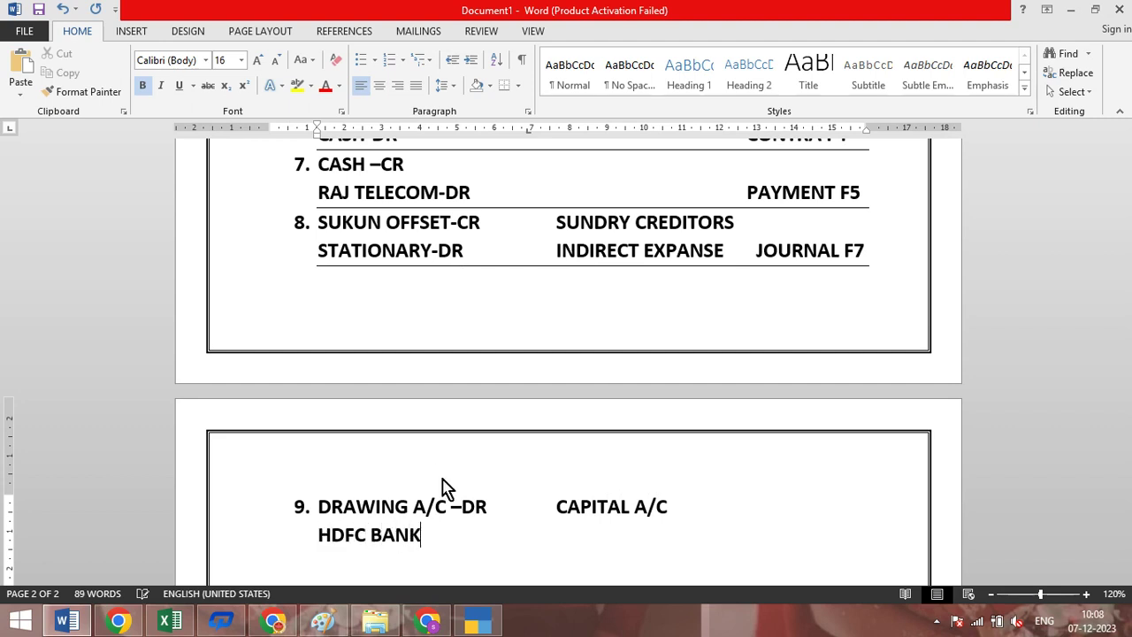
{"action": "type", "text": "-CR"}
{"action": "key", "text": "Tab"}
{"action": "key", "text": "Tab"}
{"action": "type", "text": "BANK A/C"}
{"action": "key", "text": "Return"}
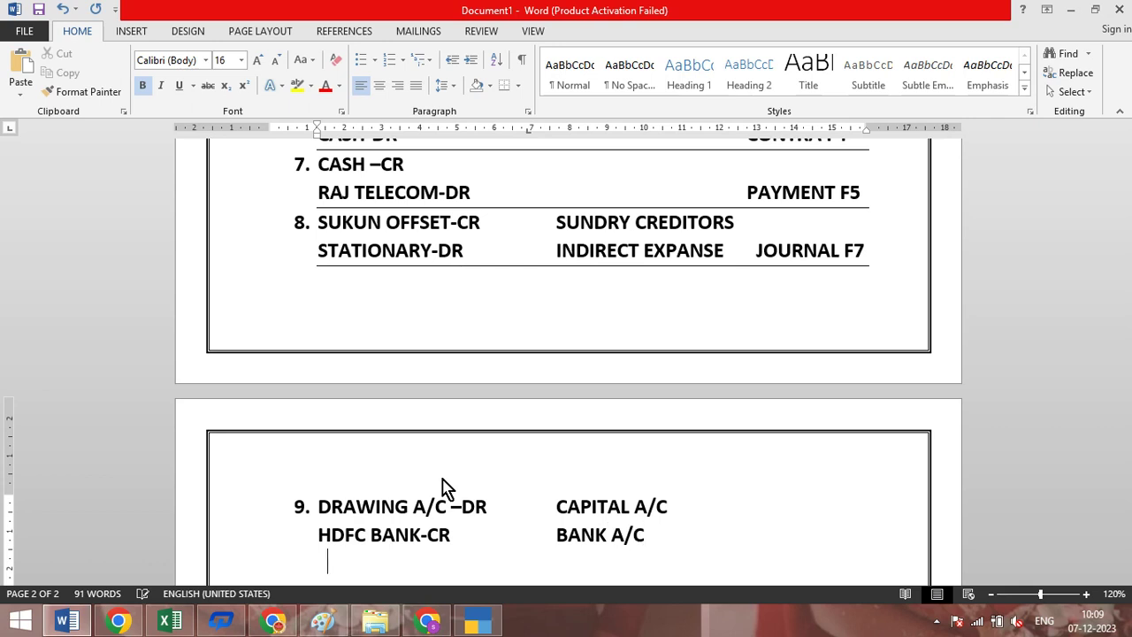
{"action": "key", "text": "BackSpace"}
Label entry 9 as PAYMENT F5 on the HDFC BANK-CR line, aligned with the other voucher types.
{"action": "left_click", "coordinate": [785, 534]}
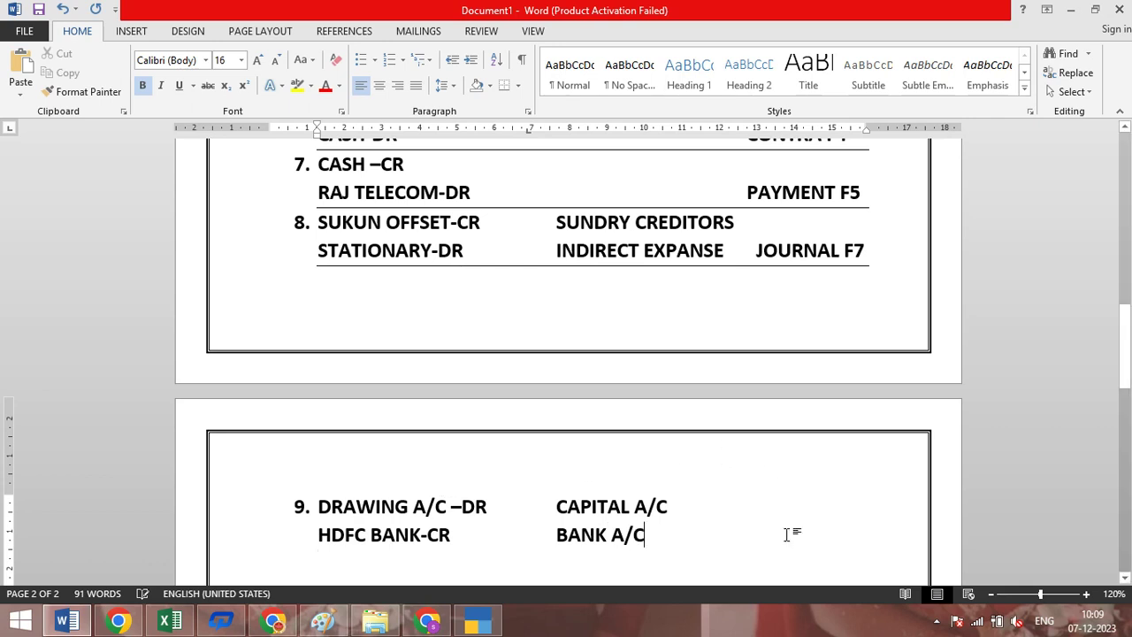
{"action": "key", "text": "Tab"}
{"action": "key", "text": "Tab"}
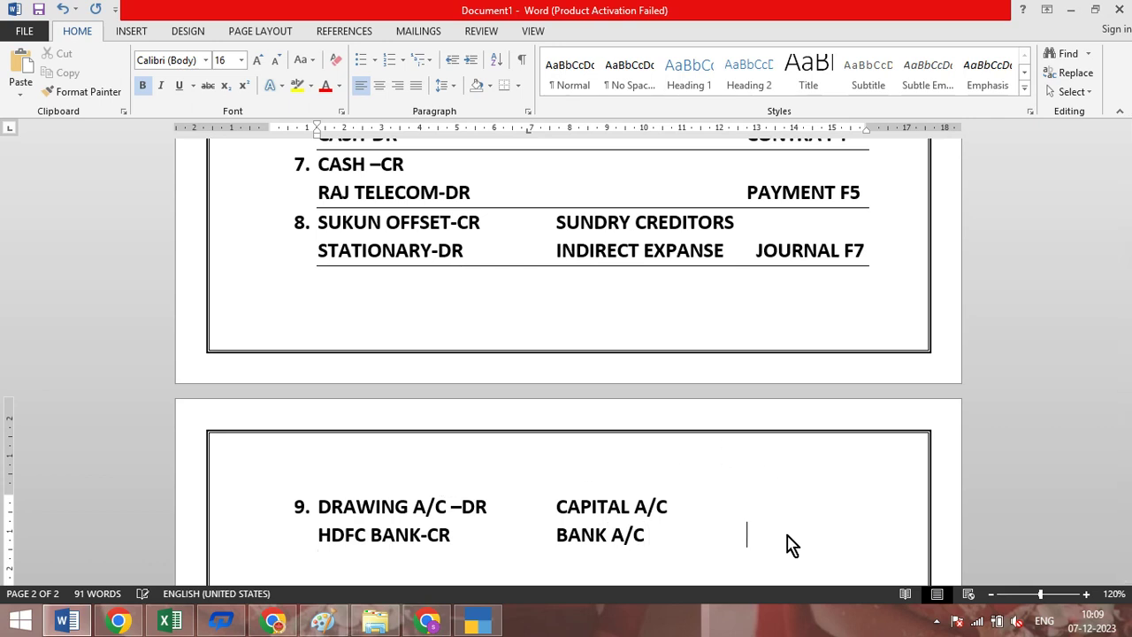
{"action": "type", "text": "PAYMENT"}
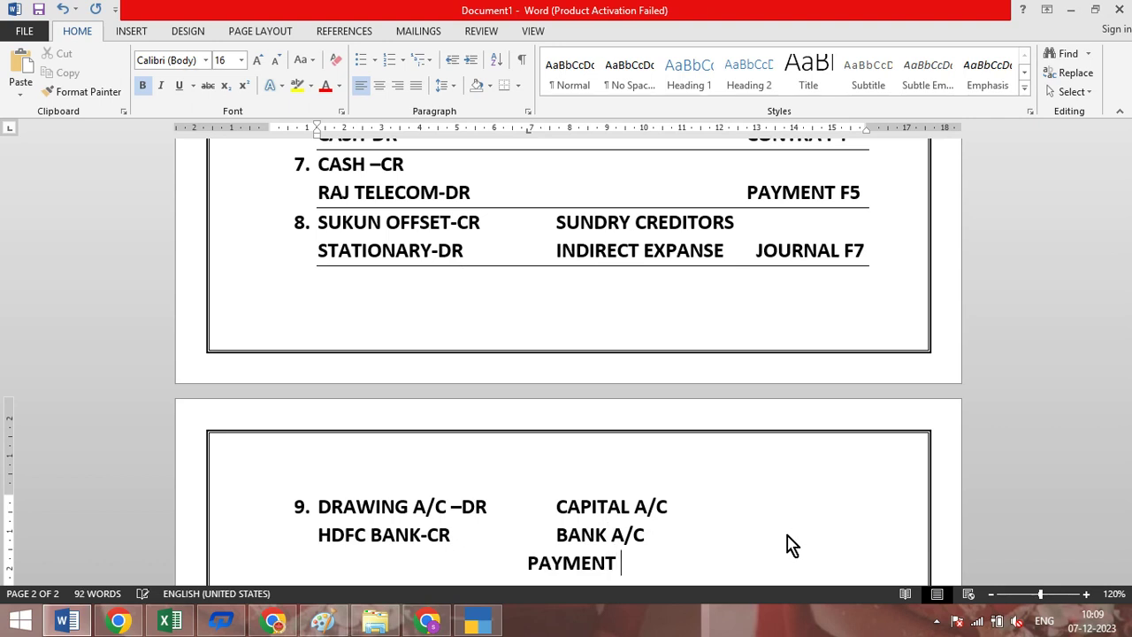
{"action": "type", "text": " F4"}
{"action": "key", "text": "BackSpace"}
{"action": "type", "text": "\\"}
{"action": "key", "text": "BackSpace"}
{"action": "type", "text": "5"}
{"action": "left_click", "coordinate": [822, 537]}
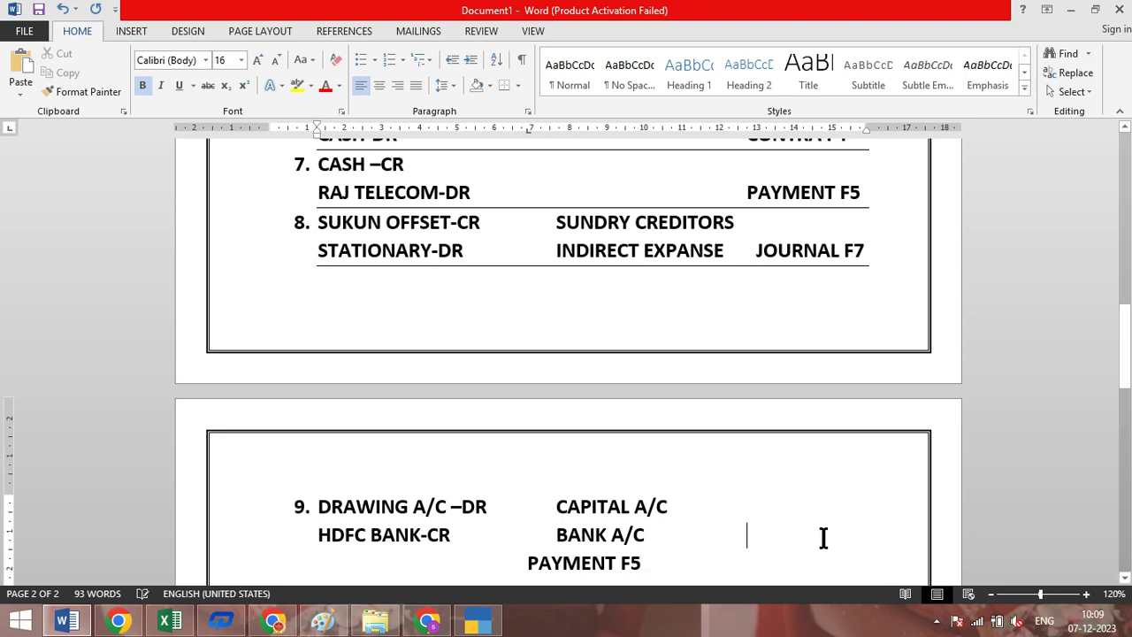
{"action": "key", "text": "Delete"}
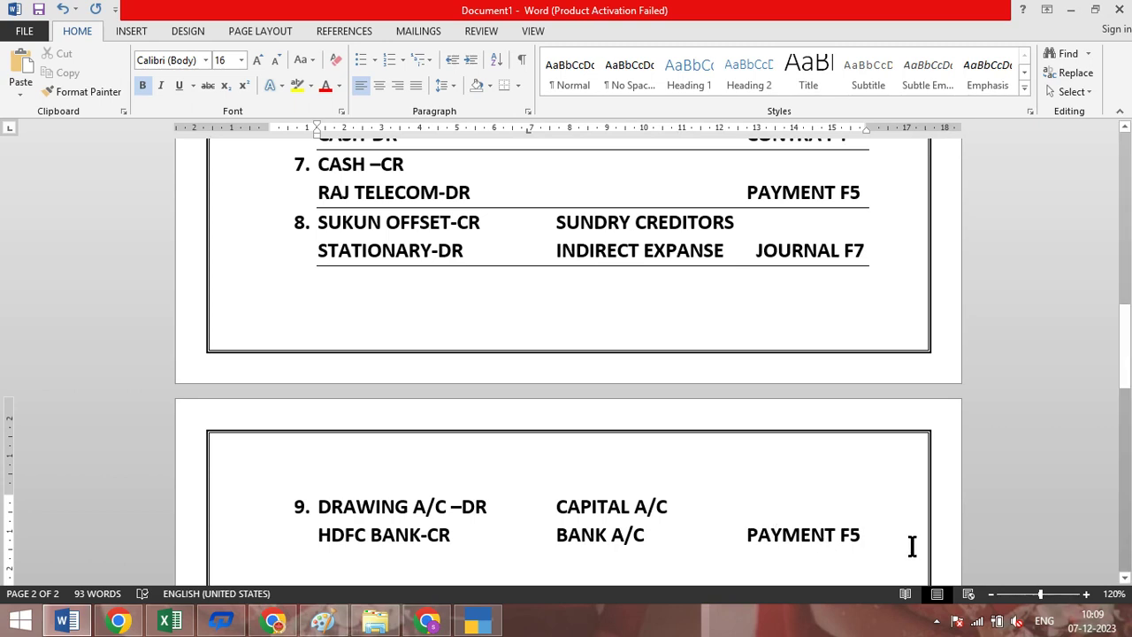
Close entry 9 with a double separator line beneath it.
{"action": "key", "text": "Return"}
{"action": "type", "text": "============"}
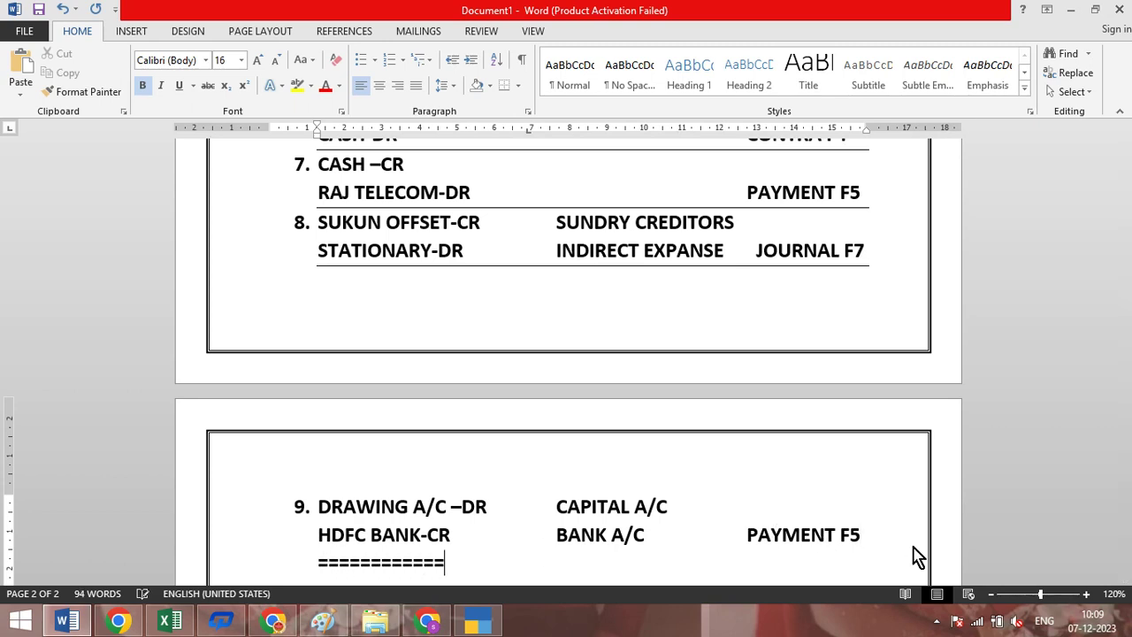
{"action": "key", "text": "Return"}
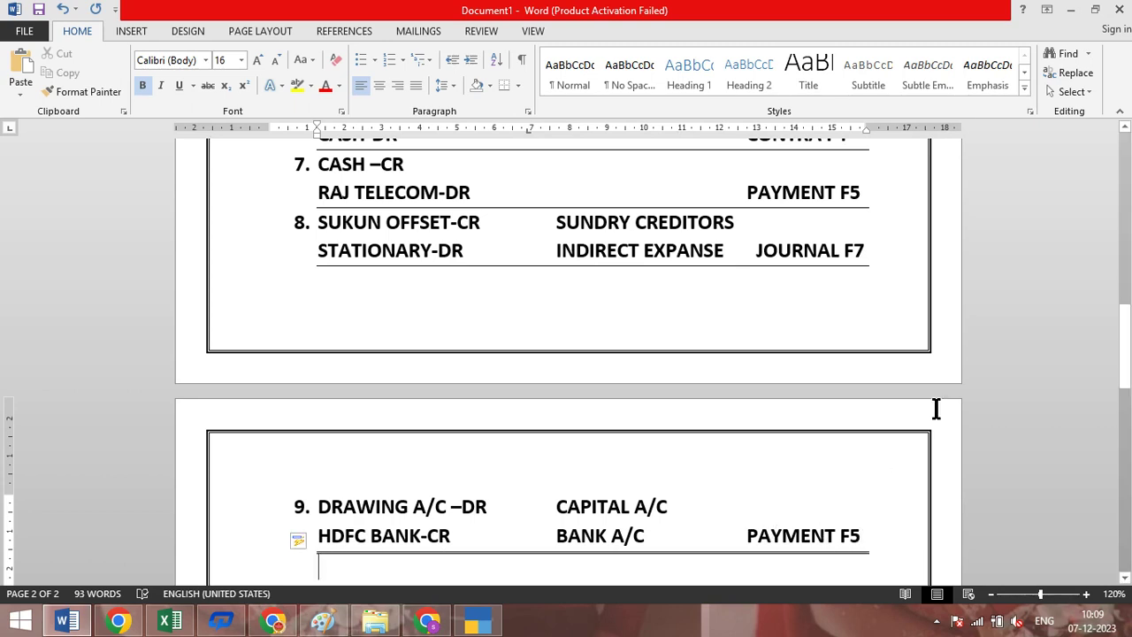
Remove the space after paragraphs throughout the whole document, covering both the exercise and its solution.
{"action": "scroll", "coordinate": [890, 357], "scroll_direction": "up", "scroll_amount": 15}
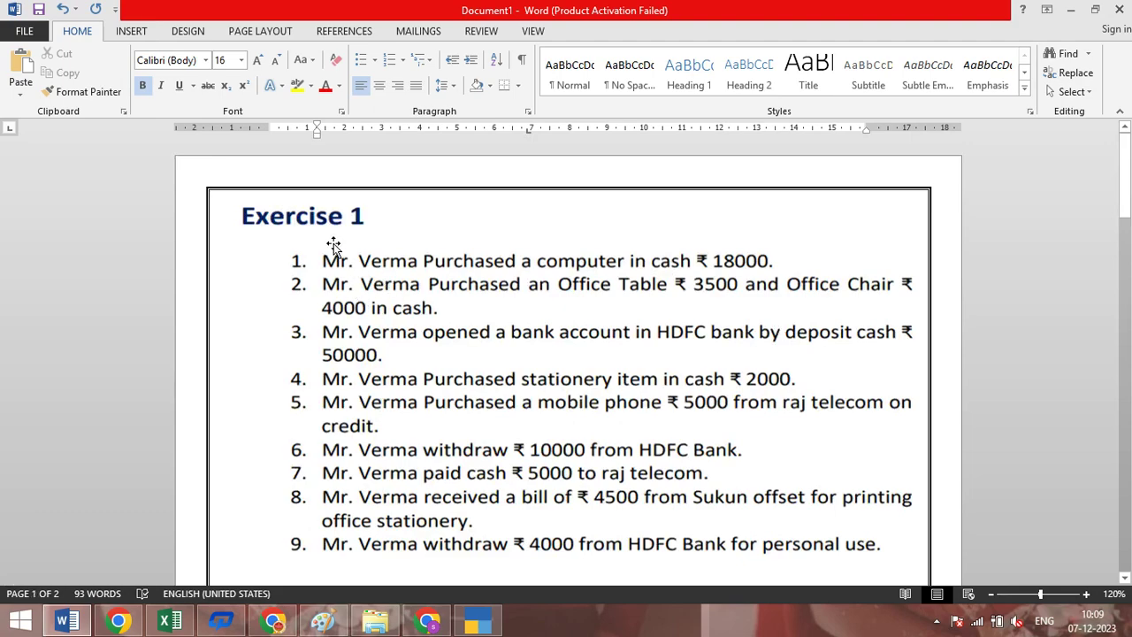
{"action": "scroll", "coordinate": [389, 301], "scroll_direction": "down", "scroll_amount": 5}
{"action": "scroll", "coordinate": [450, 336], "scroll_direction": "up", "scroll_amount": 3}
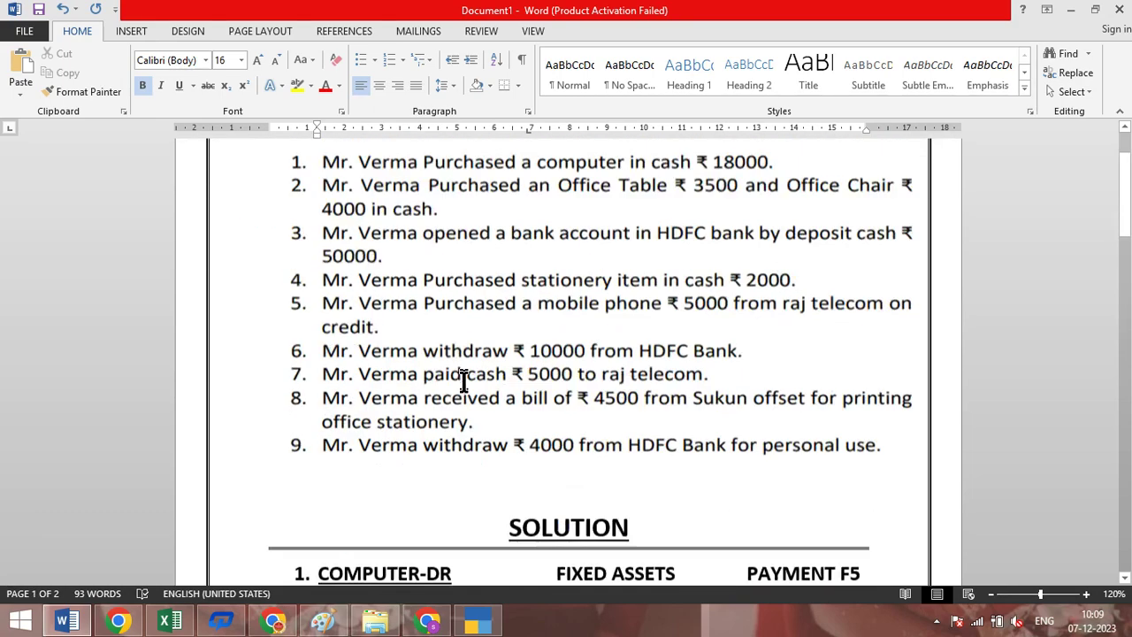
{"action": "scroll", "coordinate": [462, 379], "scroll_direction": "down", "scroll_amount": 8}
{"action": "key", "text": "ctrl+a"}
{"action": "scroll", "coordinate": [471, 380], "scroll_direction": "up", "scroll_amount": 5}
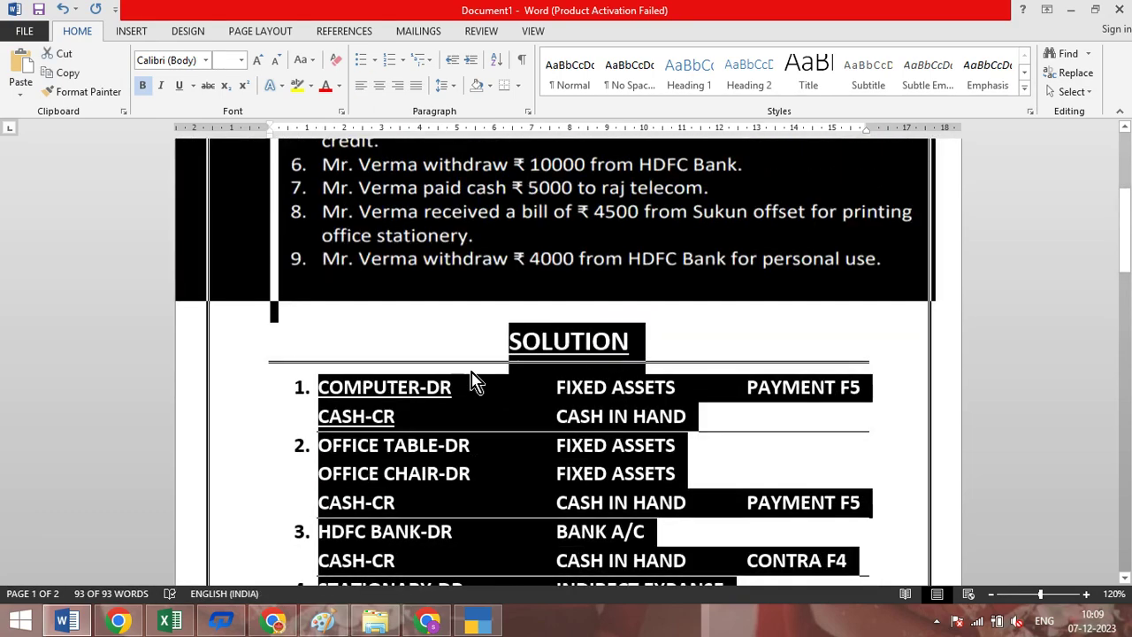
{"action": "left_click", "coordinate": [451, 86]}
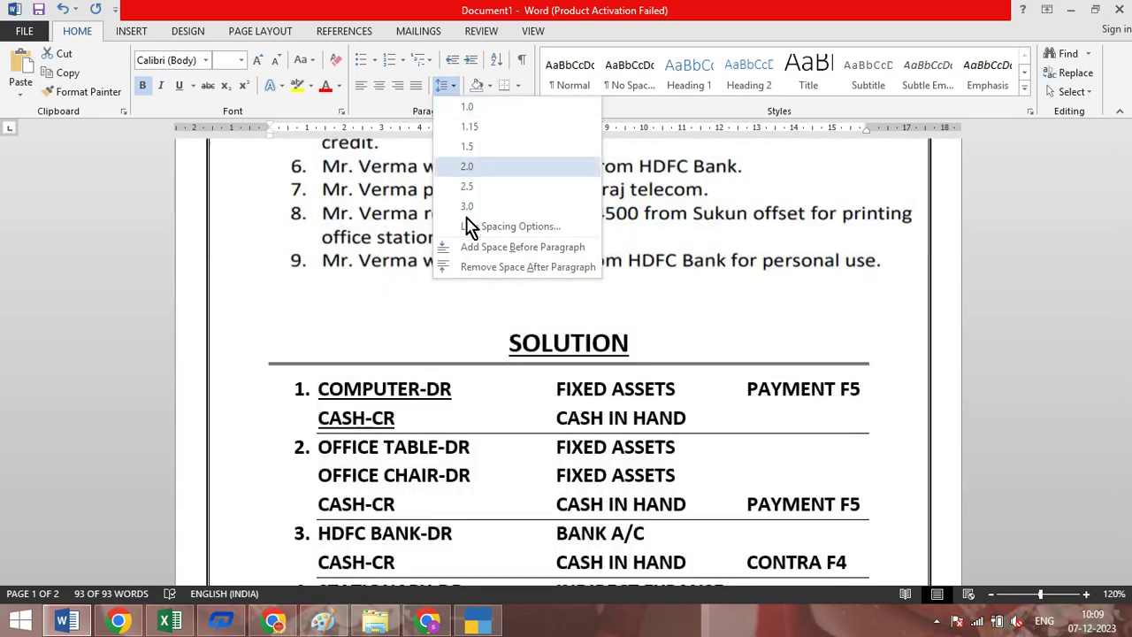
{"action": "left_click", "coordinate": [477, 266]}
{"action": "scroll", "coordinate": [641, 344], "scroll_direction": "down", "scroll_amount": 7}
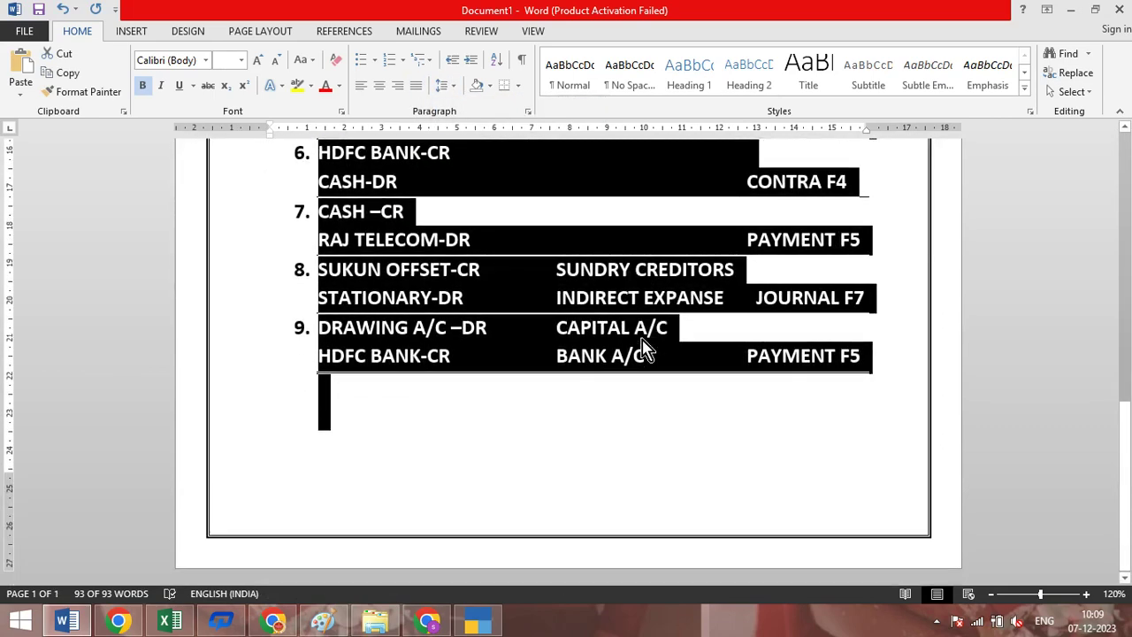
{"action": "left_click", "coordinate": [512, 422]}
{"action": "scroll", "coordinate": [513, 421], "scroll_direction": "up", "scroll_amount": 8}
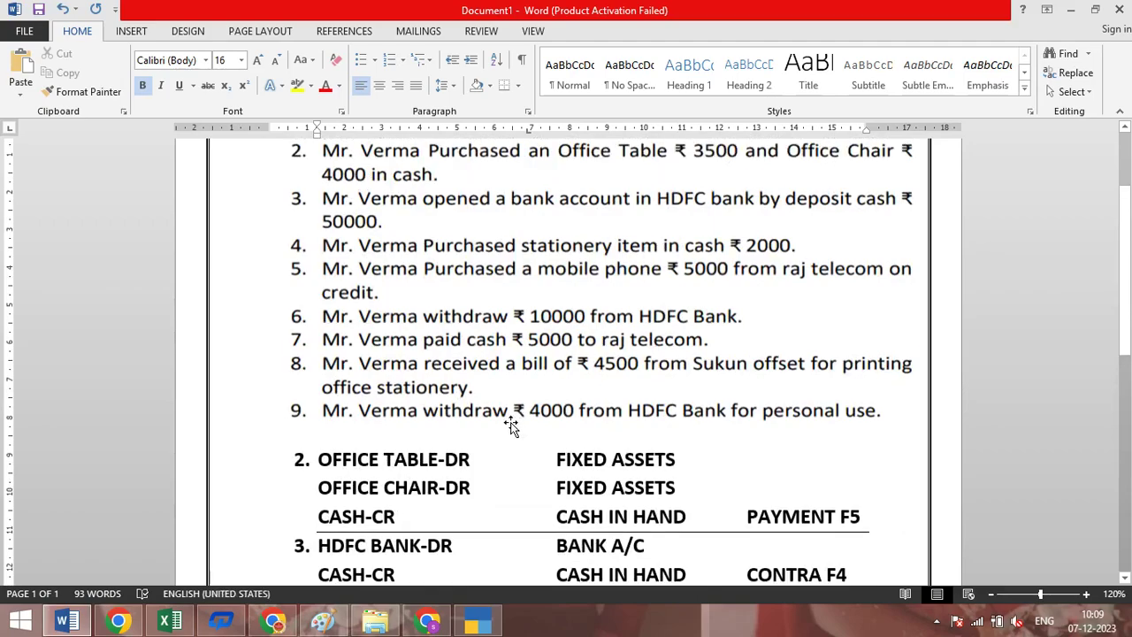
{"action": "scroll", "coordinate": [513, 422], "scroll_direction": "down", "scroll_amount": 10}
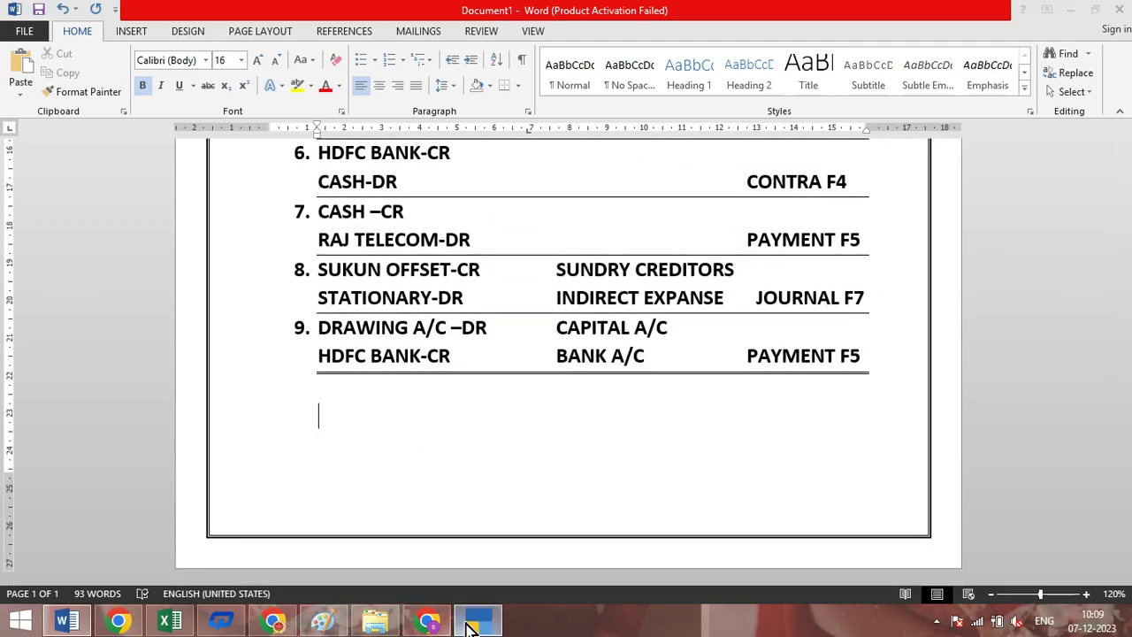
Switch to TallyPrime, leave the open voucher screen and start creating a new ledger in company Excercise 1.
{"action": "left_click", "coordinate": [478, 621]}
{"action": "key", "text": "Escape"}
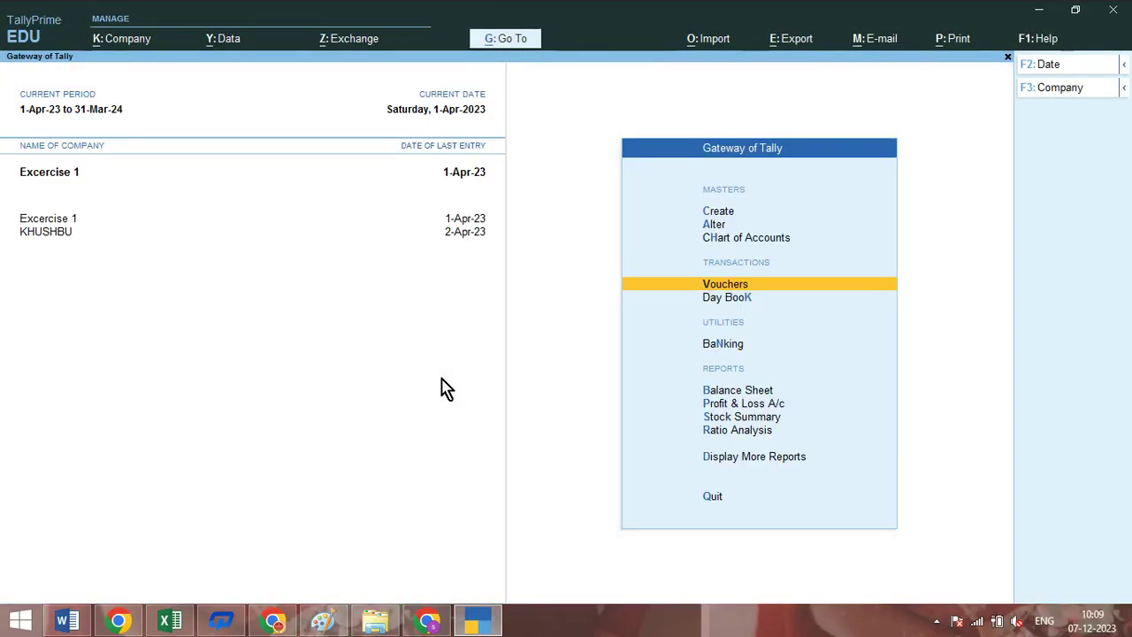
{"action": "key", "text": "Up"}
{"action": "key", "text": "Up"}
{"action": "key", "text": "Up"}
{"action": "key", "text": "Return"}
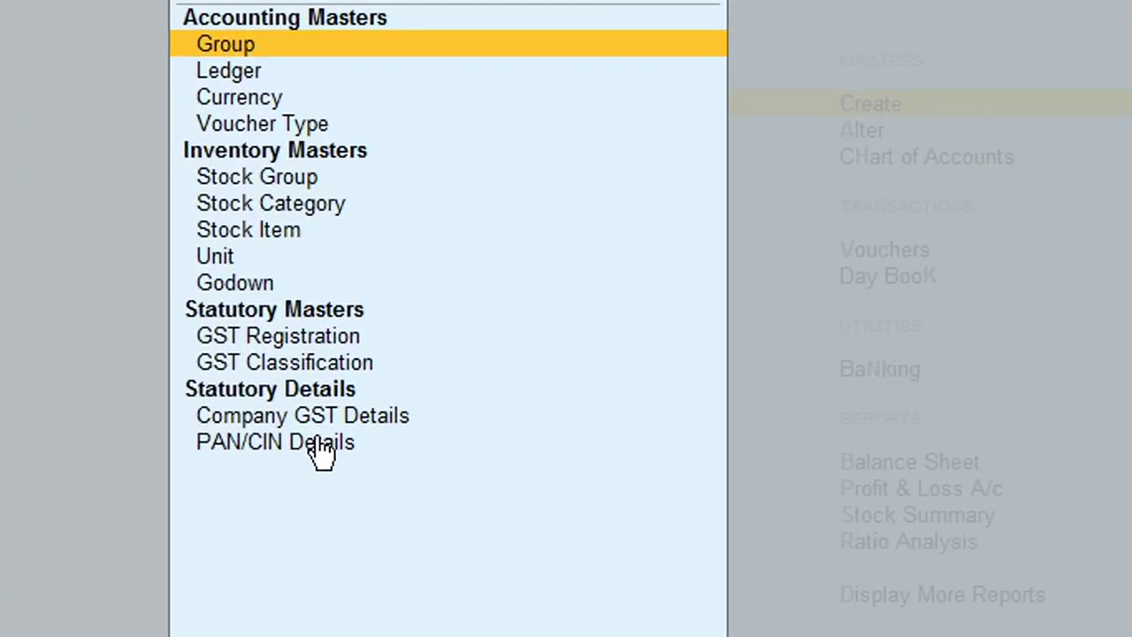
{"action": "key", "text": "Down"}
{"action": "key", "text": "Return"}
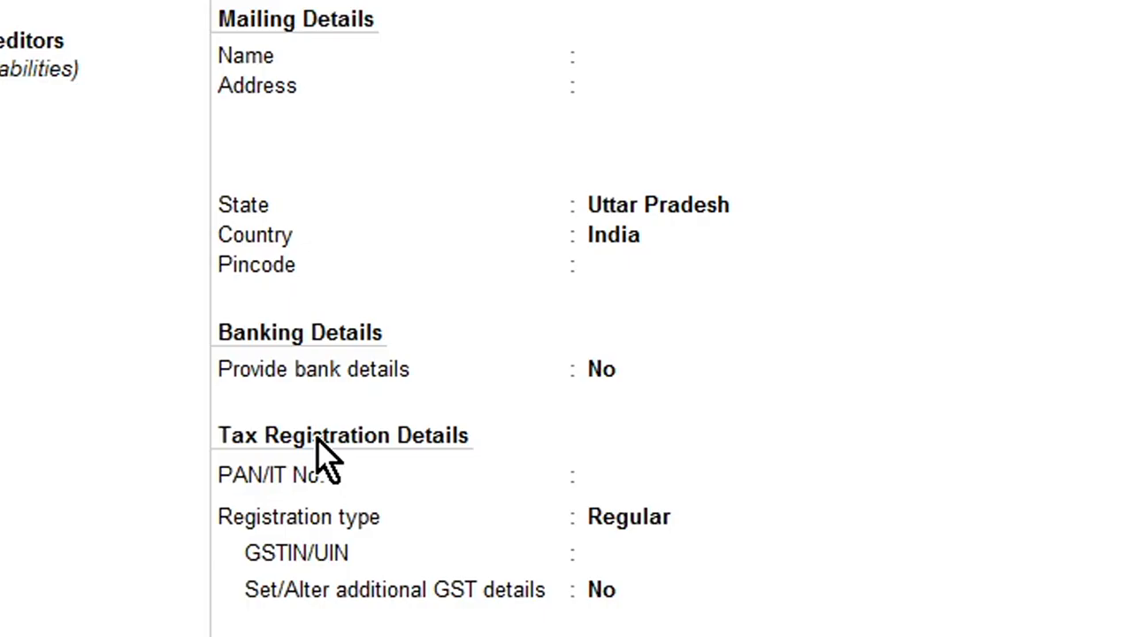
Create the ledger Drawing A/c under the group Capital Account and return to the Gateway of Tally.
{"action": "type", "text": "Drawing a/c"}
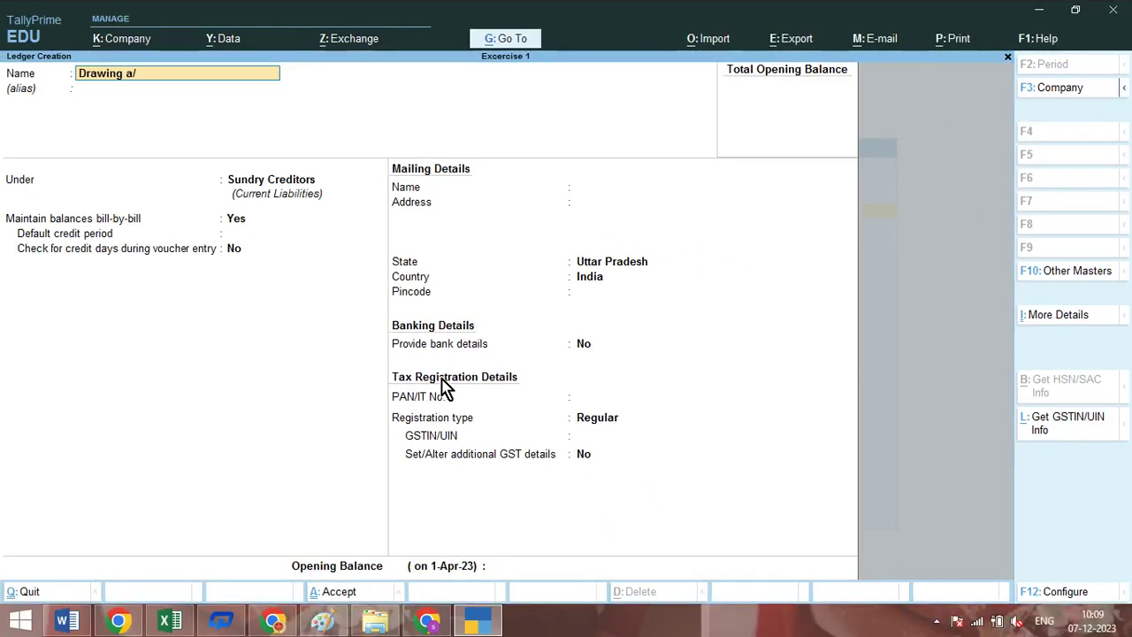
{"action": "key", "text": "Return"}
{"action": "key", "text": "Return"}
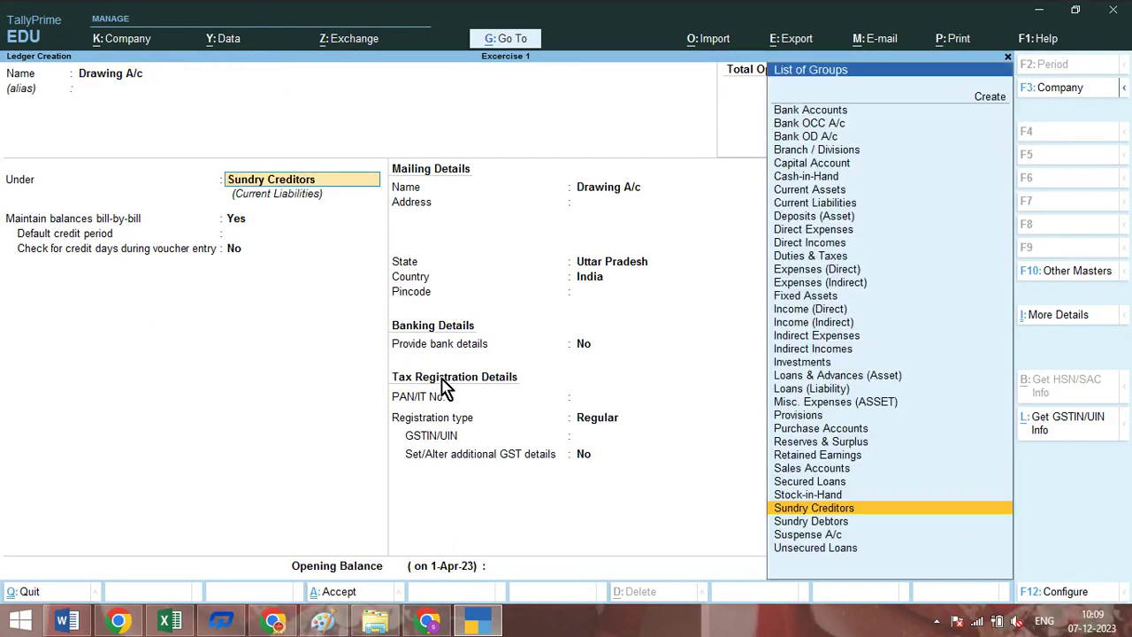
{"action": "type", "text": "Cap"}
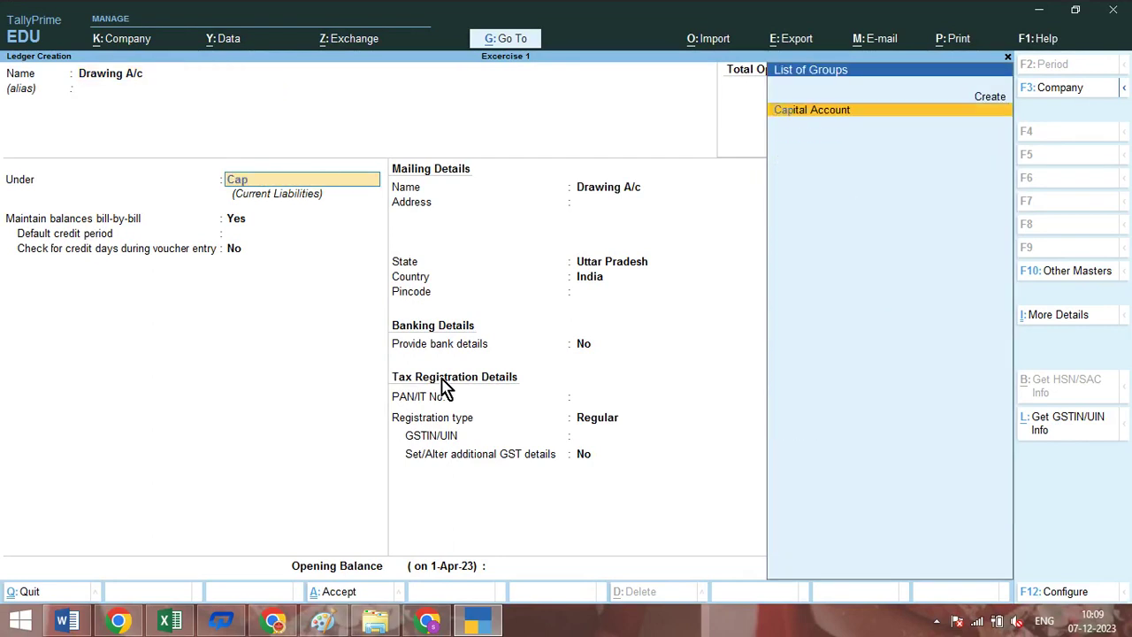
{"action": "key", "text": "Return"}
{"action": "key", "text": "ctrl+a"}
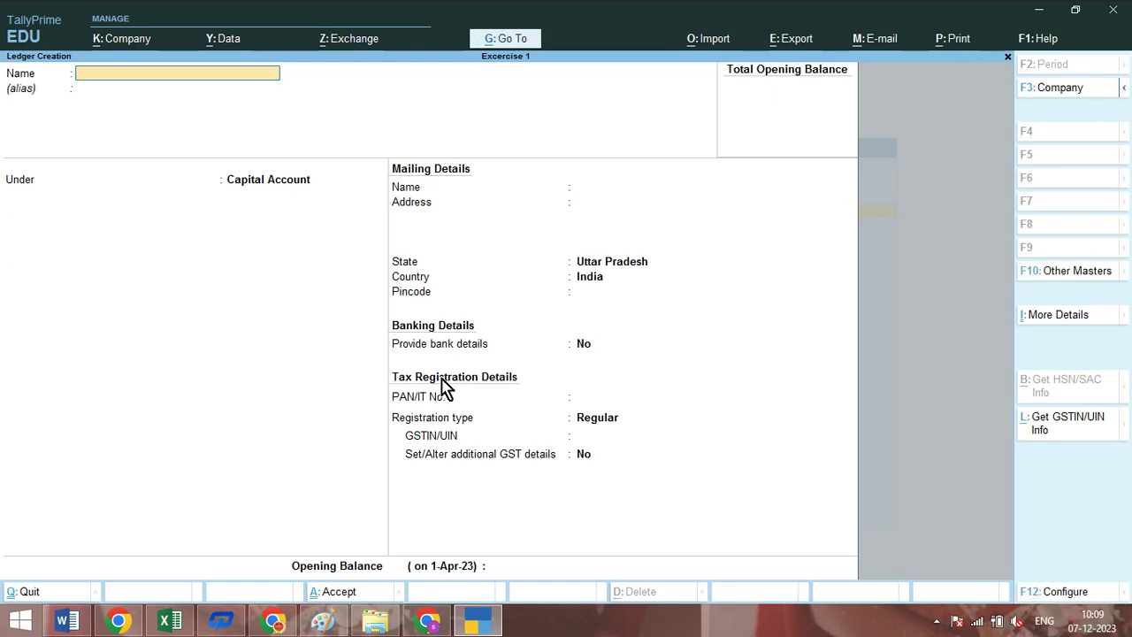
{"action": "key", "text": "Escape"}
{"action": "key", "text": "Escape"}
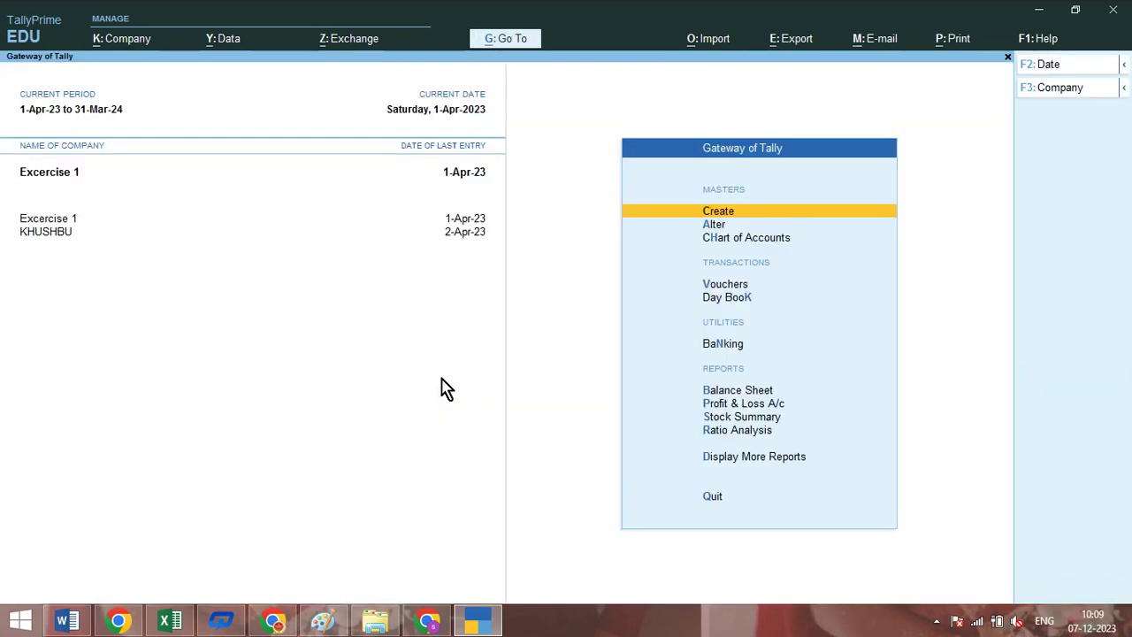
Start a Payment voucher and debit Drawing A/c with 4,000.
{"action": "key", "text": "v"}
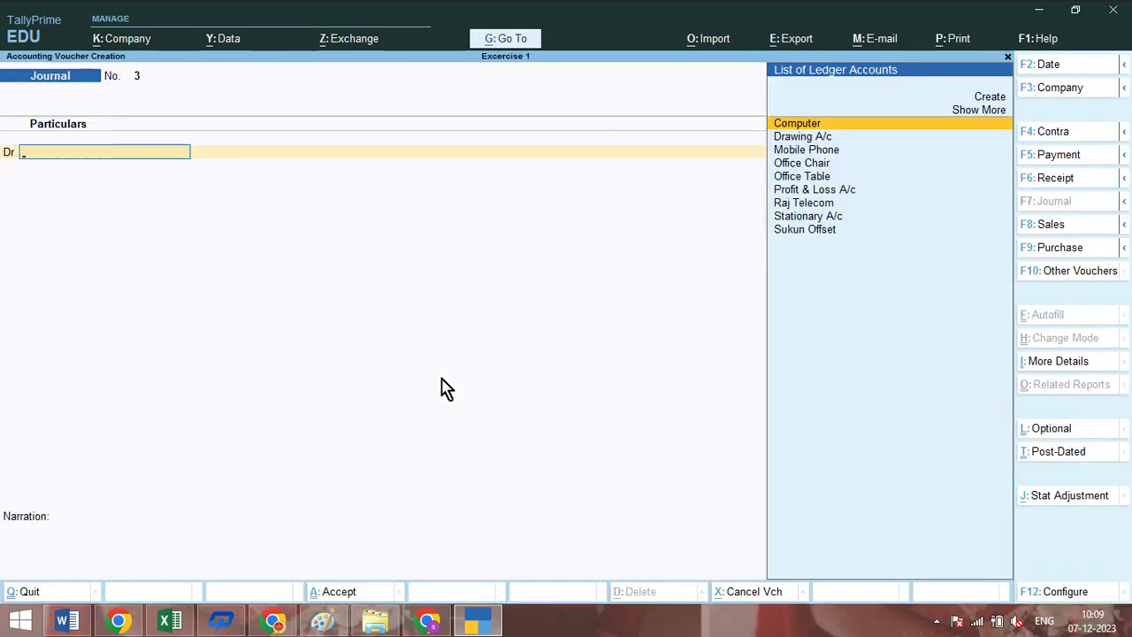
{"action": "key", "text": "F5"}
{"action": "type", "text": "Dr"}
{"action": "key", "text": "Return"}
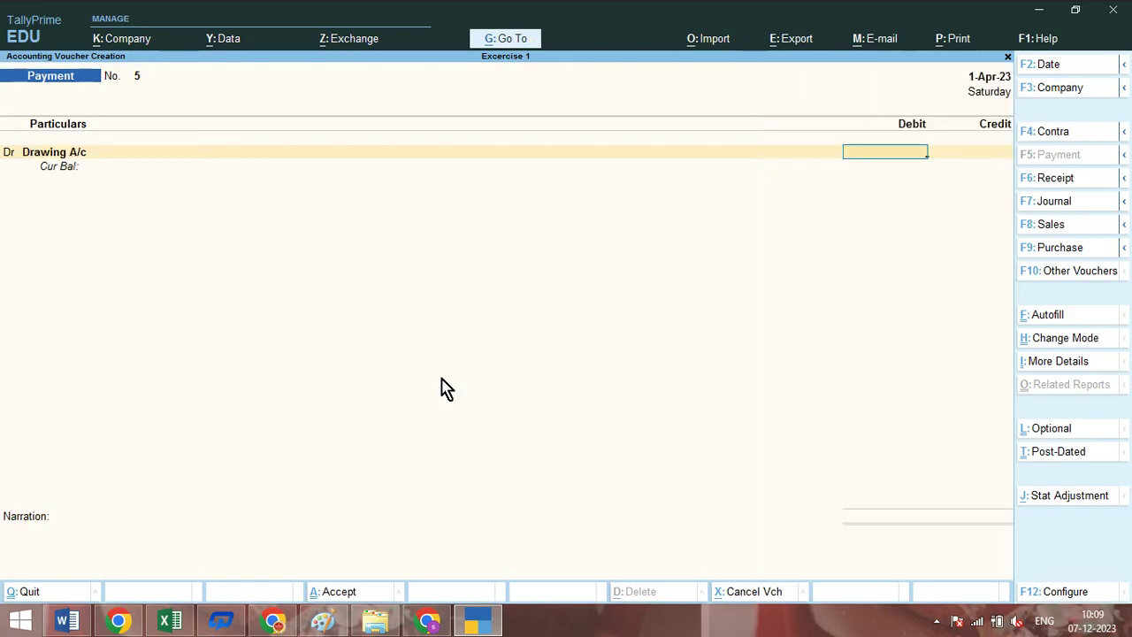
{"action": "type", "text": "4000"}
{"action": "key", "text": "Return"}
{"action": "key", "text": "Return"}
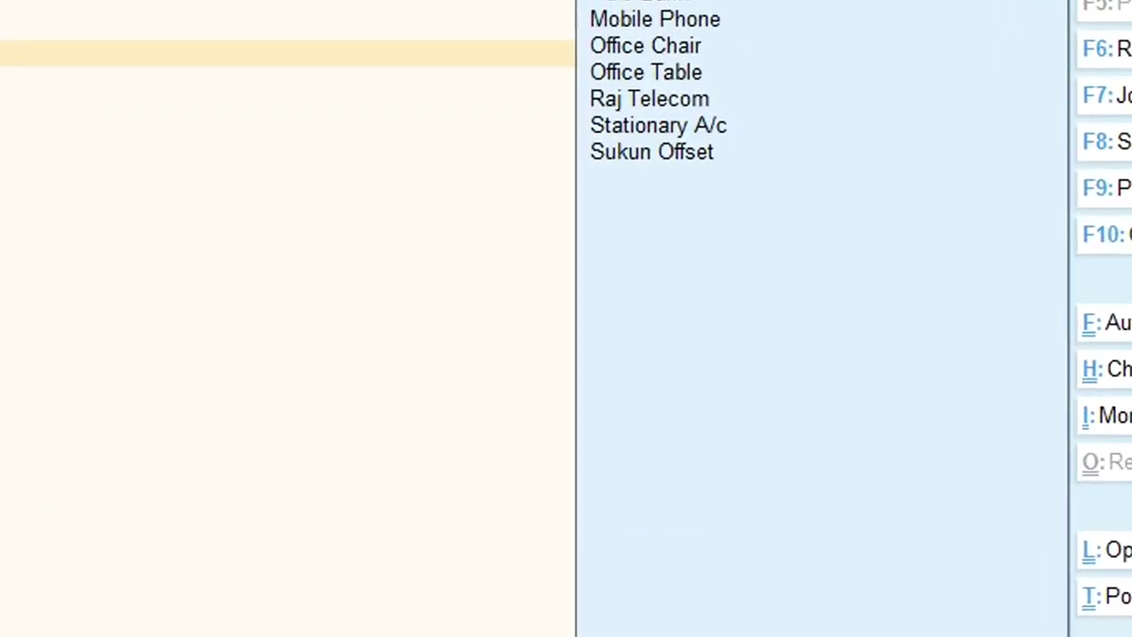
Credit Hdfc Bank with 4,000, accept its default bank allocation details and save the payment voucher.
{"action": "type", "text": "sbi"}
{"action": "key", "text": "Return"}
{"action": "key", "text": "Return"}
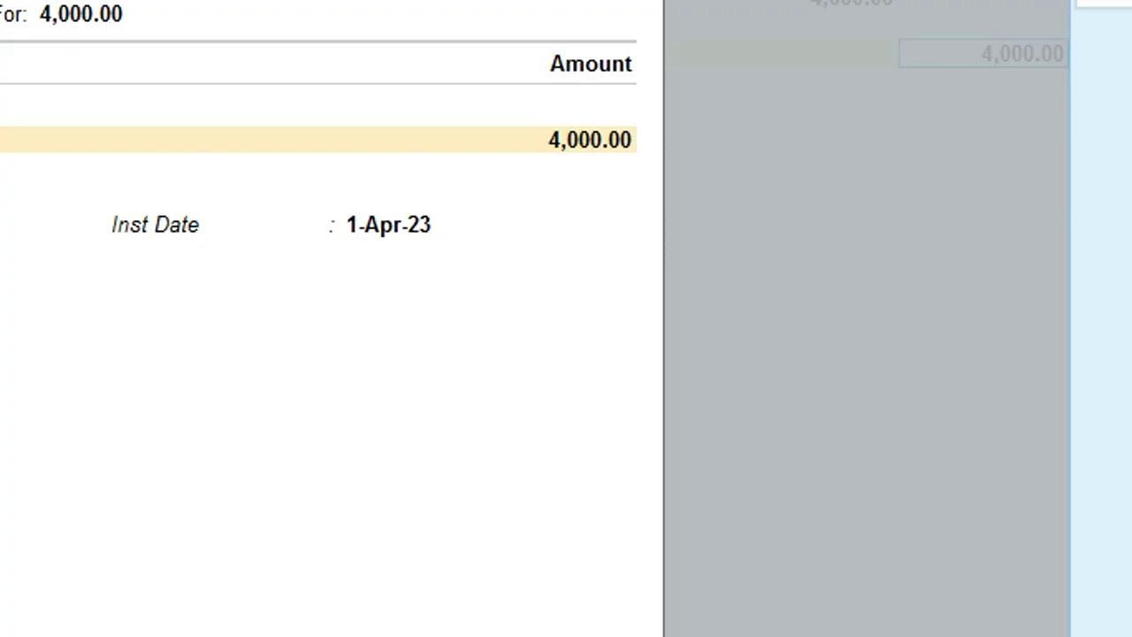
{"action": "key", "text": "ctrl+a"}
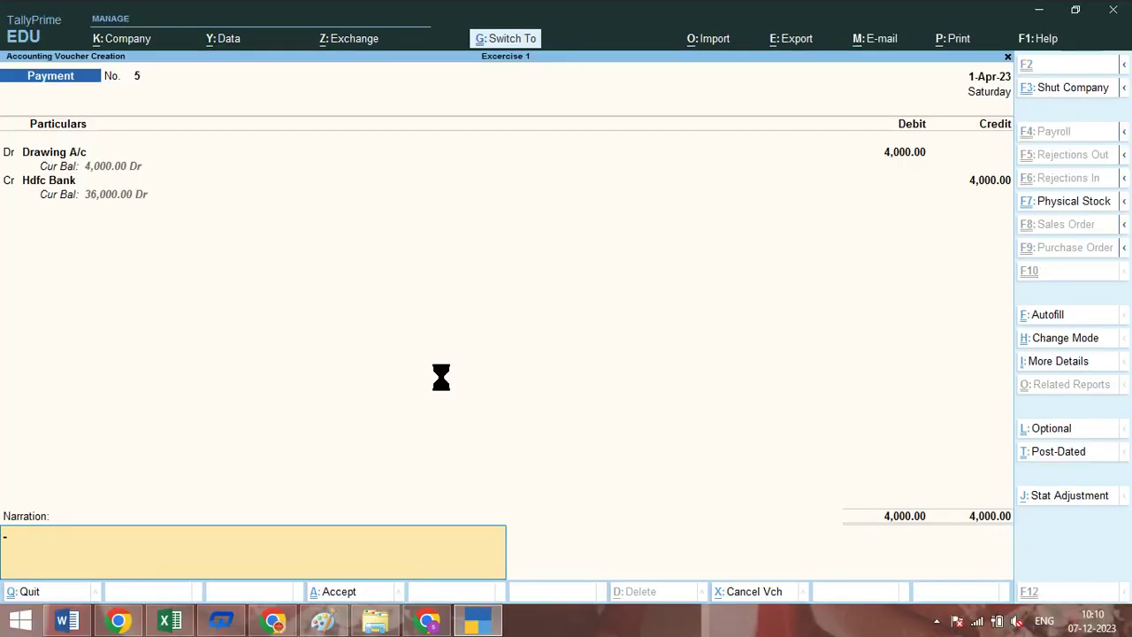
{"action": "key", "text": "Return"}
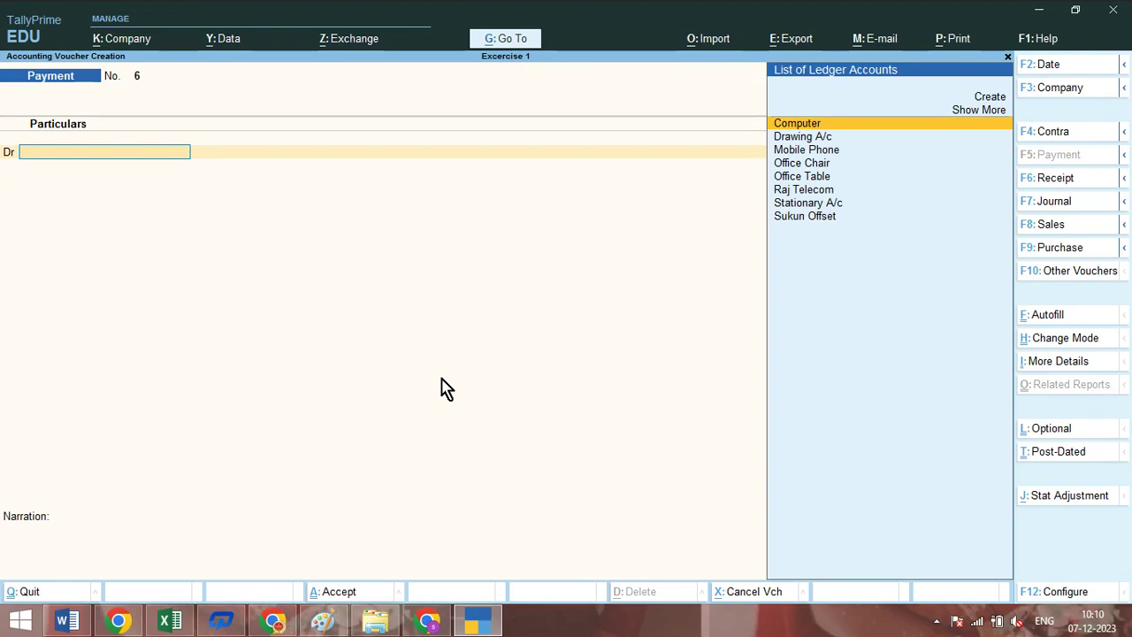
Leave voucher creation and display the Trial Balance of company Excercise 1.
{"action": "key", "text": "Escape"}
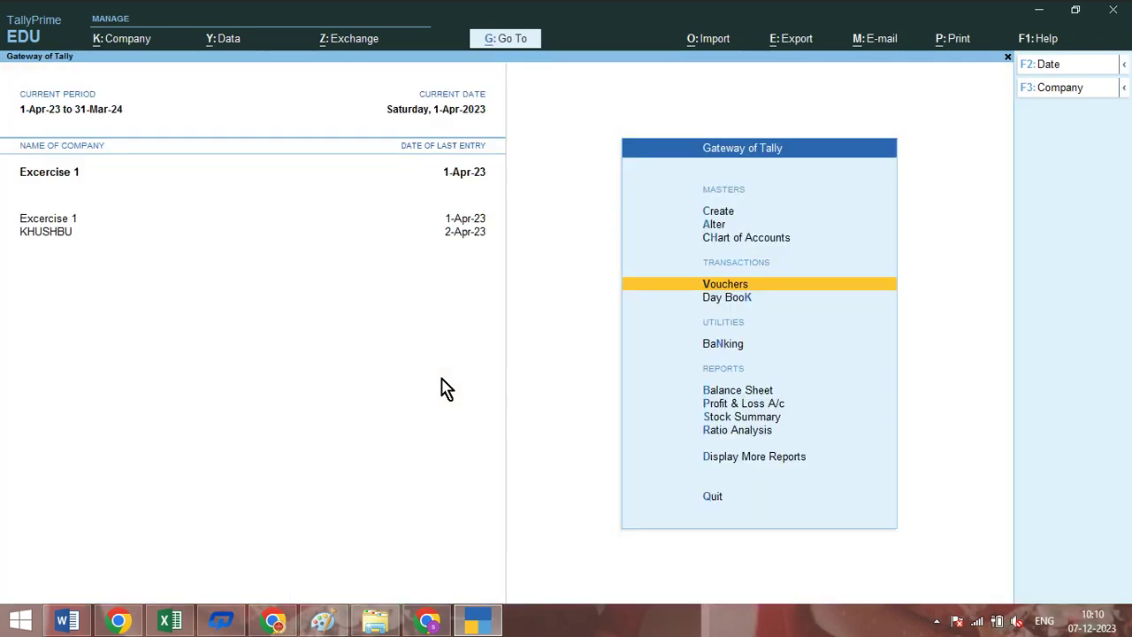
{"action": "key", "text": "d"}
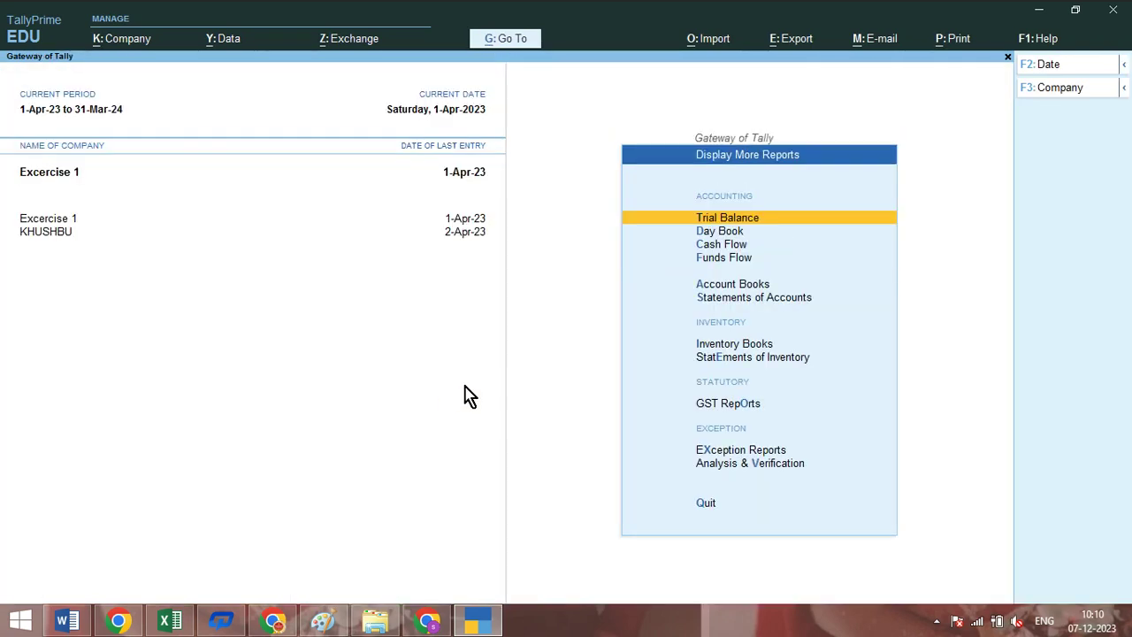
{"action": "key", "text": "Return"}
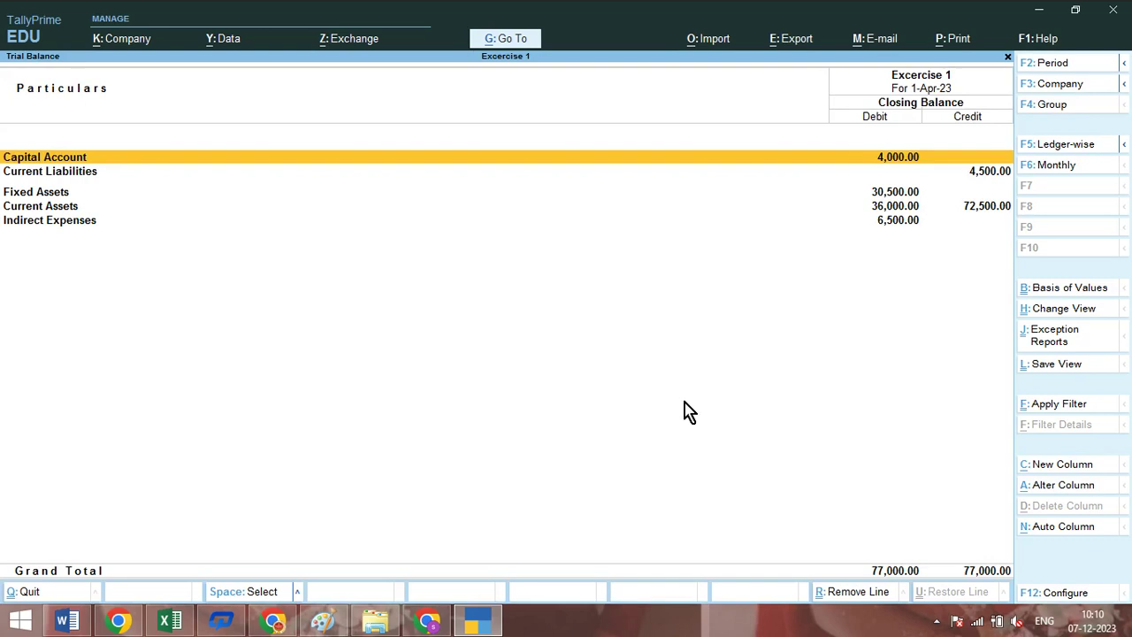